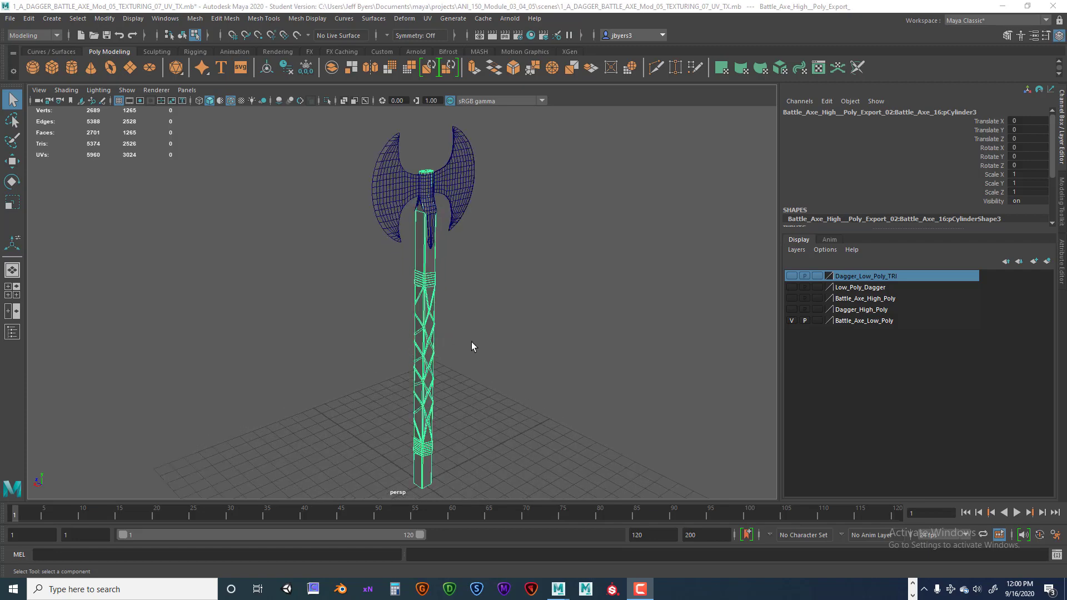
Examine the battle axe's handle, its criss-cross wrap and both wrapped bands from several angles
alt+middle_drag(492, 331, 505, 302)
alt+drag(522, 326, 474, 312)
scroll(420, 314, up, 5)
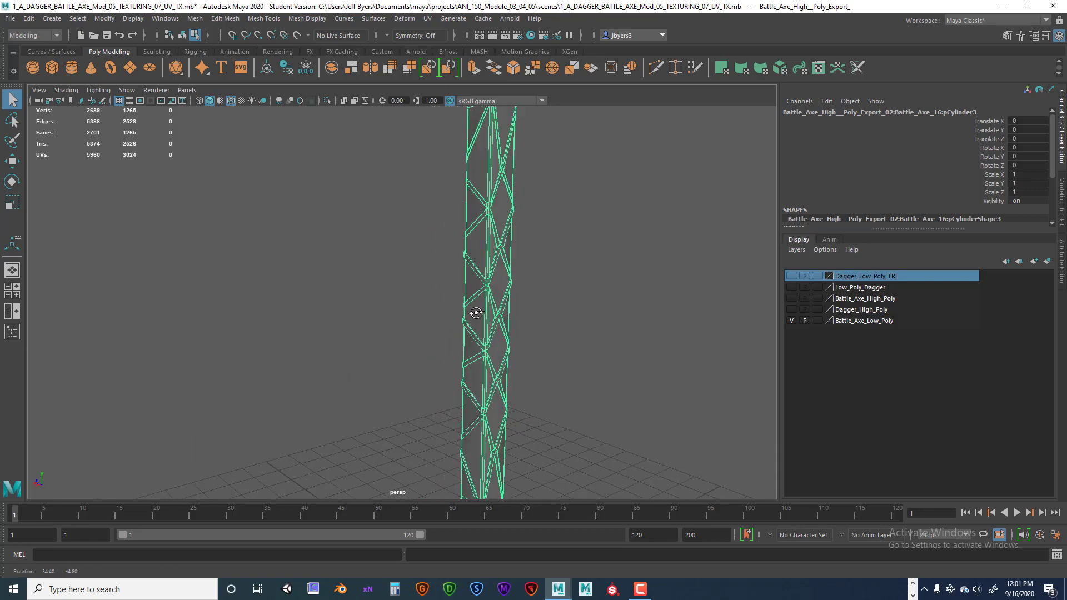
scroll(482, 324, up, 4)
alt+middle_drag(528, 346, 451, 318)
scroll(453, 323, down, 4)
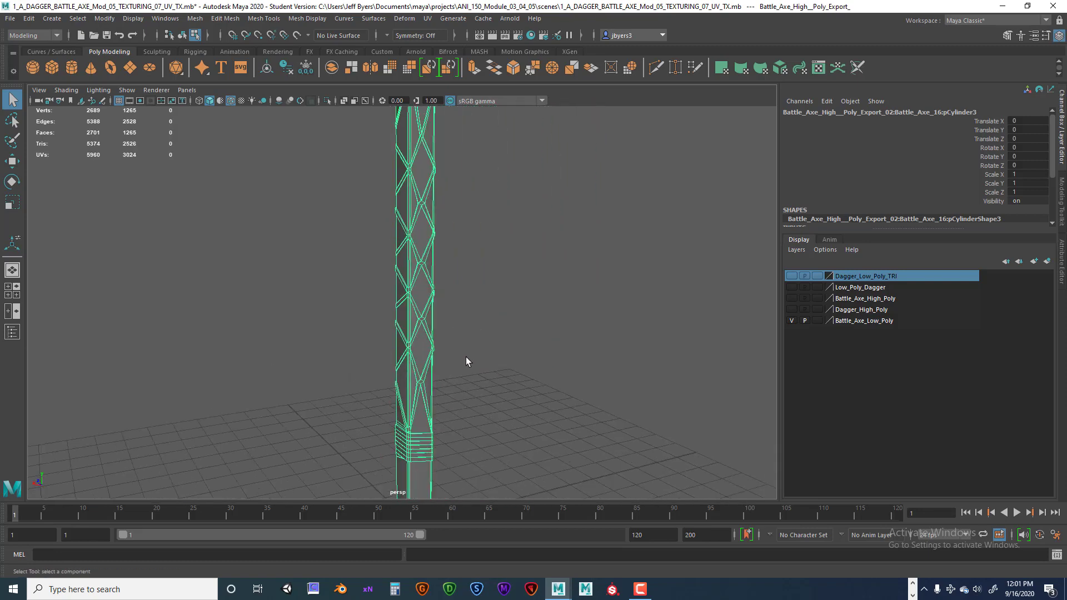
alt+drag(465, 356, 559, 359)
alt+drag(502, 305, 447, 303)
alt+middle_drag(446, 303, 458, 326)
scroll(471, 358, down, 5)
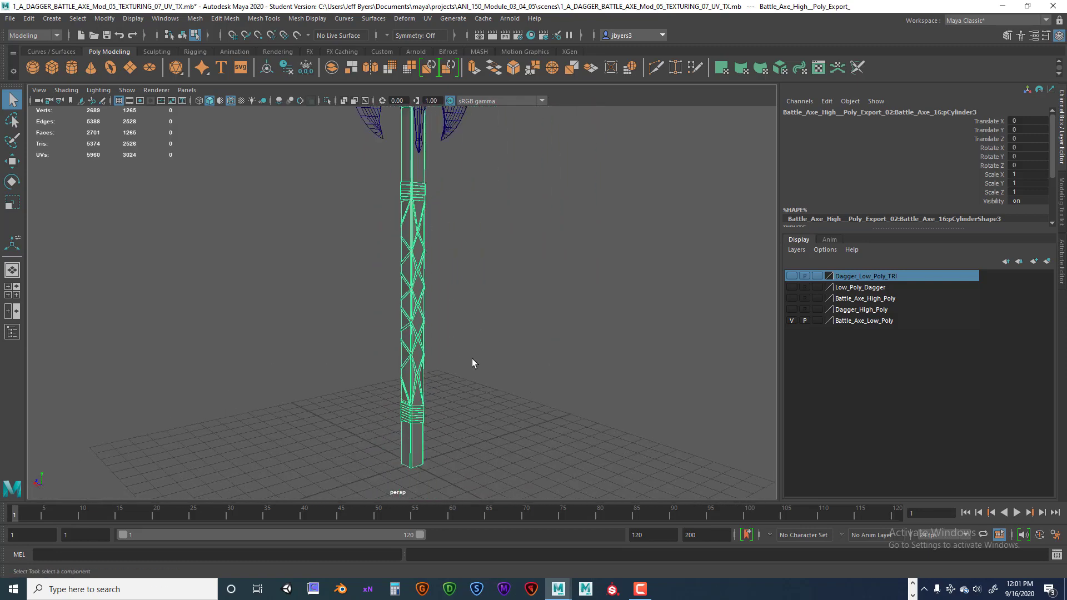
alt+drag(432, 338, 439, 350)
alt+middle_drag(414, 321, 414, 371)
alt+drag(415, 371, 412, 365)
scroll(473, 383, up, 3)
alt+drag(473, 384, 440, 376)
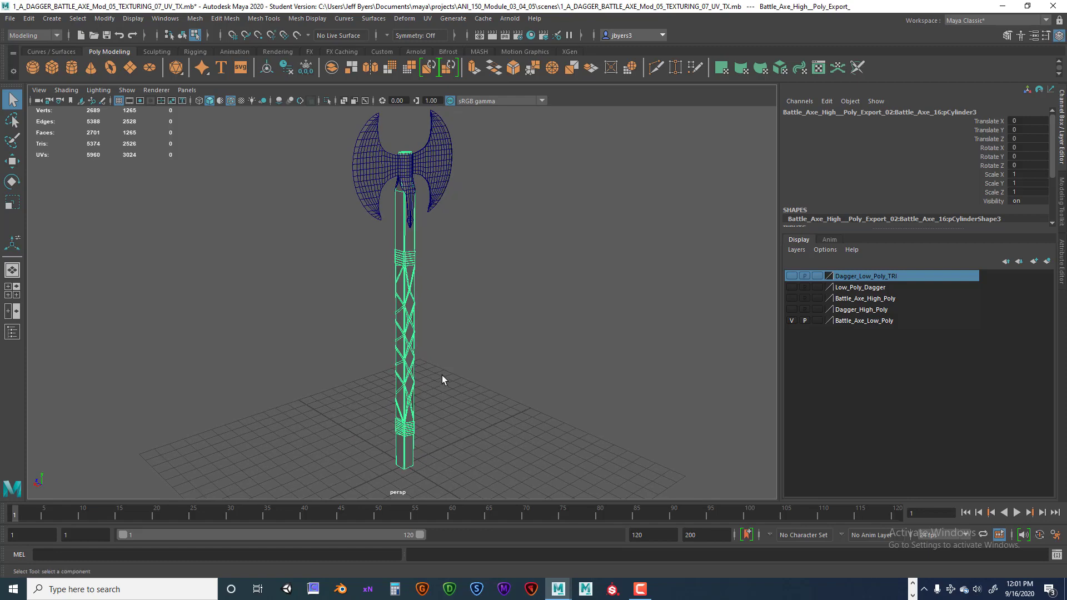
alt+middle_drag(443, 376, 452, 376)
Open the UV Editor for the axe handle and place it as a floating window beside the model
click(428, 18)
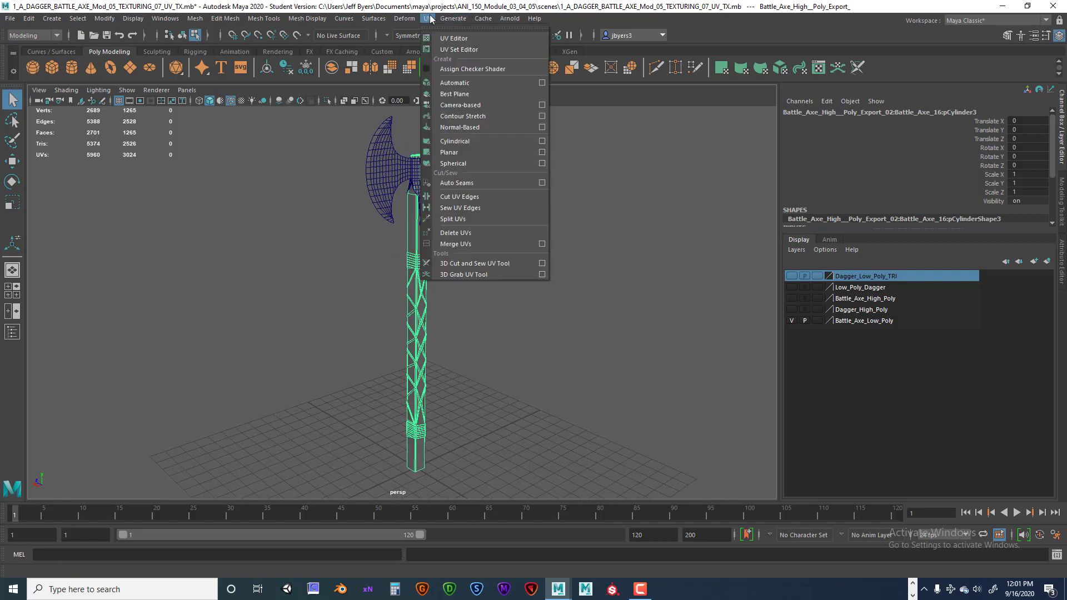
click(441, 39)
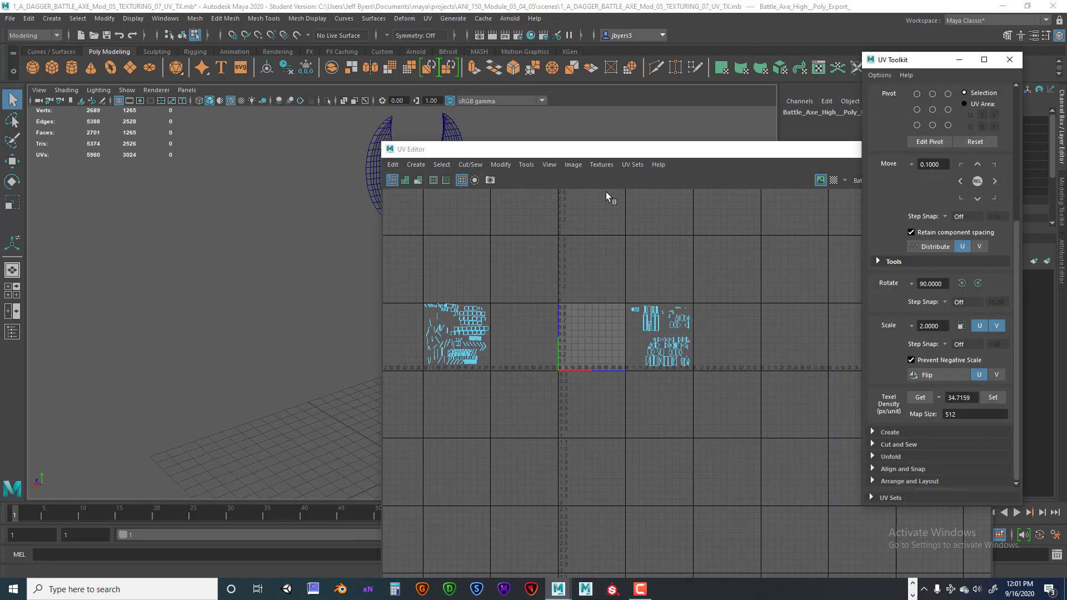
drag(613, 155, 709, 120)
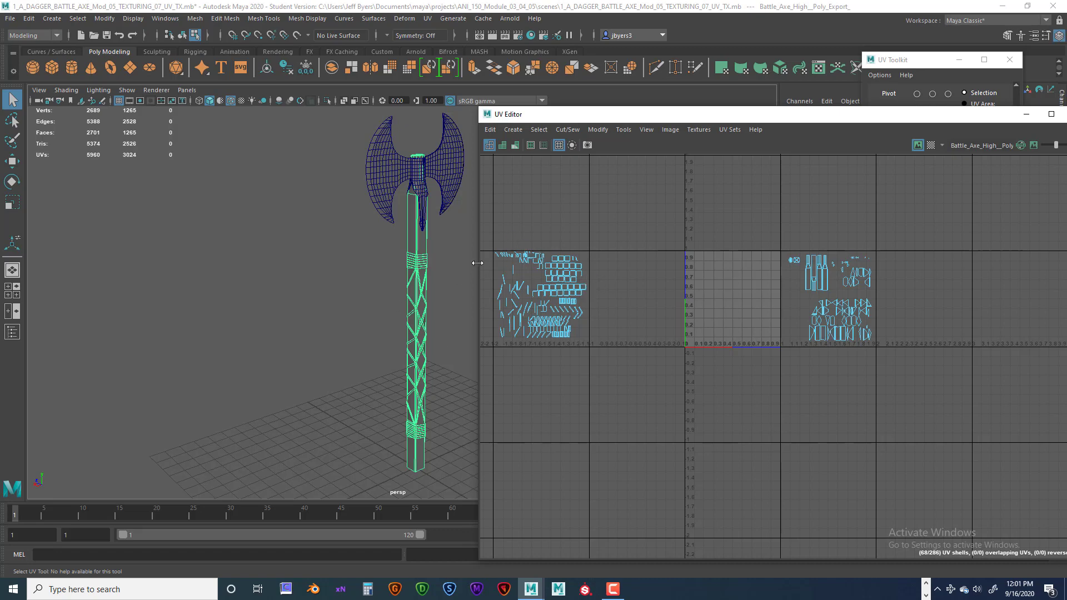
alt+drag(387, 276, 303, 272)
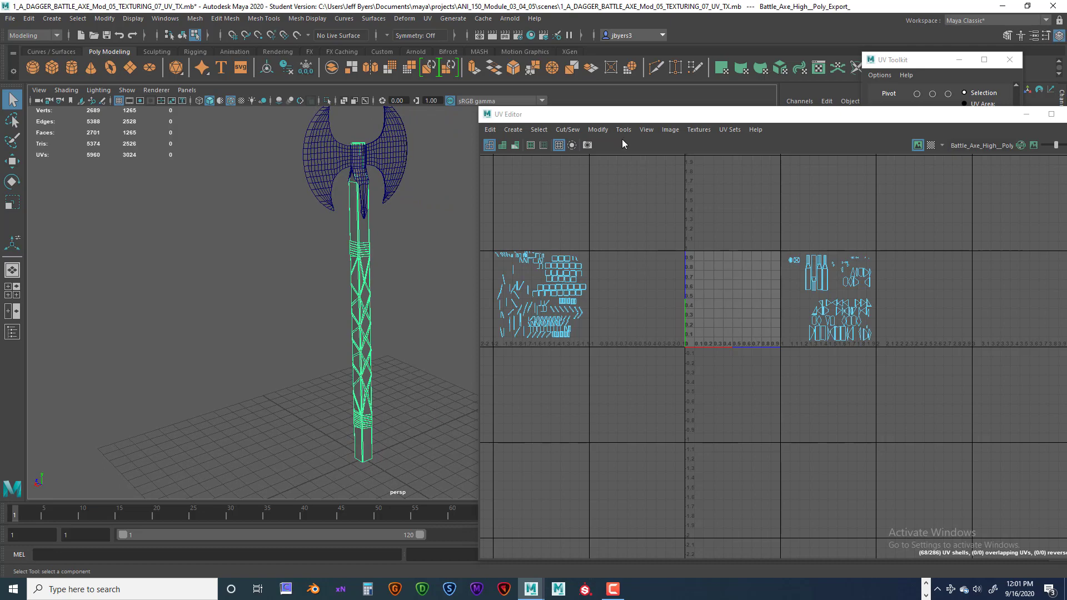
drag(598, 113, 559, 111)
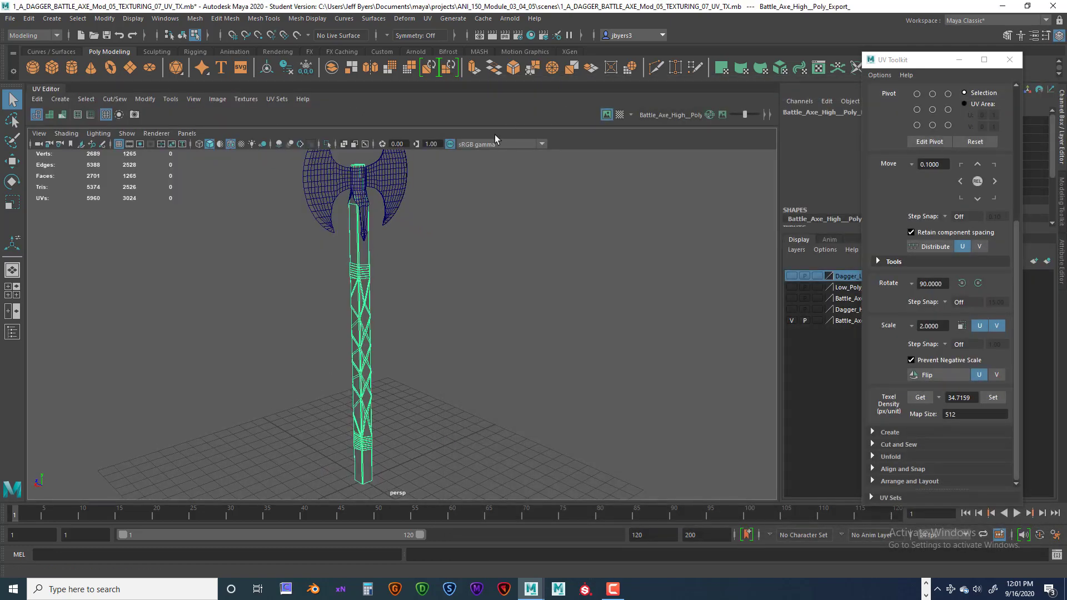
drag(53, 87, 462, 133)
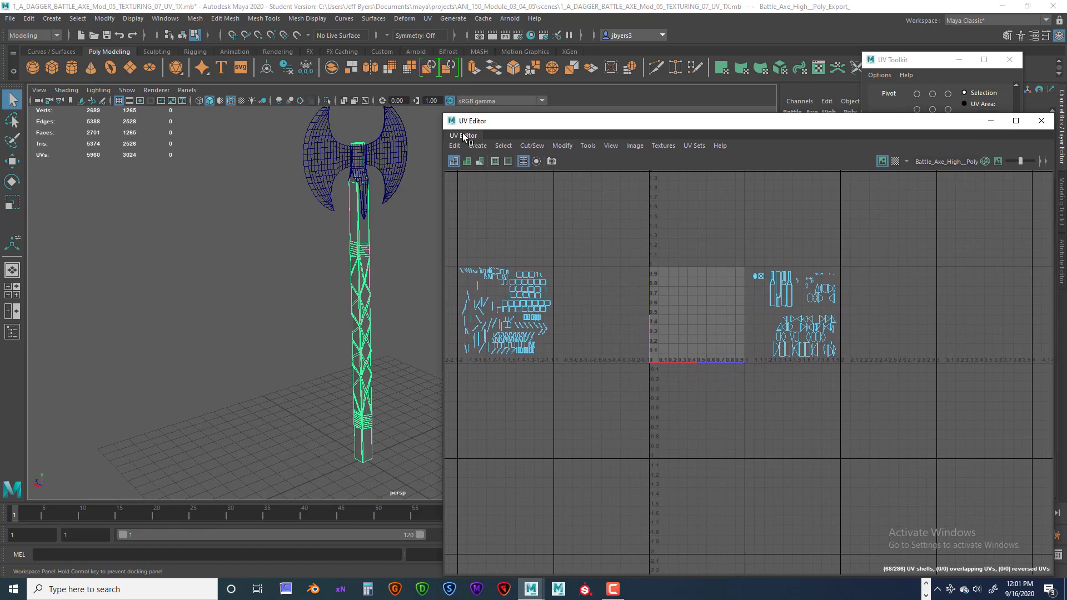
Save the scene as a new version named 1_A_DAGGER_BATTLE_AXE_Mod_05_TEXTURING_08_UV_TX.mb, accepting the student version notice
click(411, 225)
click(10, 19)
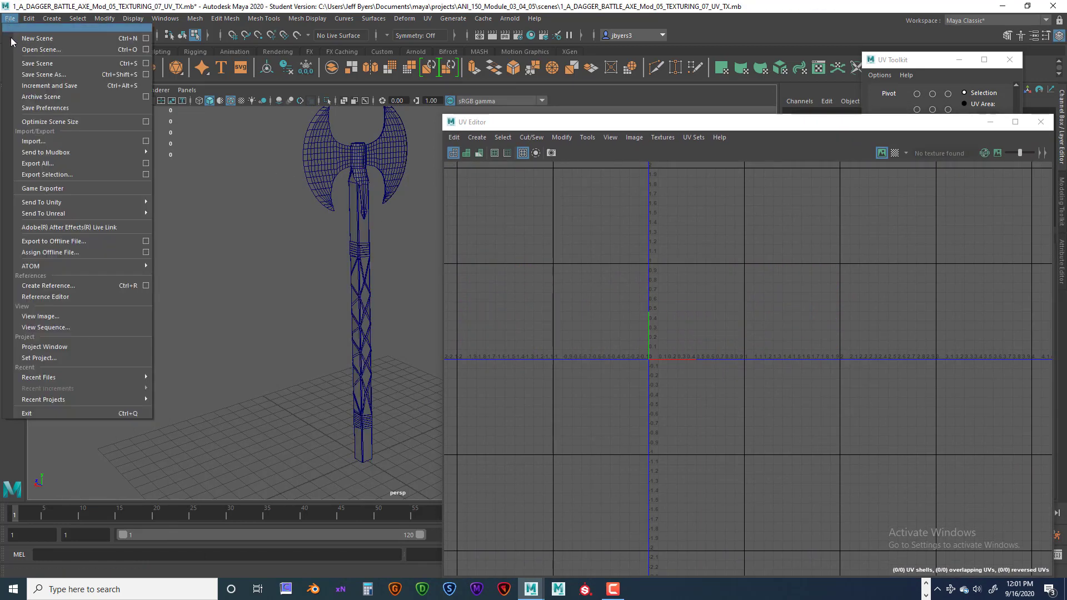
click(33, 74)
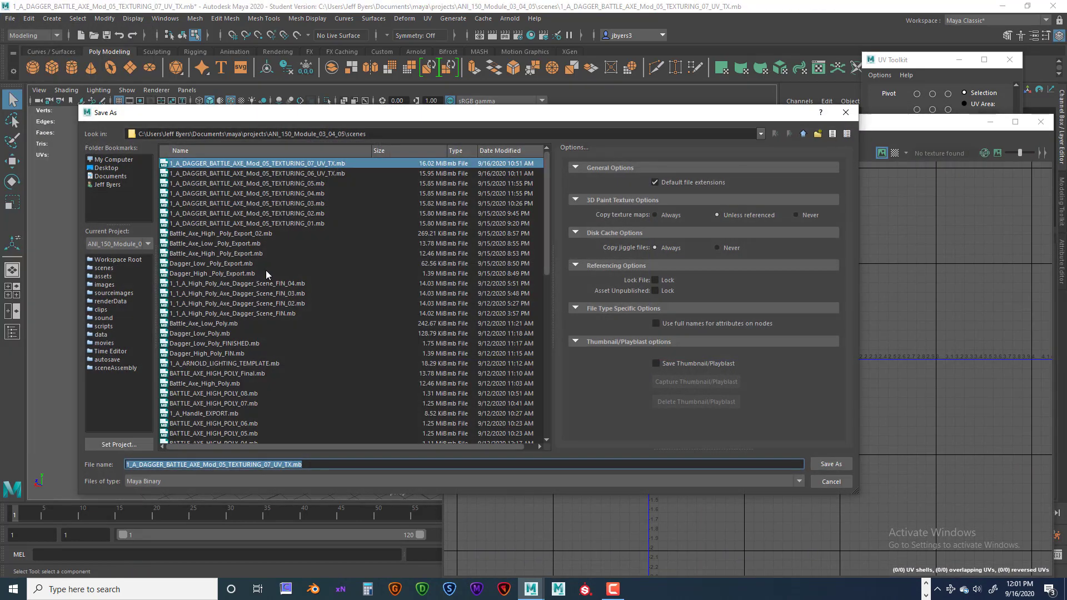
click(268, 462)
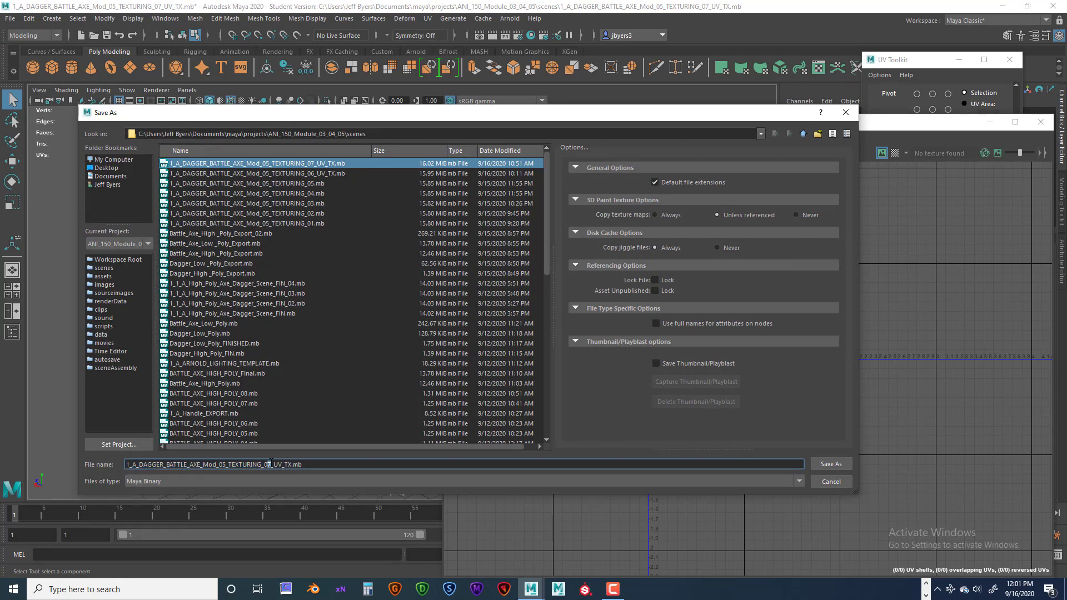
key(BackSpace)
text(8)
click(831, 464)
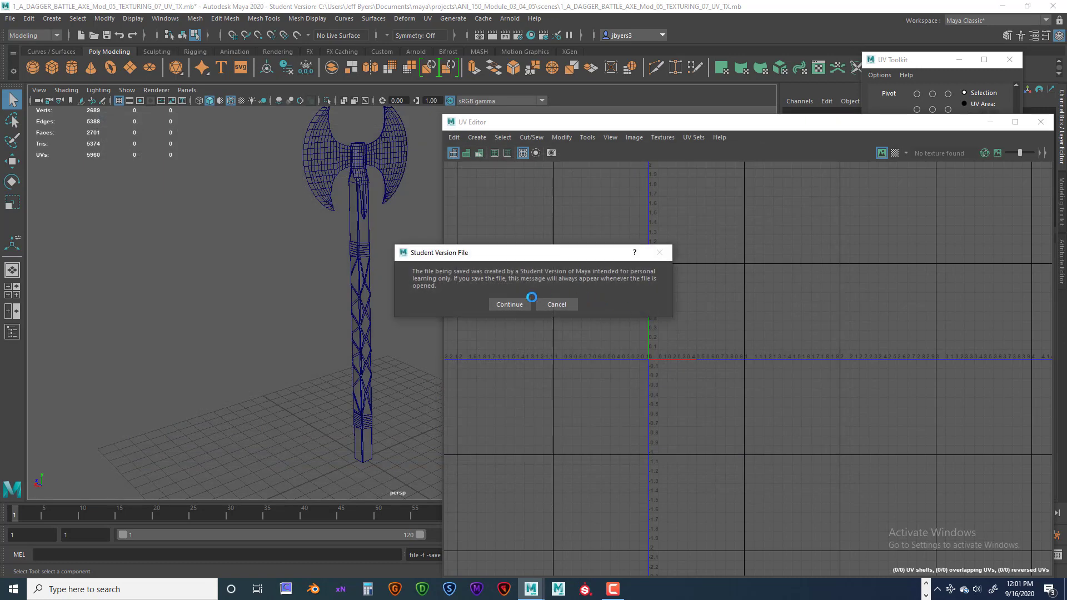
click(520, 296)
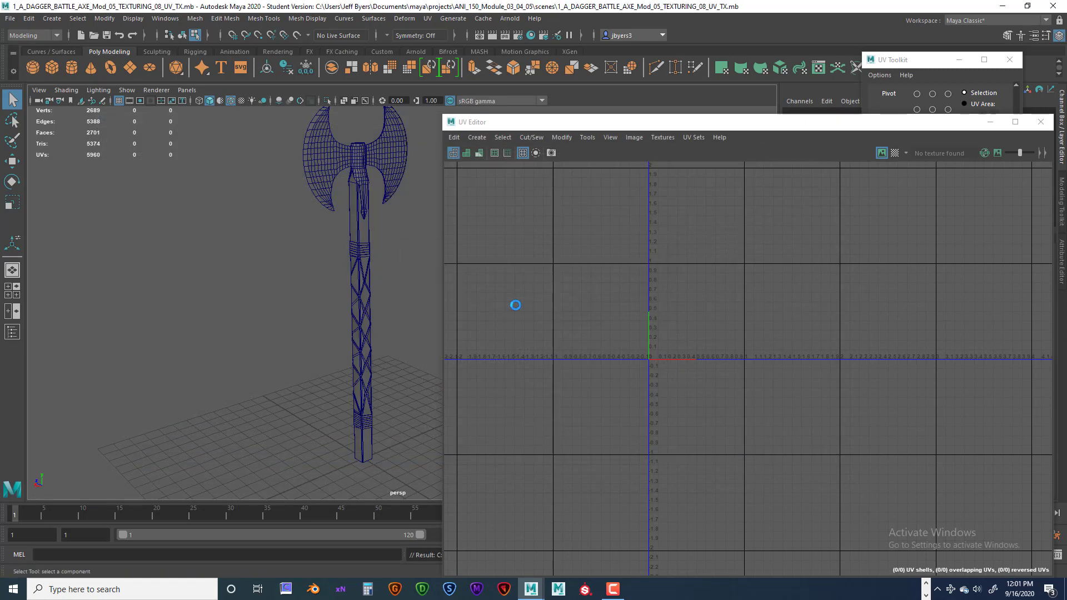
Select the axe handle and, in UV shell mode, select all its UV shells lying left of the 0–1 tile
click(359, 227)
right_click(353, 240)
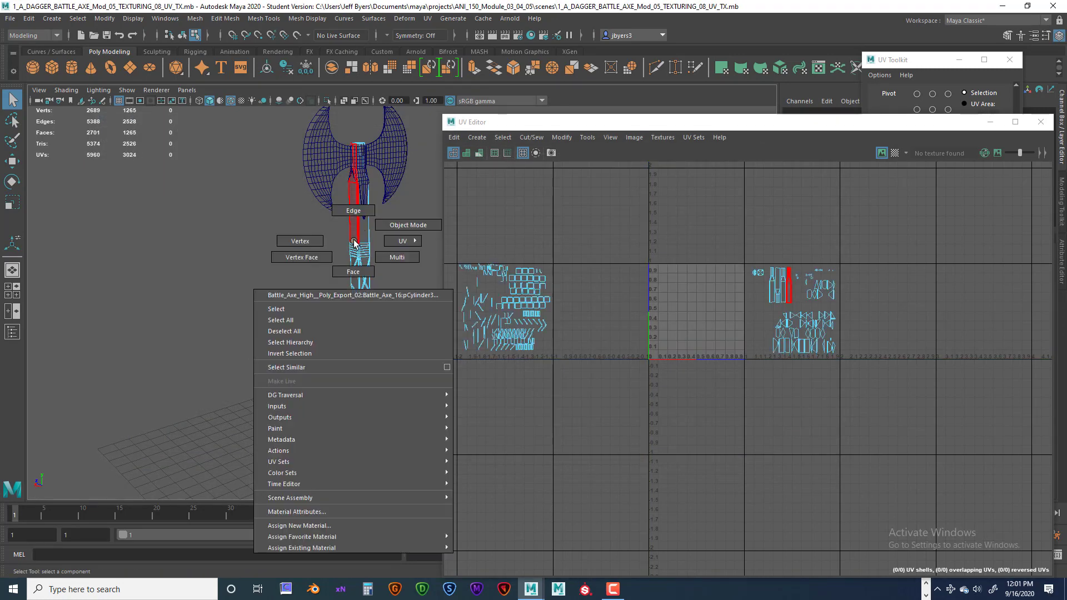
click(337, 308)
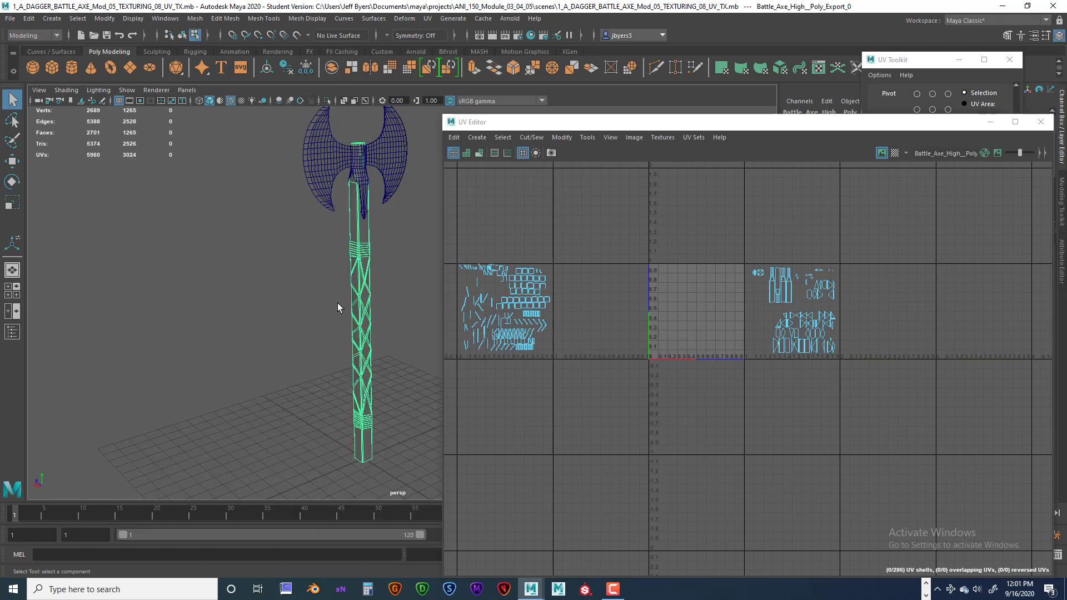
right_click(517, 276)
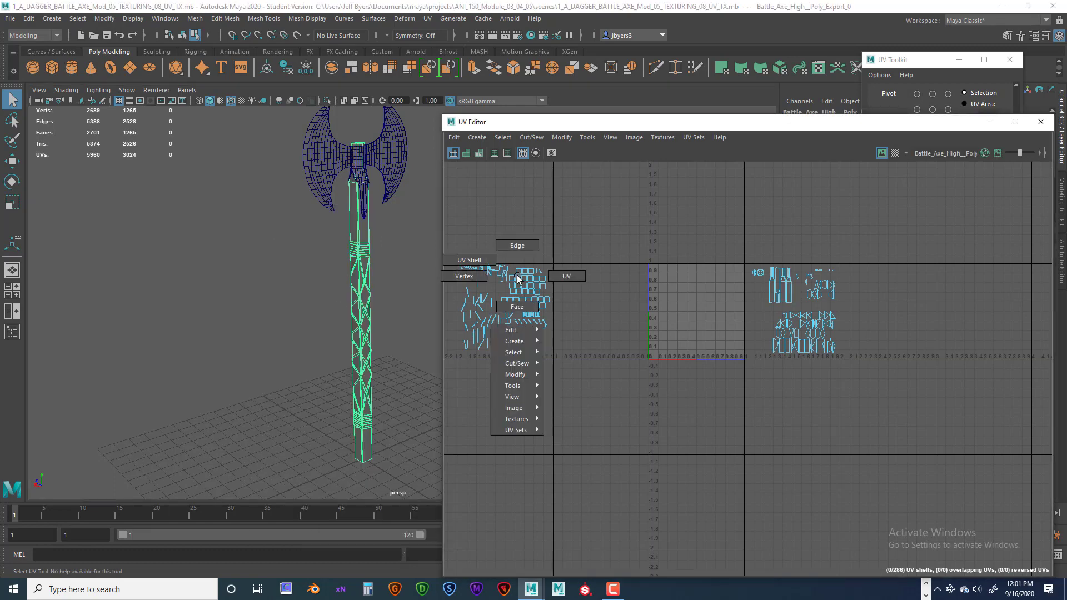
click(464, 261)
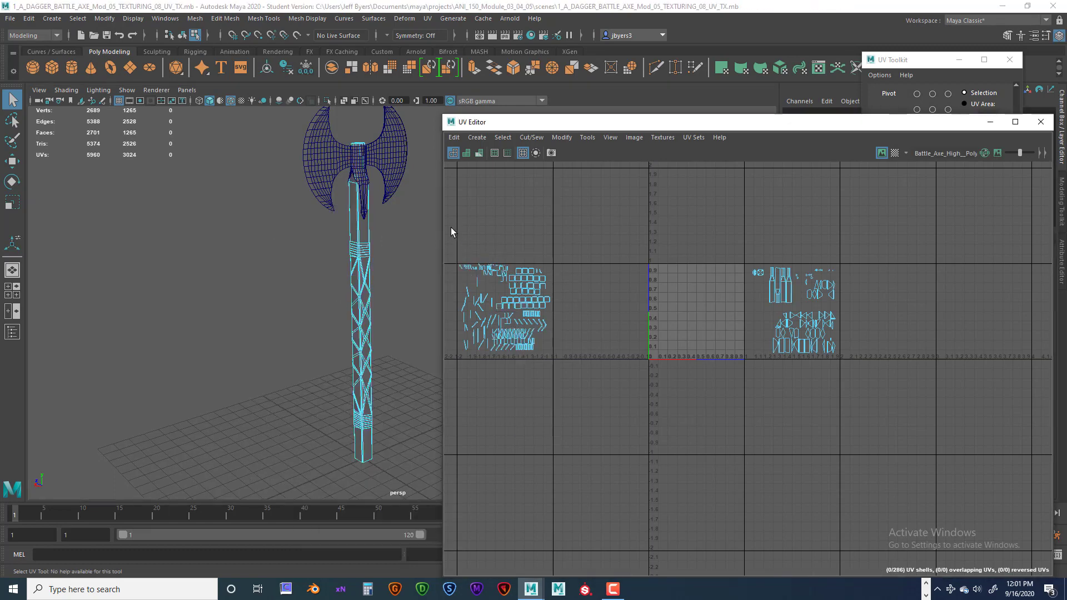
drag(451, 228, 558, 365)
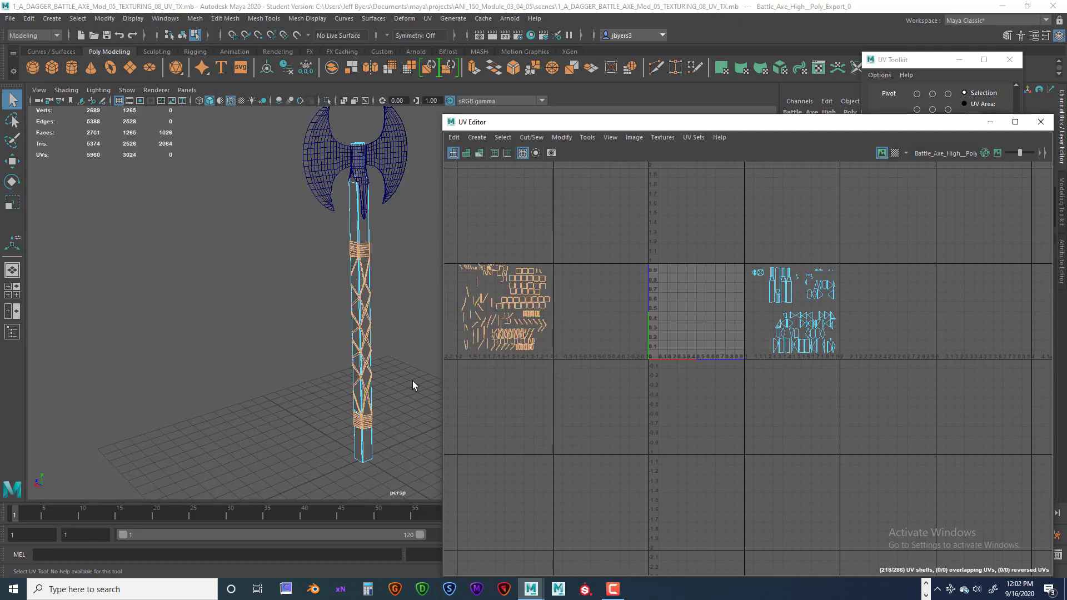
Examine on the axe handle which parts of the wrap and bands belong to the selected UV shells
key(f)
alt+drag(314, 408, 362, 395)
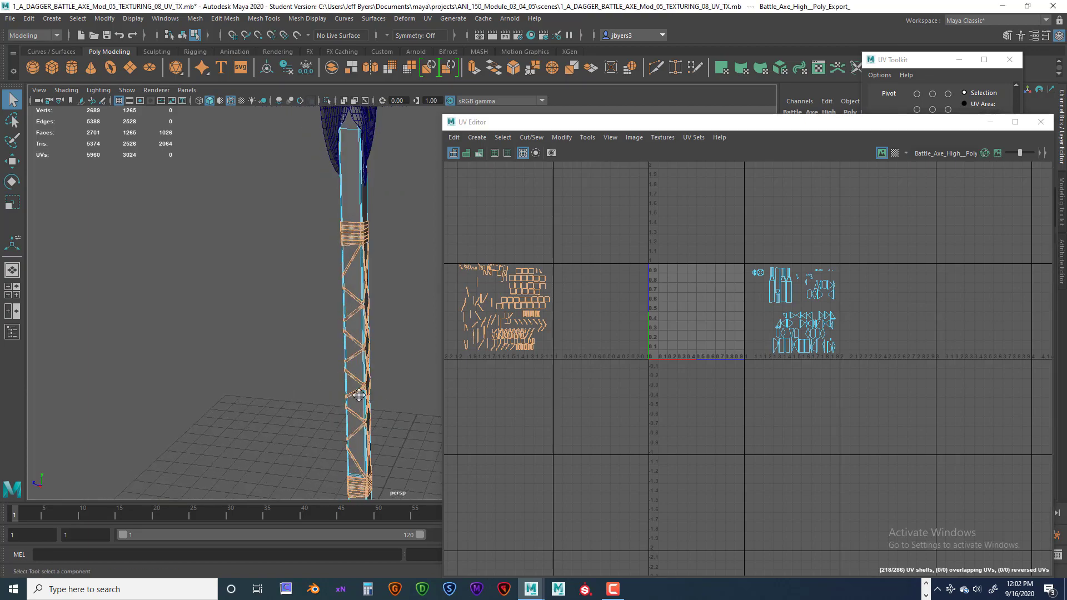
alt+middle_drag(362, 396, 326, 300)
scroll(320, 314, up, 5)
alt+drag(301, 332, 358, 359)
alt+middle_drag(359, 359, 370, 403)
alt+right_drag(369, 369, 328, 355)
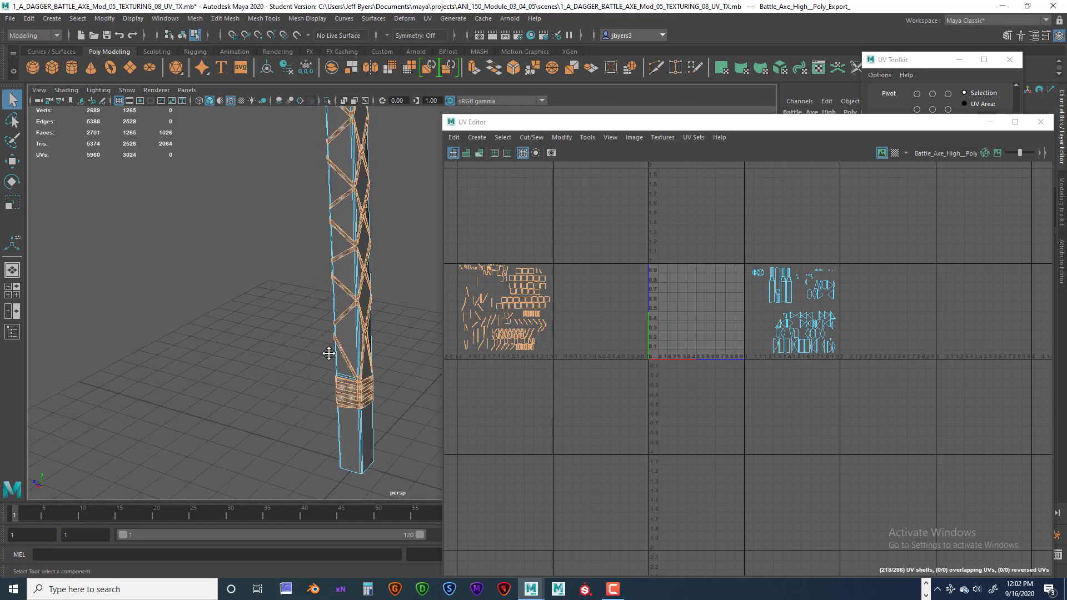
alt+middle_drag(328, 355, 283, 407)
alt+right_drag(362, 365, 315, 343)
alt+middle_drag(315, 343, 309, 388)
alt+right_drag(375, 362, 326, 347)
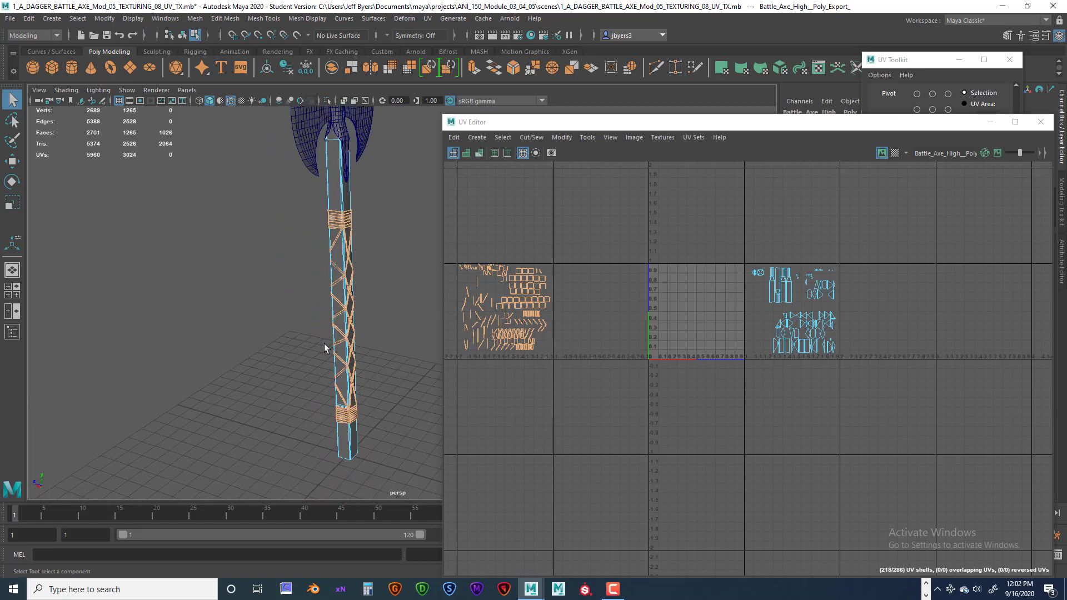
alt+middle_drag(337, 342, 333, 358)
alt+drag(328, 351, 344, 355)
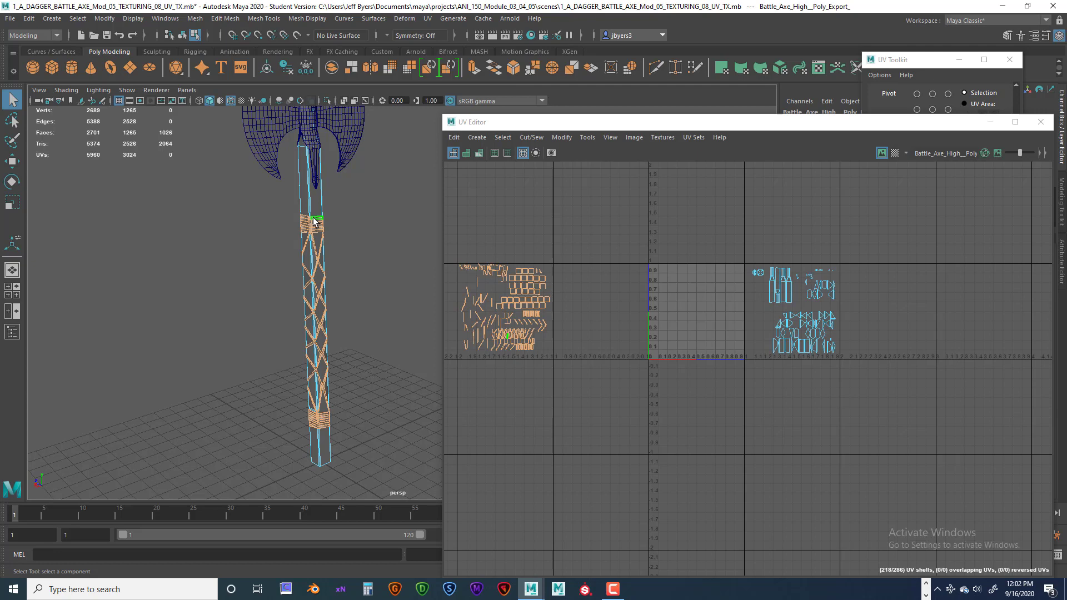
Select the faces of the handle's wrap and bands in the UV layout and apply an Automatic UV projection
right_click(514, 274)
right_drag(514, 255, 511, 300)
drag(452, 236, 556, 373)
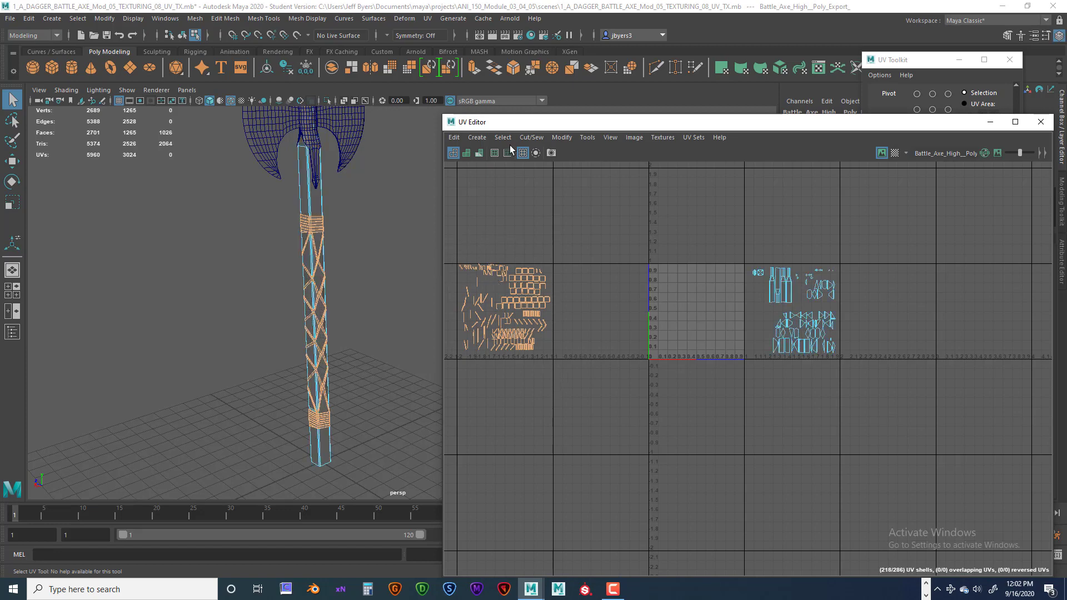
drag(543, 123, 564, 189)
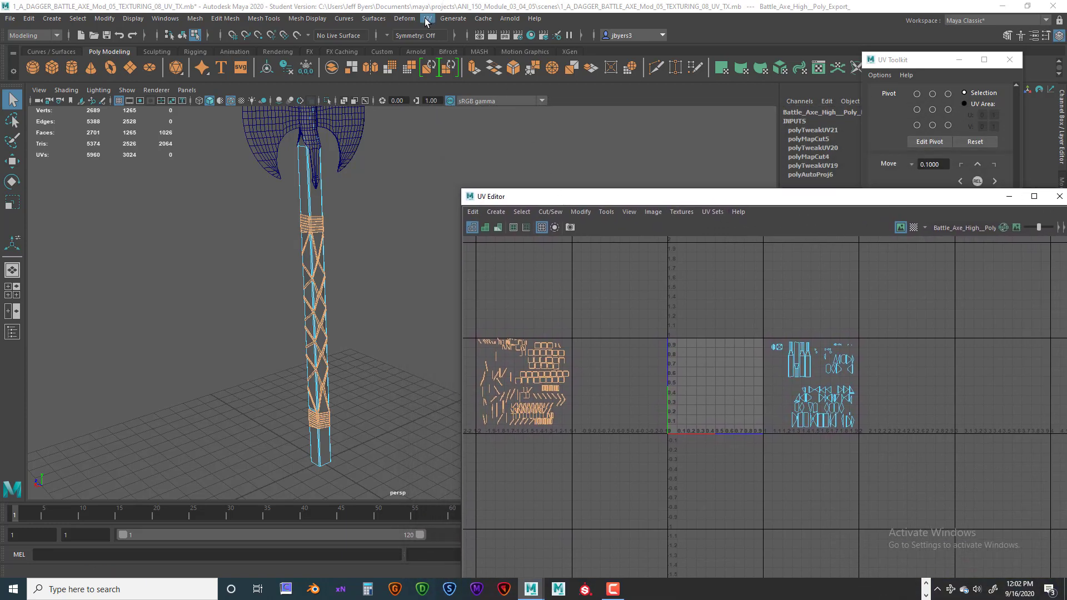
click(427, 20)
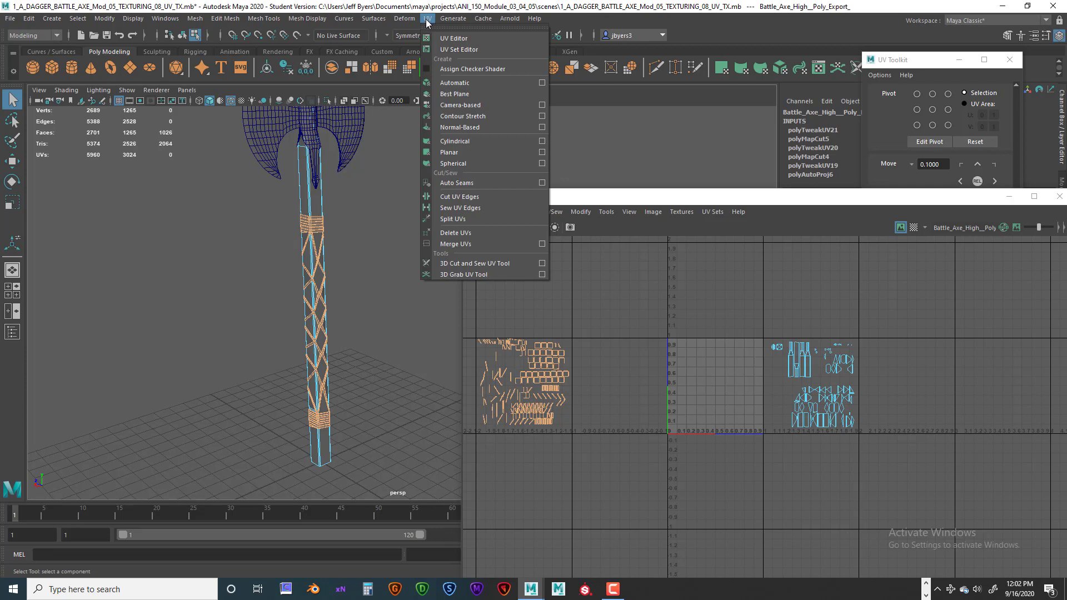
click(475, 84)
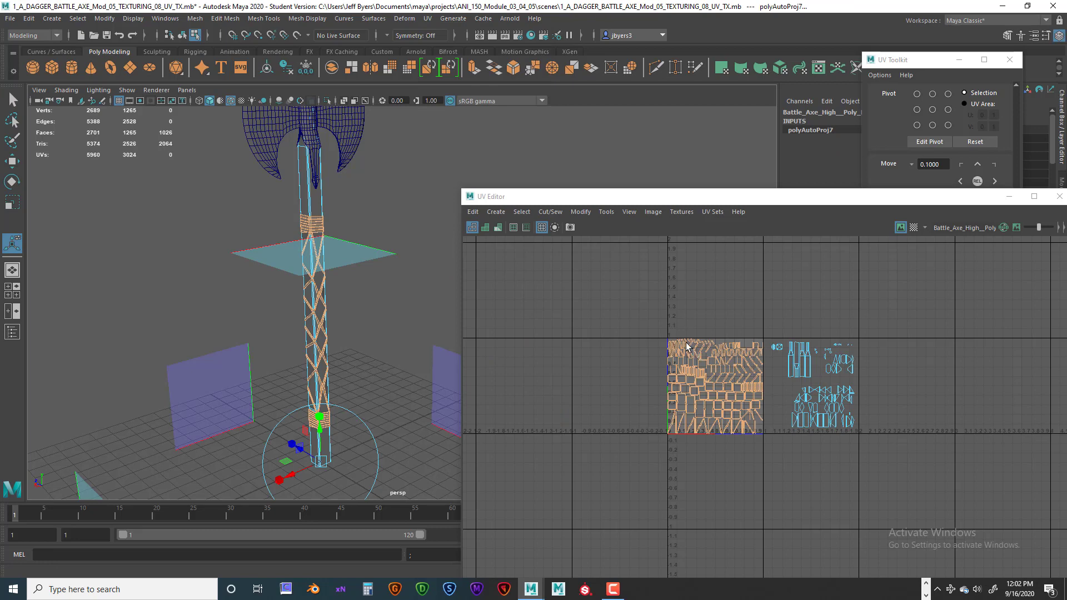
Examine the newly projected UV shells of the handle's wrap up close in the 0–1 tile
scroll(728, 392, up, 5)
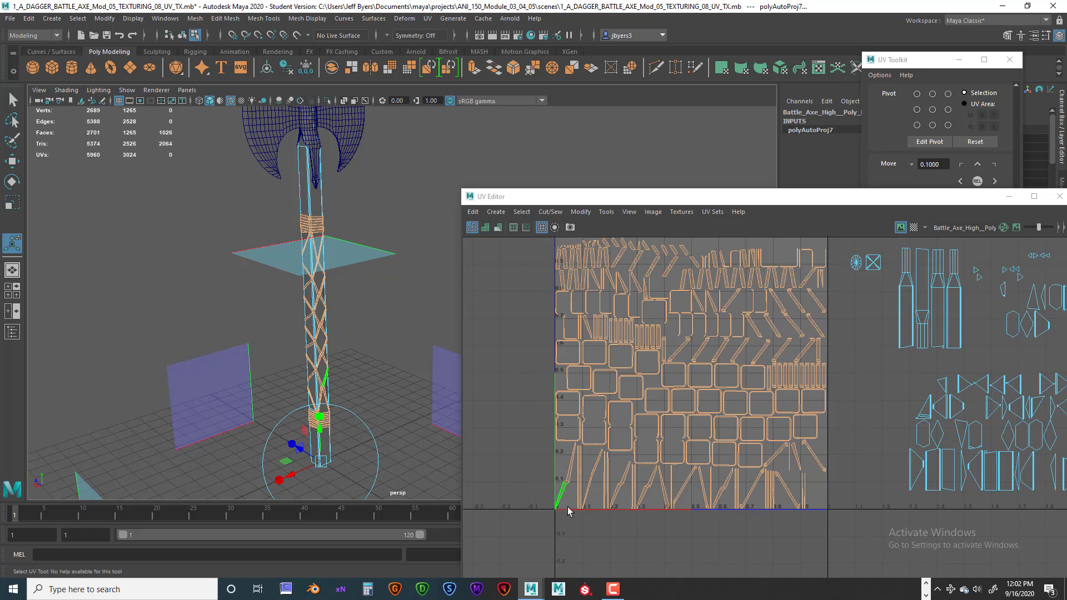
scroll(599, 495, up, 6)
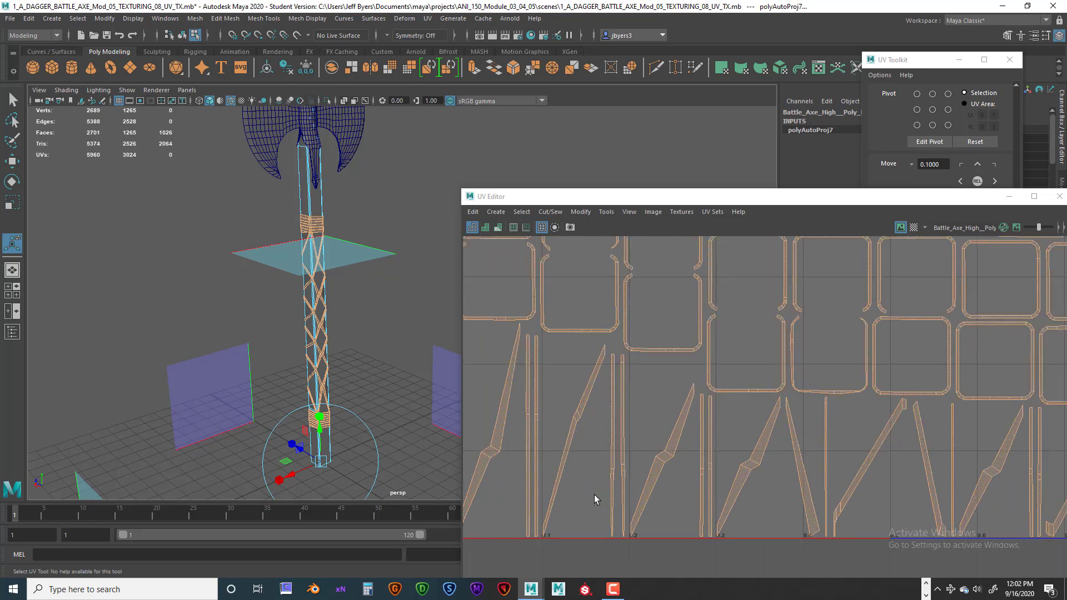
alt+right_drag(572, 502, 561, 459)
alt+middle_drag(562, 460, 598, 471)
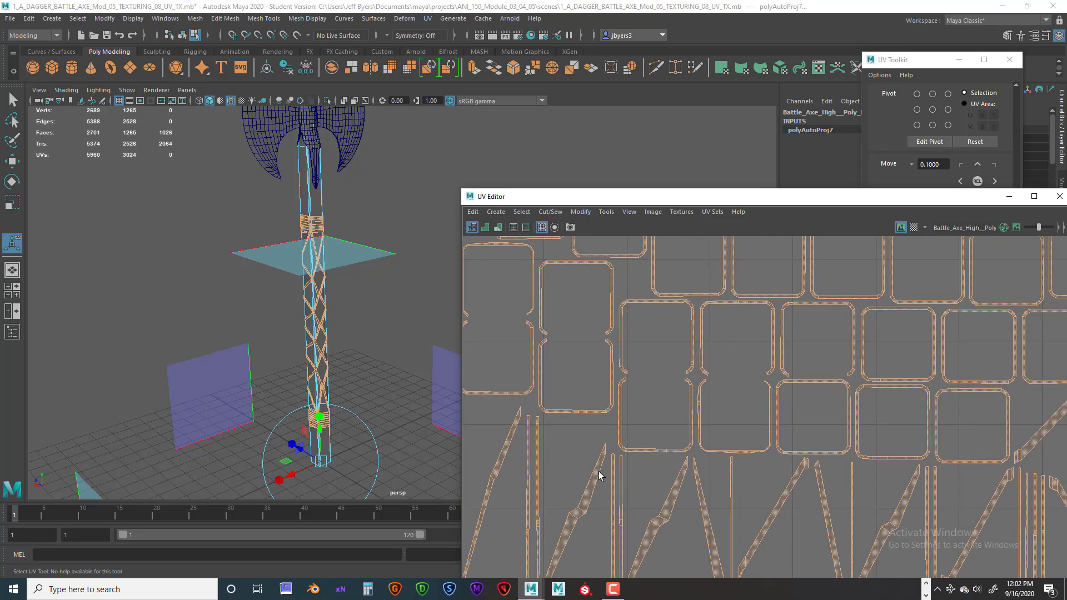
alt+right_drag(598, 471, 629, 458)
alt+middle_drag(656, 449, 674, 493)
alt+right_drag(674, 492, 701, 439)
alt+middle_drag(701, 438, 672, 355)
scroll(724, 436, down, 2)
scroll(683, 392, down, 1)
scroll(683, 392, down, 1)
alt+middle_drag(683, 392, 677, 414)
scroll(688, 446, down, 3)
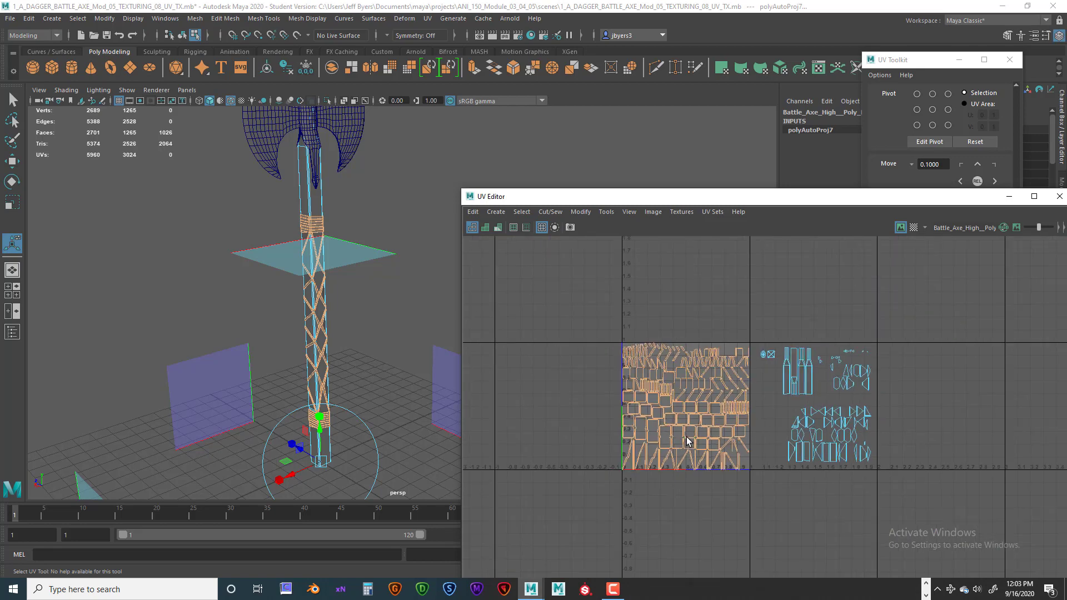
Select all the wrap and band UV shells in the 0–1 tile and move them about two tiles left along U
right_drag(680, 409, 649, 399)
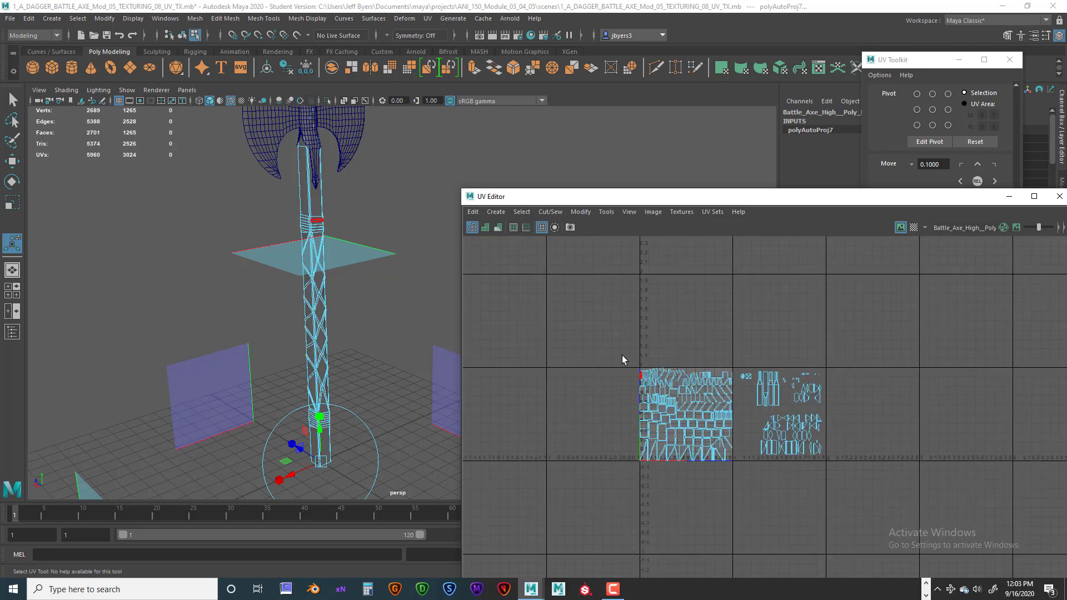
drag(599, 328, 733, 512)
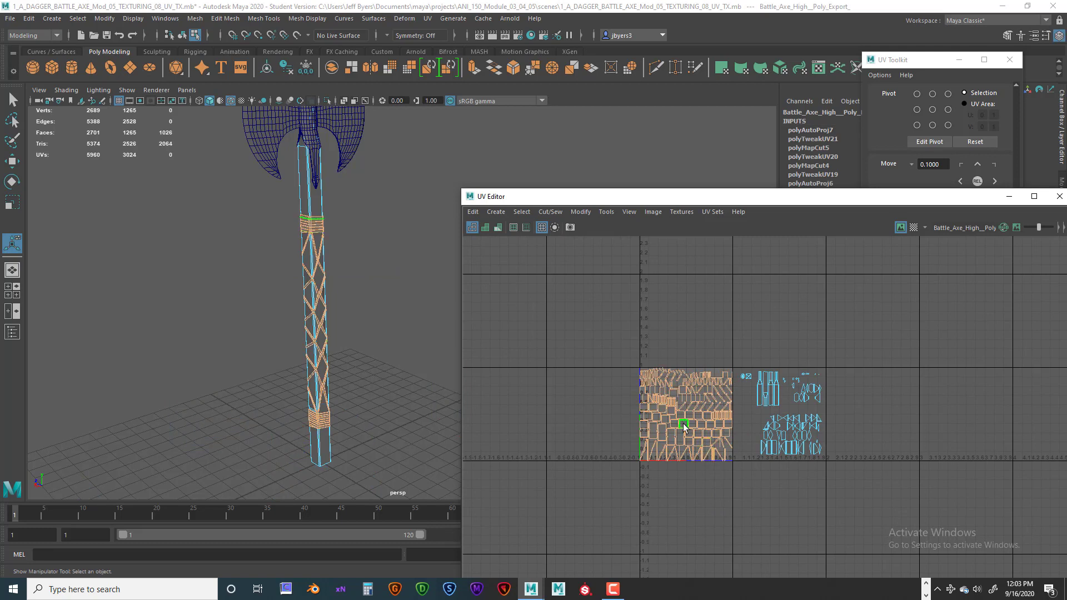
key(w)
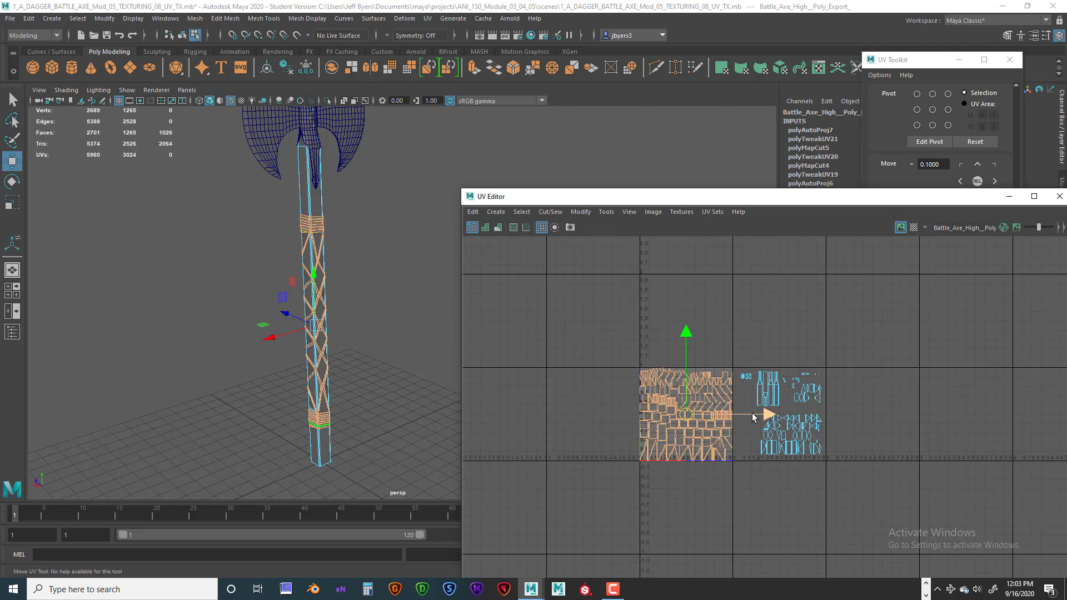
drag(766, 414, 582, 412)
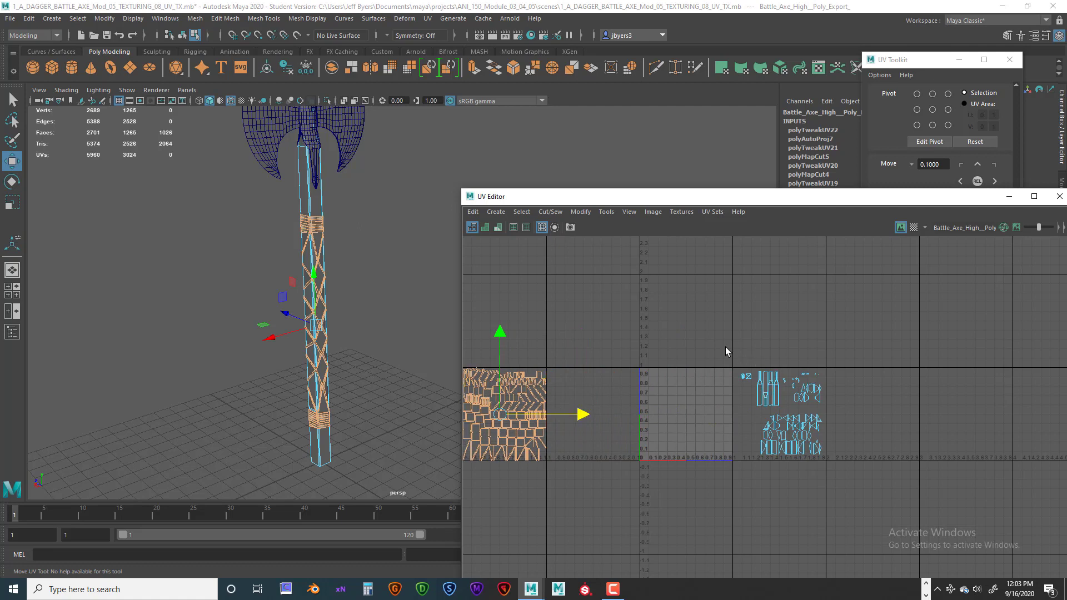
Select the remaining handle faces laid out beside the 0–1 tile and apply an Automatic UV projection to them
drag(713, 328, 860, 473)
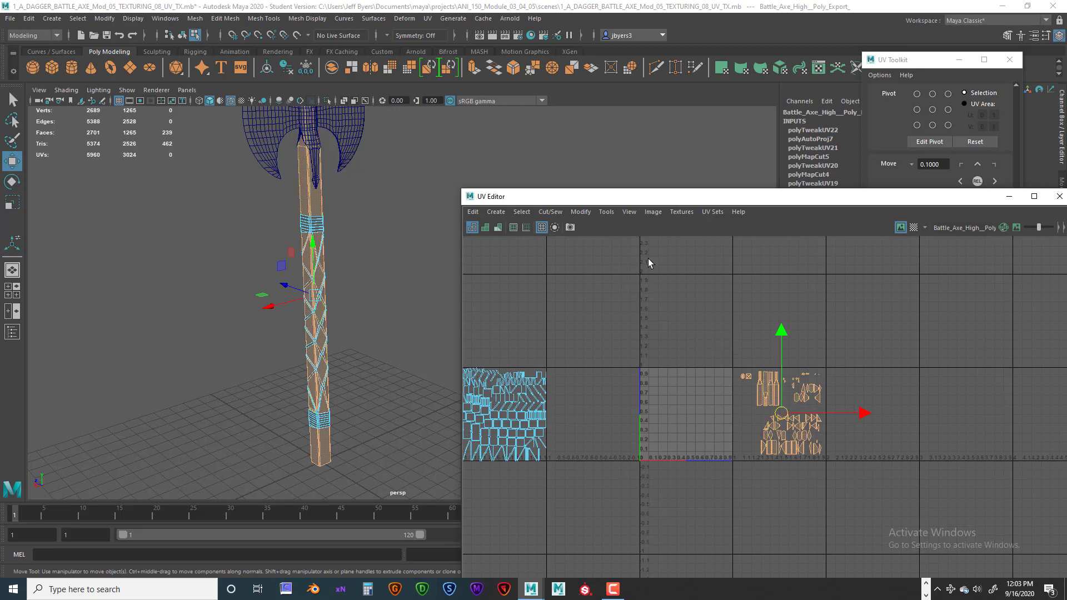
click(427, 18)
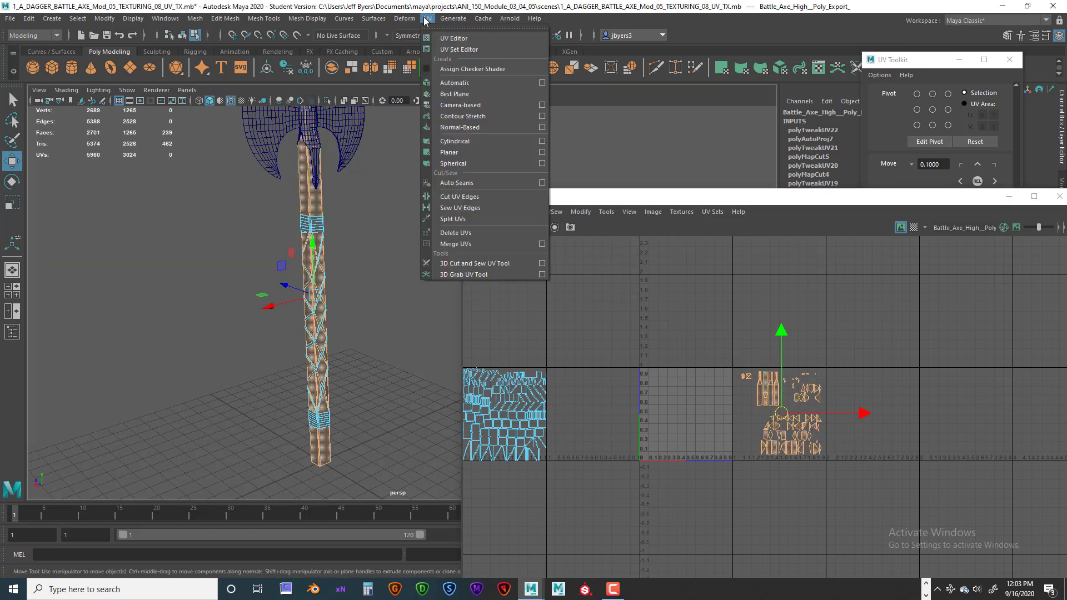
click(449, 84)
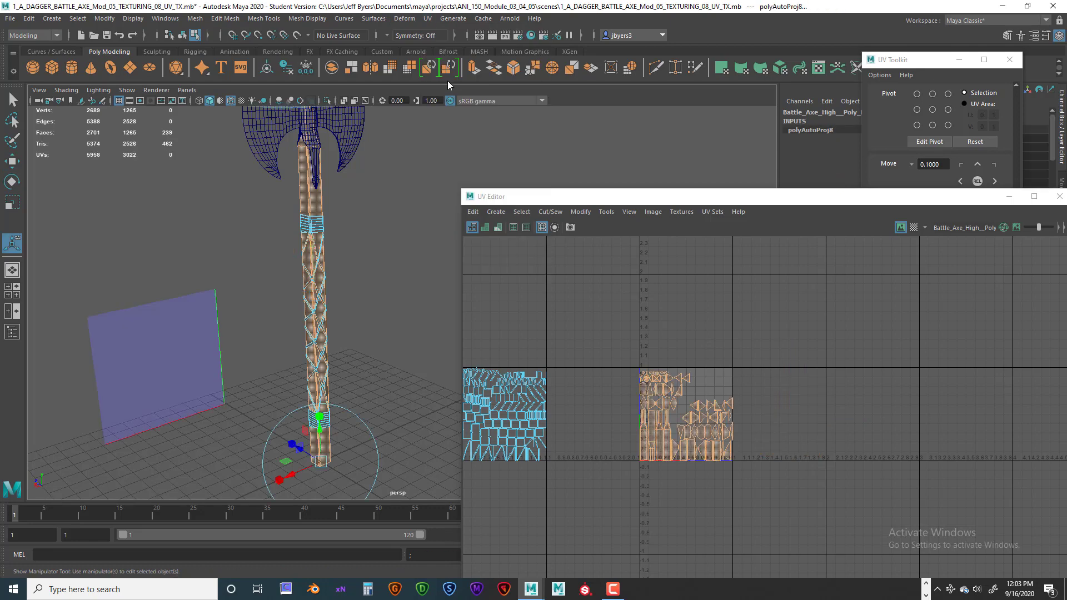
Select all the newly projected handle shaft shells in the 0–1 tile and move them about two tiles right along U
click(715, 344)
scroll(715, 347, up, 3)
right_drag(629, 398, 577, 380)
drag(538, 336, 749, 562)
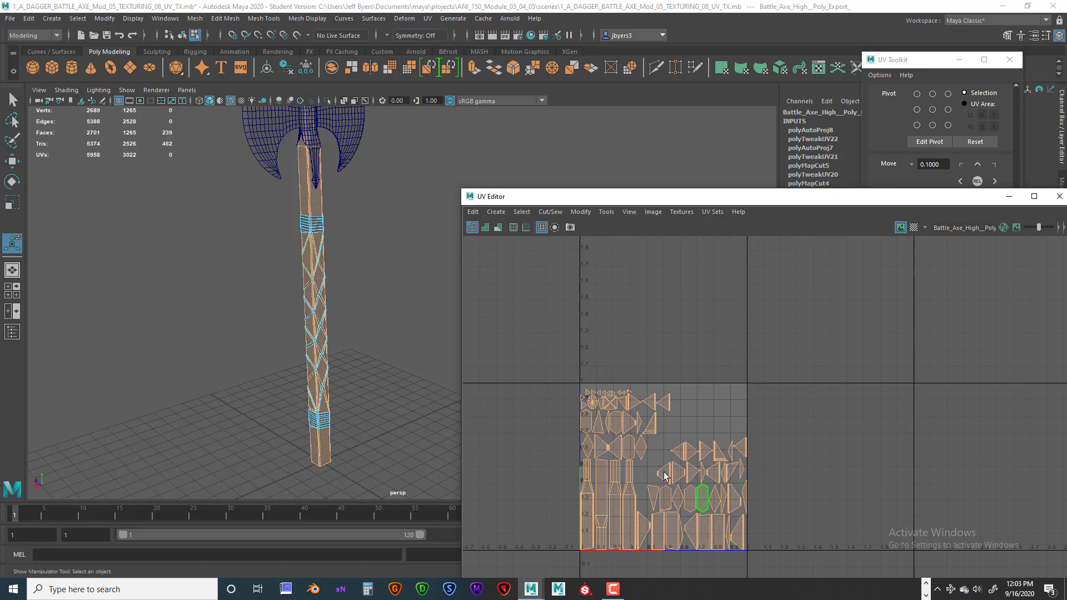
scroll(645, 439, down, 3)
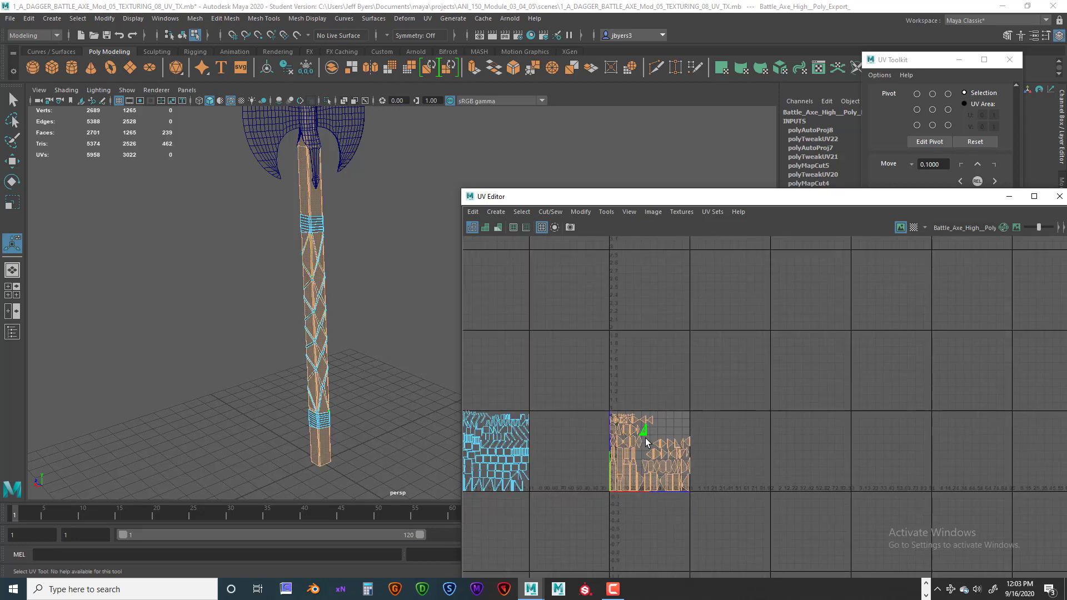
key(w)
drag(734, 452, 892, 447)
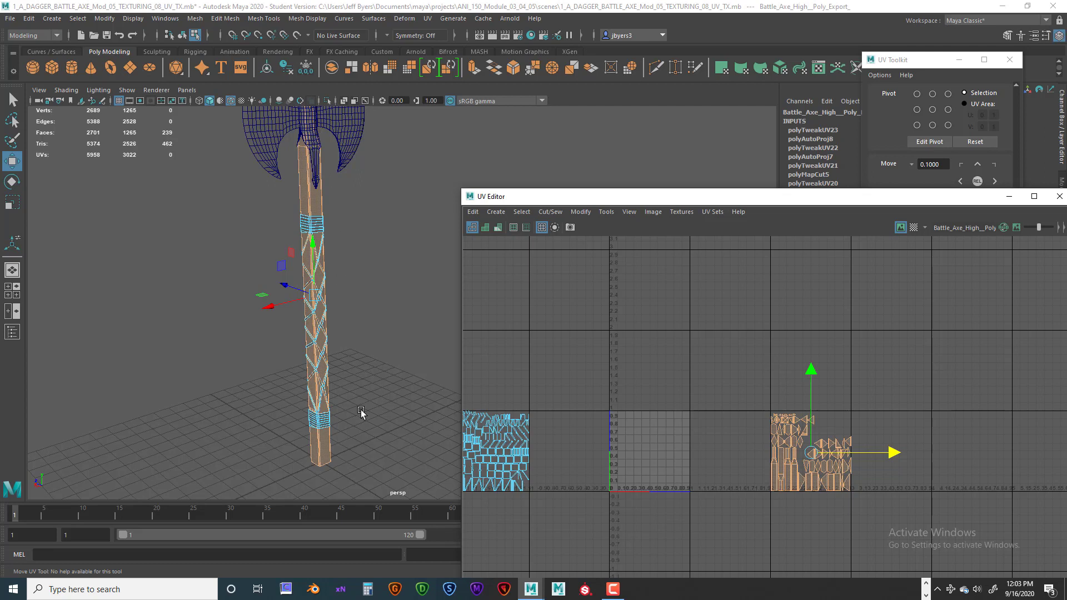
Select the shells left of the 0–1 tile to check which handle parts they cover, and return the handle to object mode
alt+middle_drag(578, 357, 653, 302)
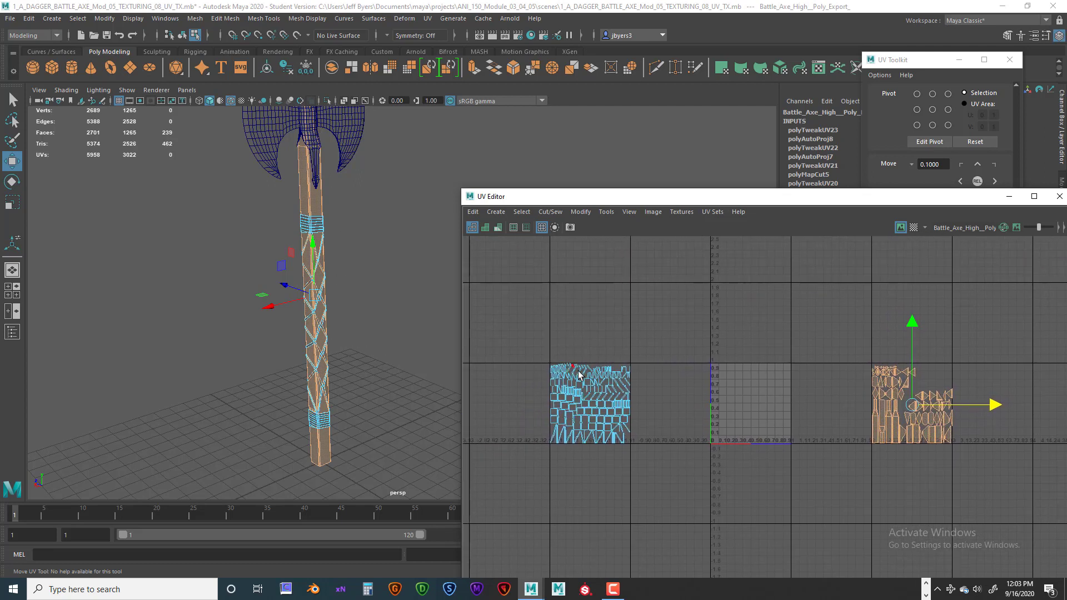
right_drag(583, 378, 543, 365)
drag(518, 332, 656, 473)
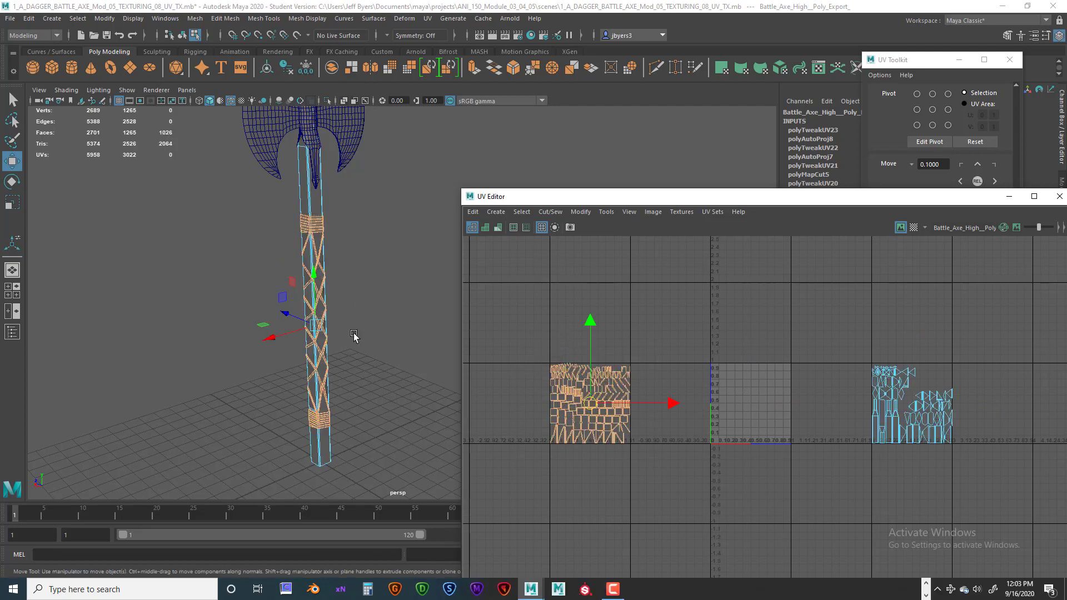
right_drag(566, 383, 565, 412)
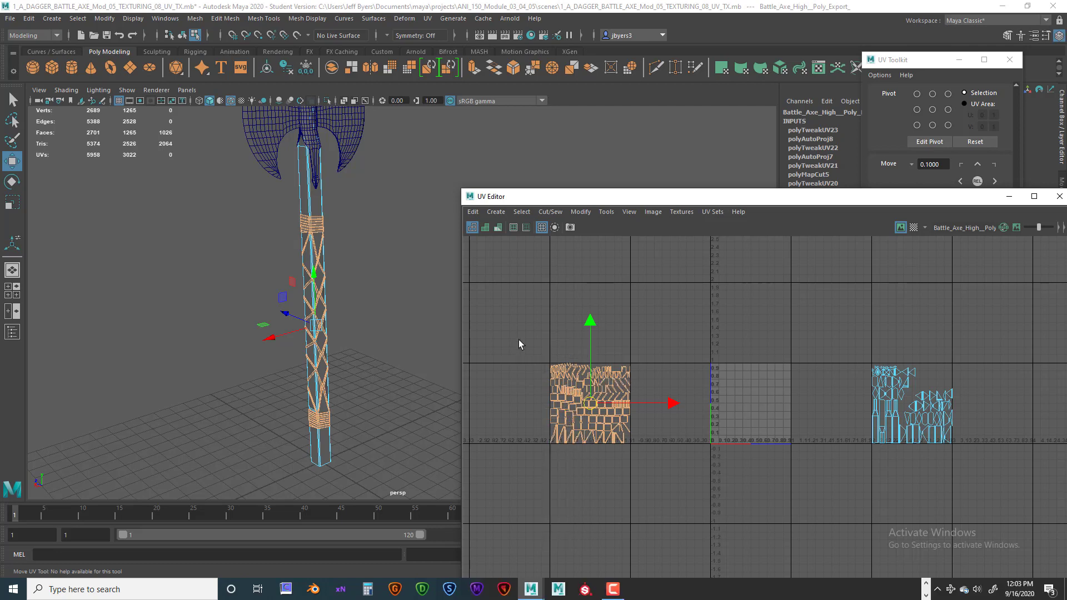
drag(518, 339, 634, 477)
drag(654, 191, 629, 169)
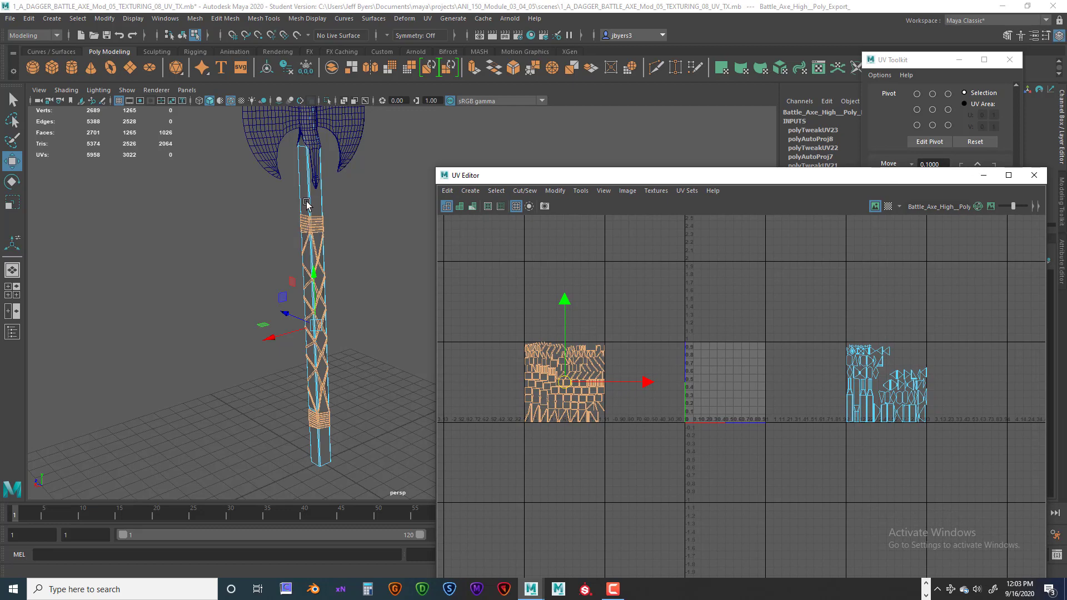
right_drag(306, 205, 282, 269)
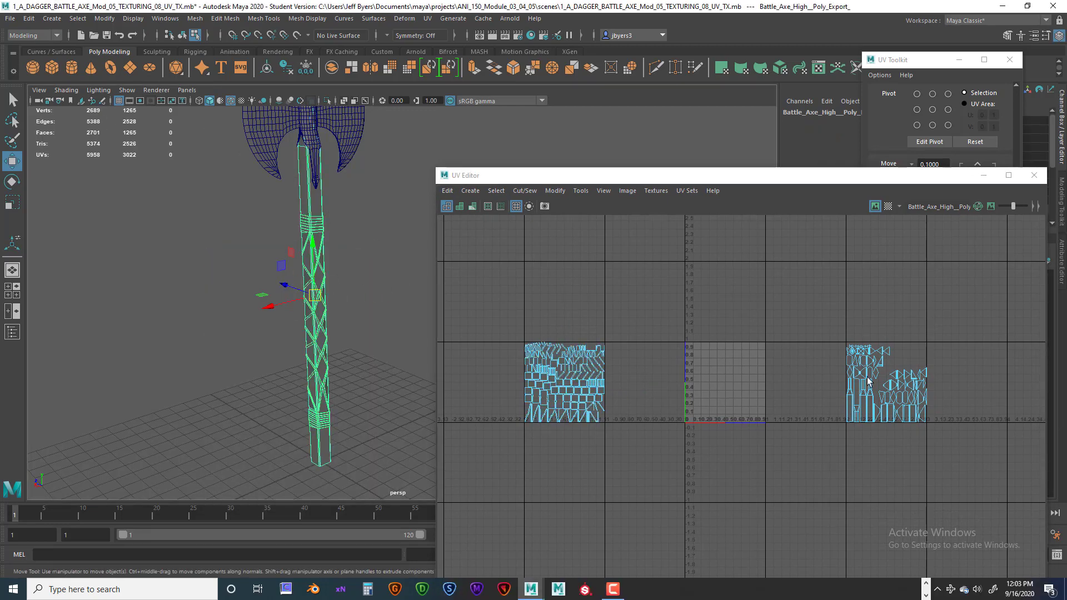
Save the scene under the new name 1_A_DAGGER_BATTLE_AXE_Mod_05_TEXTURING_09_UV_TX.mb
click(11, 19)
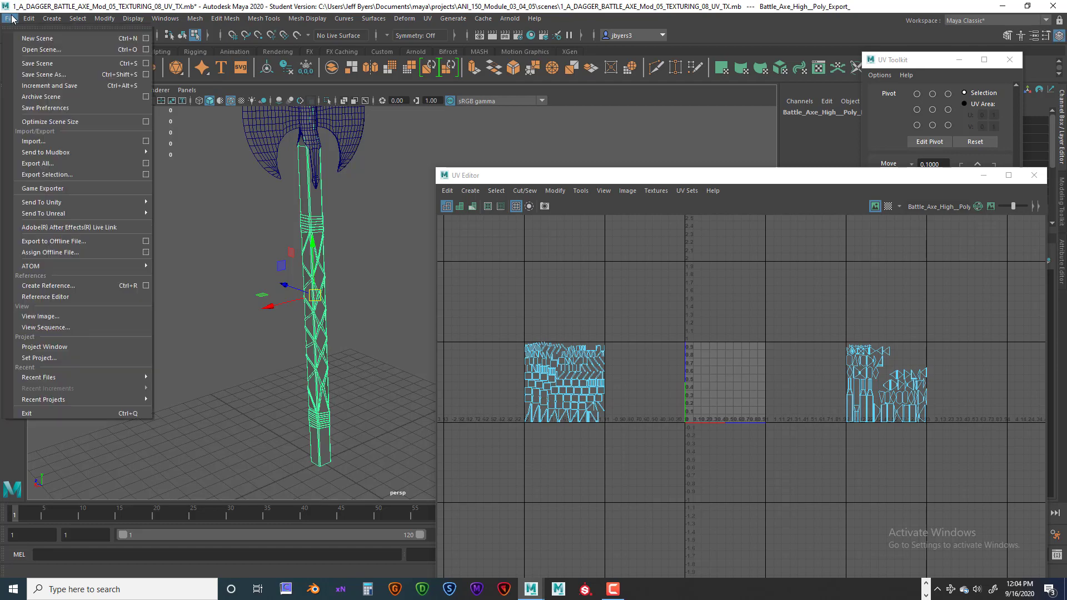
click(24, 77)
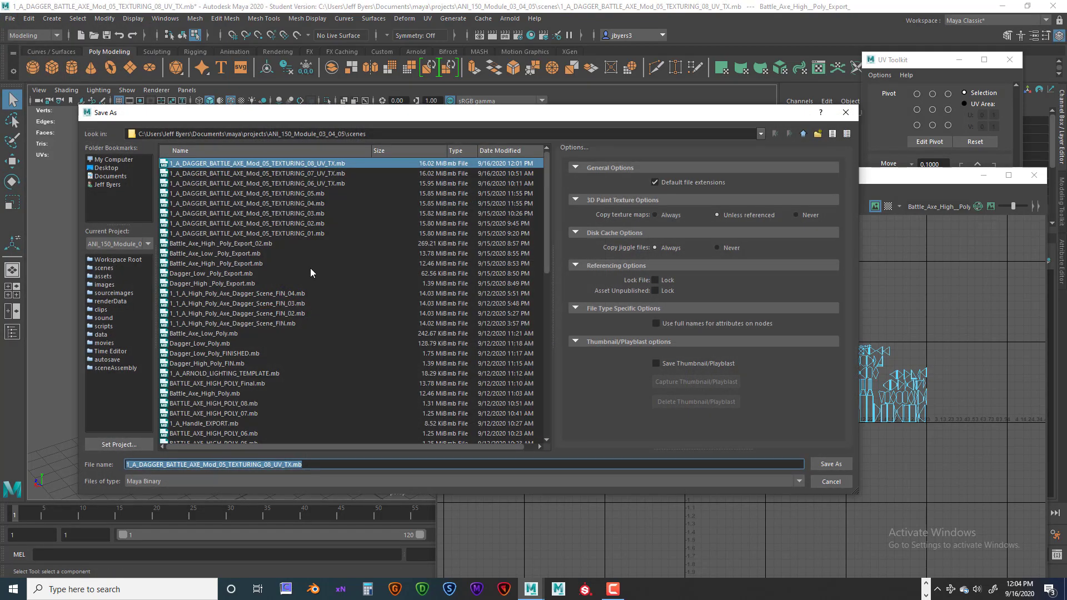
click(271, 464)
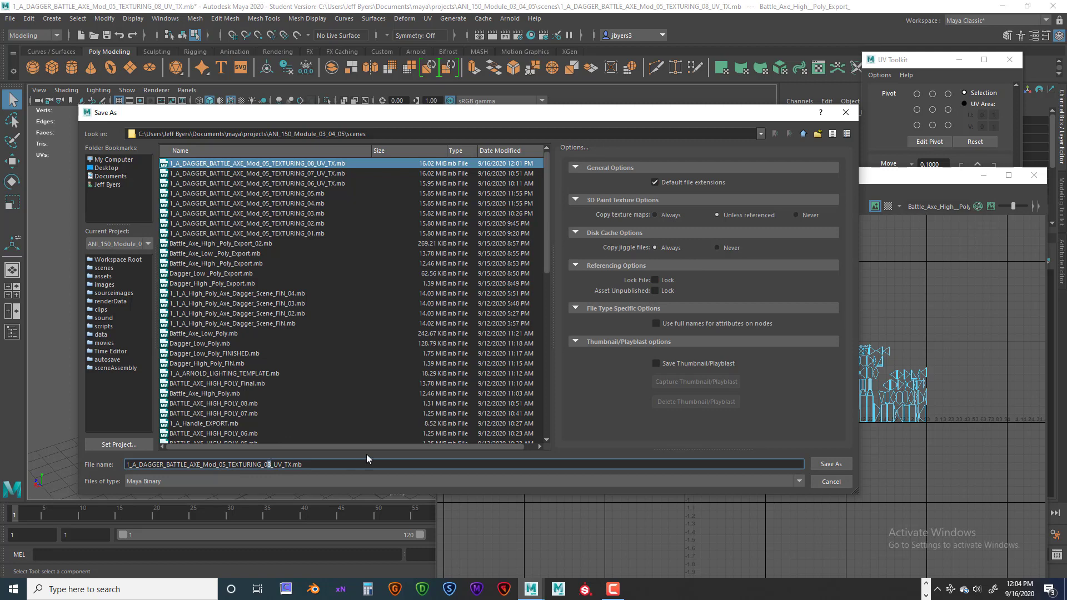
text(9)
click(831, 464)
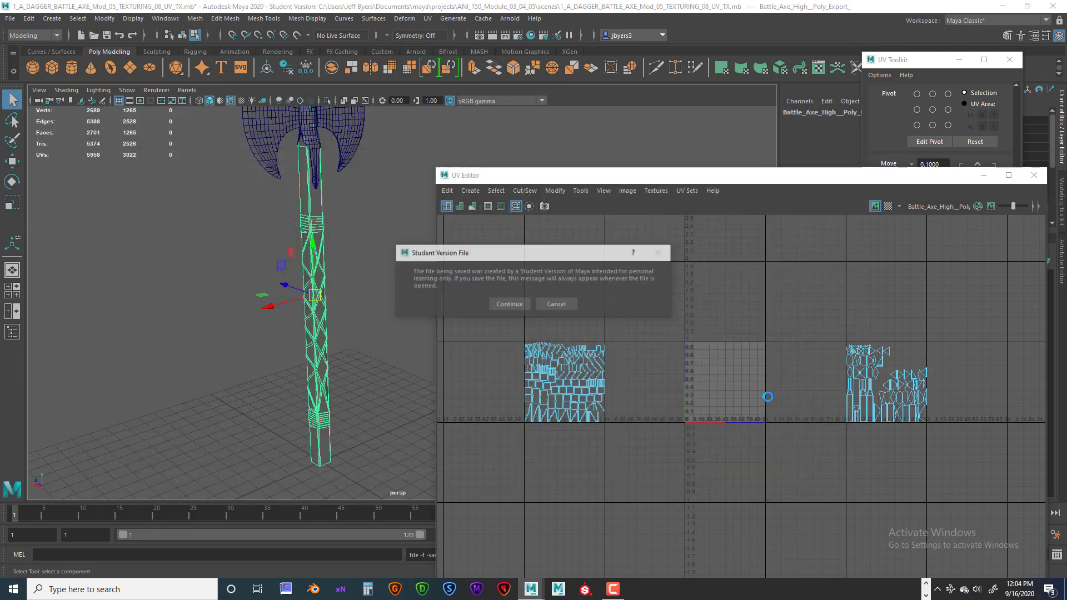
click(501, 304)
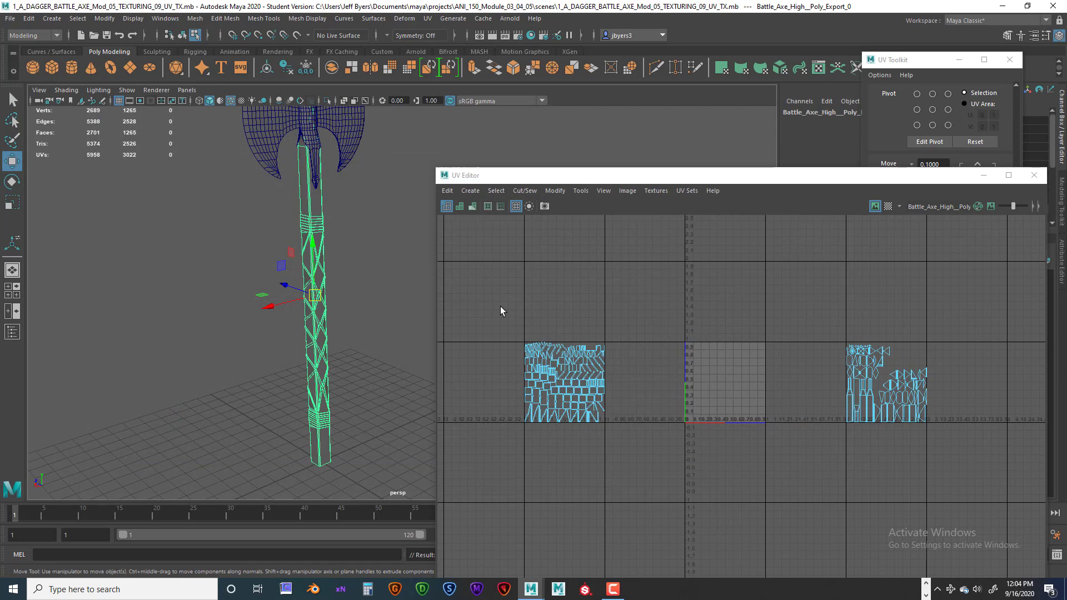
Select the wrap and band faces and try a Planar UV projection from the X axis, fitted to the bounding box
right_click(560, 364)
click(560, 393)
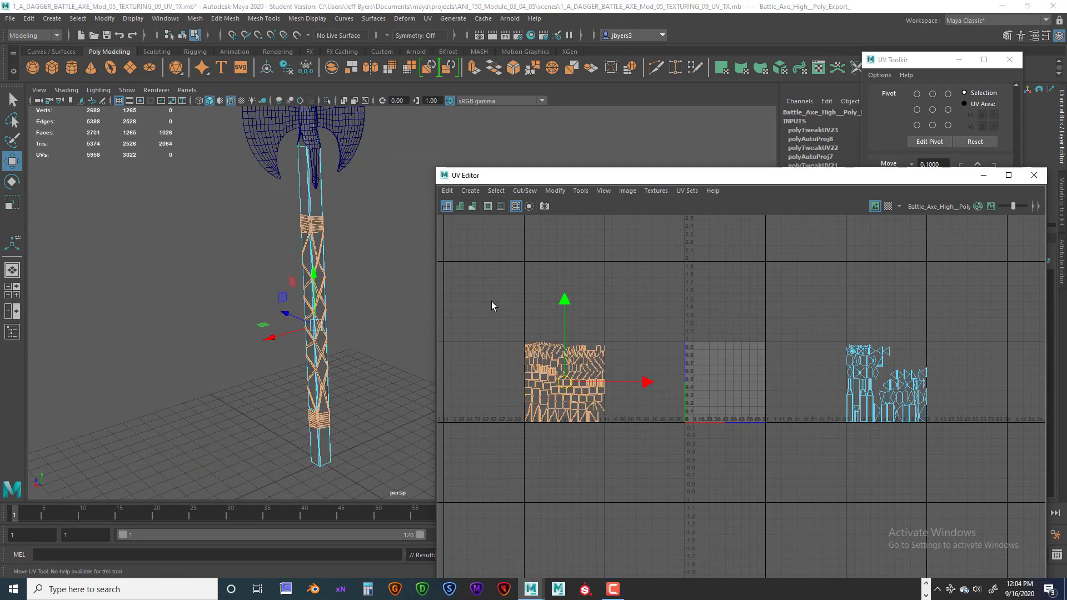
drag(491, 301, 618, 448)
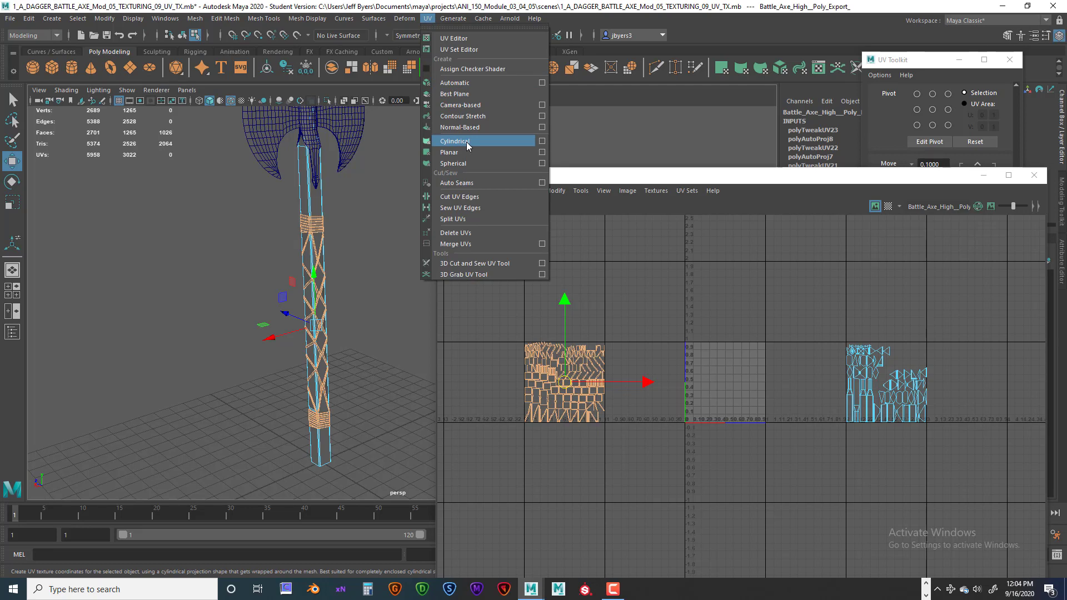
click(541, 152)
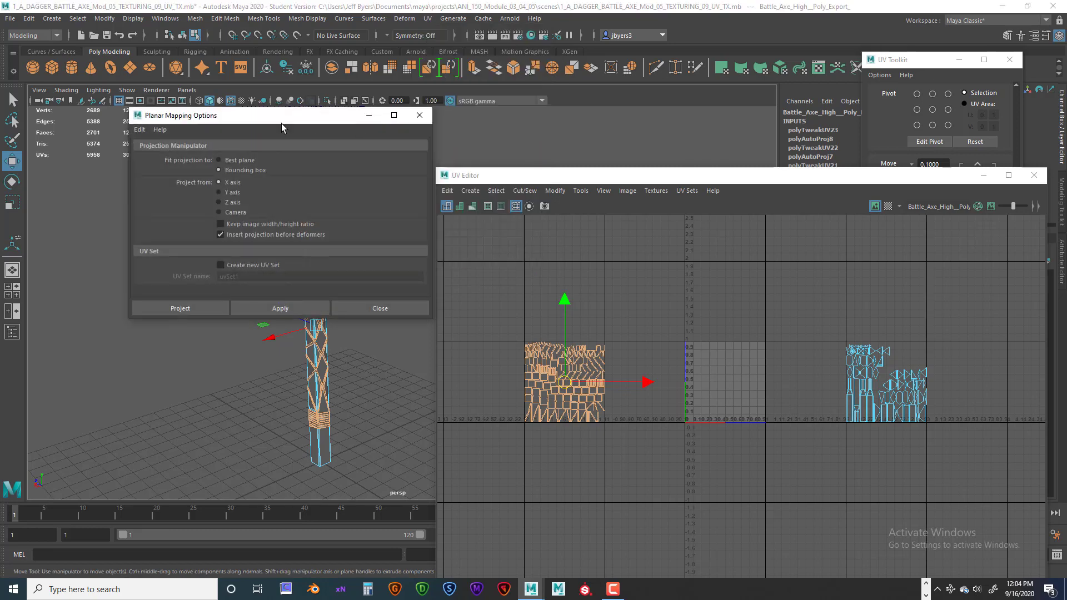
drag(284, 116, 585, 70)
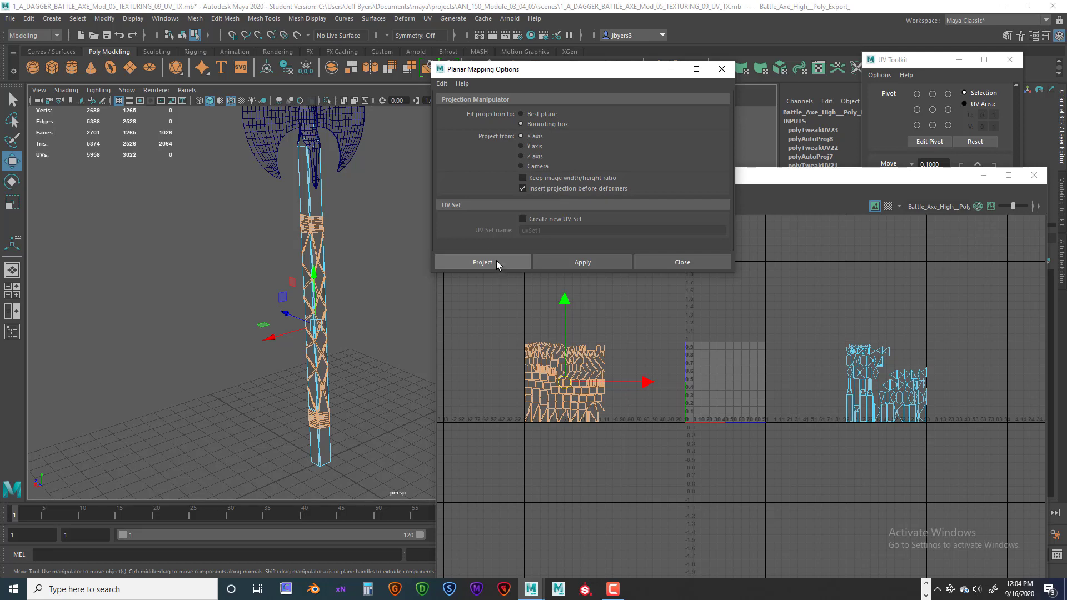
click(482, 262)
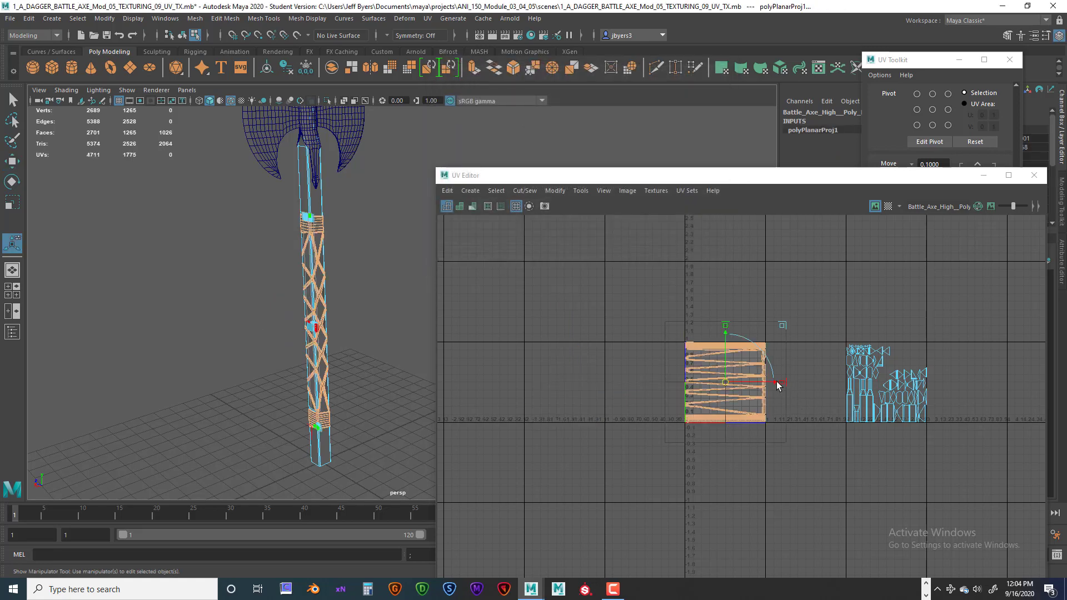
Compare the planar-projected wrap UVs in the 0–1 tile with the wrap on the handle model
scroll(713, 385, up, 4)
scroll(733, 387, up, 2)
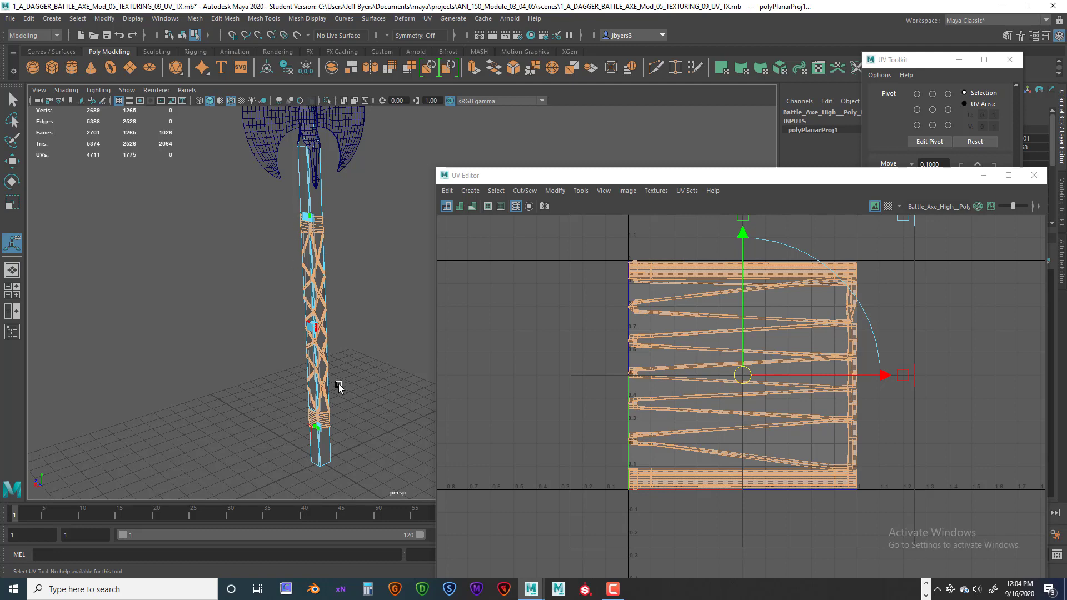
alt+drag(331, 400, 375, 328)
scroll(385, 401, up, 5)
scroll(752, 366, down, 2)
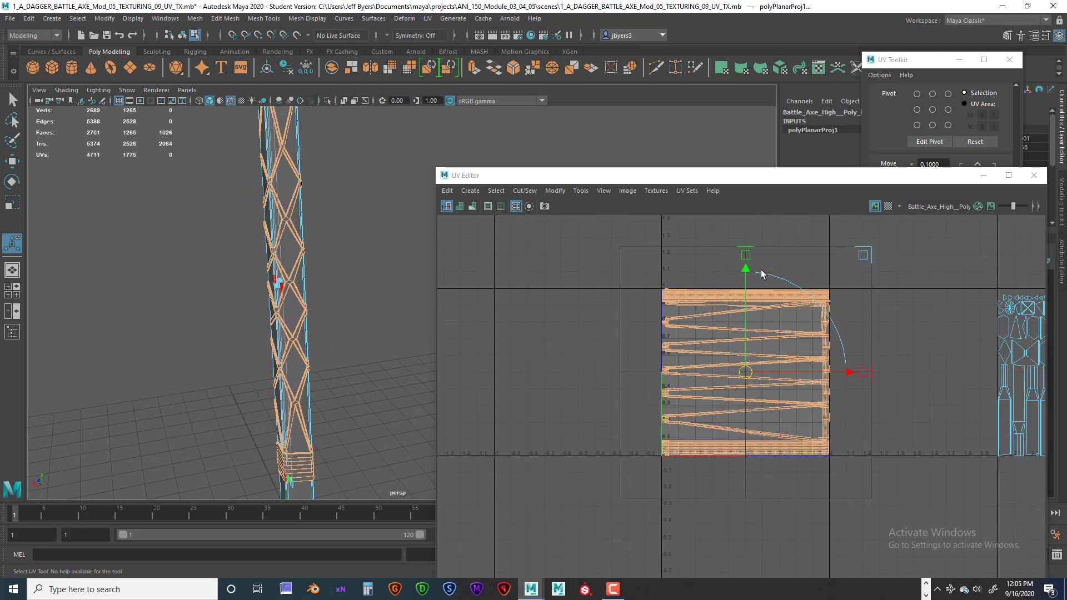
drag(696, 168, 696, 150)
Display the checker map and examine the wrap, lower band and shaft from several sides for texture stretching
click(888, 188)
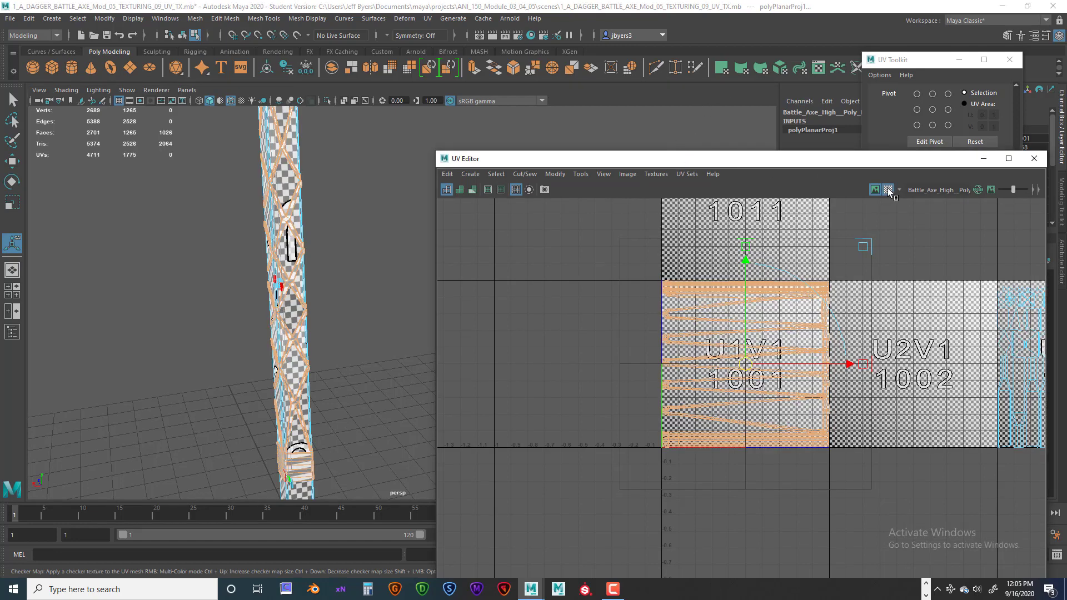
alt+drag(252, 360, 331, 355)
alt+middle_drag(331, 355, 467, 361)
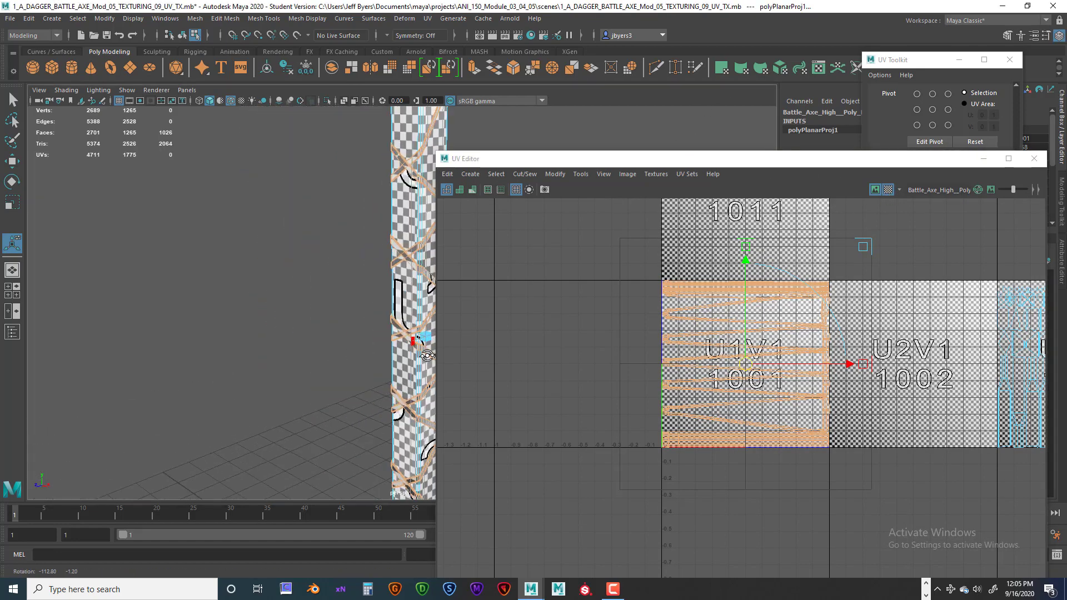
alt+drag(467, 362, 374, 335)
alt+middle_drag(374, 335, 180, 293)
alt+drag(181, 293, 219, 312)
alt+middle_drag(219, 312, 305, 315)
mouse_move(305, 316)
alt+mouse_down()
mouse_move(285, 326)
mouse_move(302, 332)
alt+mouse_up()
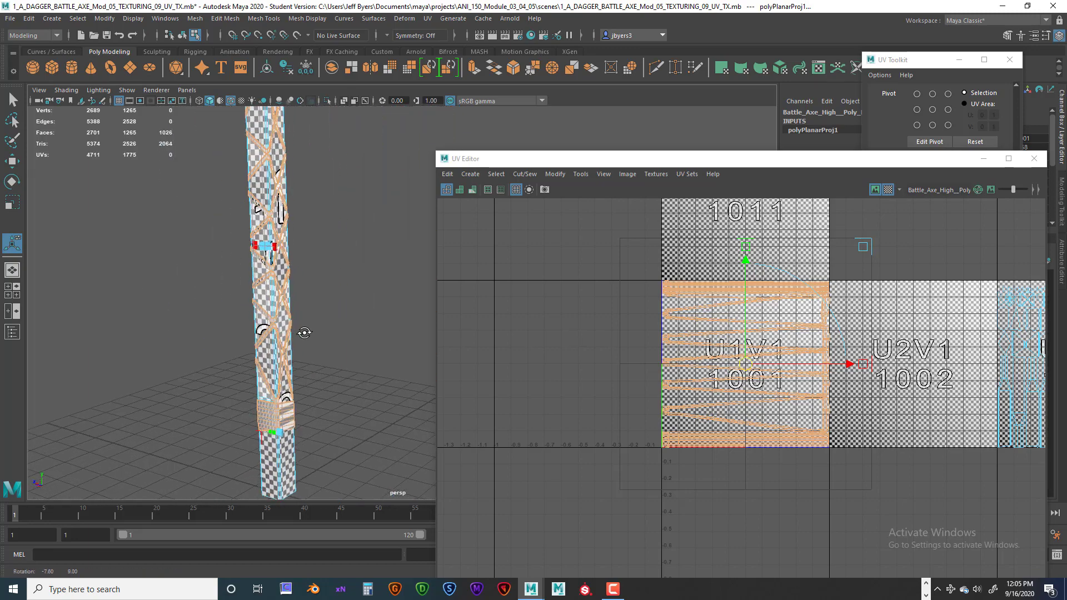
alt+middle_drag(302, 332, 319, 286)
scroll(310, 320, up, 3)
scroll(310, 321, up, 5)
alt+drag(319, 285, 342, 325)
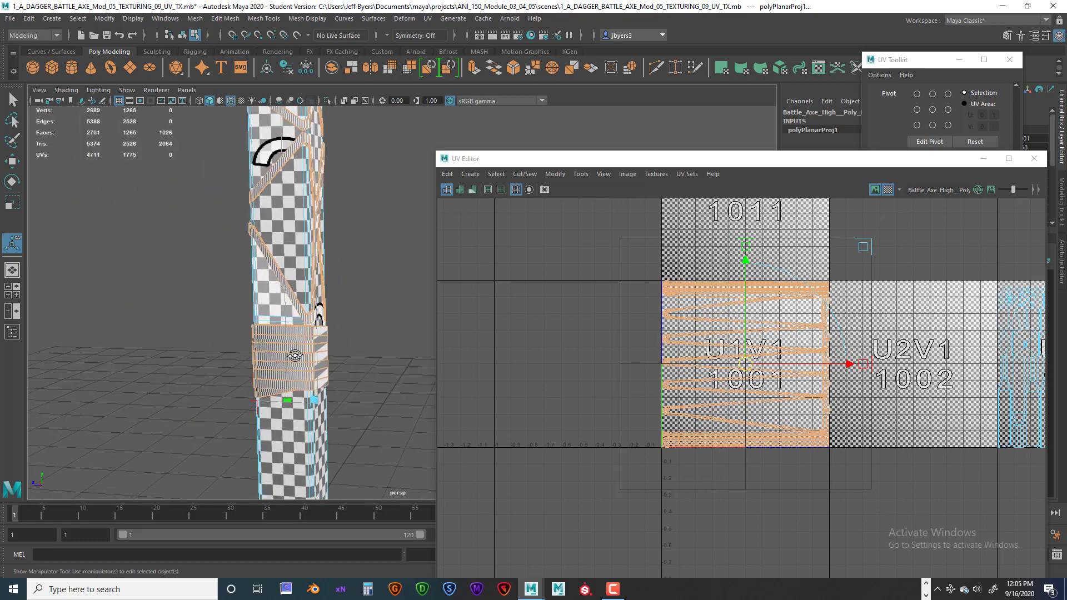
alt+drag(291, 356, 295, 357)
scroll(298, 356, down, 6)
alt+middle_drag(336, 323, 232, 374)
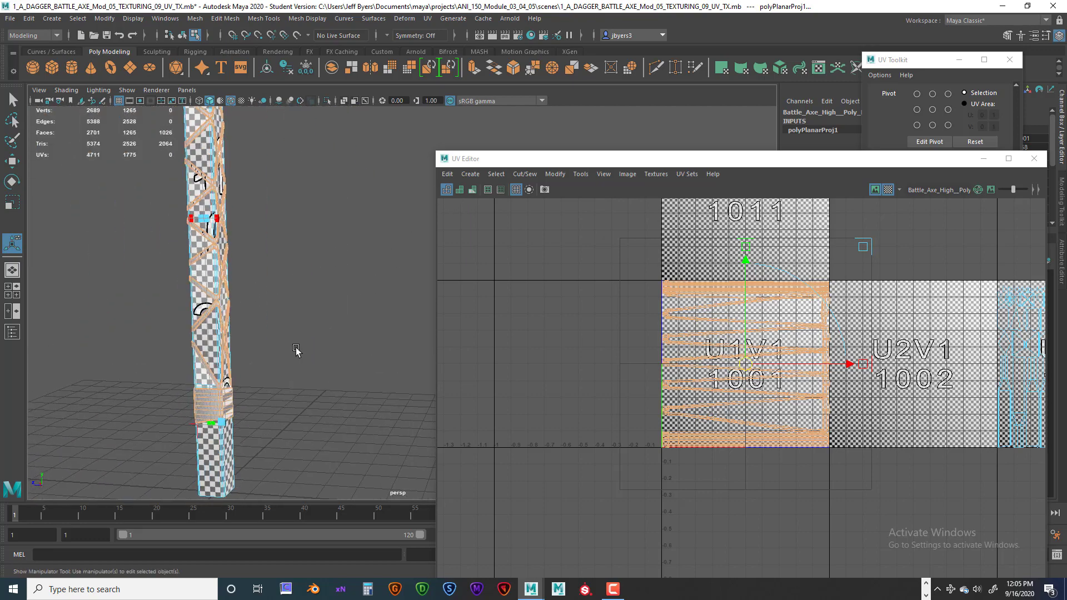
scroll(295, 348, down, 5)
alt+middle_drag(294, 340, 279, 382)
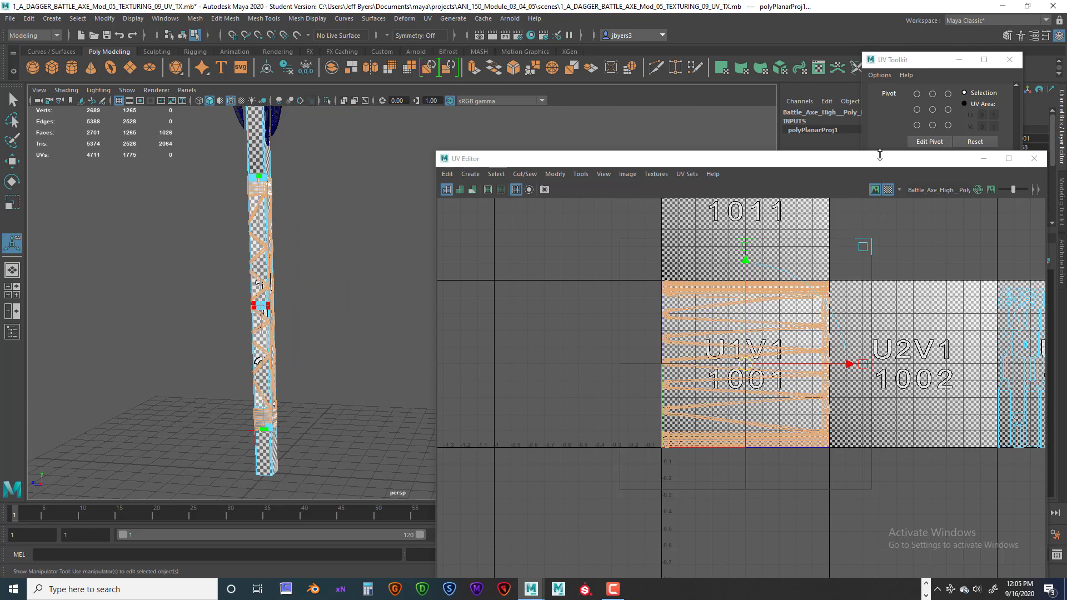
Turn off the checker map and undo the planar projection of the wrap and band faces
click(888, 190)
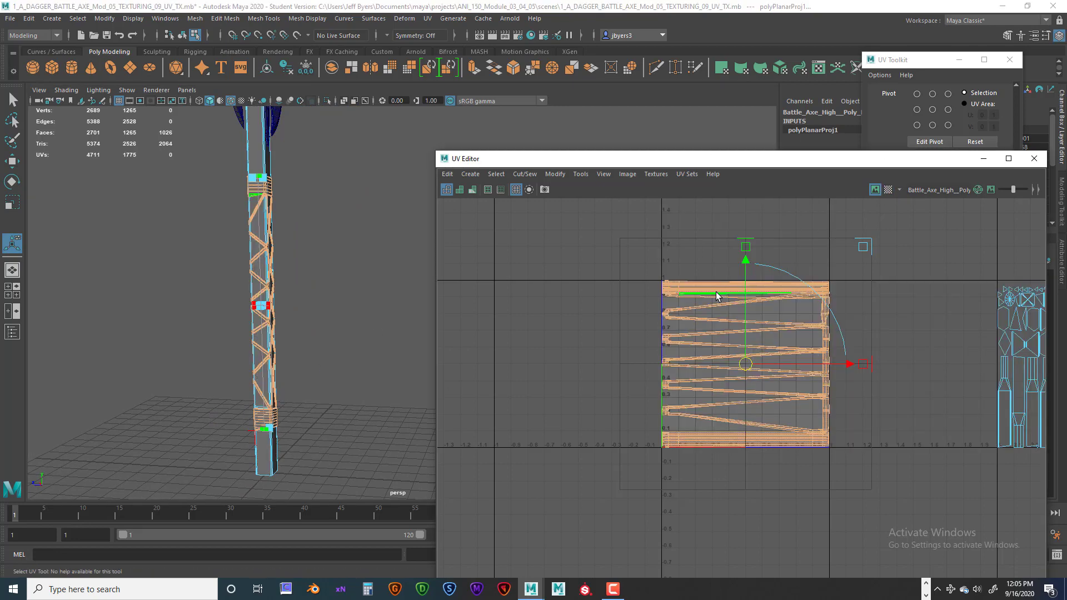
key(ctrl+z)
scroll(595, 335, down, 2)
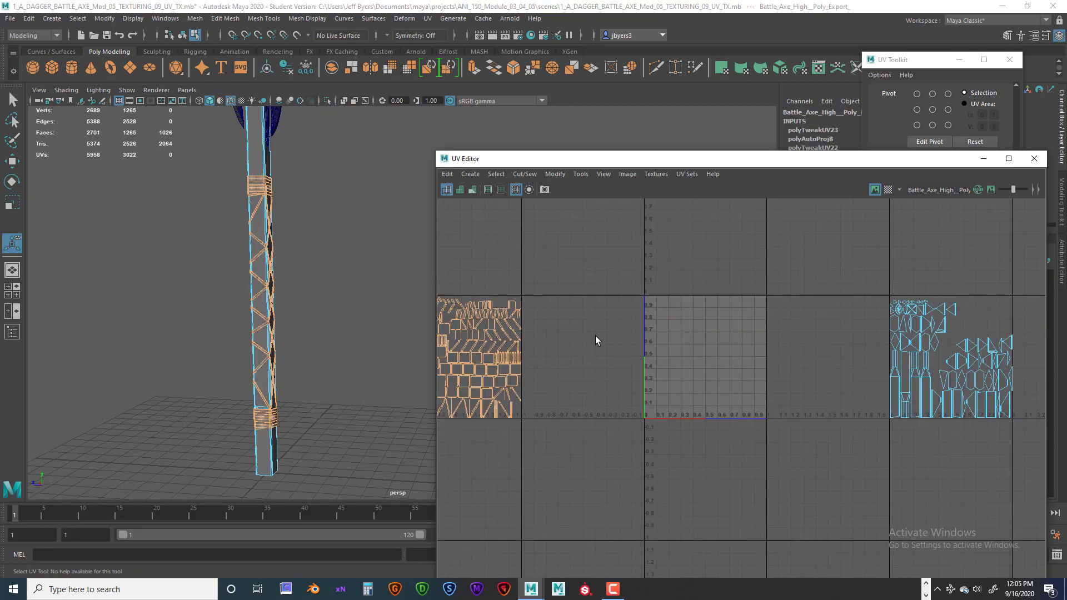
Try a Cylindrical UV projection on the handle's wrap and band faces
scroll(594, 335, down, 2)
alt+middle_drag(595, 336, 679, 330)
click(604, 327)
drag(519, 287, 691, 436)
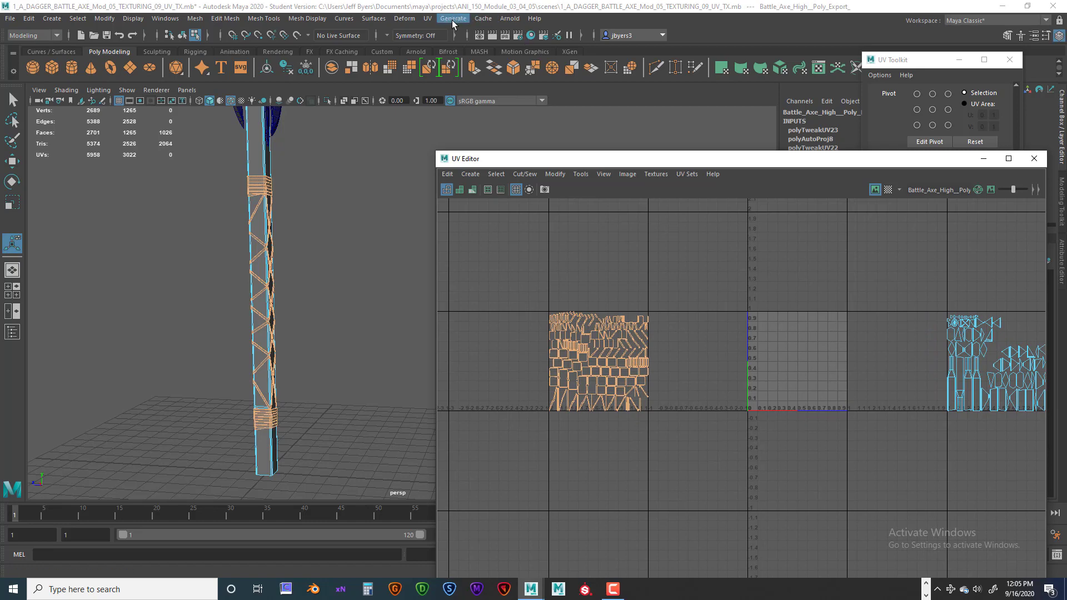
click(427, 18)
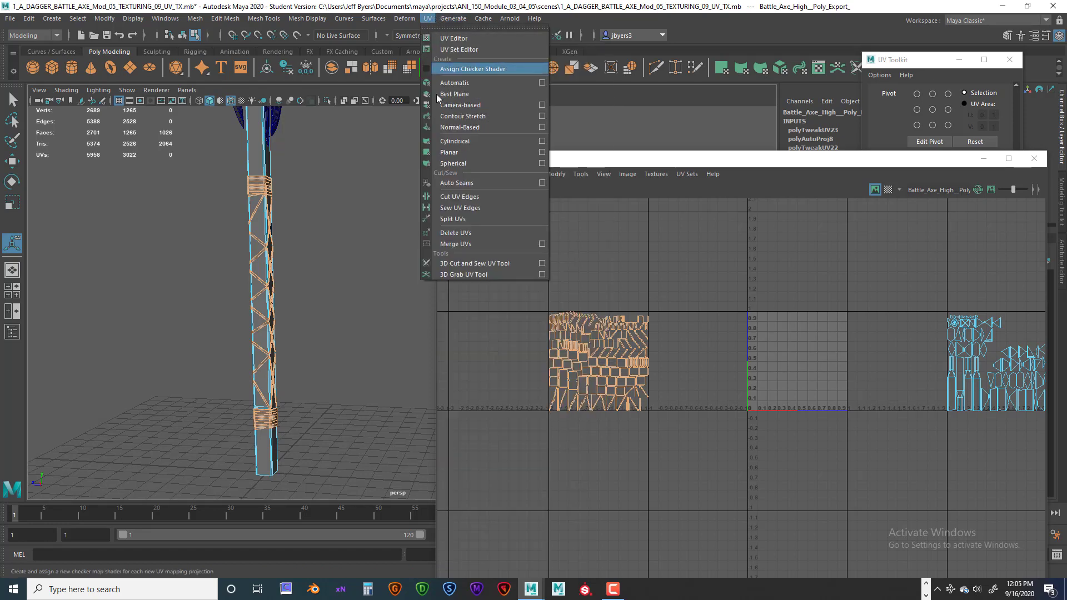
click(542, 141)
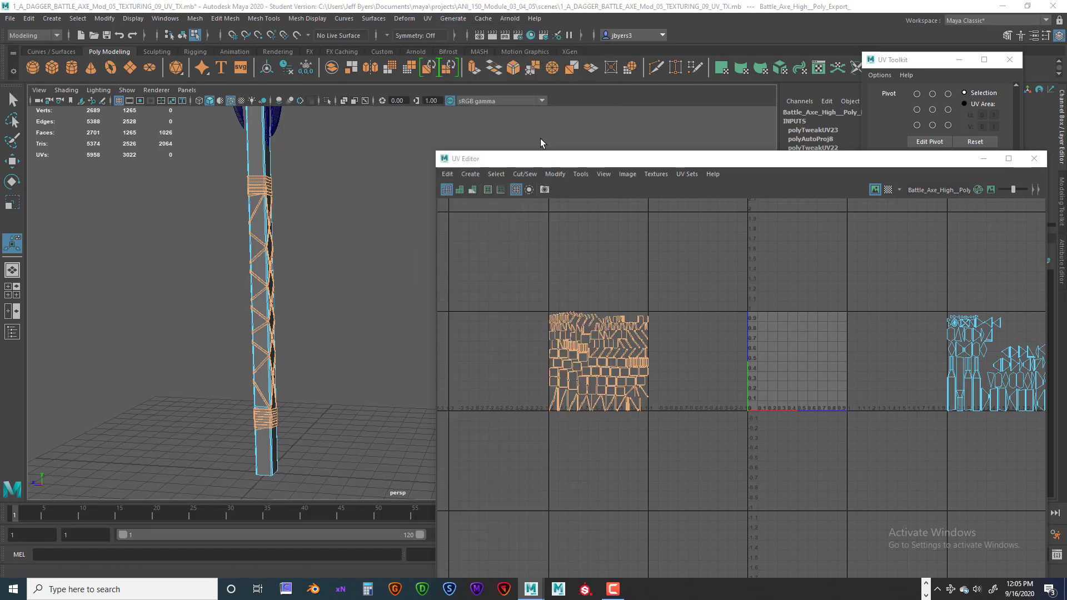
click(494, 261)
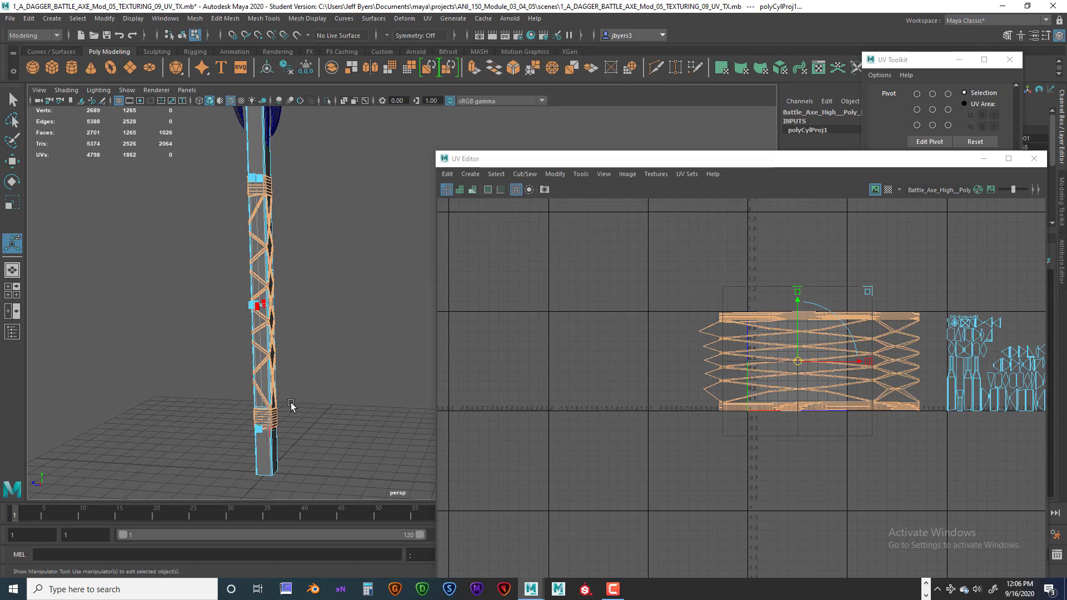
Adjust the cylindrical projection's horizontal sweep around the handle to narrow the wrap UVs toward the 0–1 tile
alt+drag(290, 406, 376, 374)
scroll(369, 374, up, 5)
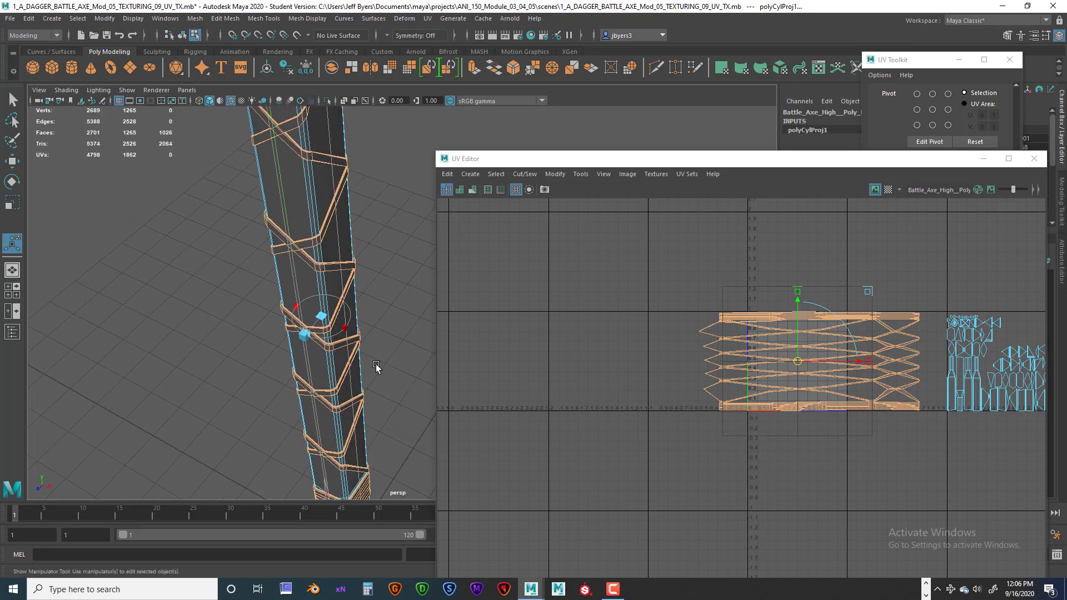
alt+drag(340, 328, 333, 309)
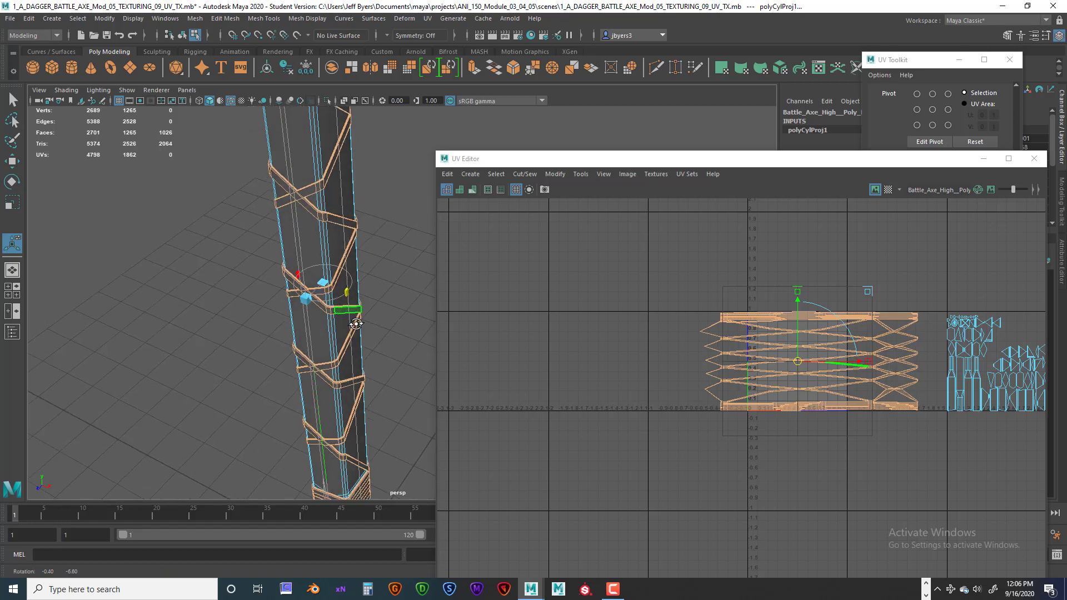
scroll(345, 298, up, 4)
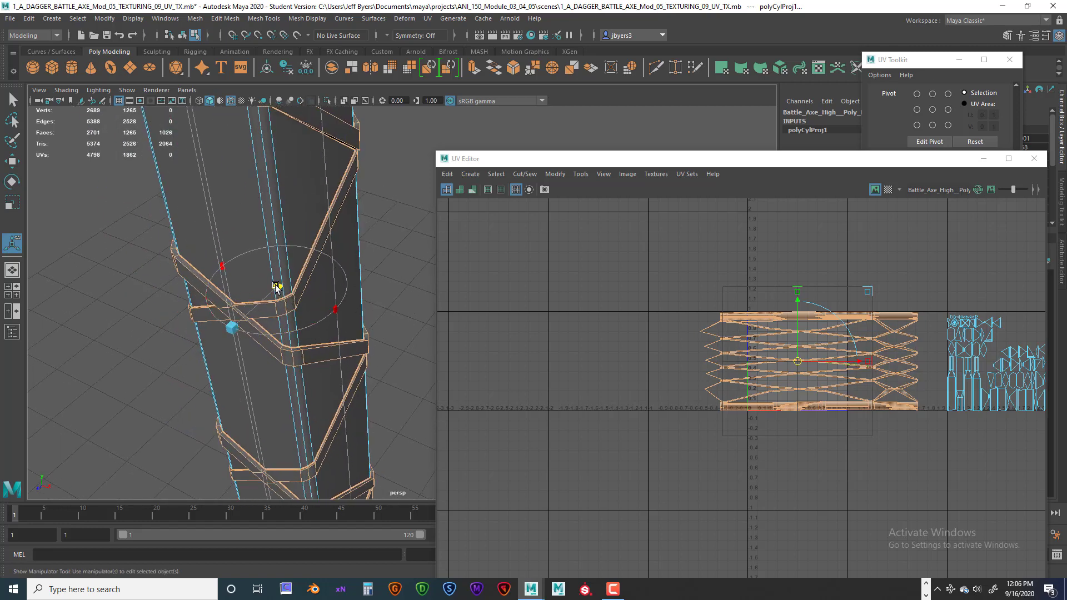
click(232, 328)
drag(321, 318, 310, 213)
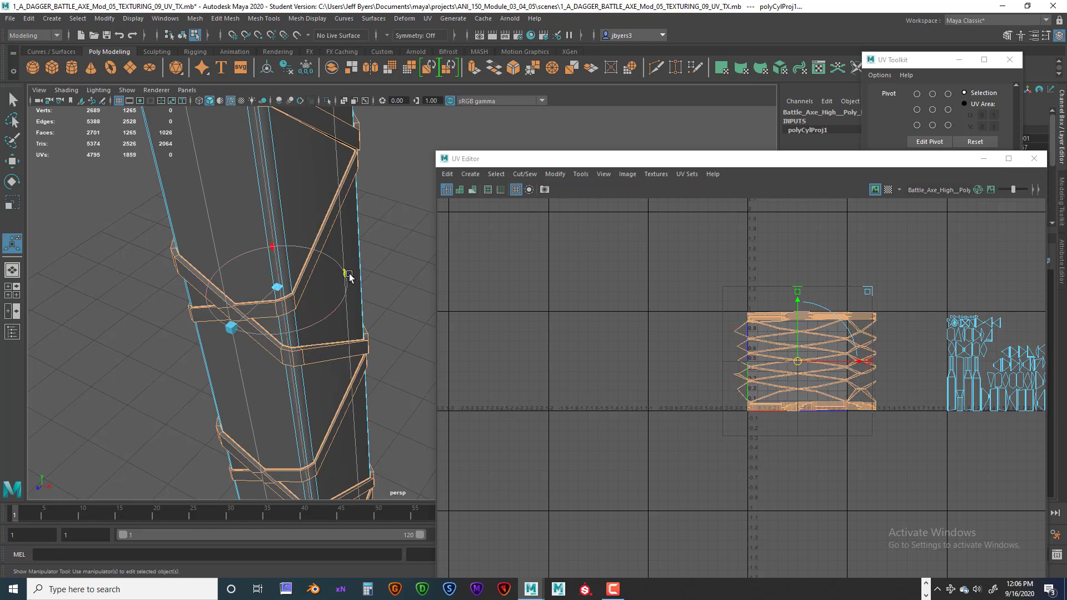
click(245, 331)
scroll(346, 311, down, 5)
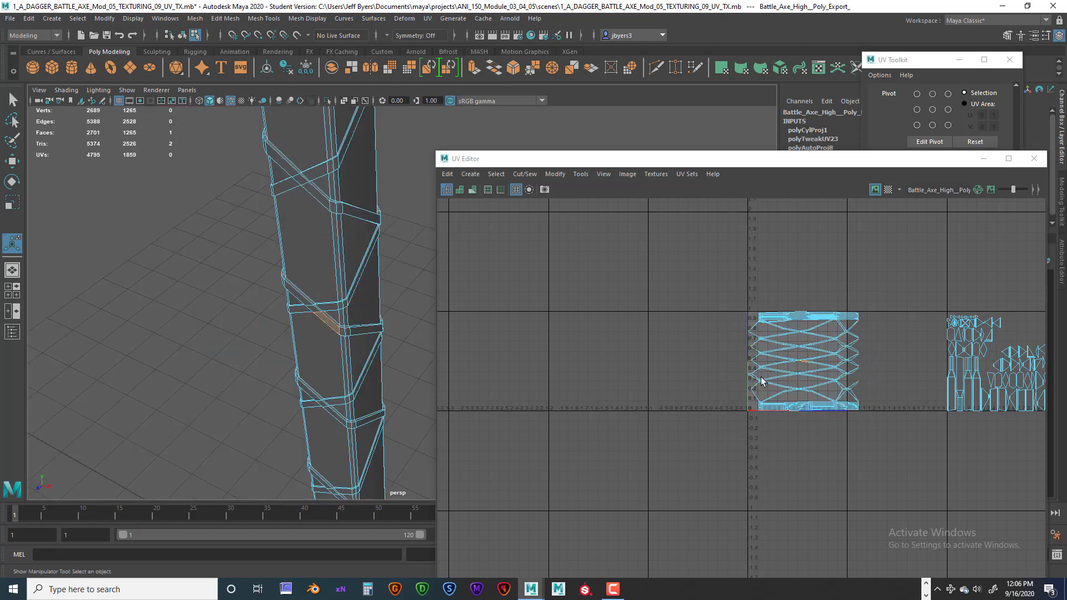
Select all the wrap and band UV shells and move them horizontally into the U-1V1 tile
scroll(809, 380, up, 5)
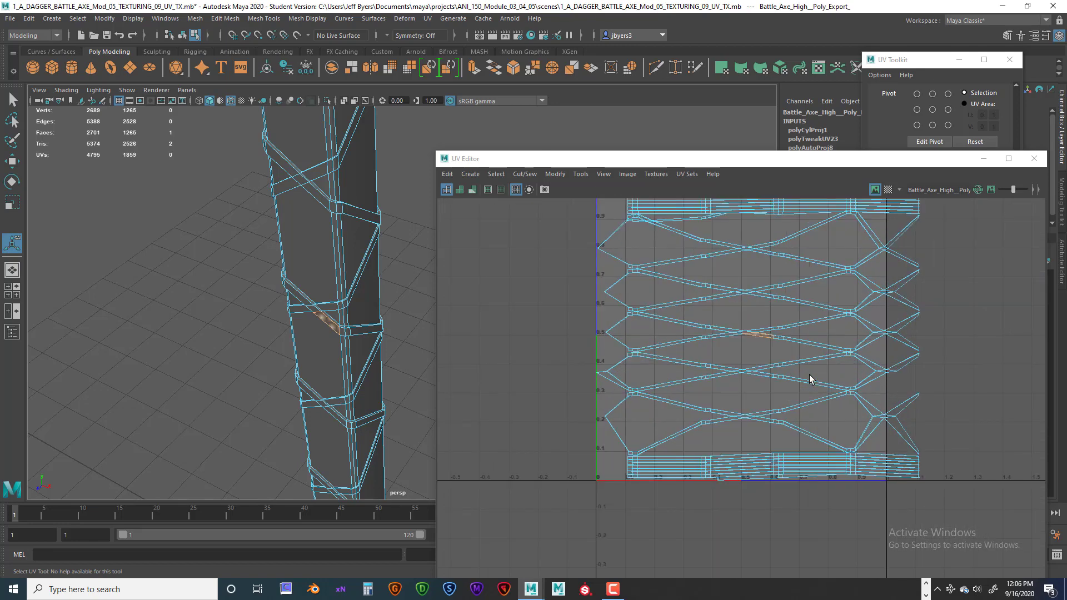
scroll(810, 379, up, 2)
right_click(767, 292)
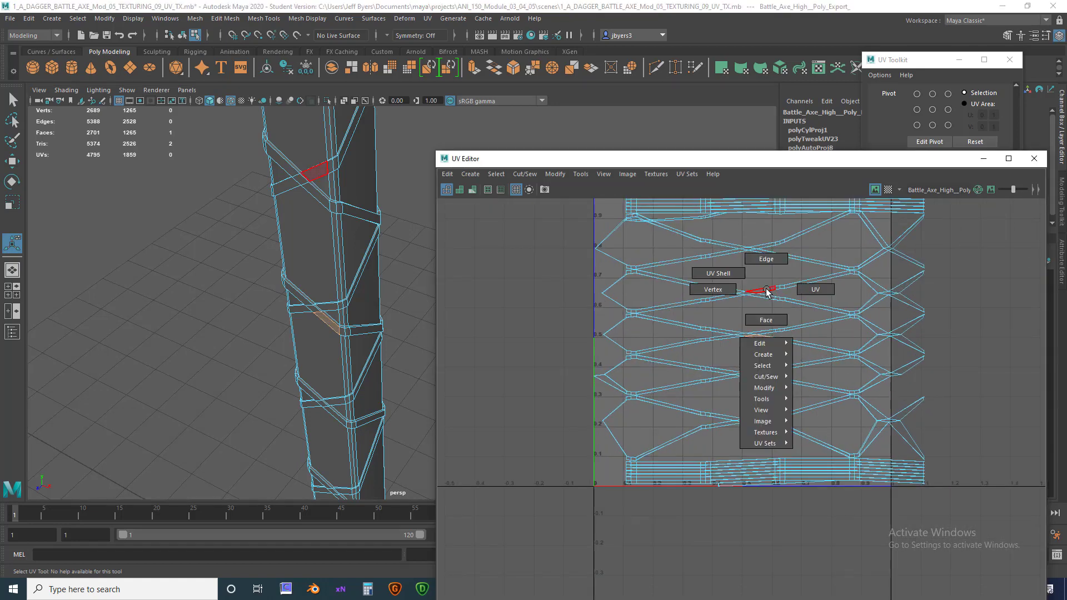
right_drag(767, 292, 733, 276)
scroll(754, 299, down, 2)
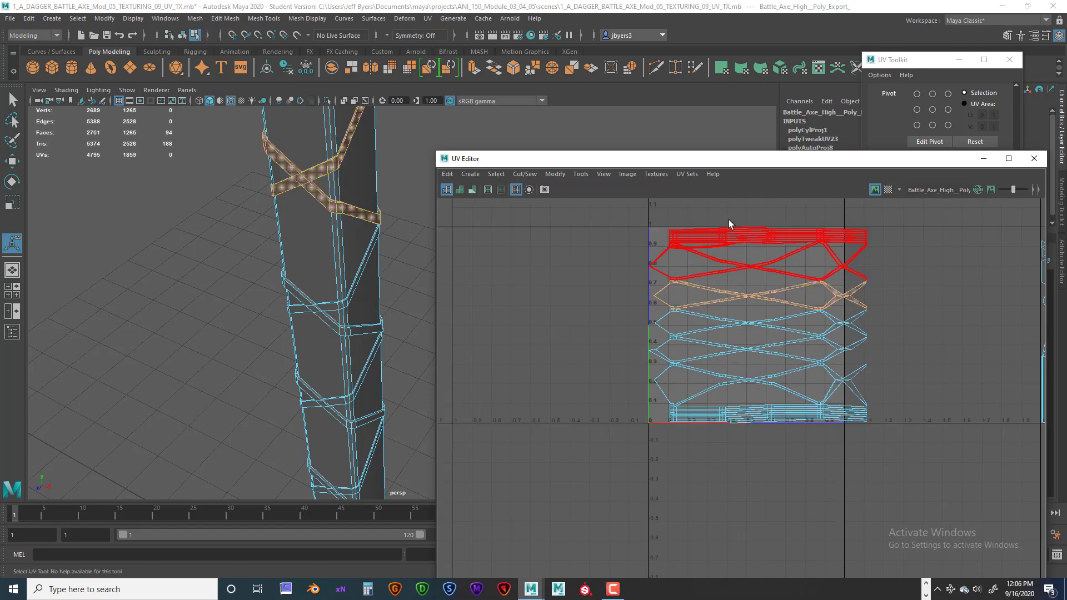
shift+drag(728, 226, 771, 435)
scroll(772, 435, down, 2)
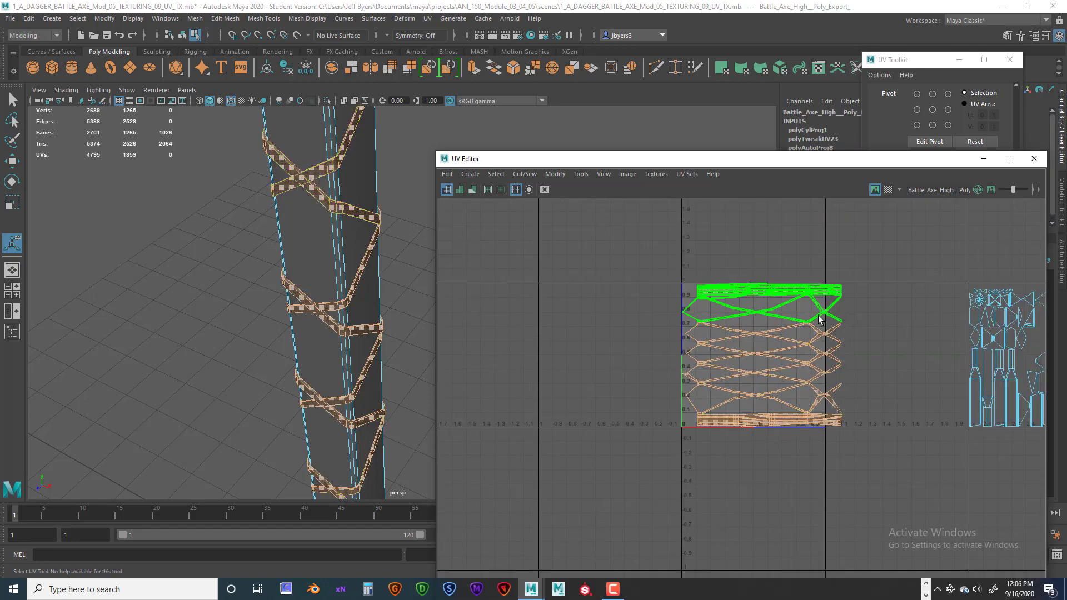
key(w)
drag(846, 358, 689, 359)
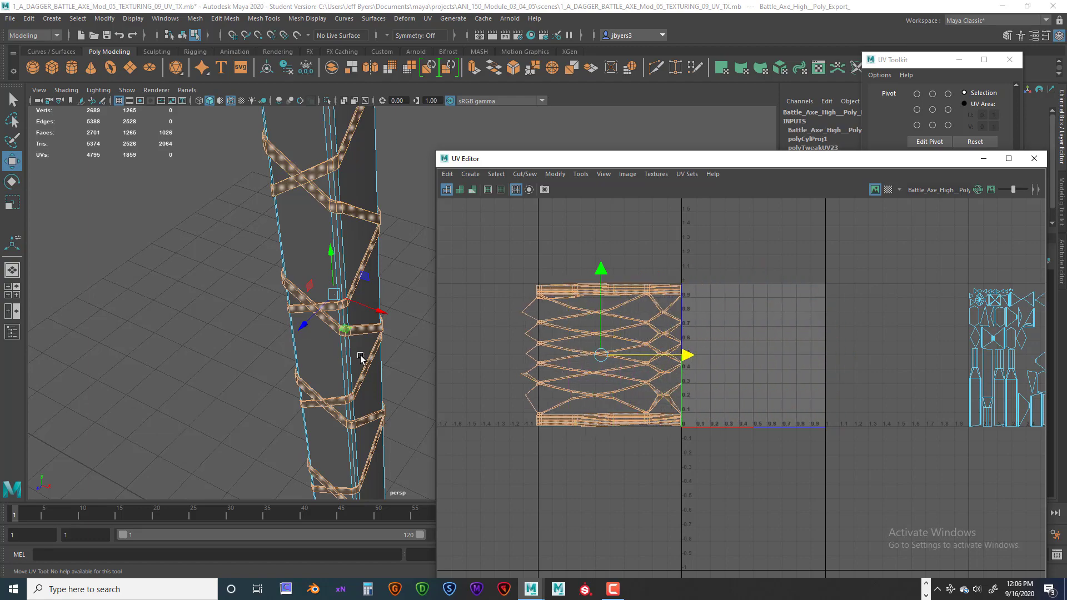
Display the checker map, examine the cylindrically projected wrap for texture stretching, and turn the map off
alt+drag(360, 357, 391, 246)
click(889, 190)
alt+middle_drag(414, 273, 300, 266)
alt+right_drag(304, 267, 442, 284)
alt+middle_drag(284, 284, 340, 278)
mouse_move(307, 319)
alt+mouse_down()
mouse_move(253, 307)
mouse_move(293, 282)
mouse_move(246, 298)
mouse_move(307, 310)
alt+mouse_up()
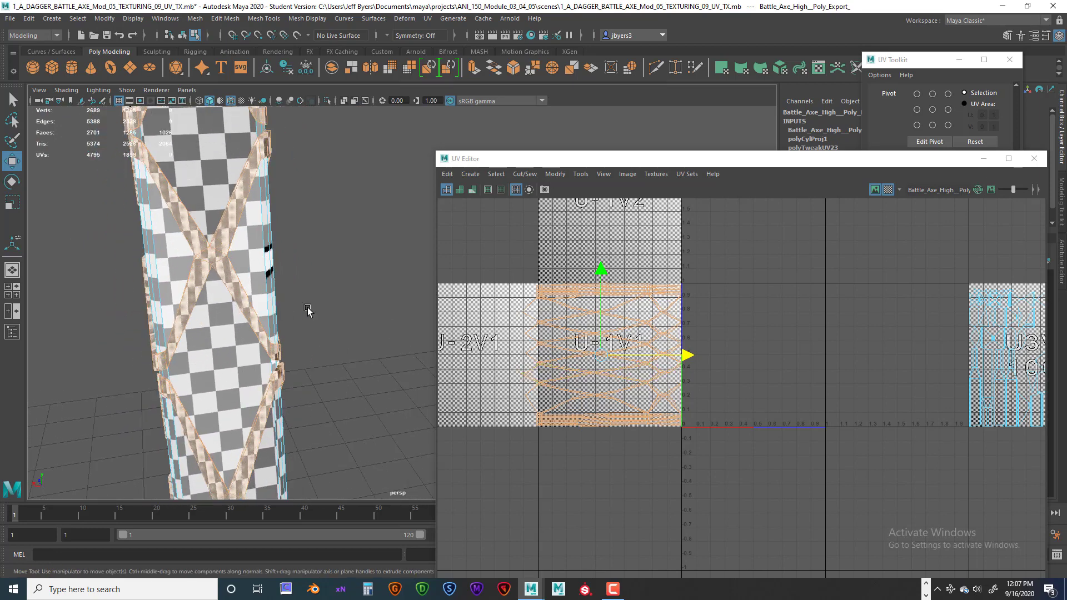
drag(831, 153, 625, 91)
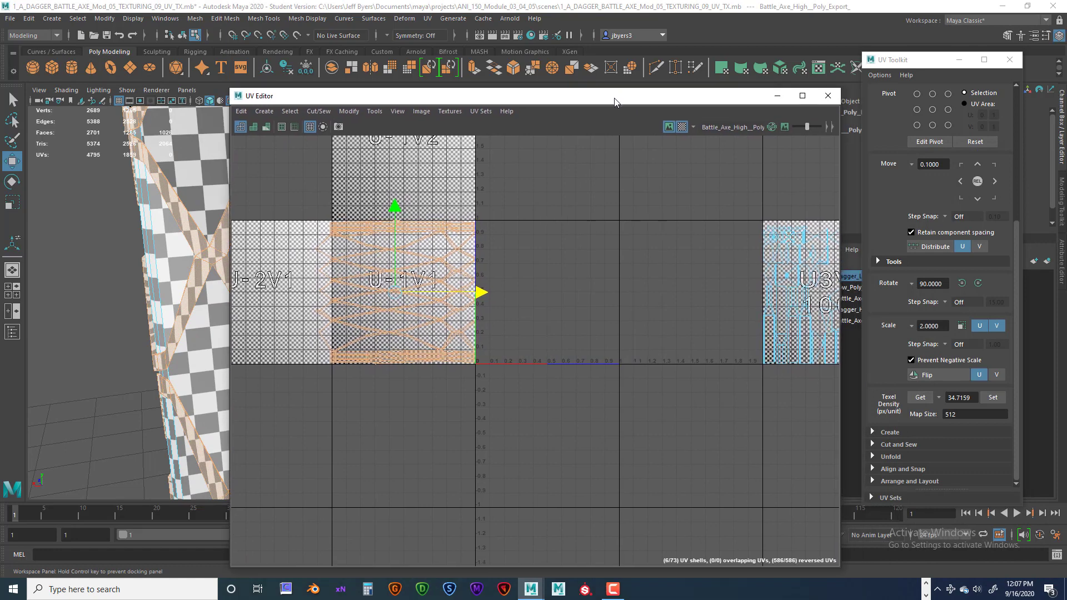
click(681, 128)
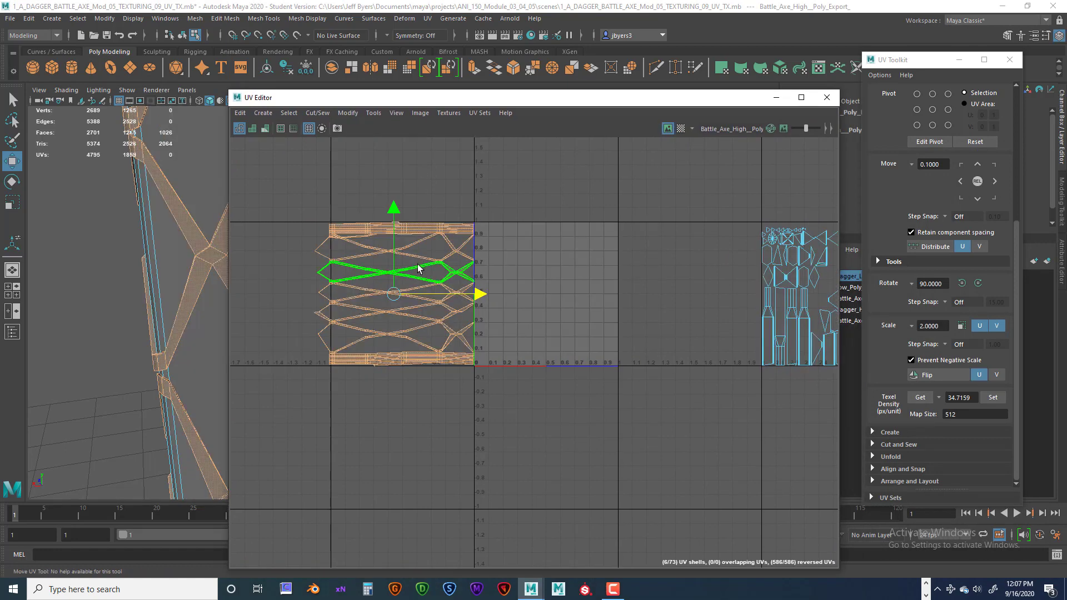
Try unfolding all the wrap and band UV shells, allowing the non-manifold geometry to be fixed
right_drag(413, 242, 373, 227)
drag(321, 193, 479, 374)
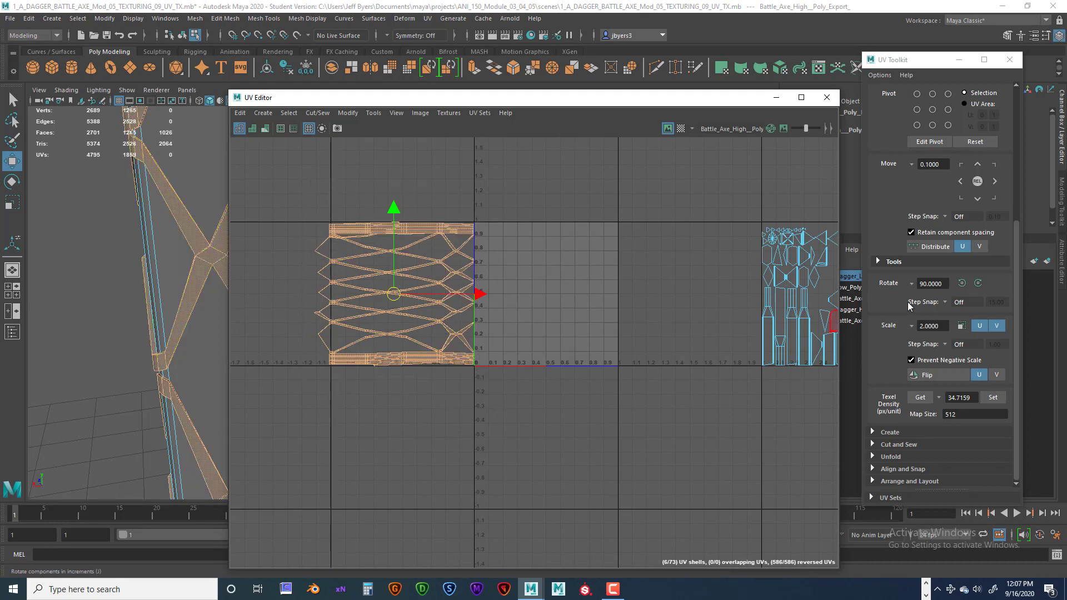
scroll(935, 336, up, 1)
scroll(913, 385, down, 1)
click(873, 457)
scroll(931, 426, down, 2)
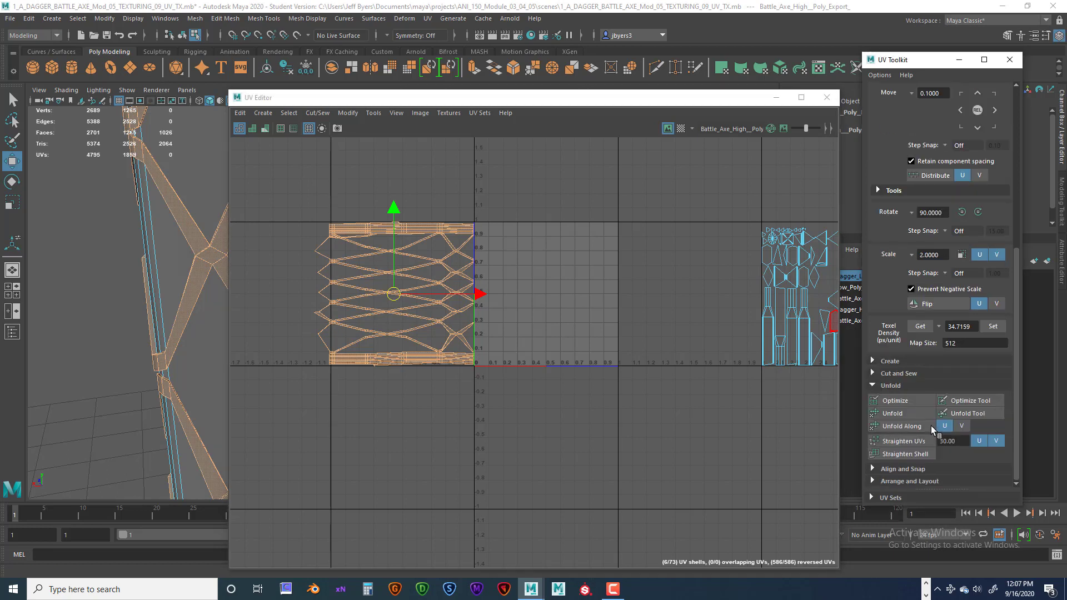
click(905, 412)
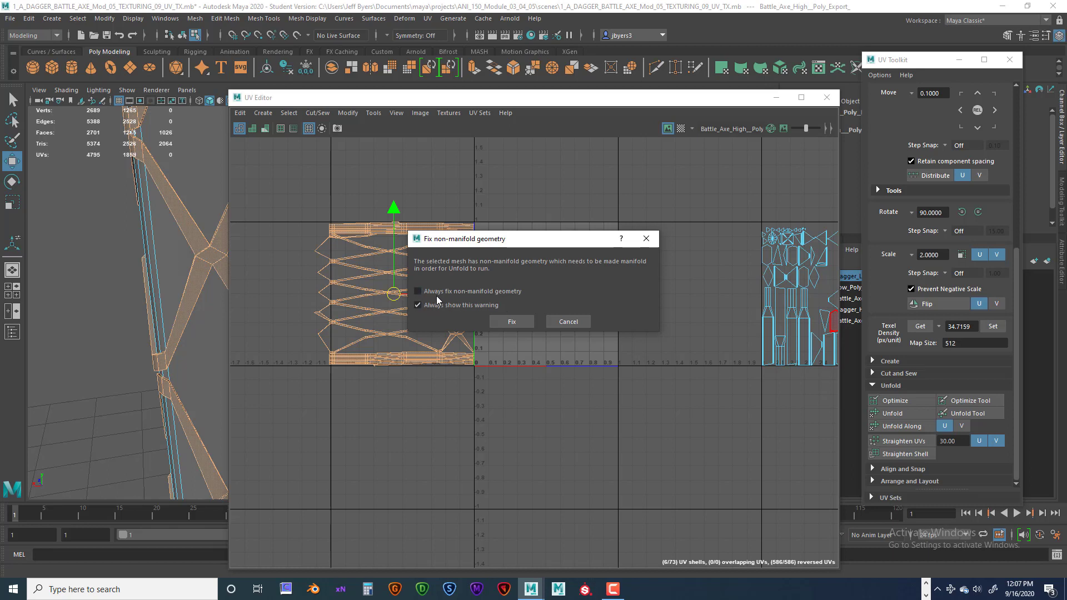
click(511, 321)
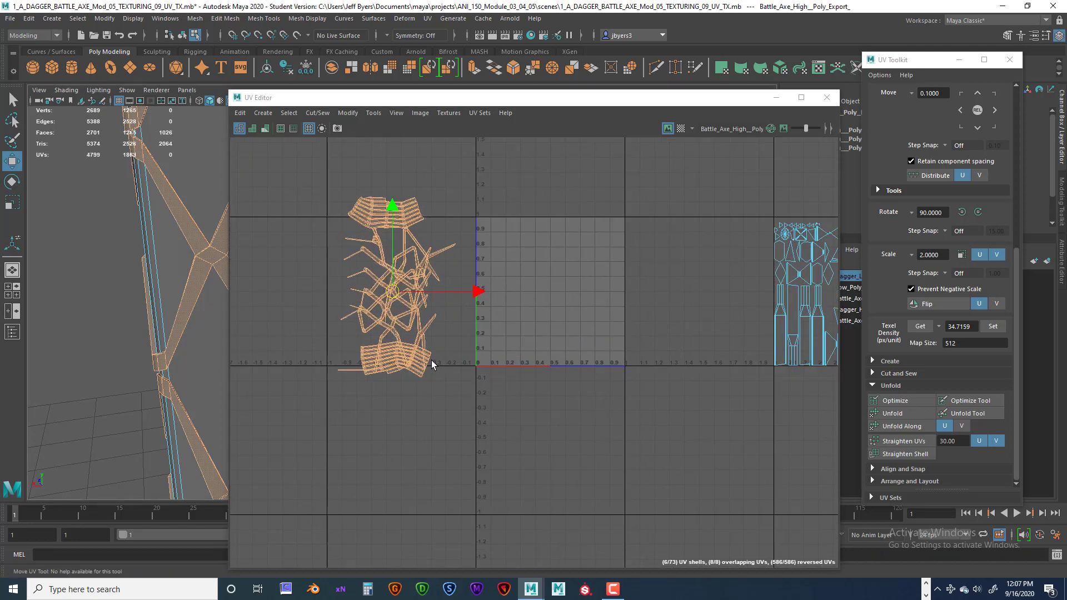
Compare the unfolded wrap and band UV shells with the crossing straps on all sides of the handle model
scroll(432, 364, up, 2)
scroll(432, 363, up, 2)
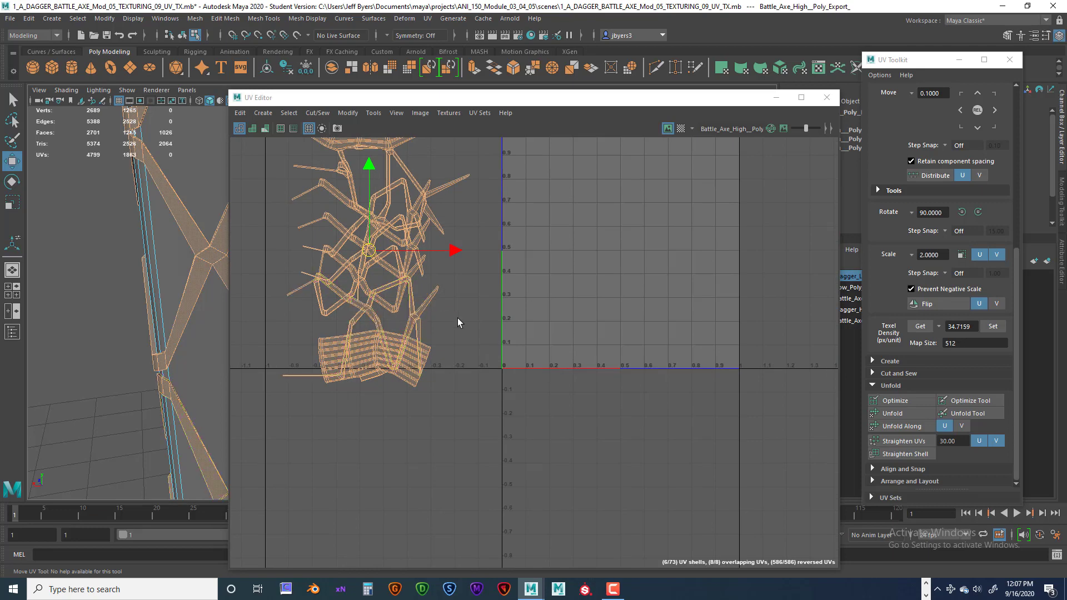
click(425, 363)
click(392, 308)
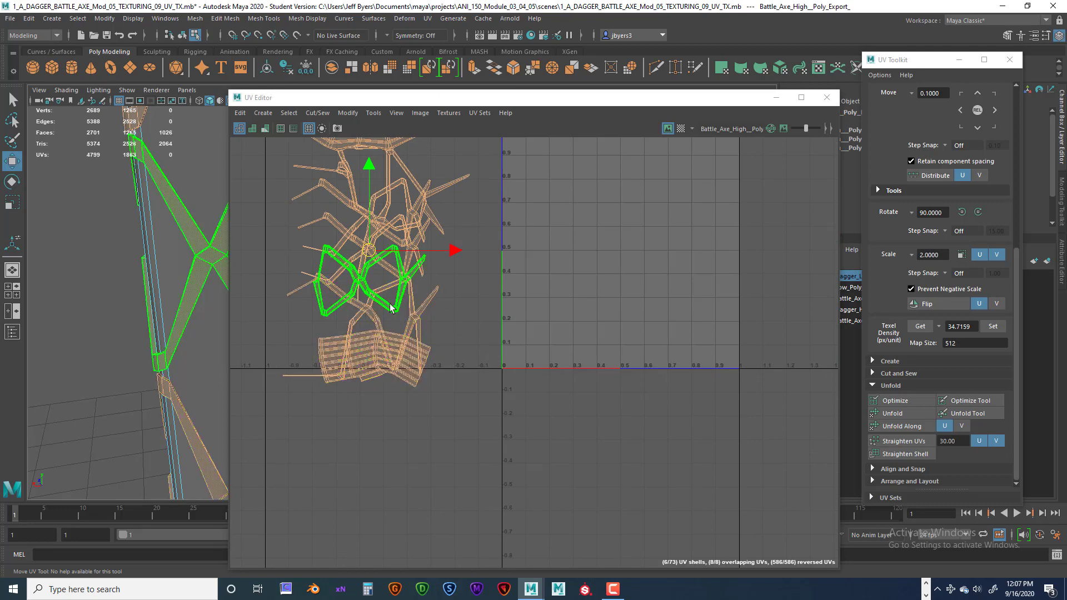
click(279, 314)
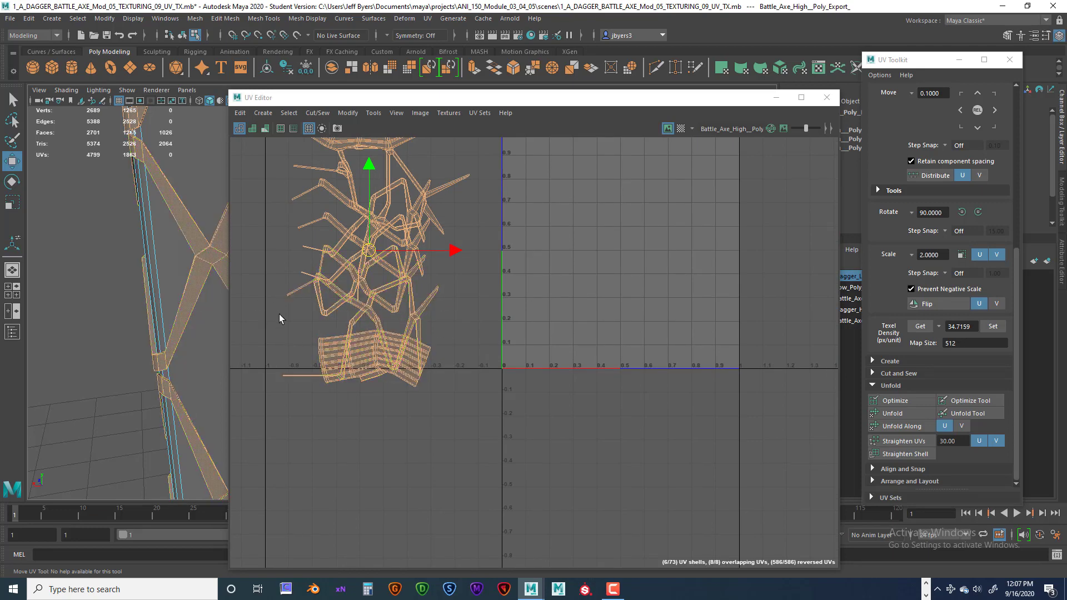
alt+drag(187, 344, 214, 338)
scroll(195, 342, down, 3)
alt+middle_drag(172, 343, 94, 334)
alt+drag(93, 334, 145, 331)
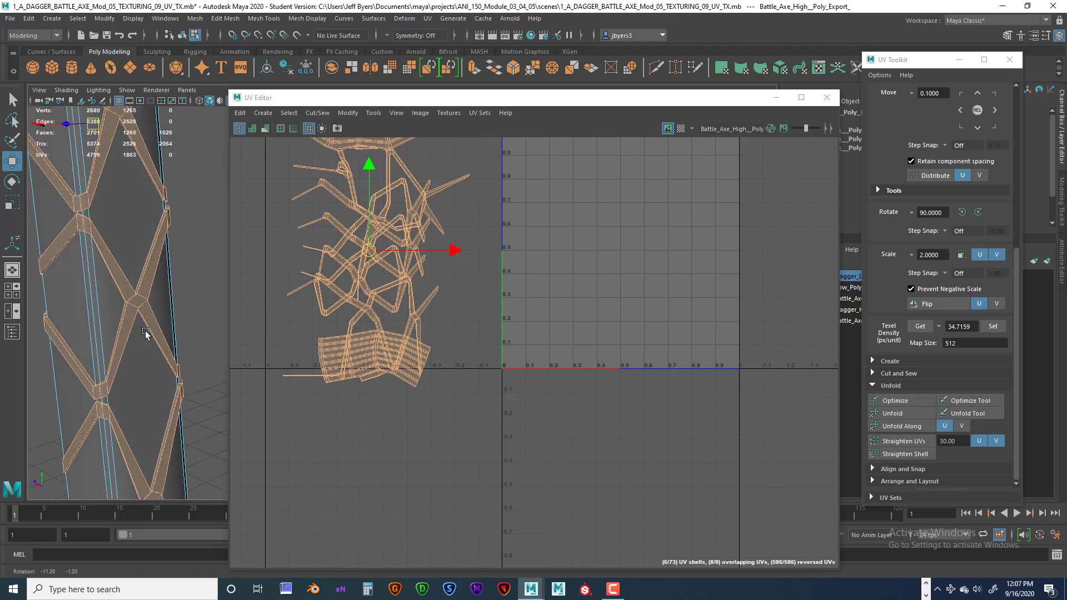
alt+middle_drag(145, 331, 178, 341)
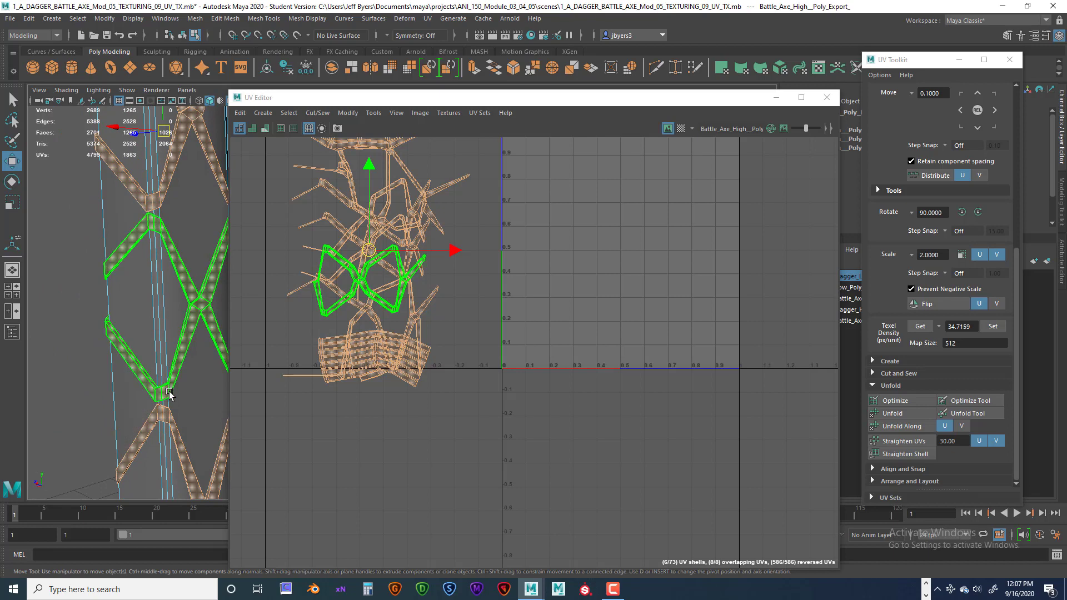
alt+drag(174, 347, 215, 345)
scroll(182, 349, down, 4)
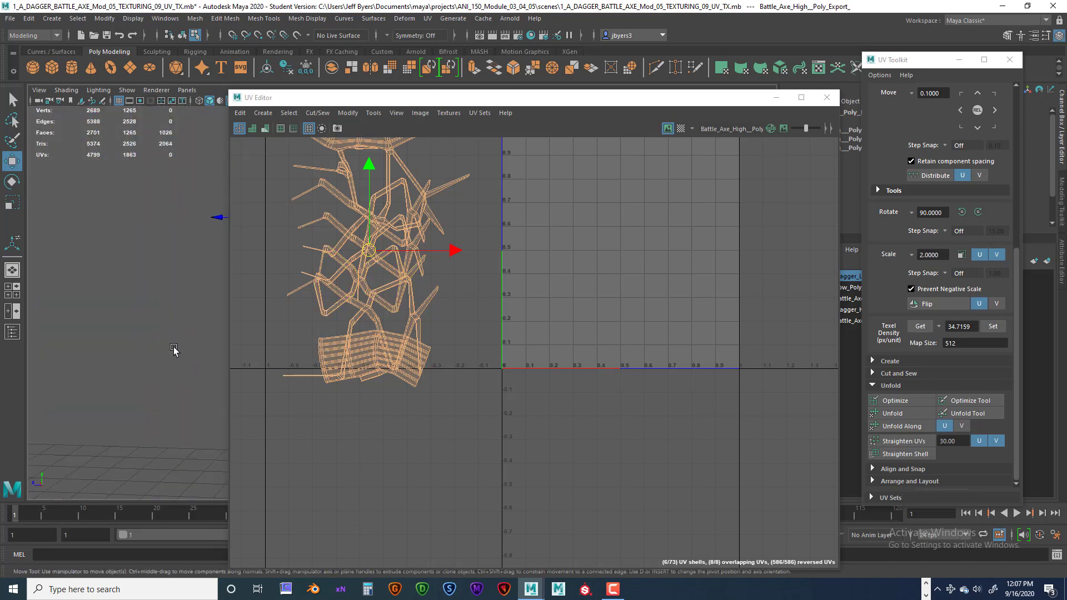
alt+middle_drag(174, 350, 129, 321)
alt+drag(128, 322, 208, 326)
alt+middle_drag(207, 327, 109, 313)
alt+drag(108, 313, 135, 315)
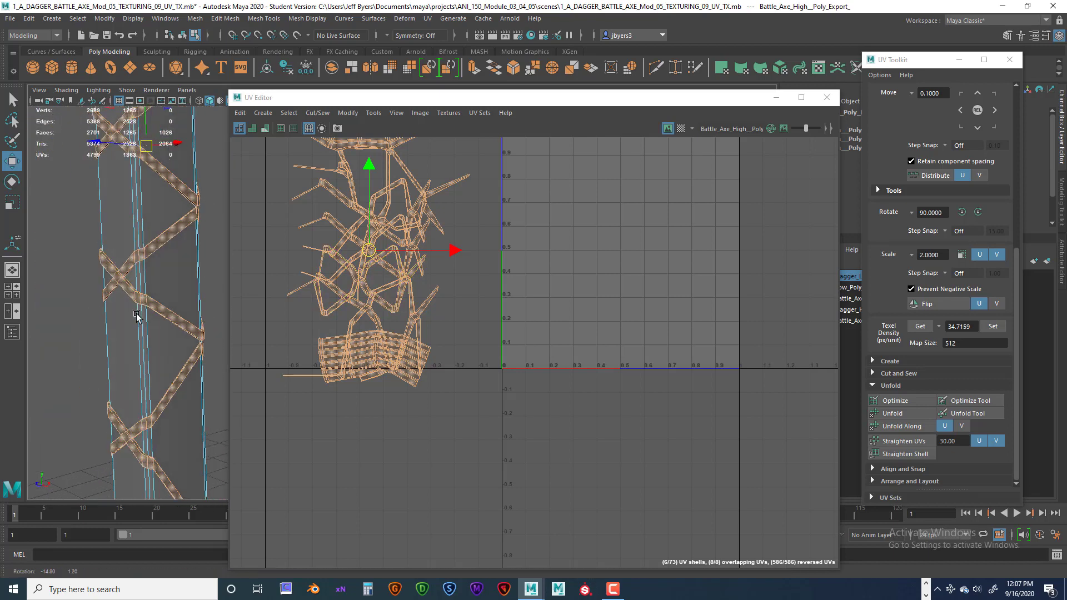
alt+middle_drag(135, 314, 111, 311)
alt+drag(111, 311, 178, 311)
alt+middle_drag(178, 312, 150, 338)
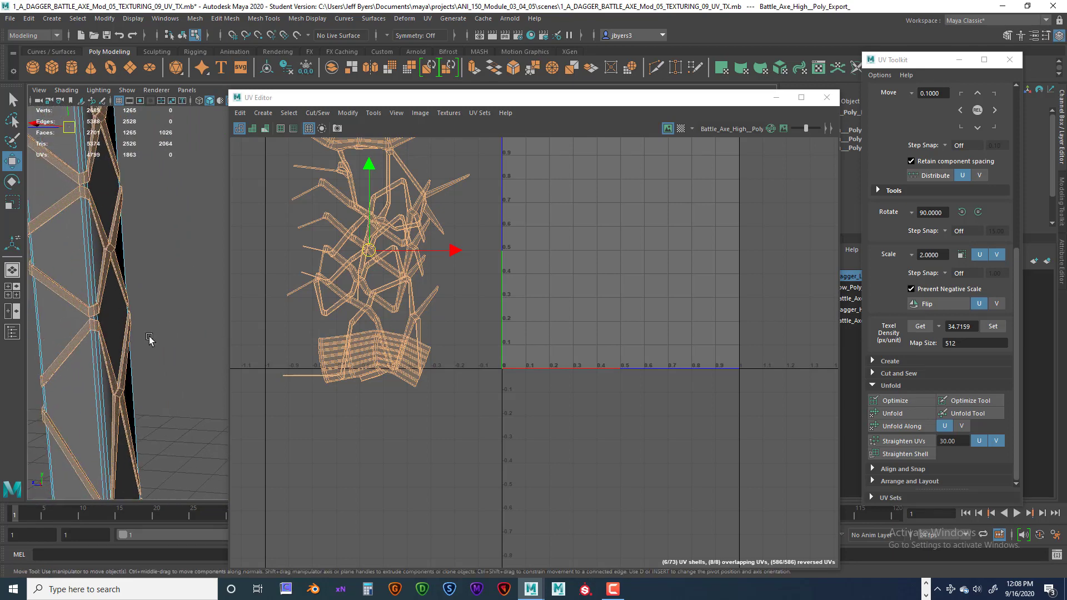
mouse_move(150, 338)
alt+mouse_down()
mouse_move(192, 323)
mouse_move(164, 354)
mouse_move(146, 337)
alt+mouse_up()
alt+middle_drag(145, 339, 174, 370)
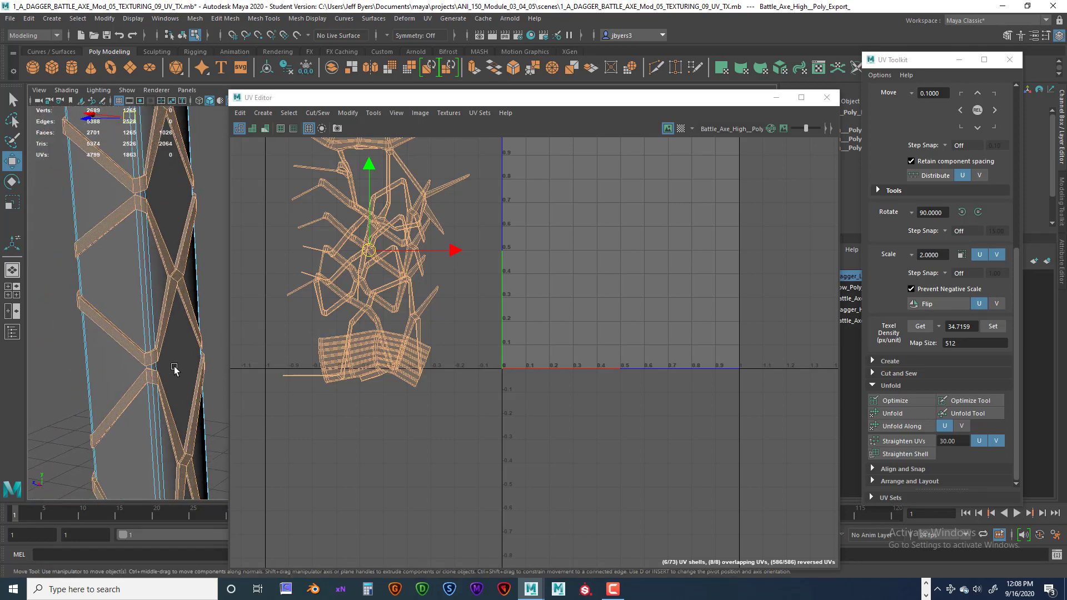
scroll(444, 249, down, 3)
alt+middle_drag(453, 248, 461, 311)
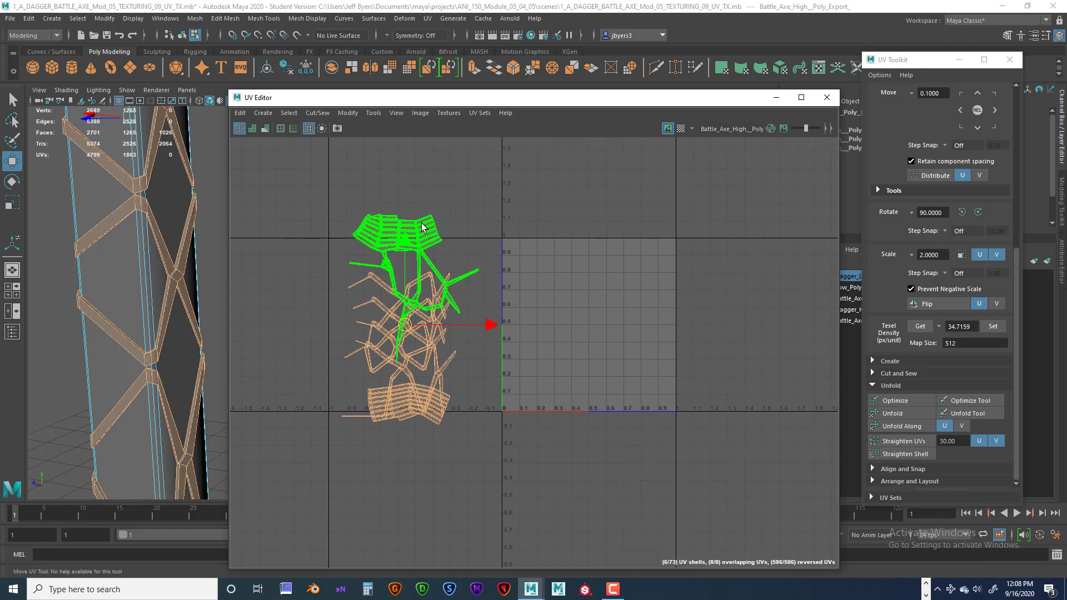
Undo the unfold, the shell move and the cylindrical projection of the wrap and band faces
key(ctrl+z)
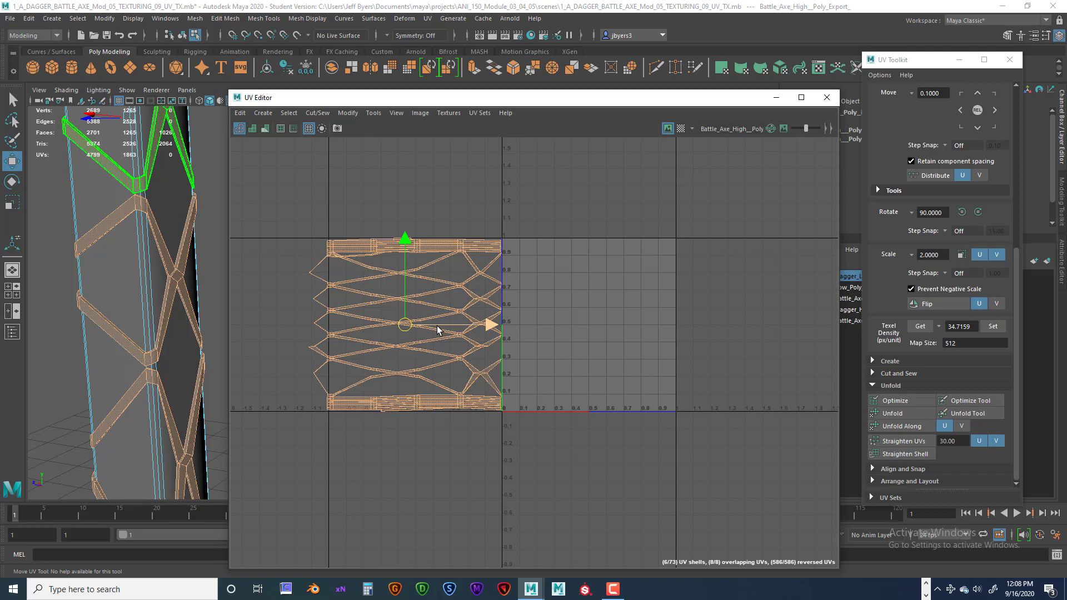
key(ctrl+z)
key(ctrl+z)
key(ctrl+z)
key(ctrl+z)
key(ctrl+z)
key(ctrl+z)
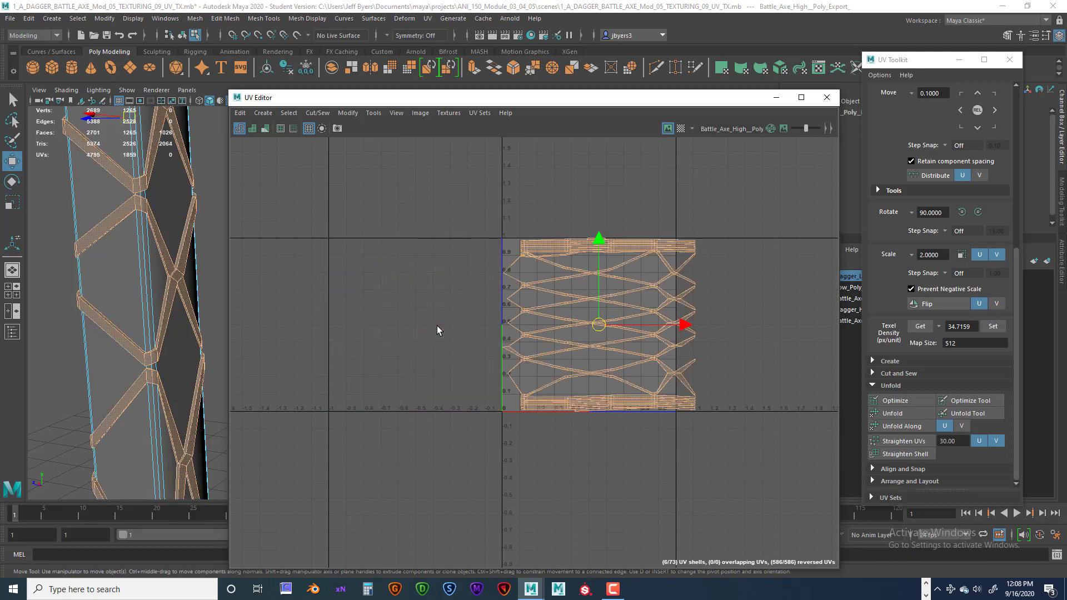
key(ctrl+z)
key(ctrl+z)
key(ctrl+z)
key(ctrl+z)
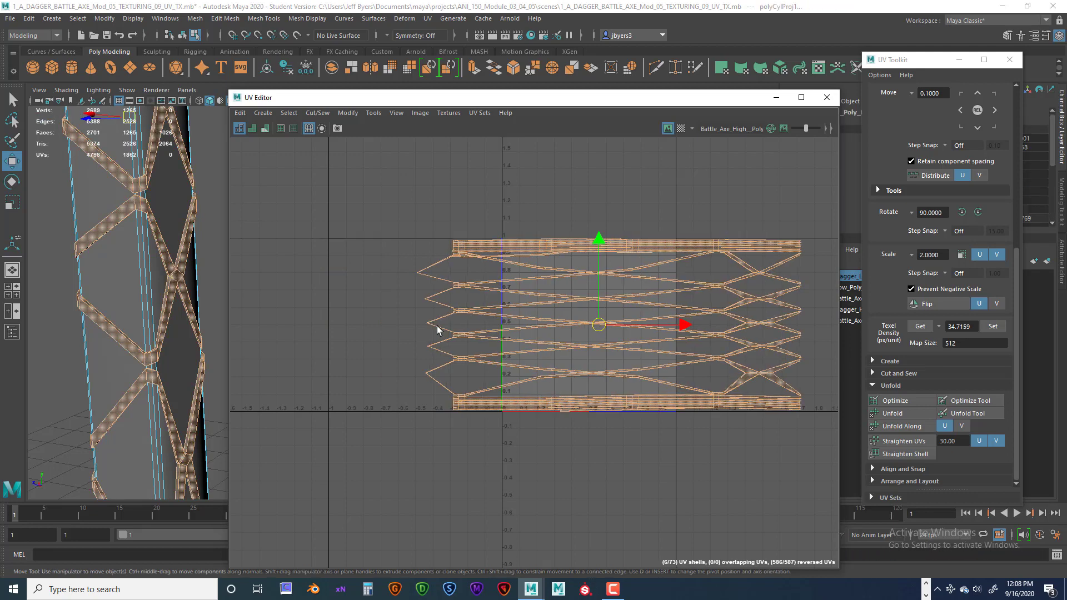
key(ctrl+z)
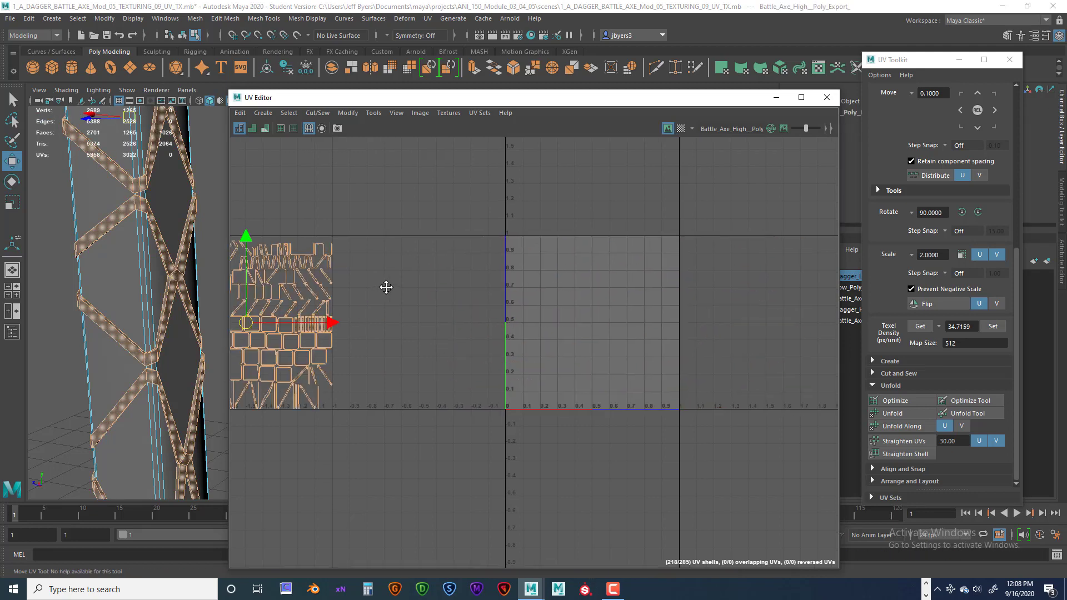
Redo the cylindrical projection of the wrap and band faces, compare it with the automatic layout, and undo it
alt+middle_drag(374, 293, 499, 268)
key(F8)
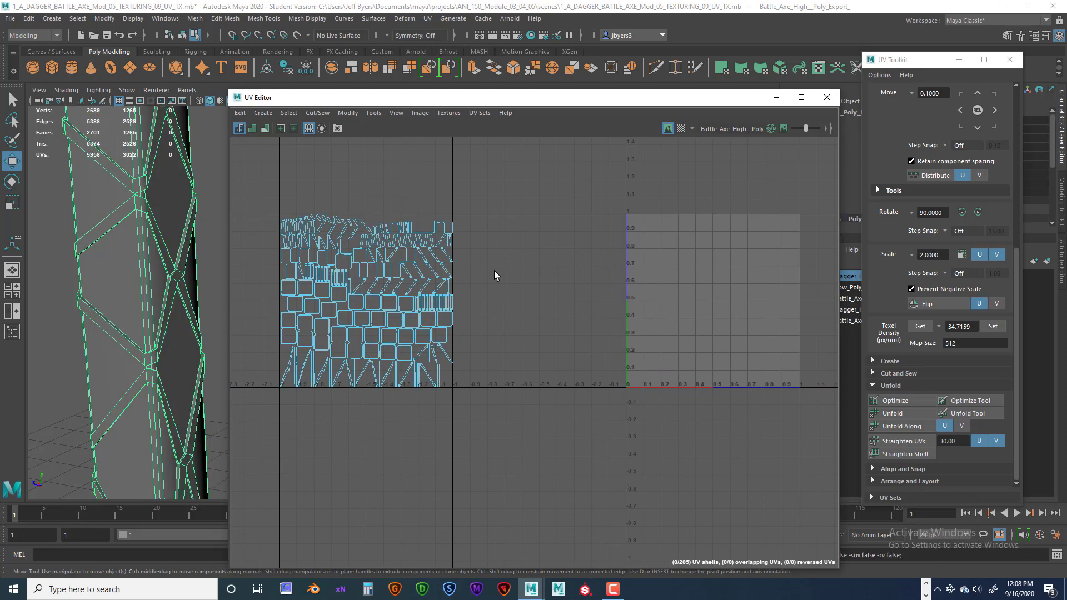
key(ctrl+y)
key(ctrl+y)
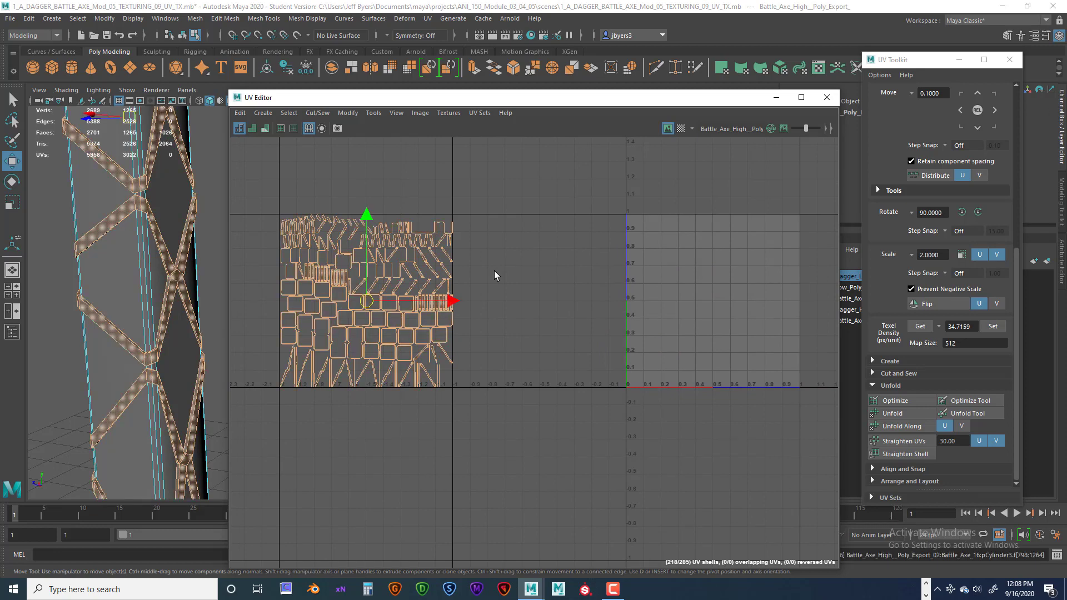
scroll(611, 287, down, 2)
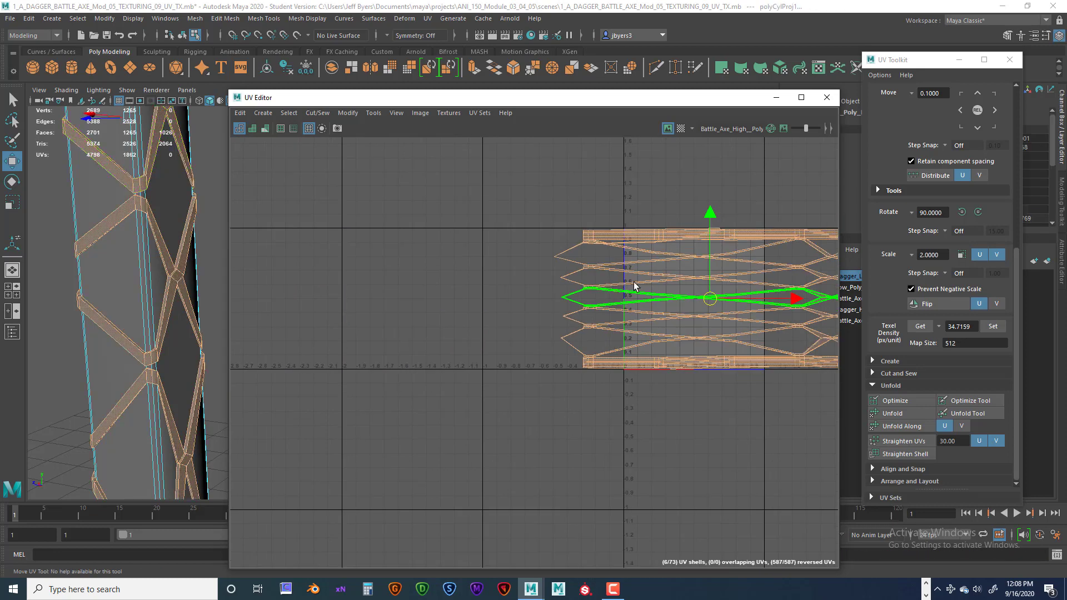
alt+middle_drag(634, 273, 454, 277)
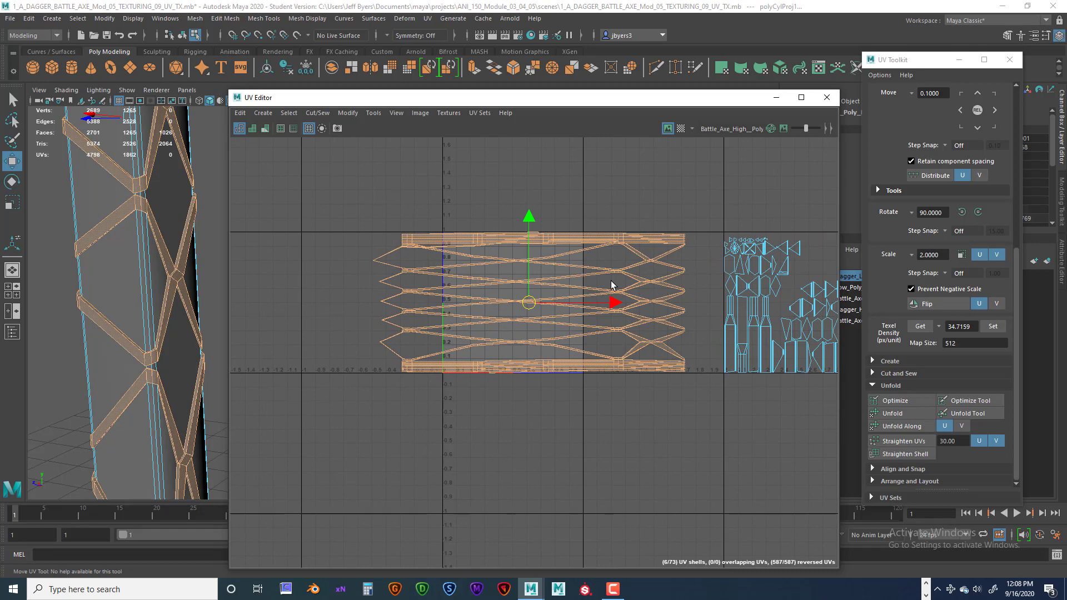
key(ctrl+z)
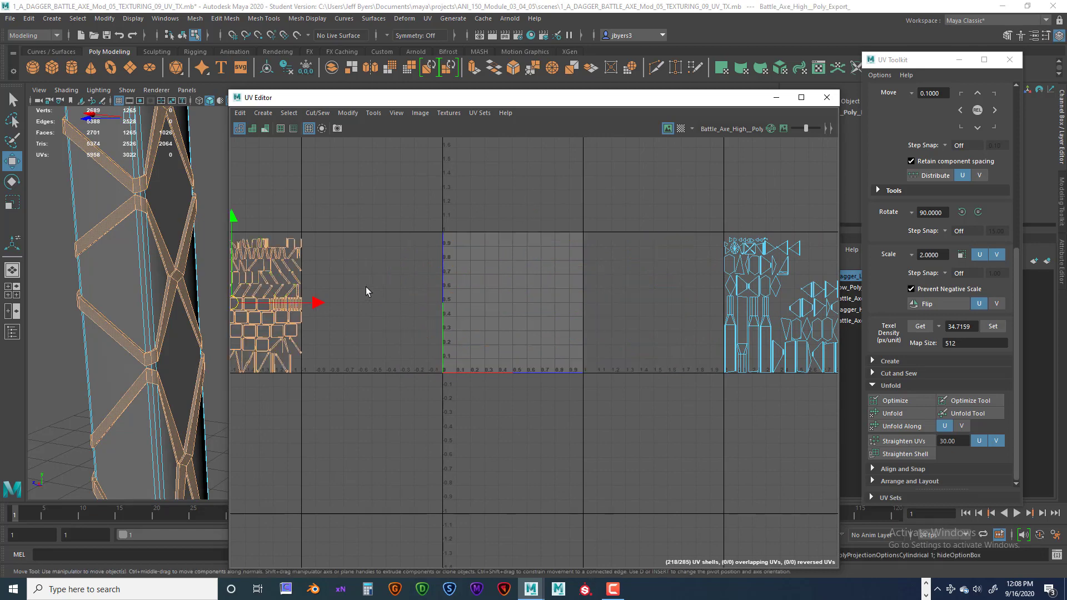
Examine the wrap's automatically projected UV shells against the crossing straps on the handle model
alt+middle_drag(365, 287, 511, 273)
scroll(398, 287, up, 6)
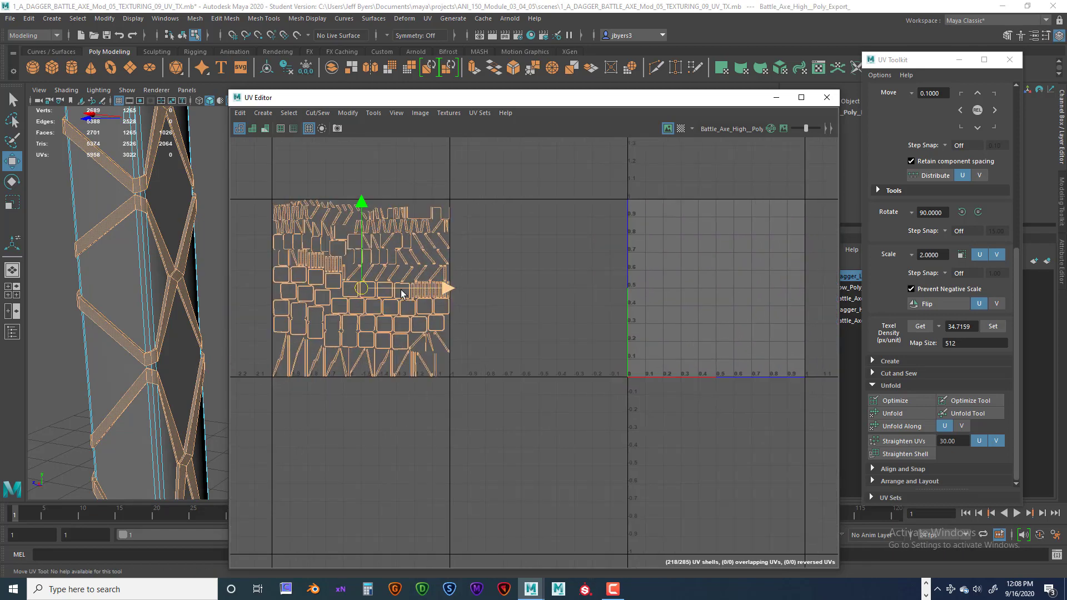
alt+middle_drag(402, 290, 451, 294)
scroll(517, 273, down, 4)
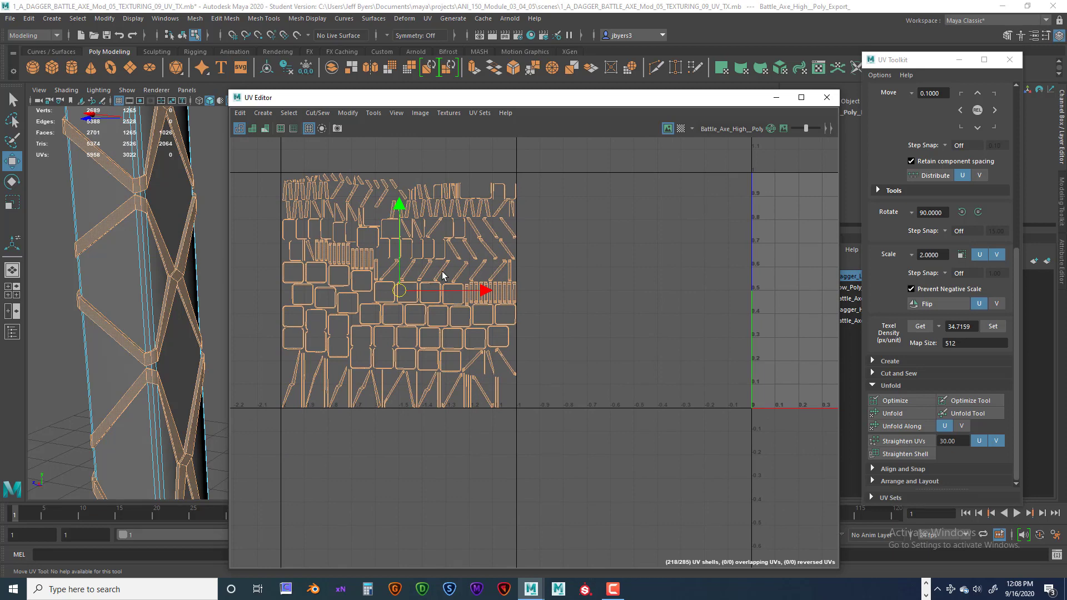
alt+middle_drag(493, 271, 504, 304)
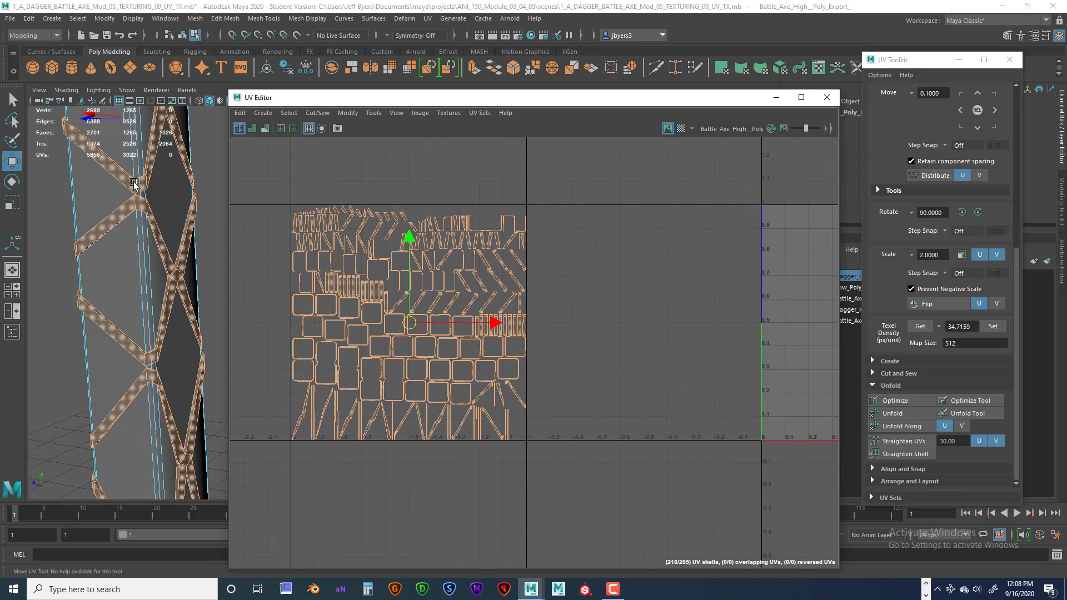
alt+middle_drag(176, 270, 175, 307)
scroll(184, 296, up, 2)
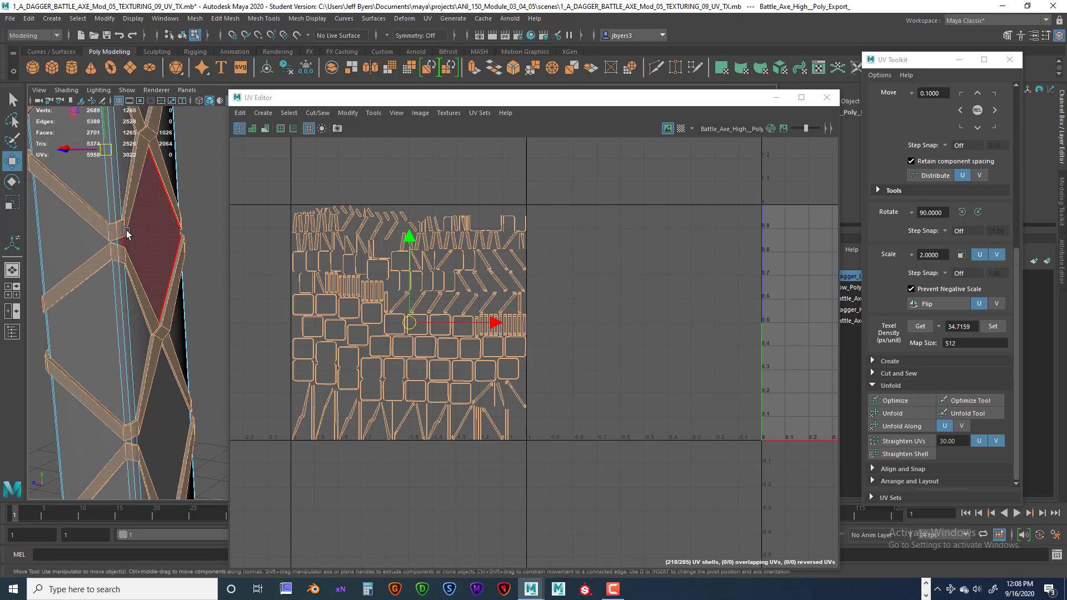
alt+drag(143, 240, 155, 280)
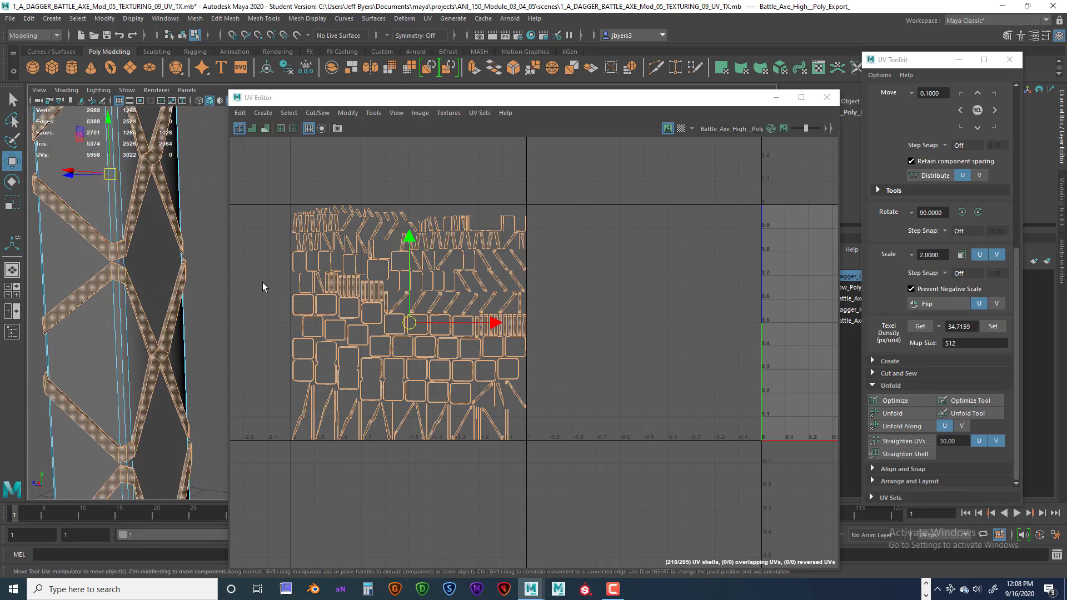
Redo the cylindrical projection, shell move and unfold of the wrap and band faces by stepping through the history
key(ctrl+z)
key(ctrl+z)
key(ctrl+z)
key(ctrl+z)
key(ctrl+z)
key(ctrl+z)
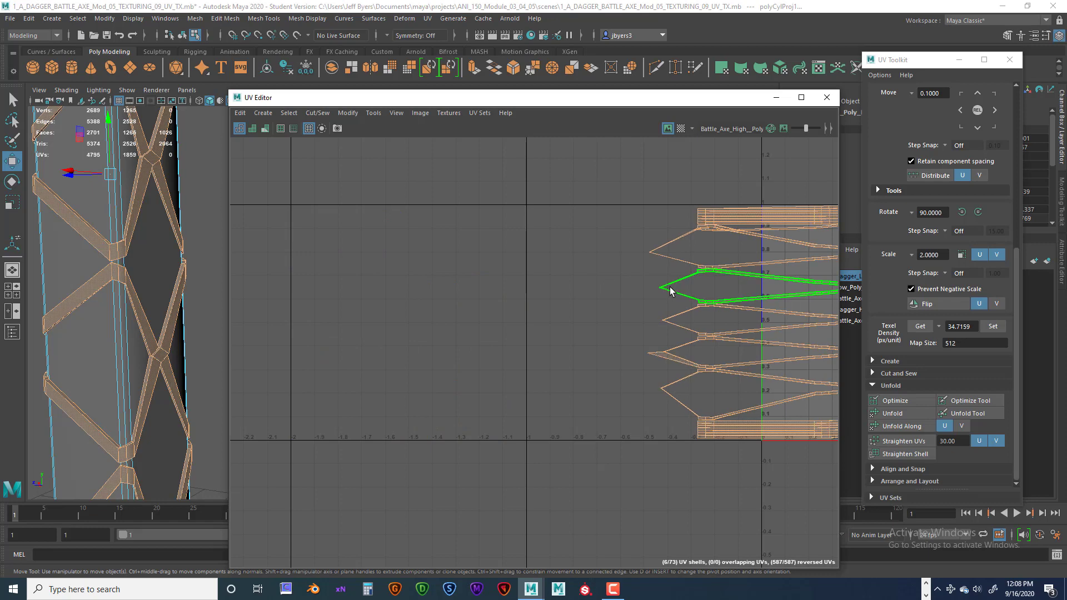
key(shift+z)
key(shift+z)
key(shift+z)
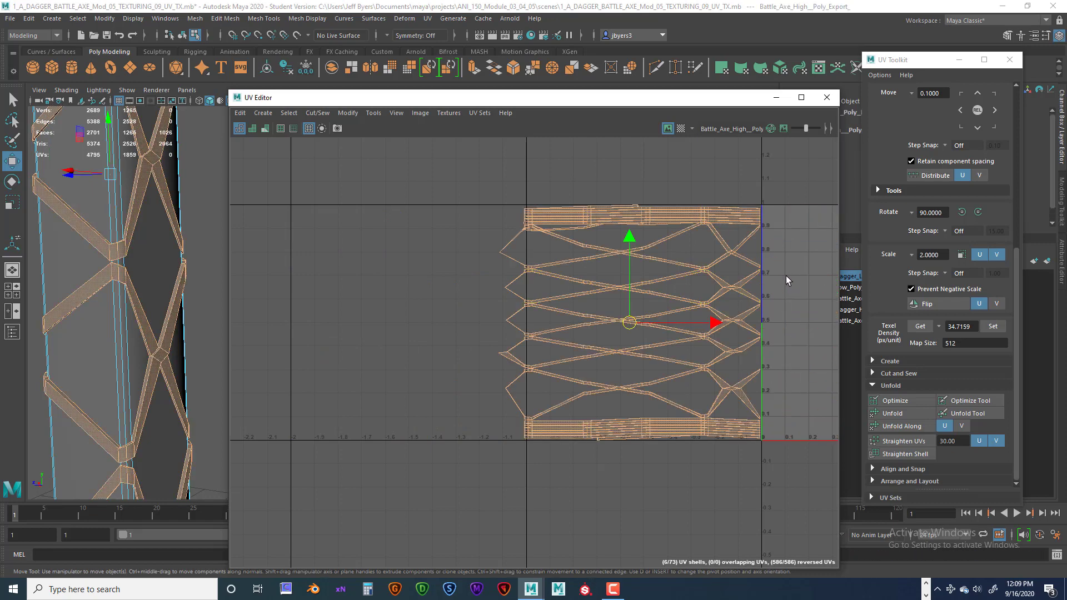
key(shift+z)
key(shift+z)
key(shift+z)
key(shift+z)
key(ctrl+z)
key(ctrl+z)
key(ctrl+z)
key(ctrl+z)
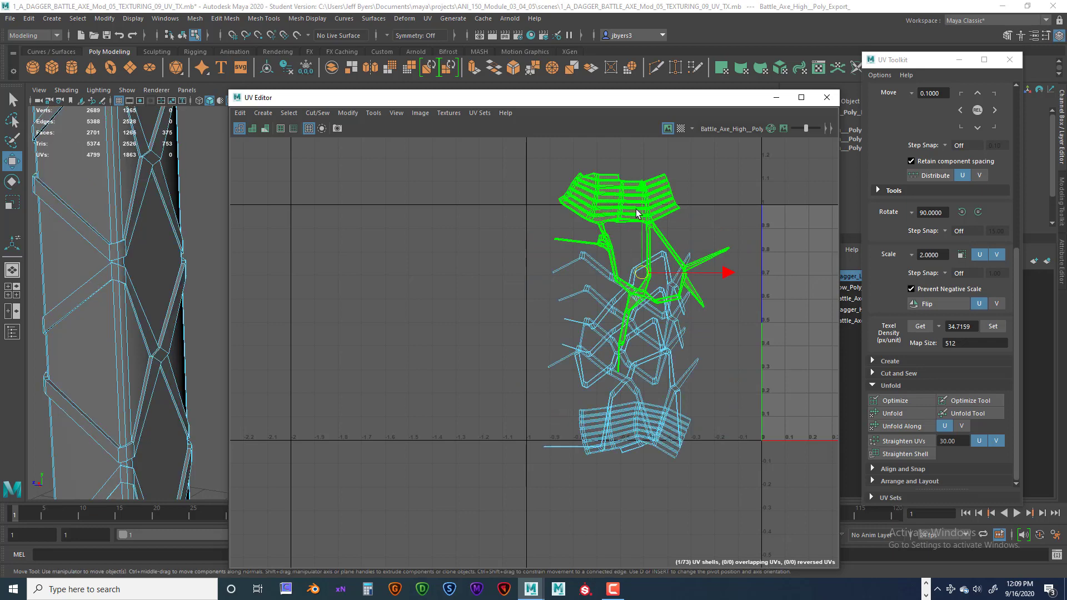
Pull the upper band's unfolded UV shell away from the overlapping shells and examine its shape for distortion
drag(699, 259, 528, 252)
scroll(528, 253, up, 4)
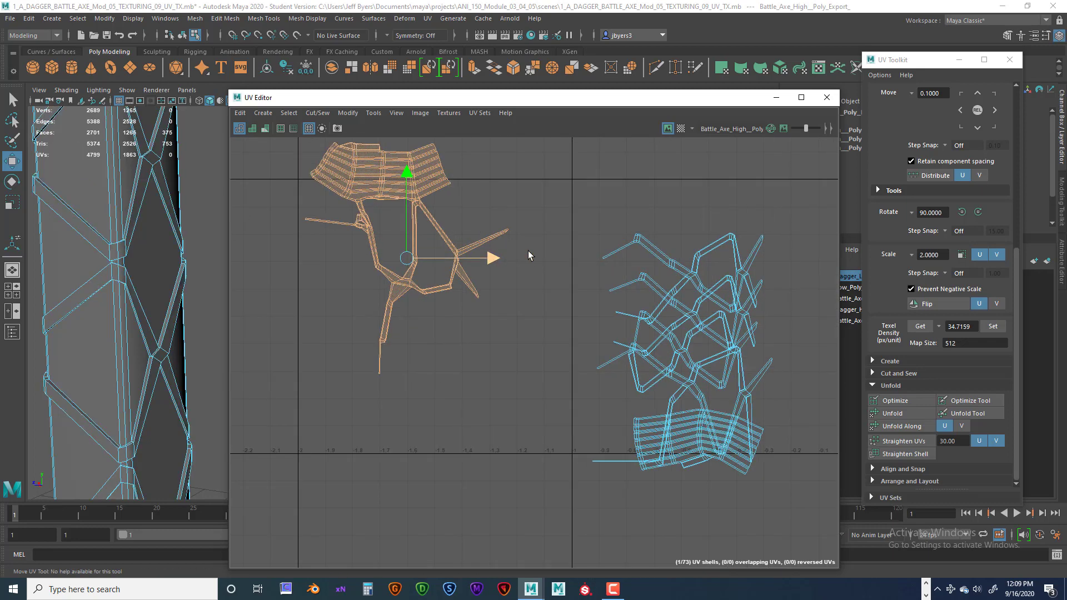
alt+middle_drag(462, 238, 539, 326)
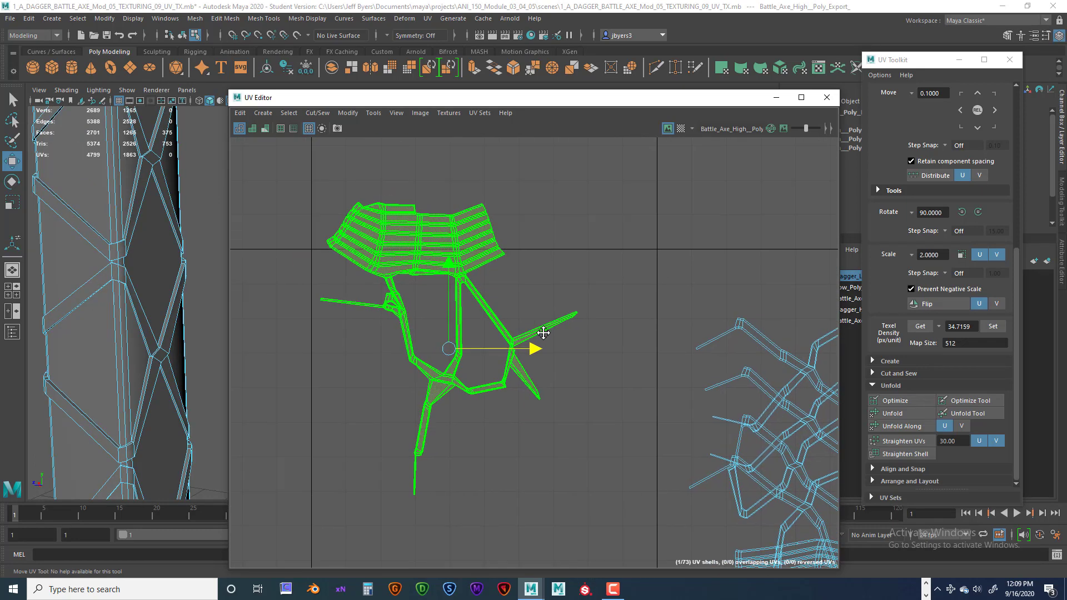
scroll(542, 315, up, 3)
alt+middle_drag(485, 281, 580, 224)
scroll(585, 275, up, 2)
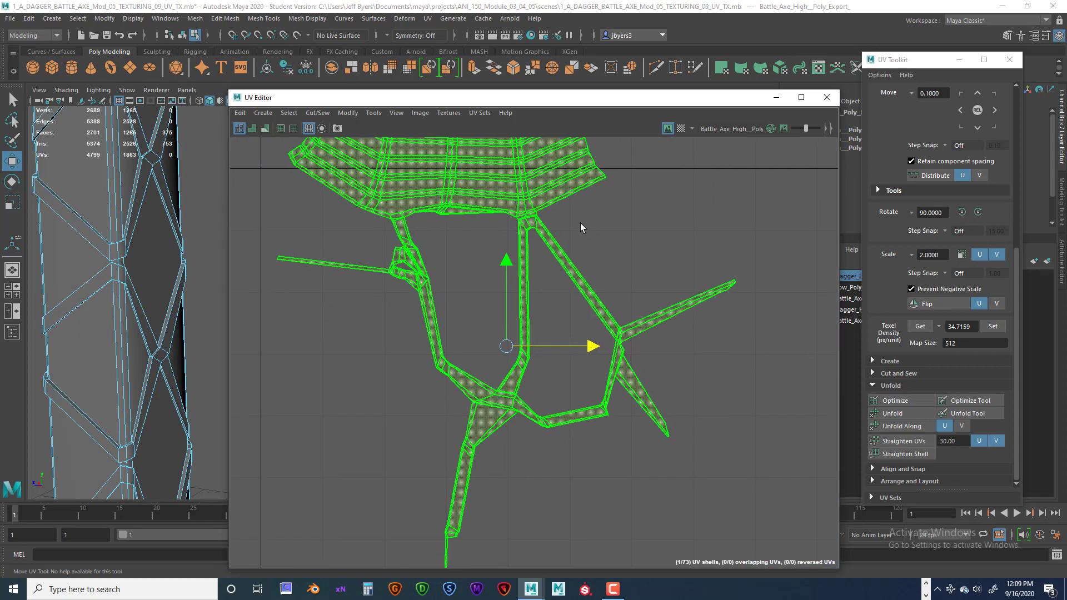
scroll(590, 255, up, 3)
mouse_move(592, 278)
alt+middle_down()
mouse_move(602, 202)
mouse_move(574, 219)
mouse_move(578, 285)
alt+middle_up()
scroll(600, 255, down, 1)
scroll(565, 233, down, 1)
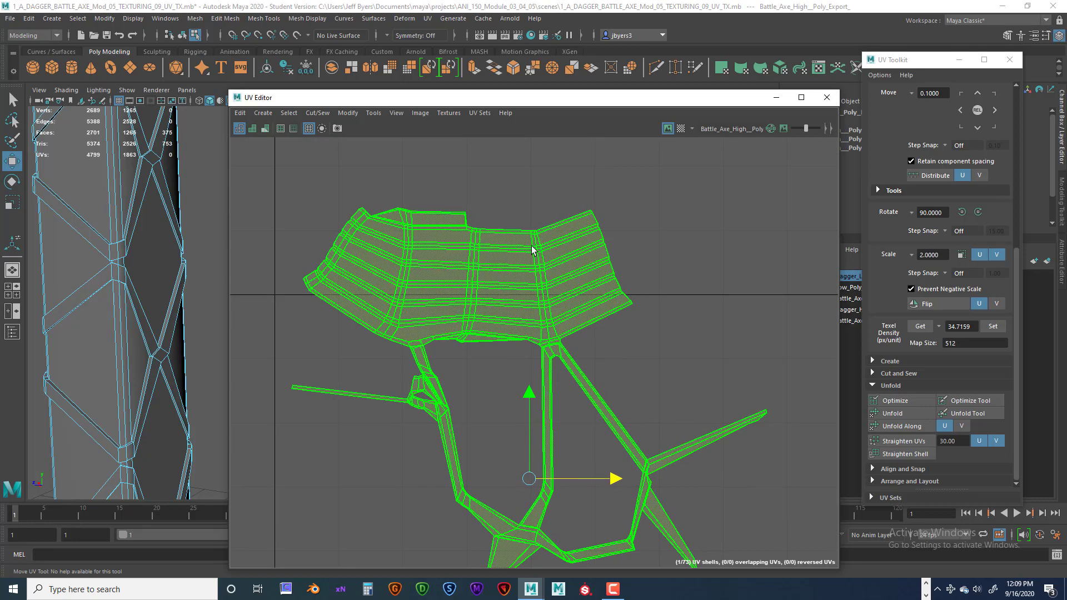
scroll(603, 258, down, 1)
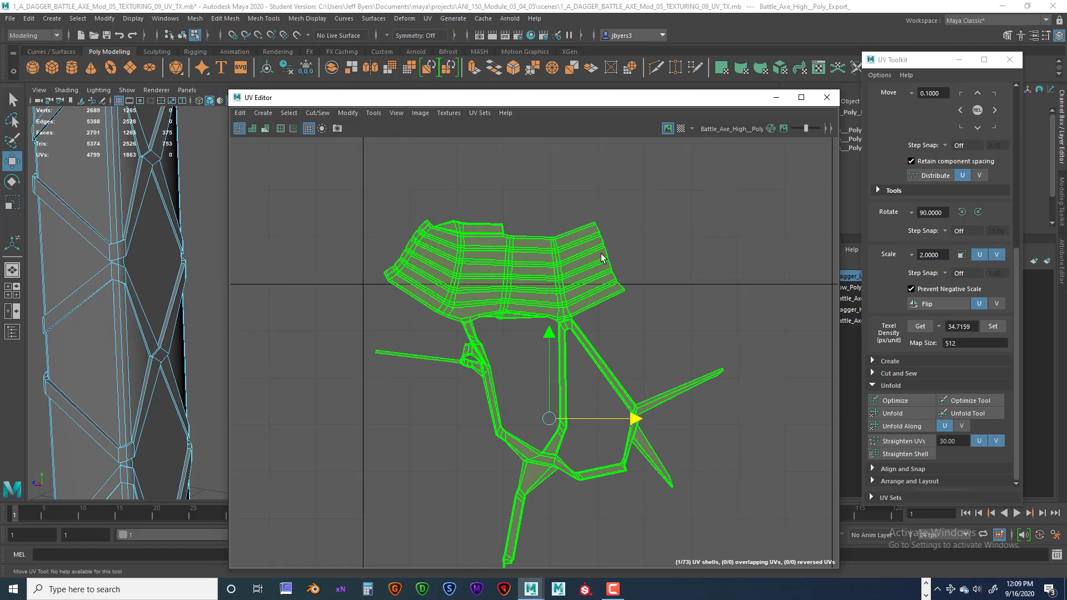
Undo the unfold, shell moves and cylindrical projection to restore the wrap's automatic UV layout
key(ctrl+z)
key(ctrl+z)
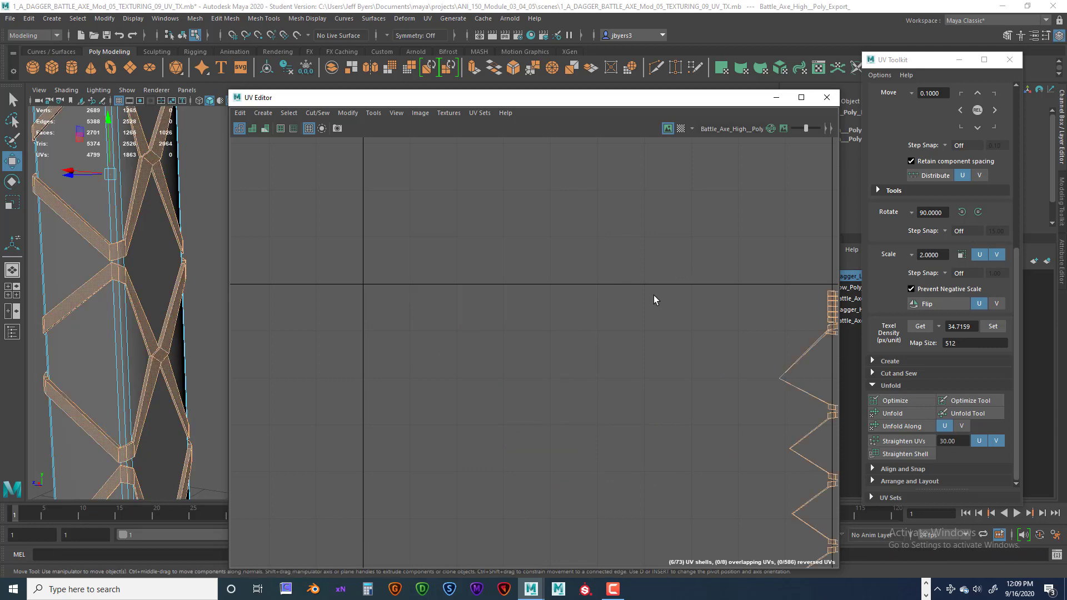
scroll(651, 281, down, 6)
key(ctrl+z)
key(ctrl+z)
key(ctrl+z)
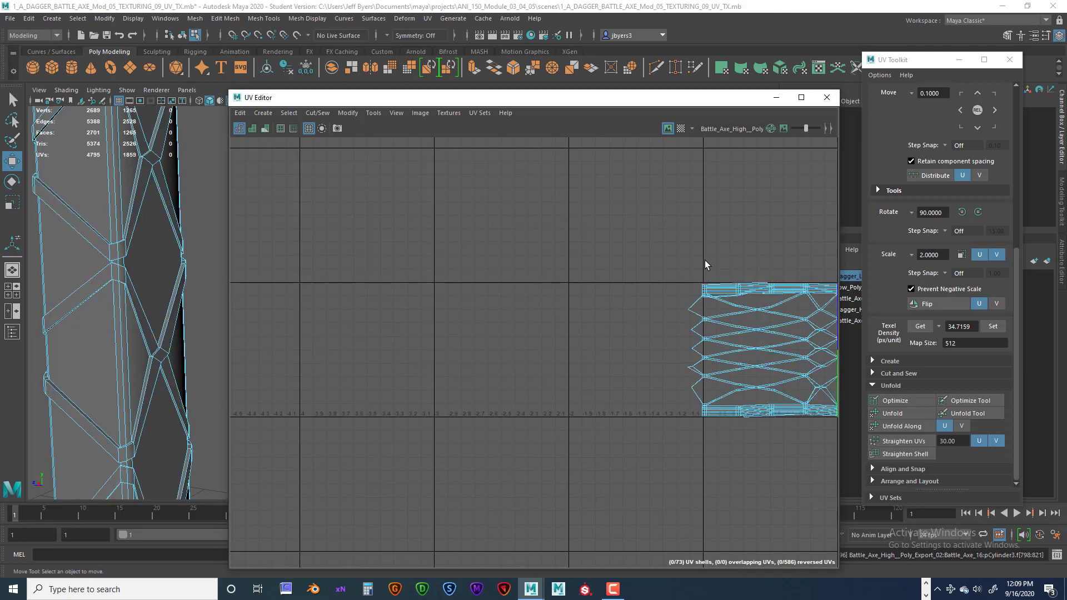
key(ctrl+z)
key(ctrl+z)
key(ctrl+z)
scroll(679, 280, down, 5)
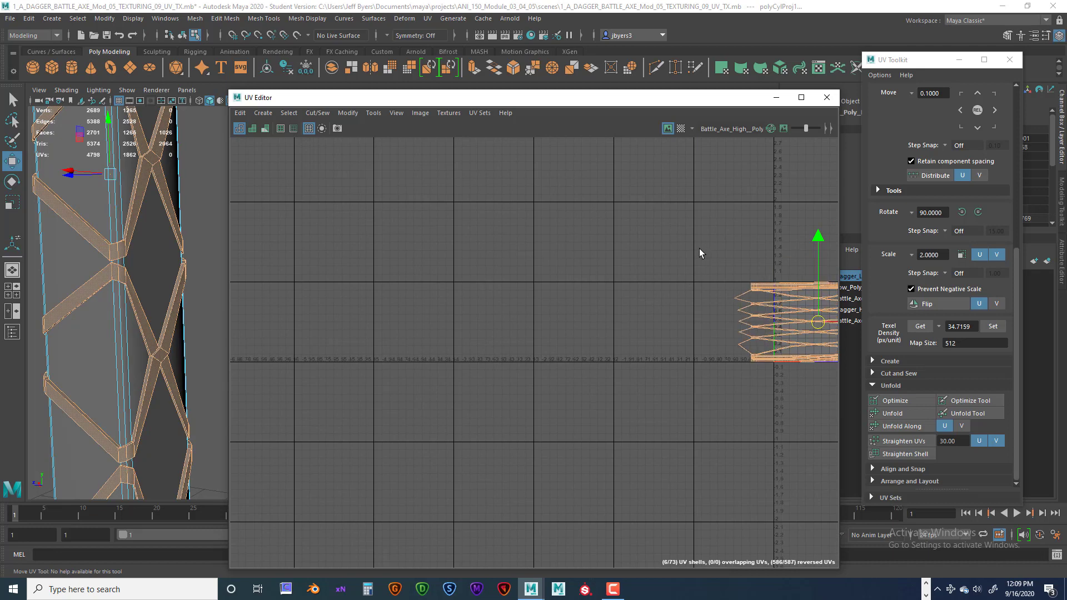
alt+middle_drag(698, 249, 562, 265)
key(ctrl+z)
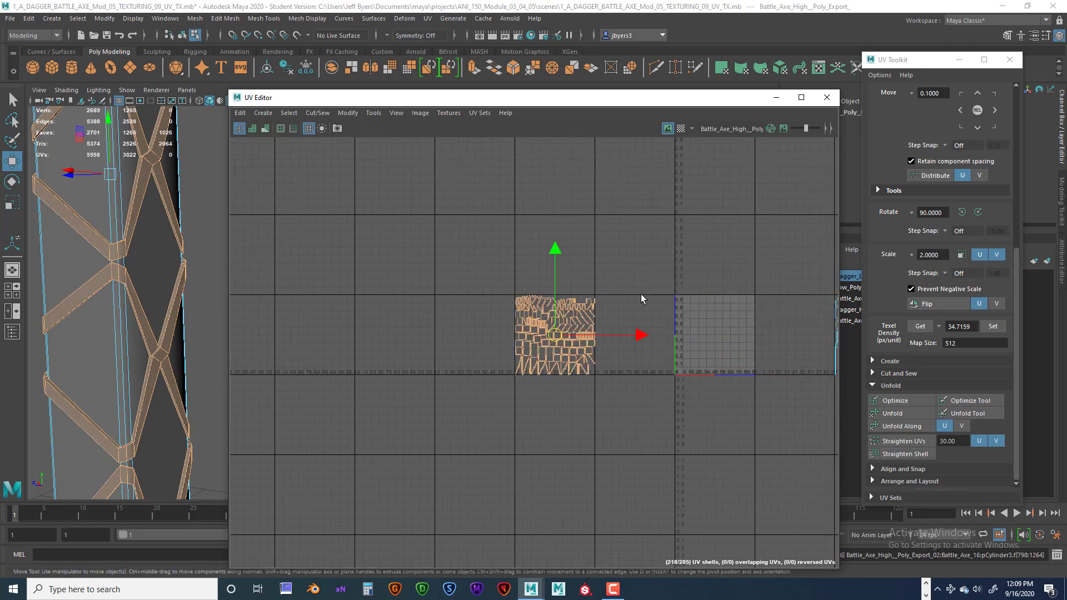
Examine the separate UV groups of the handle's wrap and shaft on either side of the 0–1 tile
scroll(640, 292, up, 3)
scroll(583, 358, up, 3)
alt+middle_drag(588, 359, 606, 276)
scroll(612, 306, down, 7)
alt+middle_drag(650, 315, 550, 374)
scroll(572, 355, down, 3)
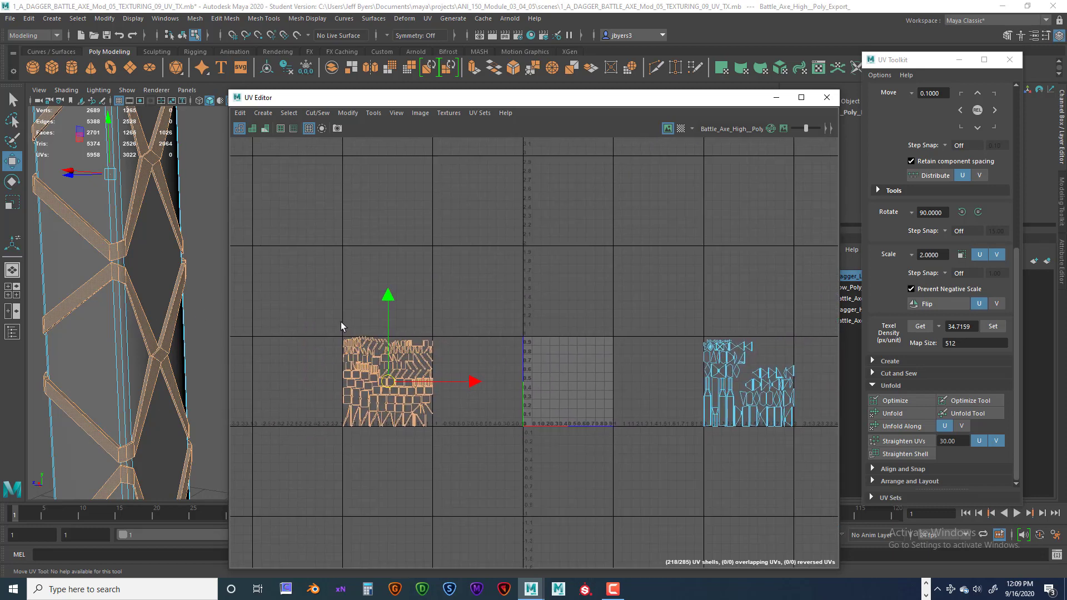
scroll(512, 369, up, 3)
alt+middle_drag(612, 355, 668, 341)
scroll(566, 336, down, 1)
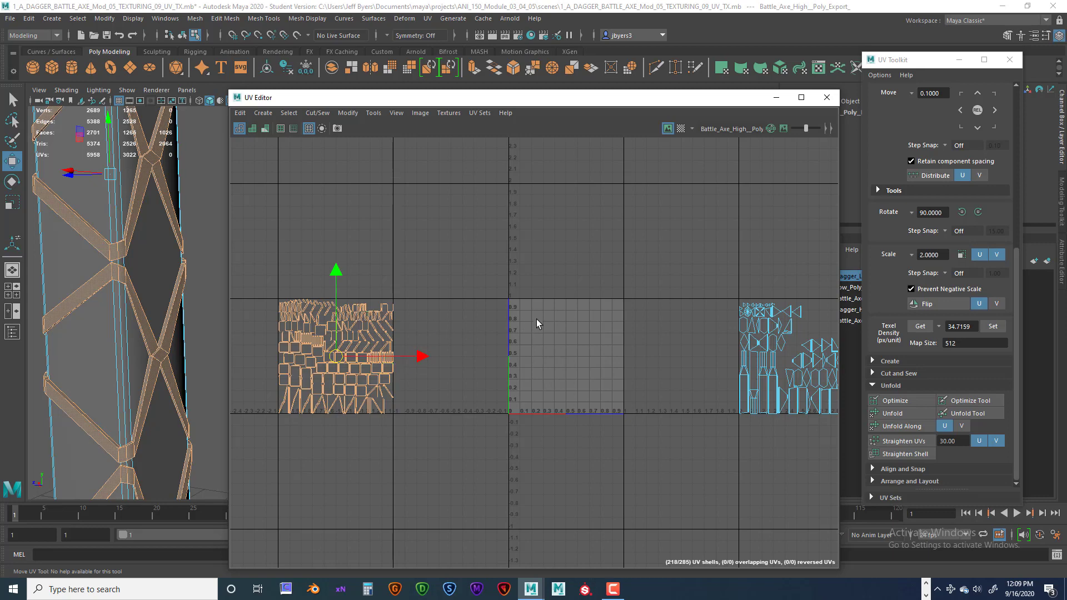
scroll(390, 269, down, 2)
scroll(390, 268, down, 2)
Move the UV Editor clear of the model and select the double-bladed axe head as an object
drag(509, 102, 648, 105)
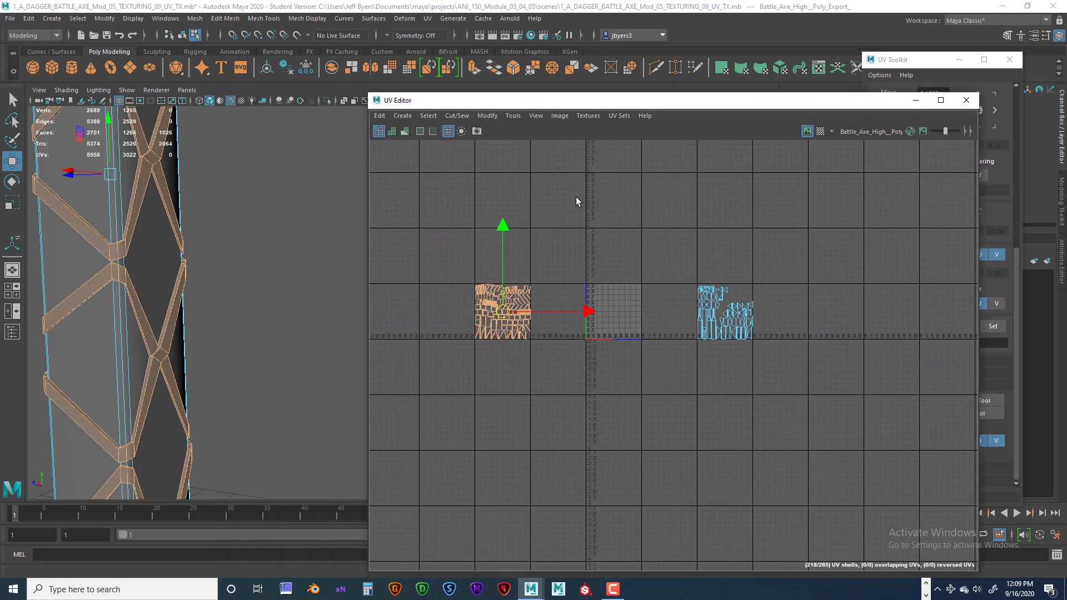
scroll(262, 252, down, 4)
alt+middle_drag(286, 256, 280, 380)
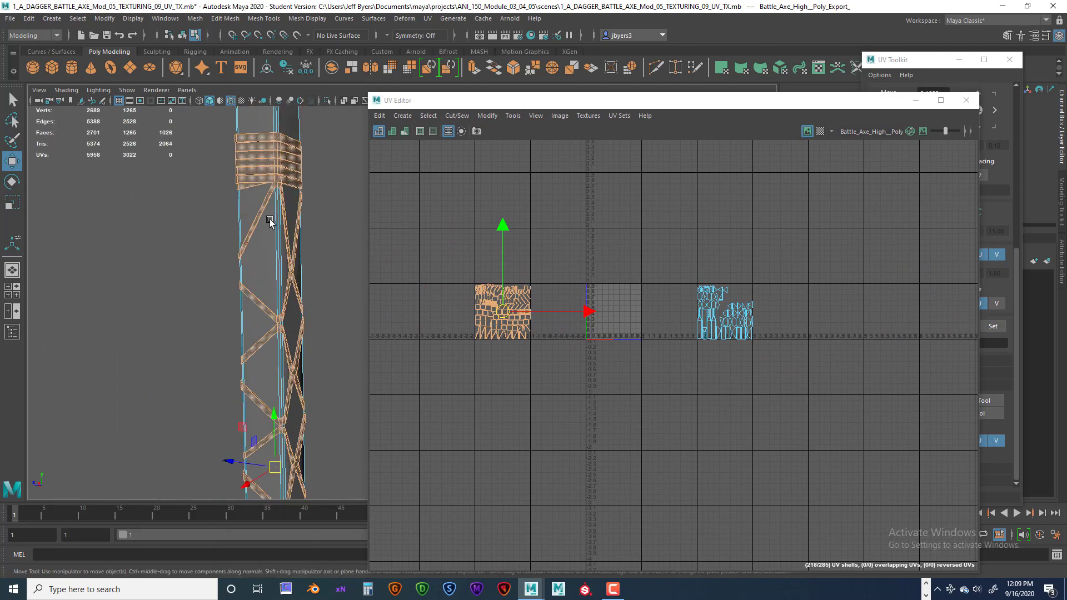
scroll(261, 317, down, 3)
mouse_move(269, 222)
alt+middle_down()
mouse_move(267, 386)
mouse_move(191, 395)
alt+middle_up()
alt+drag(245, 323, 197, 326)
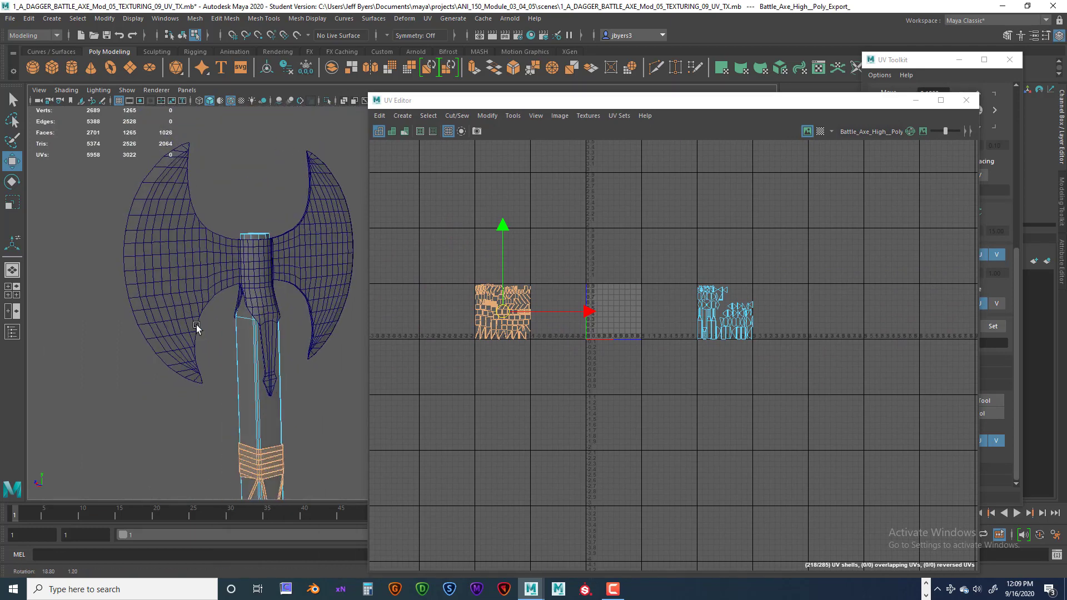
click(300, 261)
right_drag(302, 260, 280, 328)
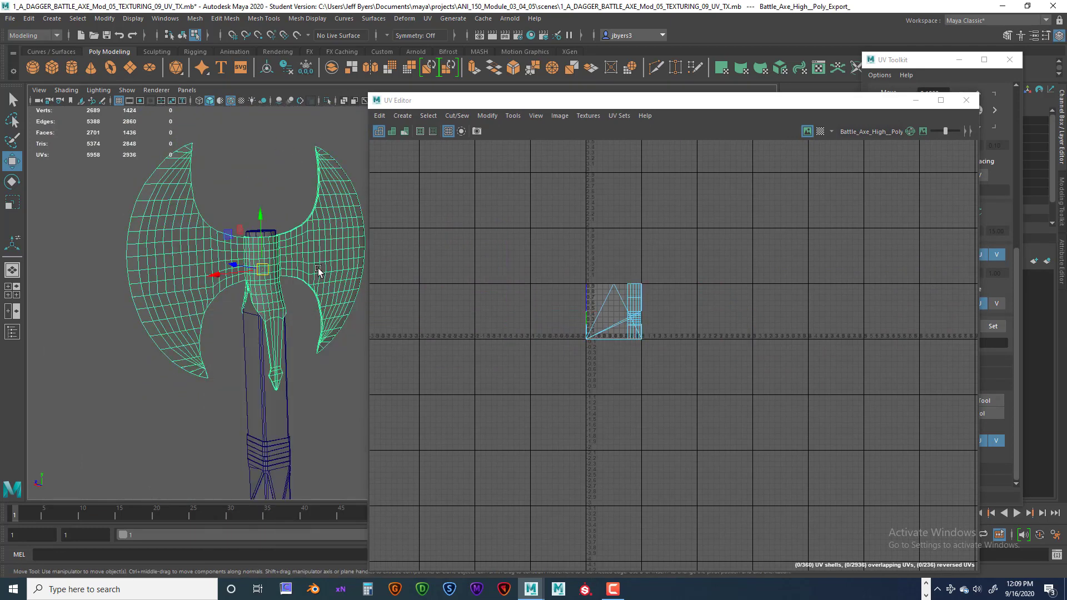
Check the axe head's geometry from several angles and apply an automatic UV projection to it
alt+drag(336, 285, 321, 292)
alt+middle_drag(321, 292, 285, 333)
scroll(310, 322, up, 2)
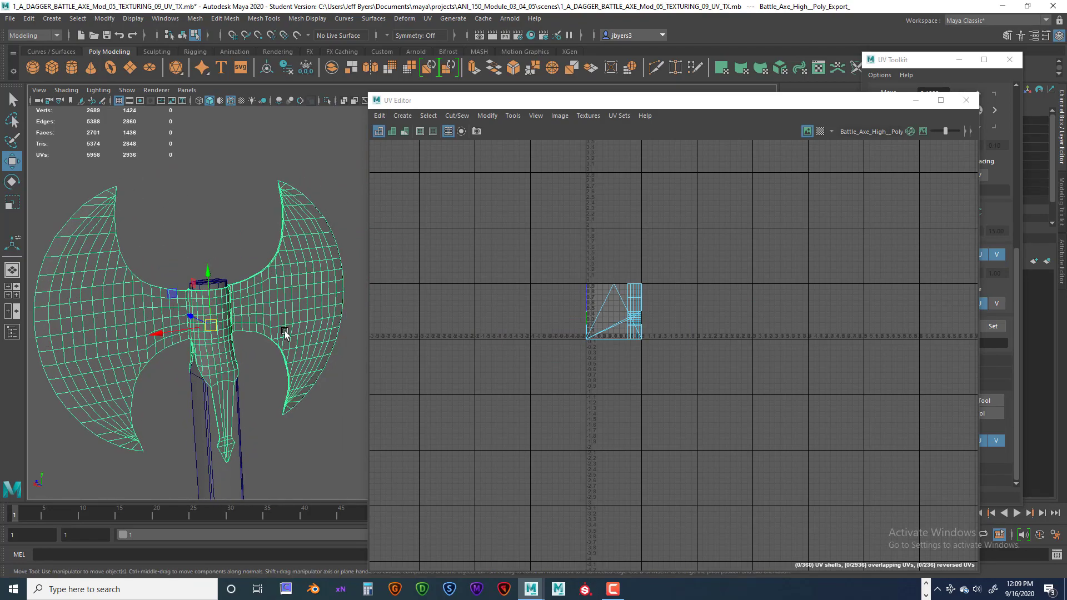
scroll(286, 332, down, 2)
alt+drag(316, 323, 298, 319)
alt+middle_drag(298, 319, 254, 317)
alt+drag(255, 318, 308, 296)
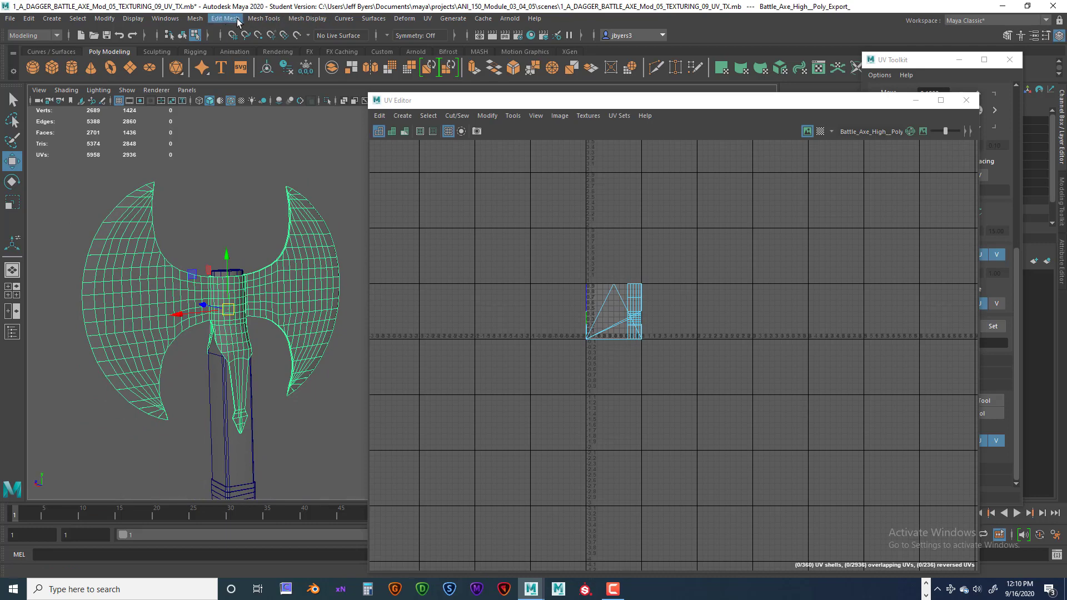
click(427, 18)
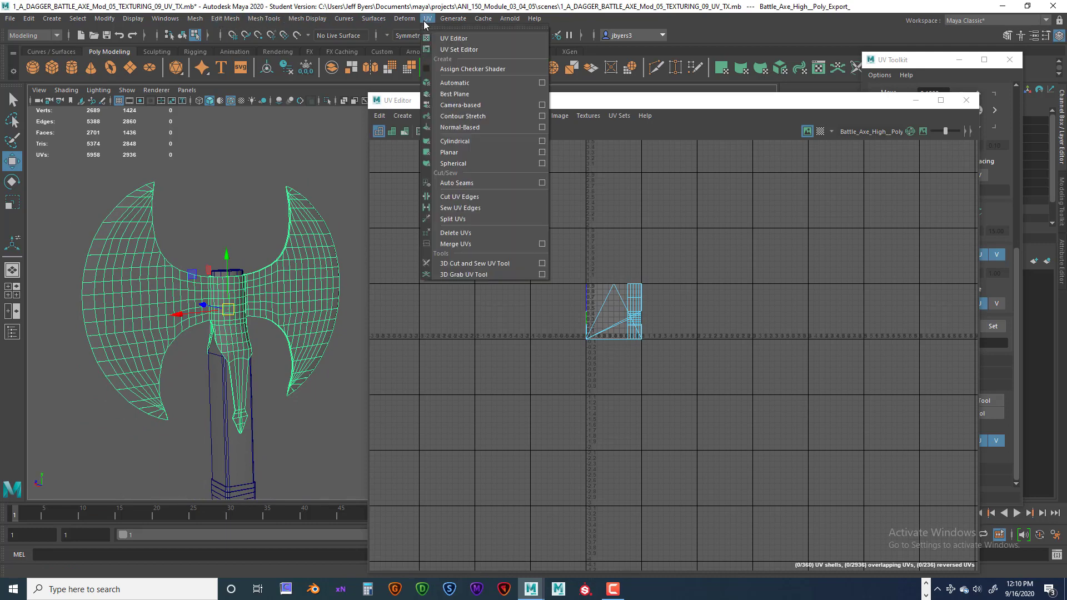
click(454, 84)
Examine the axe head's automatically projected blade, collar and spike UV shells
scroll(631, 328, up, 5)
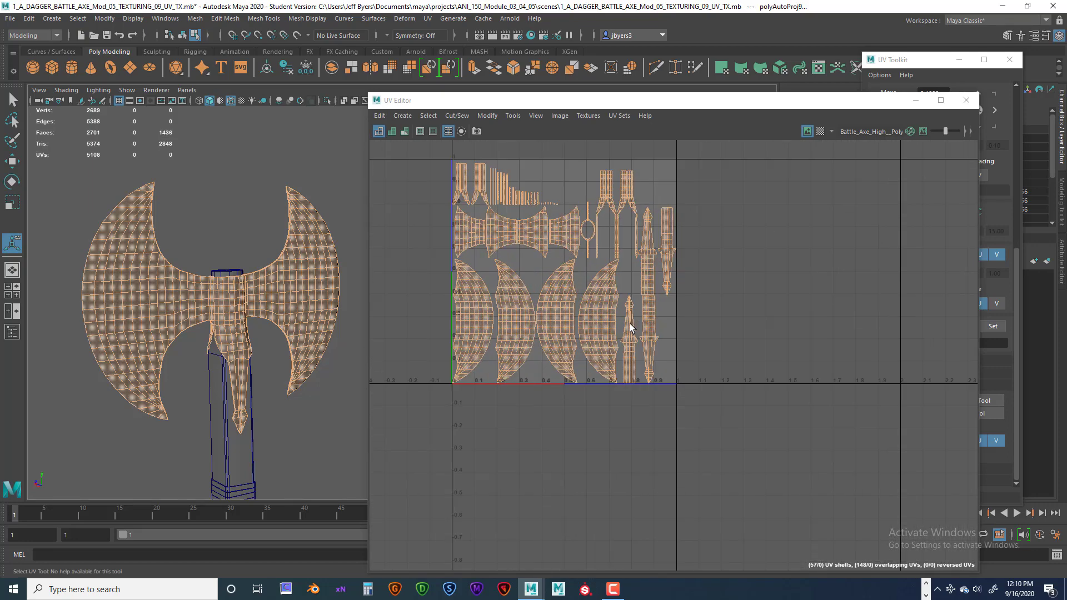
scroll(631, 328, up, 3)
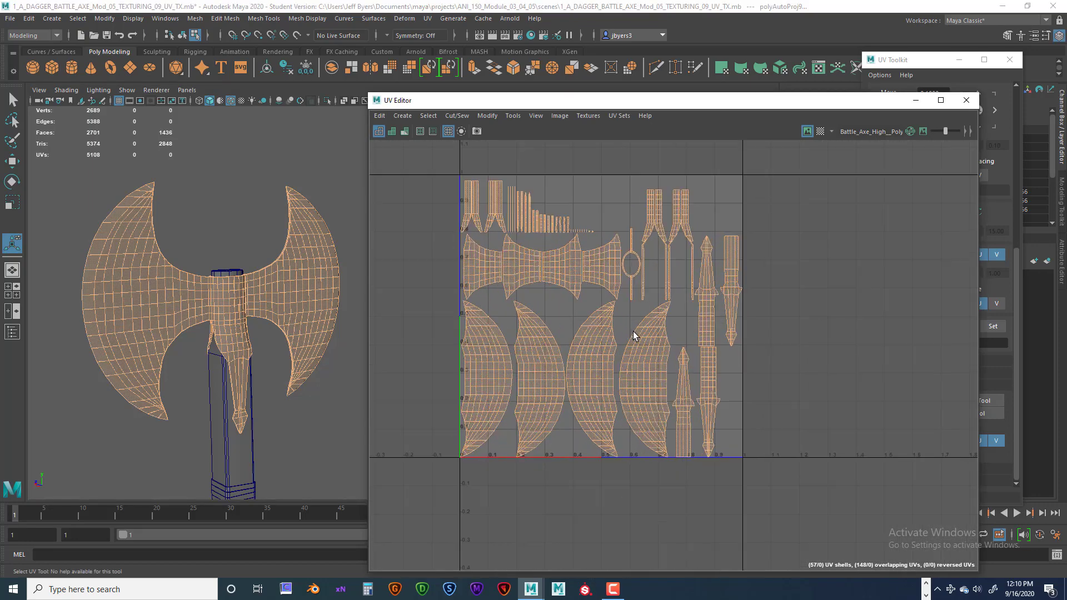
alt+middle_drag(632, 329, 671, 327)
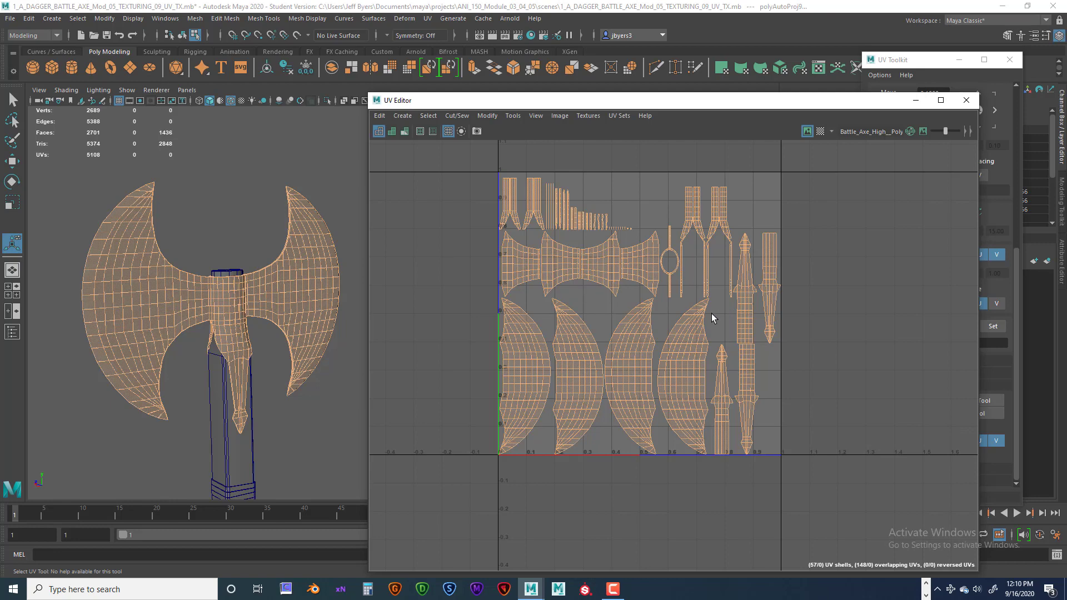
scroll(711, 313, down, 1)
scroll(651, 313, up, 2)
mouse_move(636, 312)
alt+middle_down()
mouse_move(671, 339)
mouse_move(632, 320)
alt+middle_up()
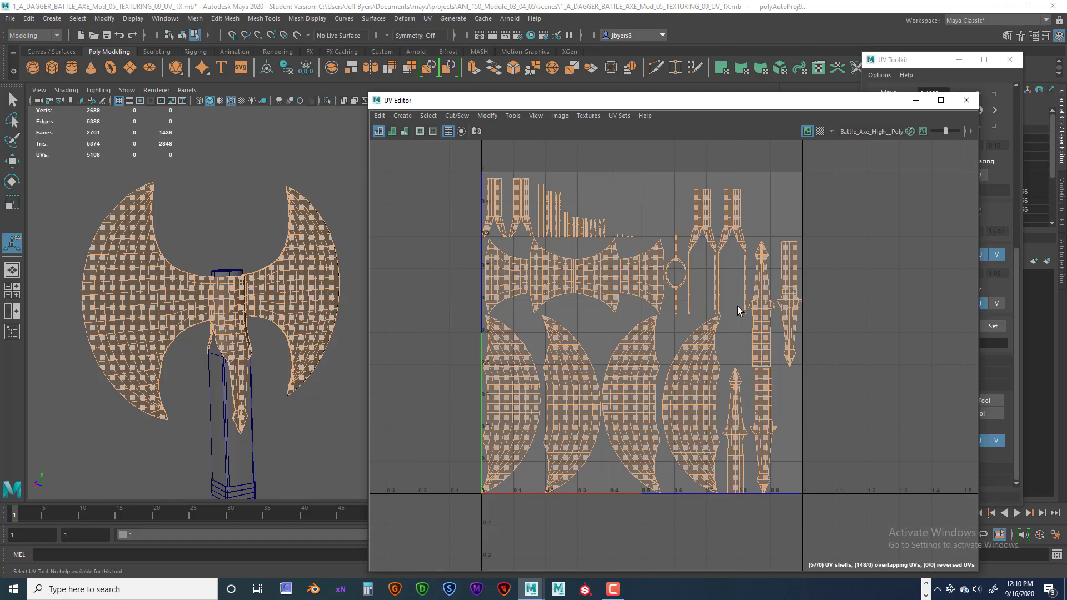
Look over the axe head's complete shell layout in the 0–1 tile, including the small strip shells
alt+middle_drag(689, 314, 704, 287)
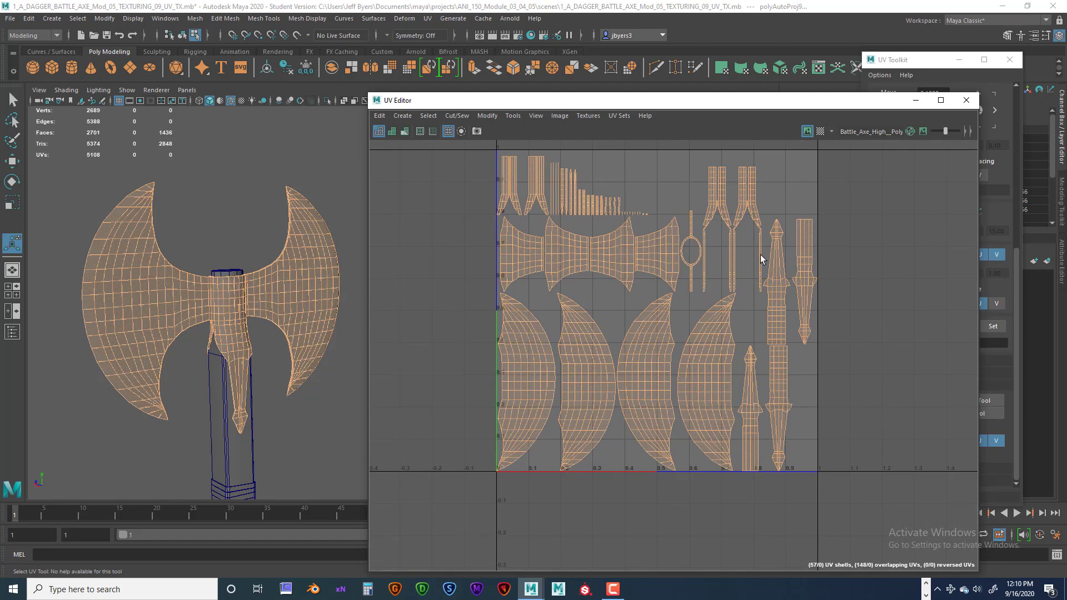
scroll(762, 301, down, 2)
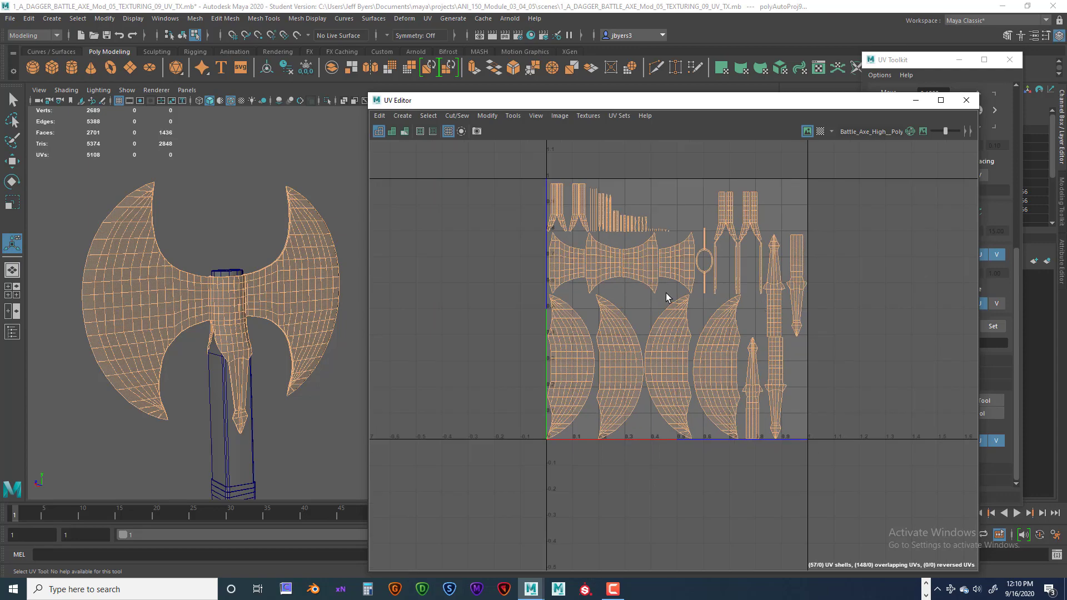
alt+middle_drag(667, 293, 709, 250)
scroll(646, 329, up, 3)
scroll(646, 332, down, 1)
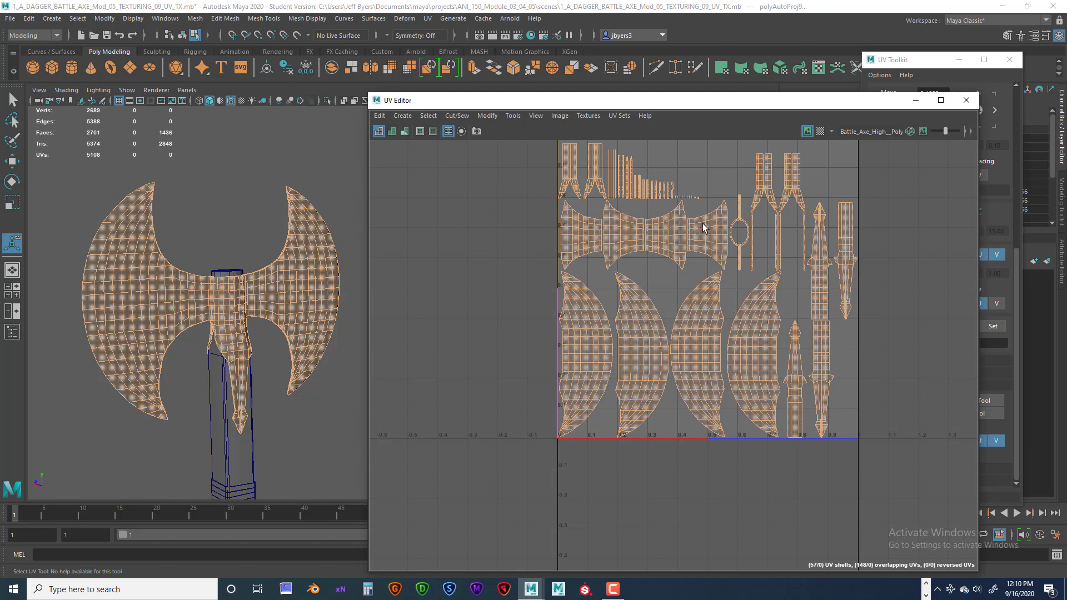
alt+middle_drag(701, 339, 687, 337)
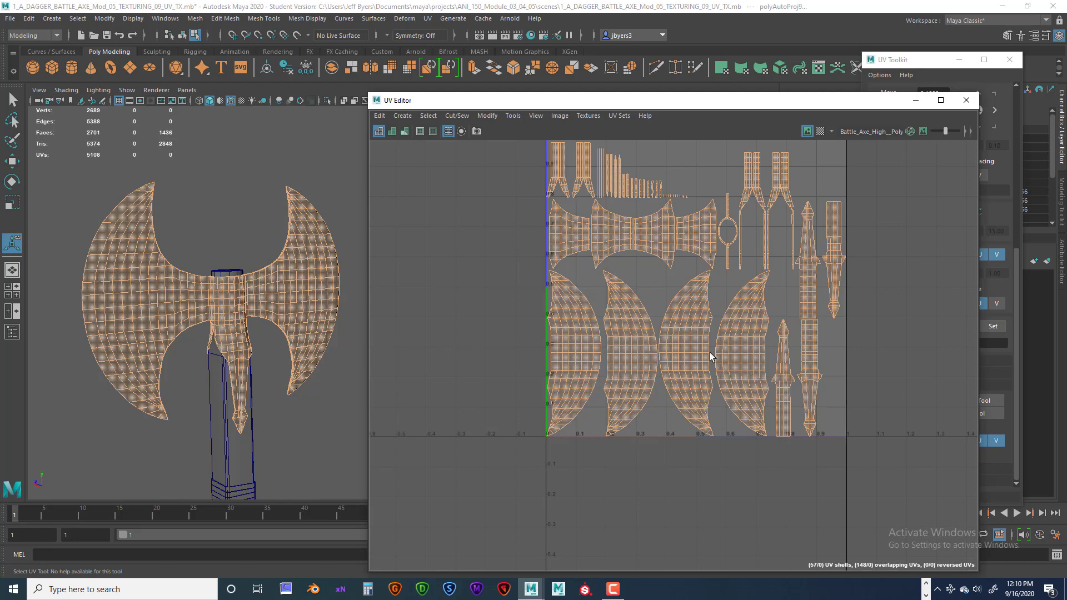
mouse_move(710, 353)
alt+middle_down()
mouse_move(726, 355)
mouse_move(716, 358)
alt+middle_up()
scroll(599, 292, down, 3)
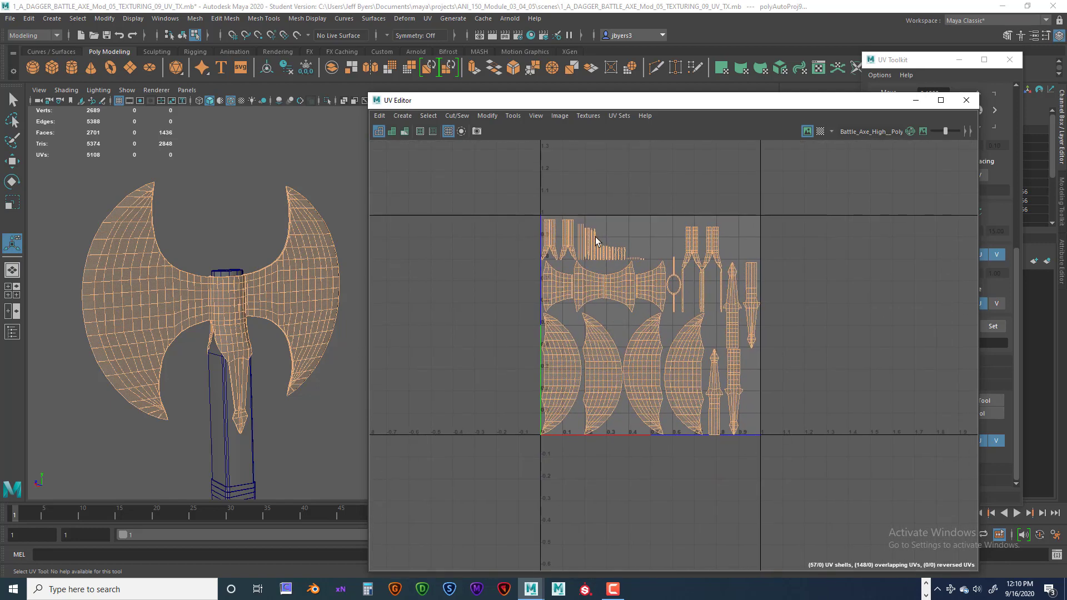
Select all of the axe head's UV shells and move them down into the tile directly below the 0–1 tile
right_drag(595, 240, 556, 225)
drag(529, 190, 762, 435)
key(f)
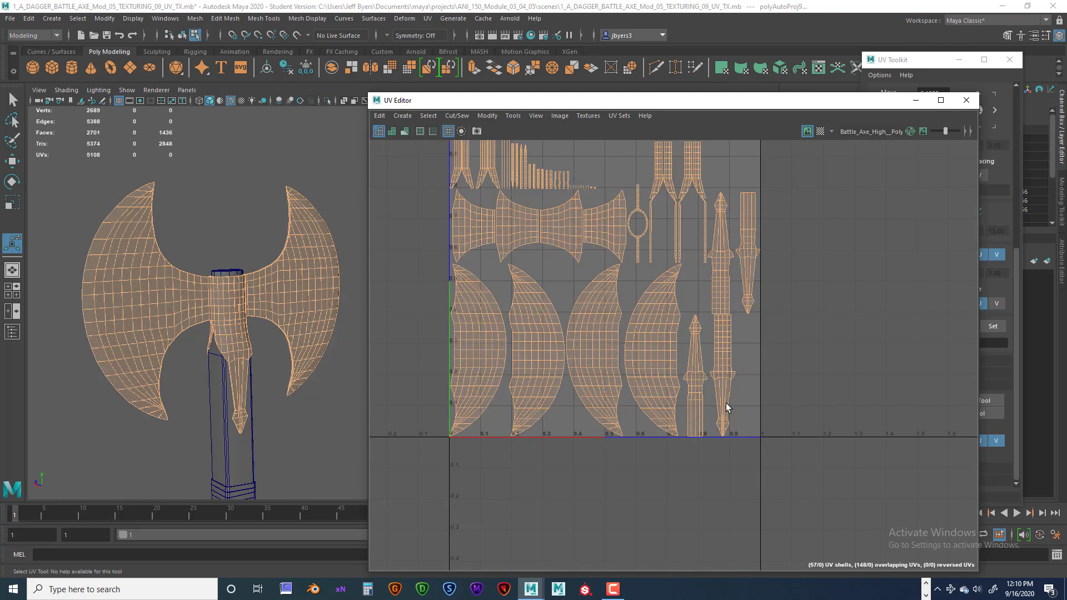
scroll(727, 407, down, 3)
key(w)
drag(645, 234, 644, 427)
scroll(648, 425, down, 1)
key(f)
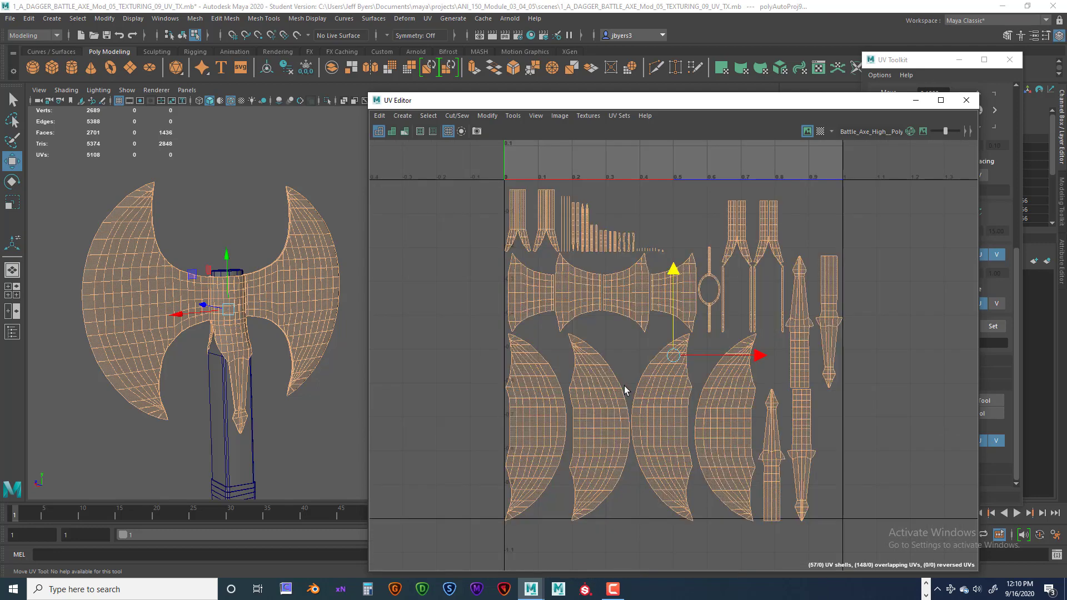
Clear the UV selection and reselect the axe head as an object
scroll(624, 386, up, 1)
alt+middle_drag(589, 321, 617, 263)
scroll(602, 376, up, 1)
alt+middle_drag(614, 377, 645, 347)
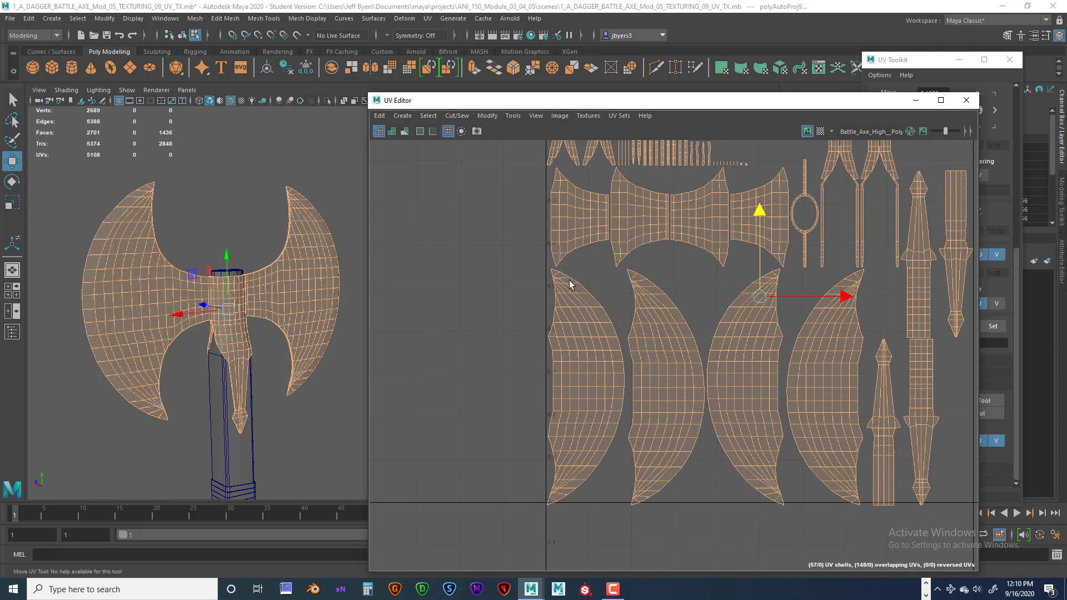
right_drag(589, 359, 566, 355)
scroll(601, 359, down, 2)
click(299, 180)
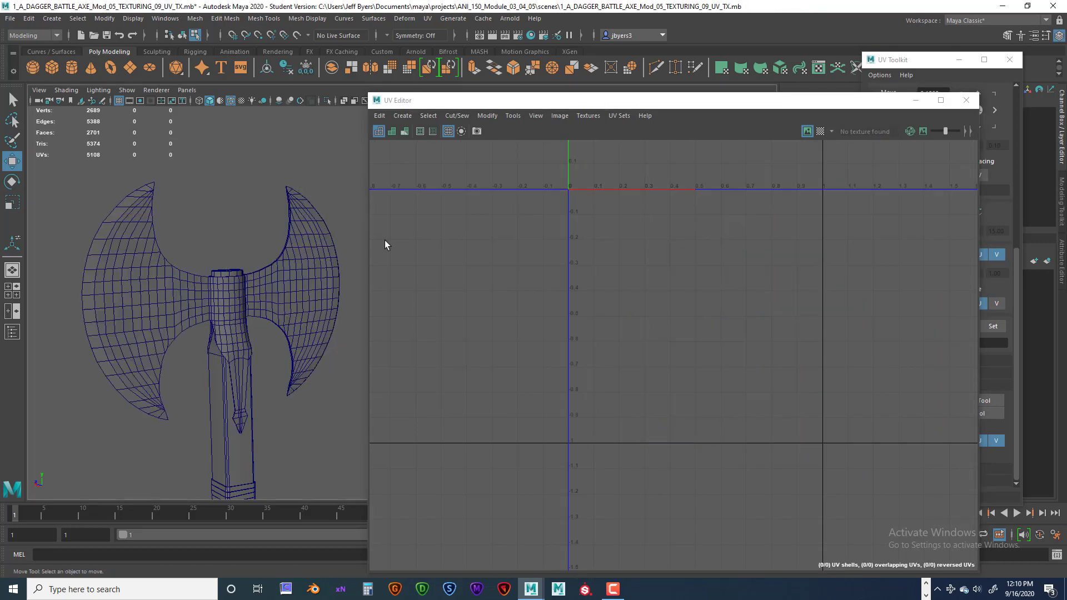
right_drag(268, 302, 242, 351)
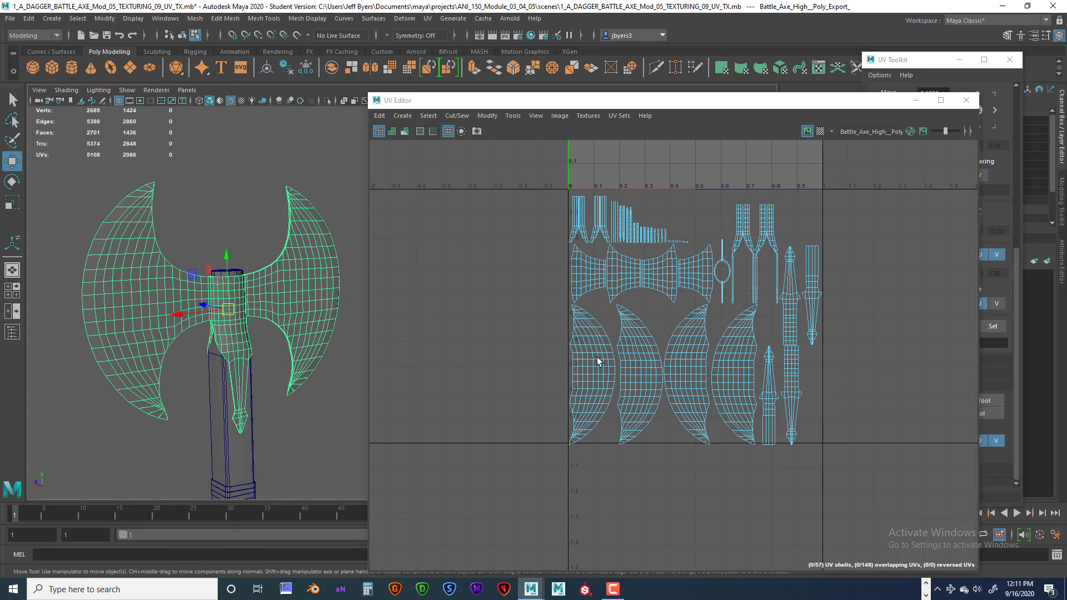
click(181, 36)
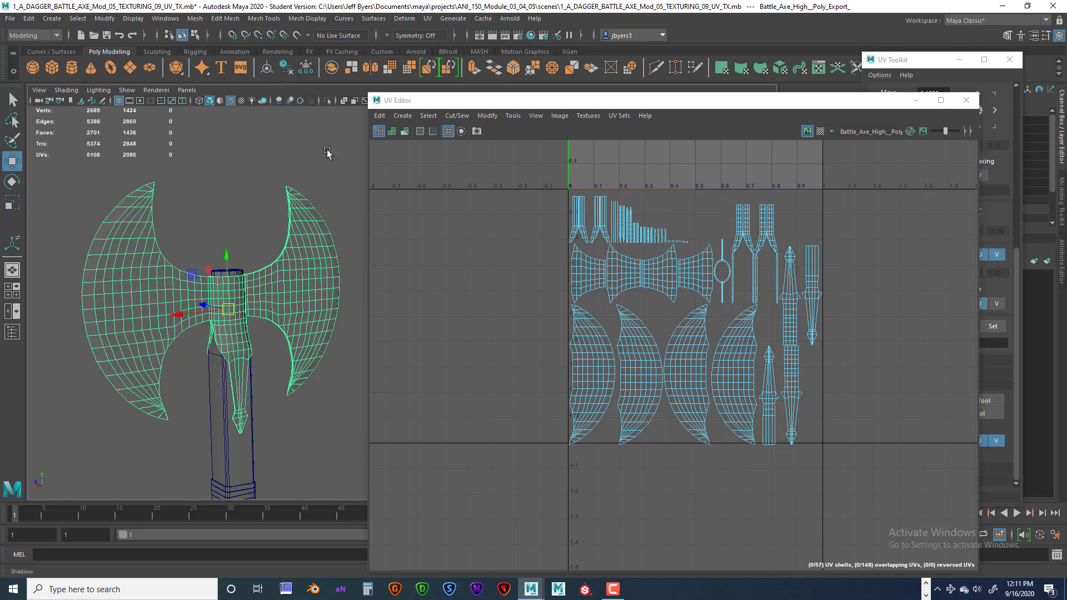
Select the first crescent blade shell, locate it on the model, and move it just outside the tile's left edge
right_click(596, 350)
click(565, 334)
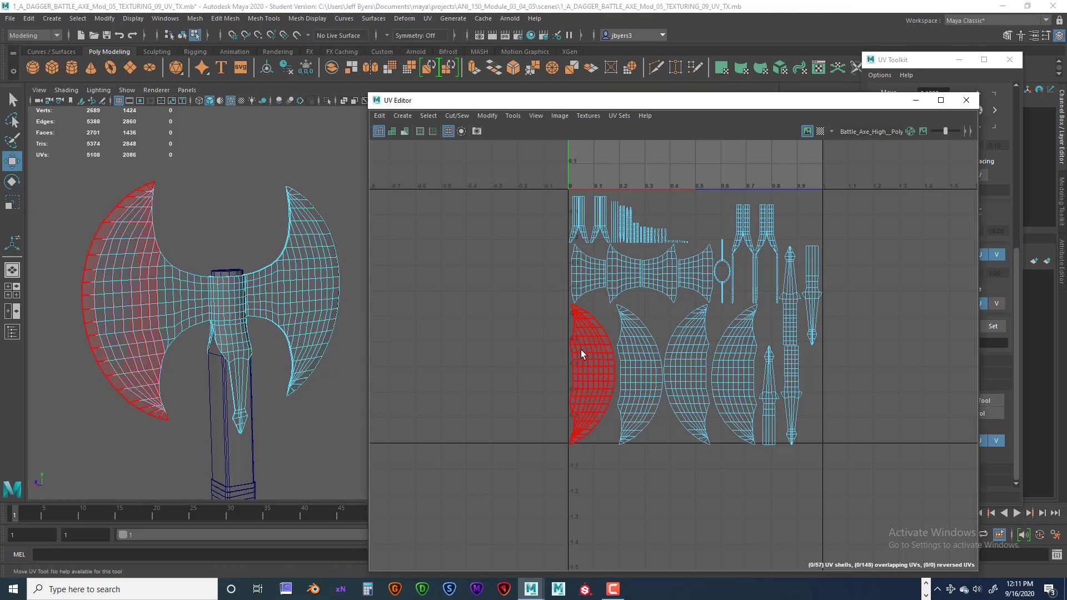
click(586, 356)
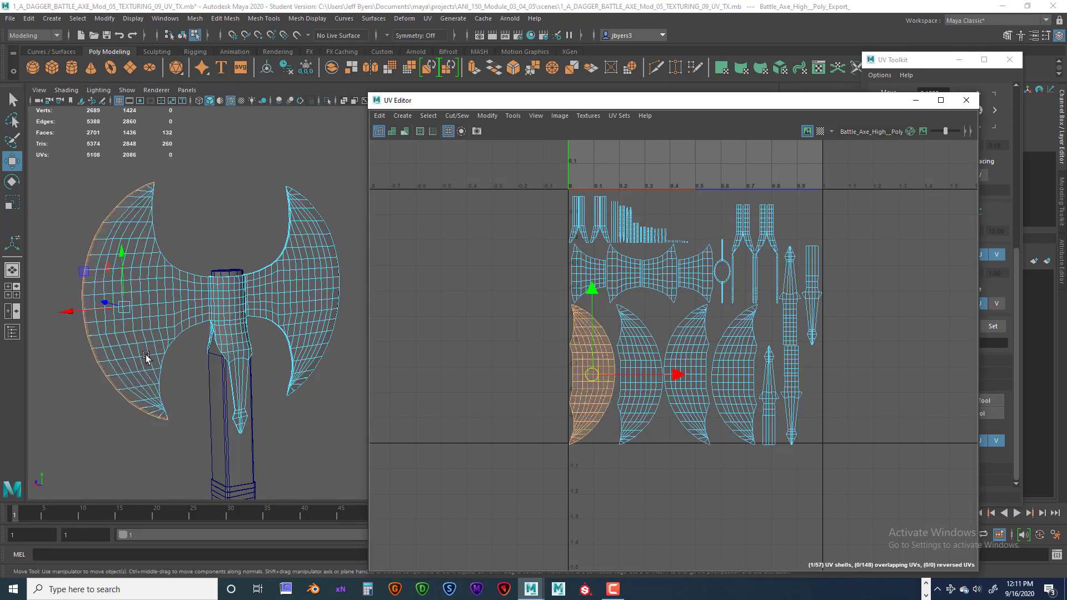
alt+drag(146, 356, 194, 320)
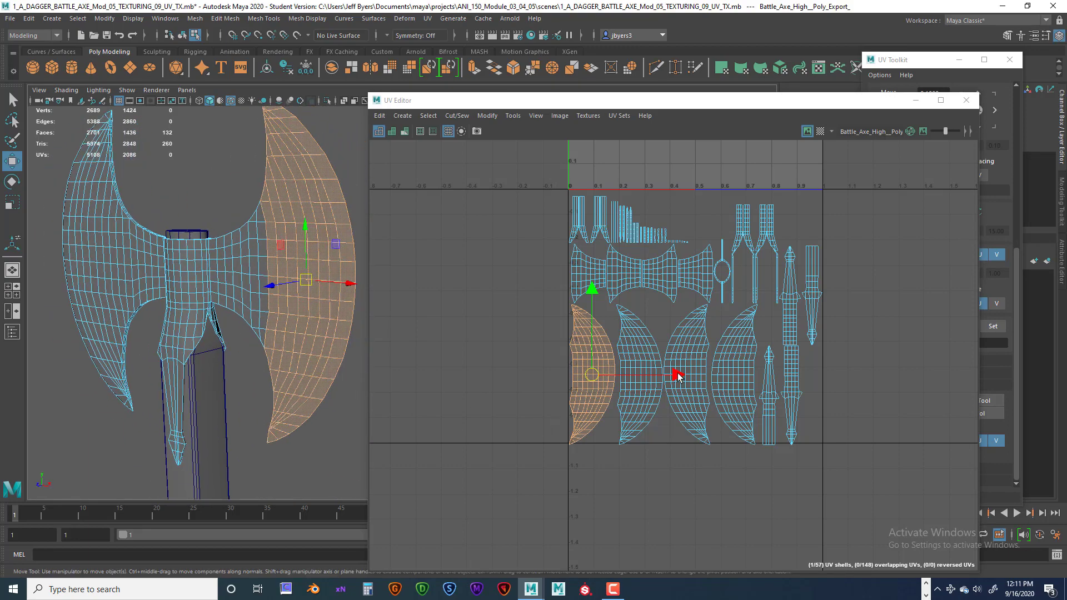
drag(678, 376, 623, 372)
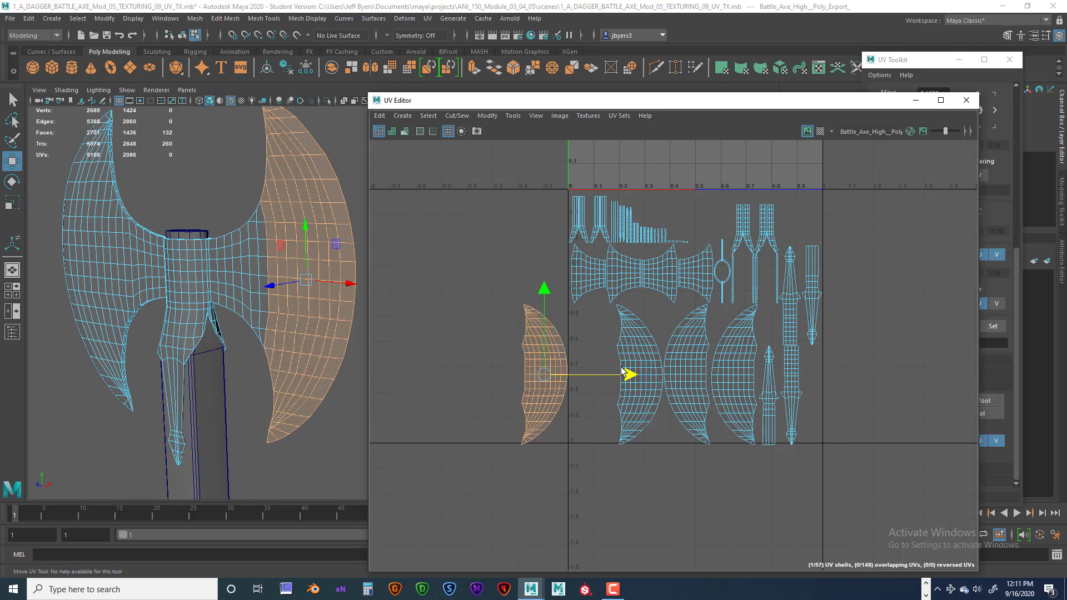
Move the second blade shell well beyond the tile's right edge and the third to the far side of the left-hand group
click(659, 383)
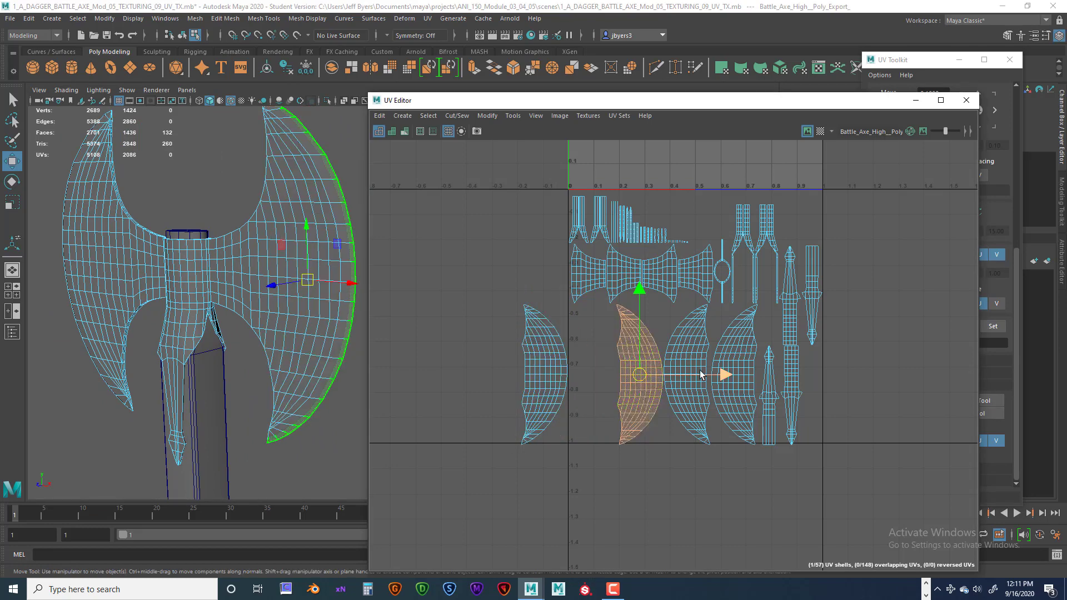
drag(725, 375, 1005, 354)
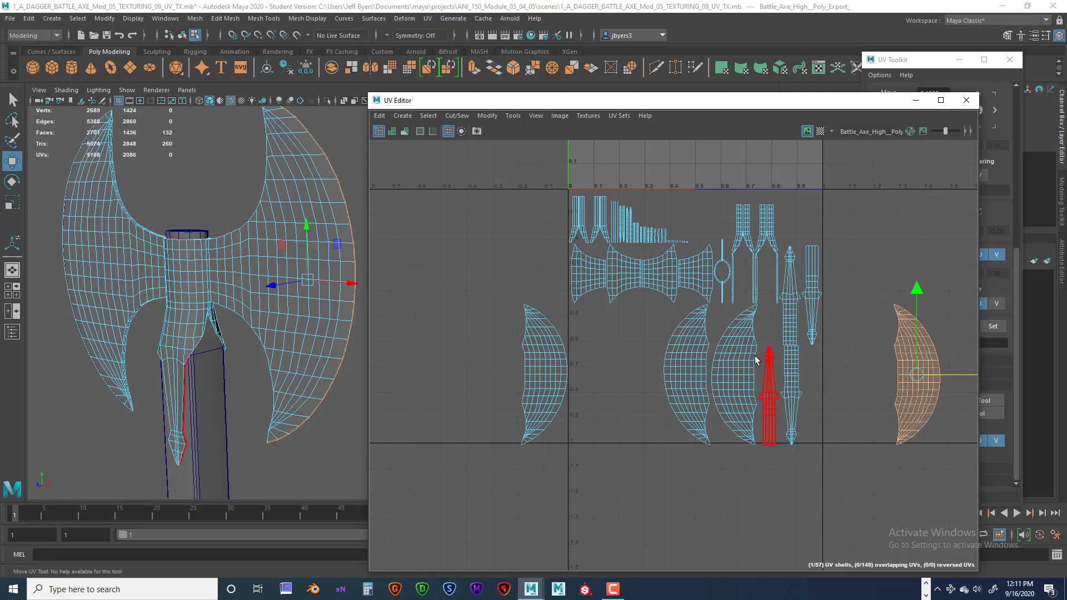
click(699, 366)
drag(770, 374, 521, 374)
Place the fourth blade shell just outside the tile's right edge and space the second blade shell farther from it
click(717, 380)
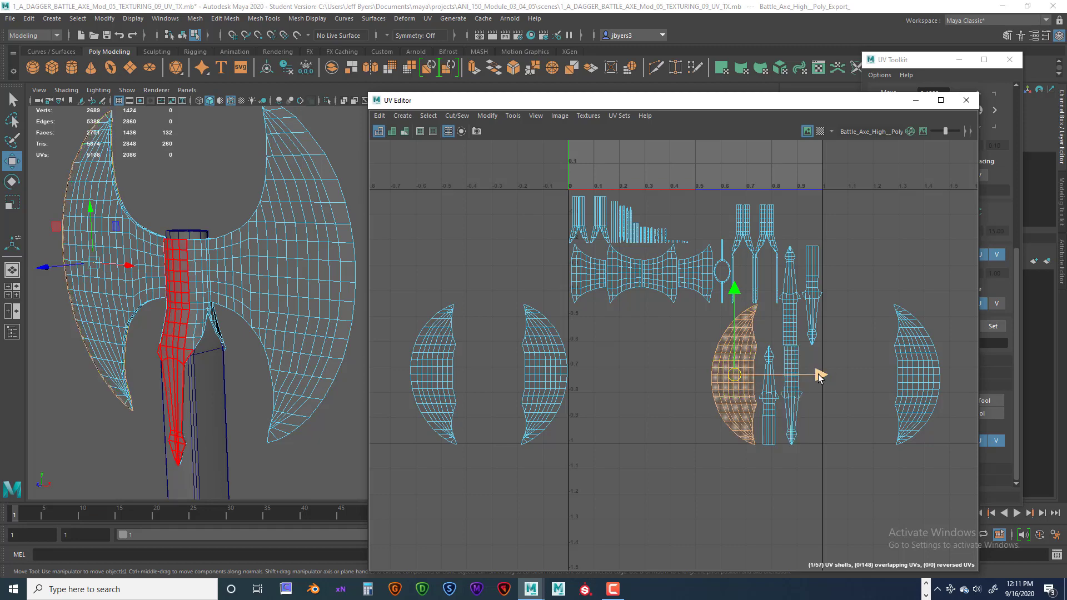
drag(819, 376, 989, 375)
click(933, 371)
scroll(932, 370, down, 3)
click(879, 374)
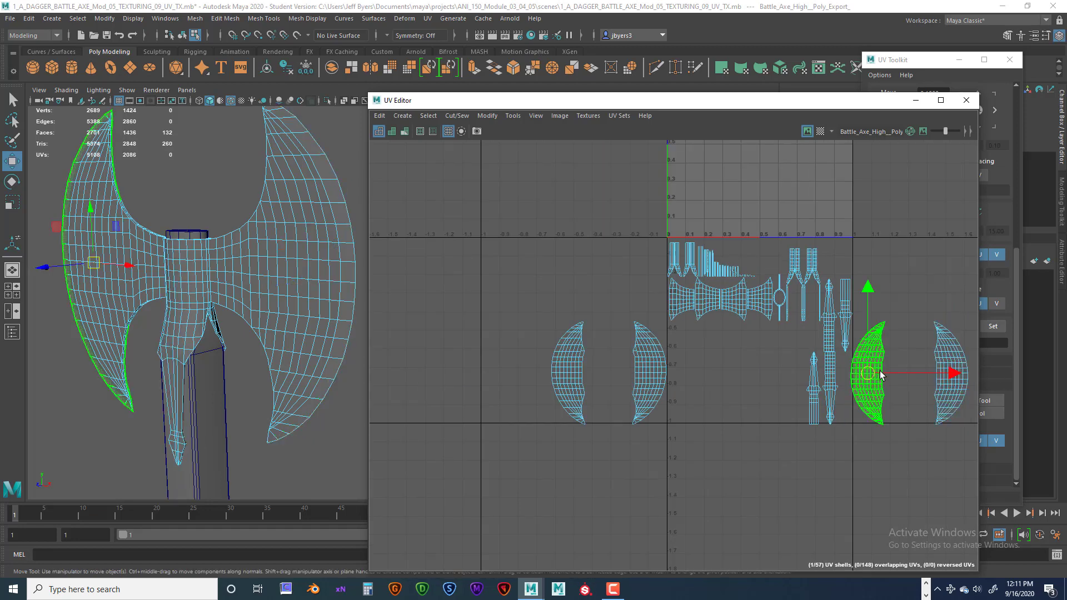
drag(889, 371, 893, 369)
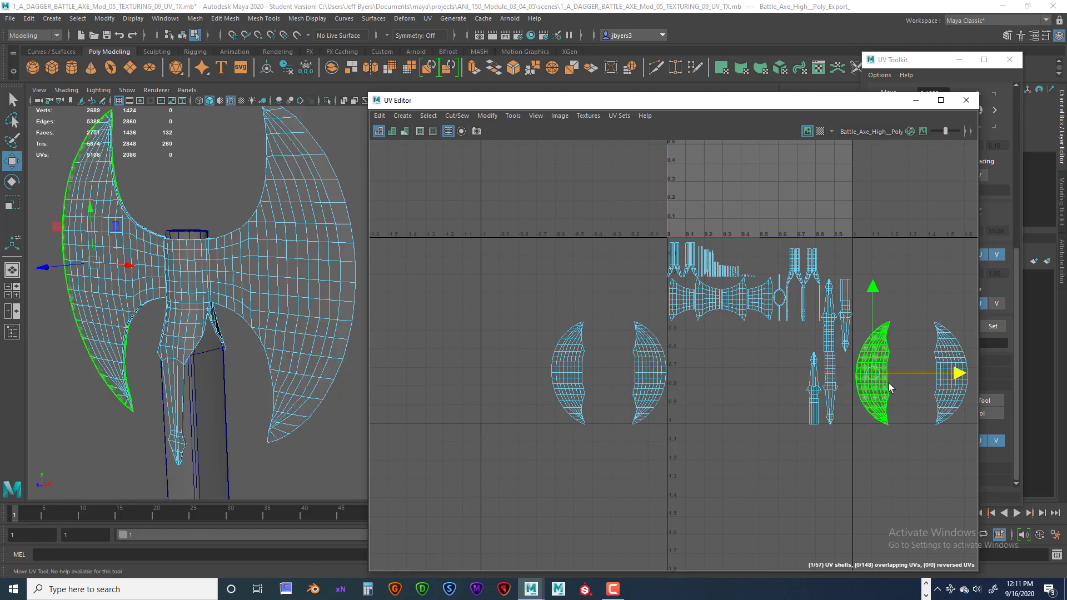
click(957, 349)
drag(968, 371, 978, 369)
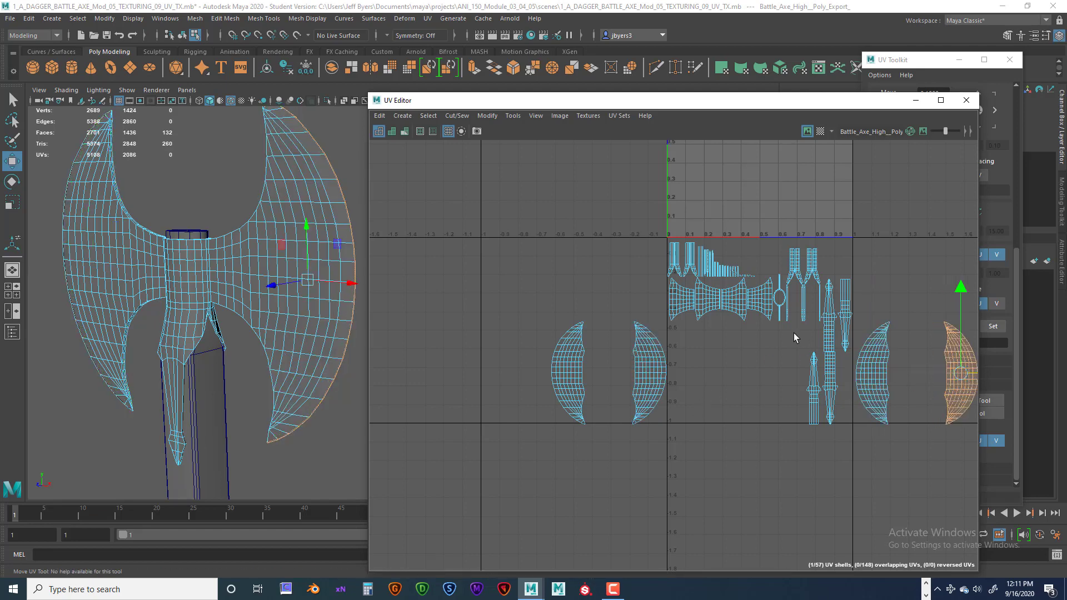
Place one flared neck shell against the inner edge of the right blade in each of the two blade groups
click(751, 309)
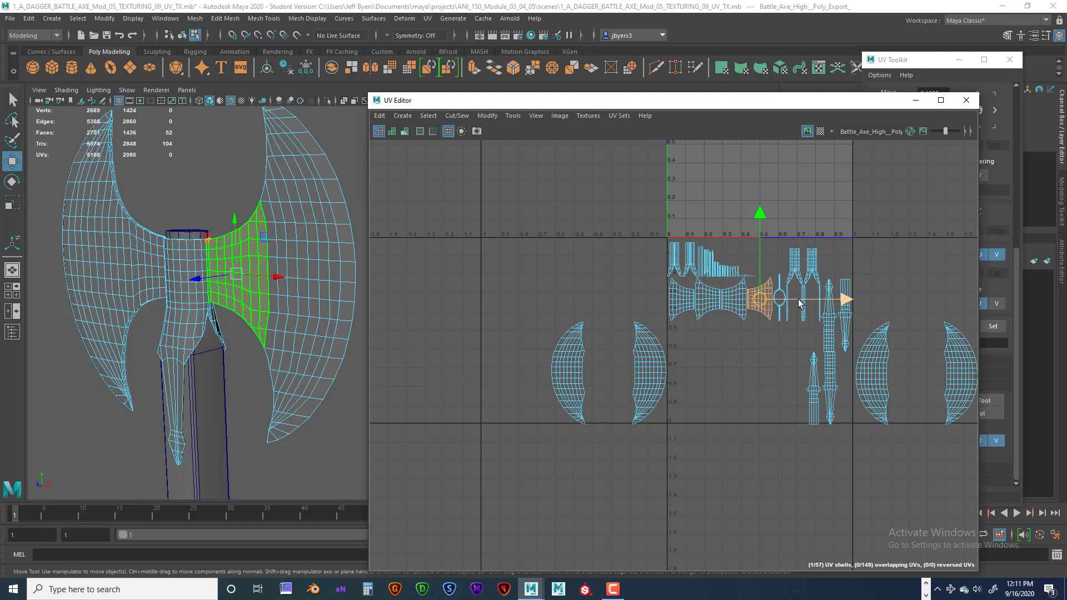
drag(760, 301, 633, 365)
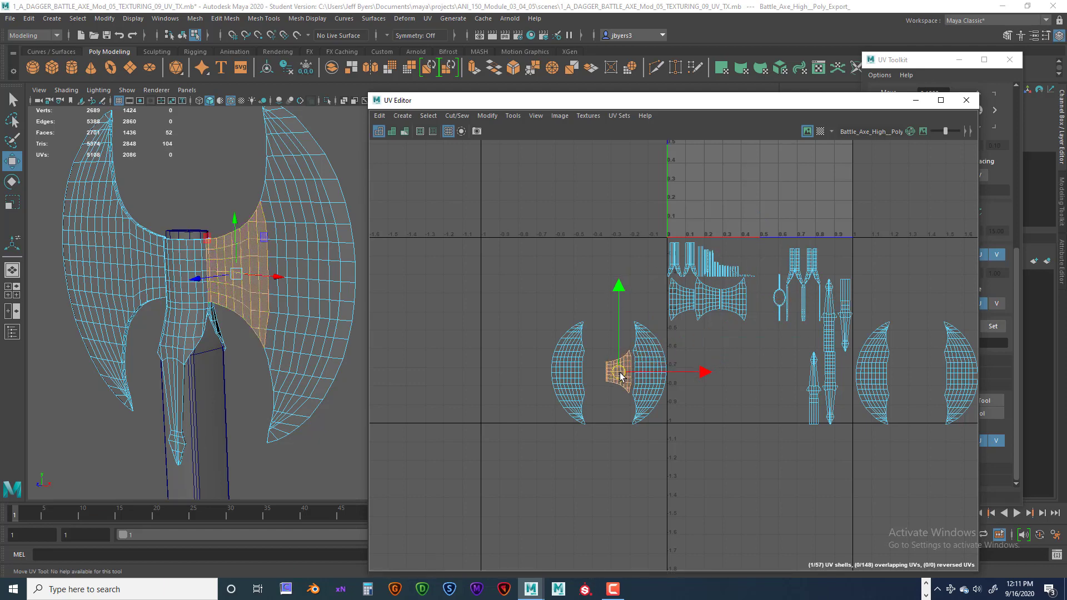
click(734, 300)
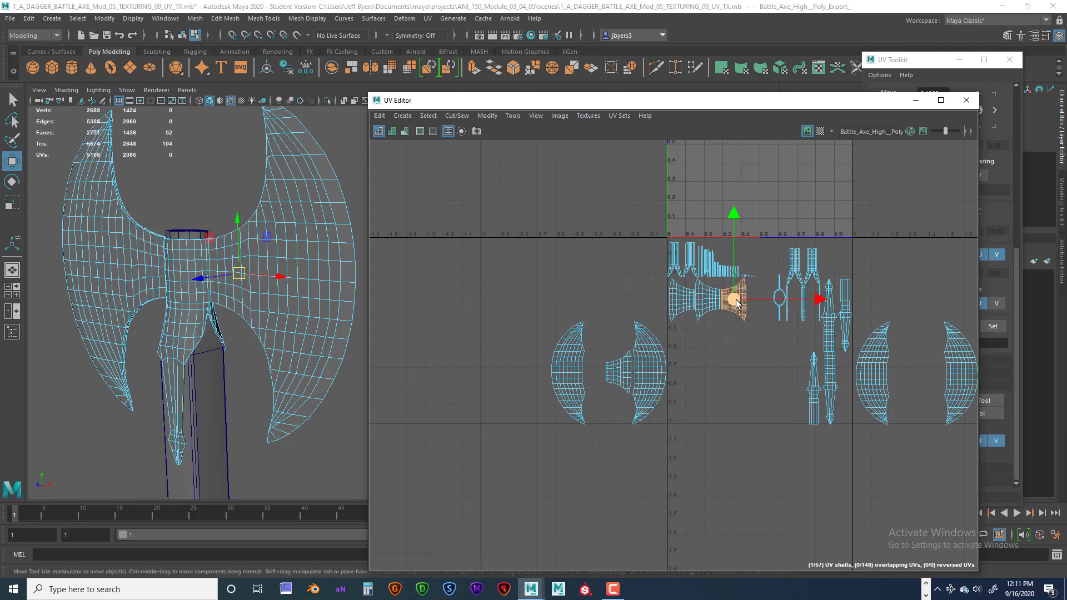
drag(737, 302, 931, 371)
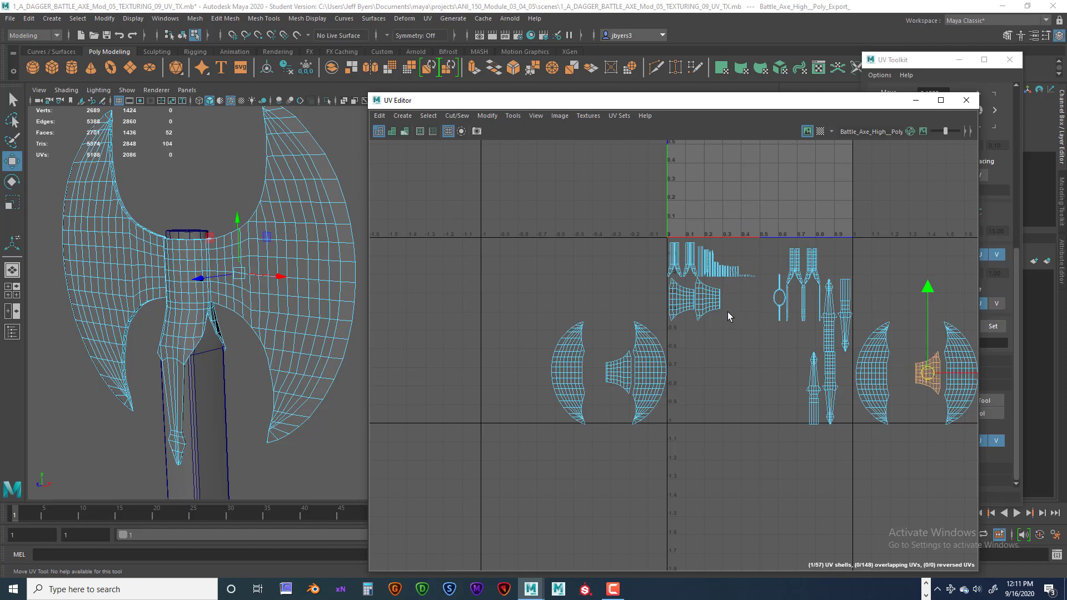
Add the matching neck shell to the left group's outer blade and shift both outward to separate the two halves
click(708, 302)
drag(710, 300, 600, 372)
click(568, 394)
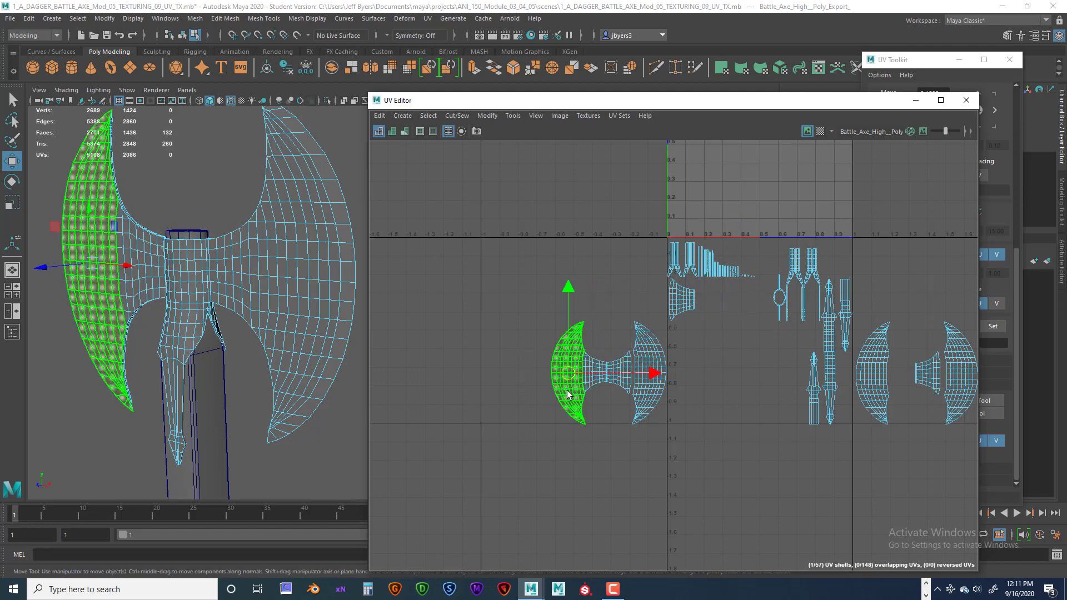
mouse_move(590, 375)
mouse_down()
mouse_move(557, 375)
mouse_move(576, 372)
mouse_up()
click(596, 372)
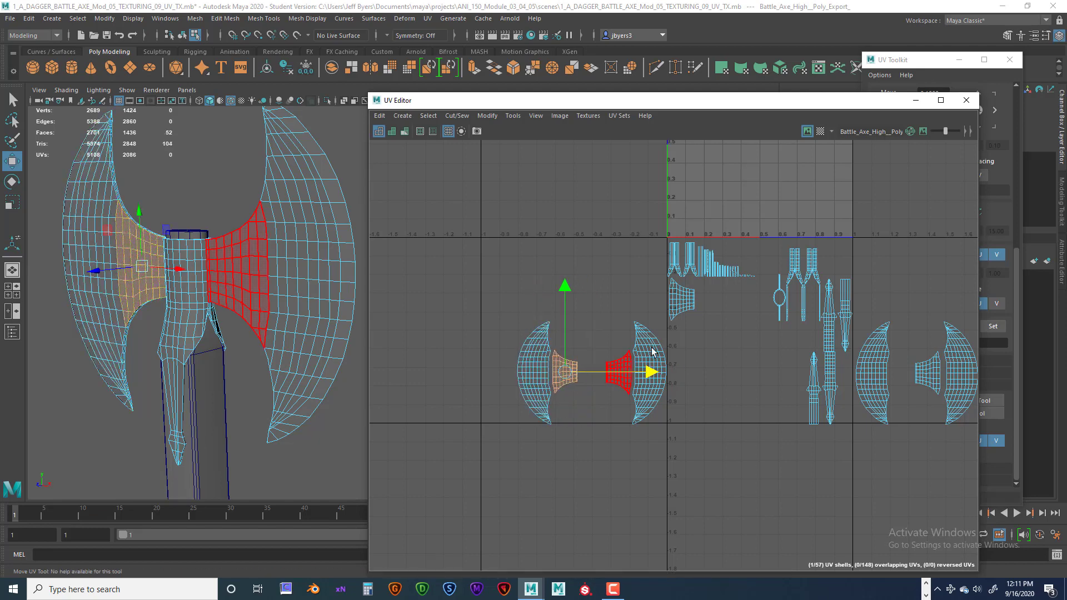
Place the last neck shell beside the right group's inner blade and move the outer blade and its neck farther out
click(696, 303)
drag(730, 300, 956, 309)
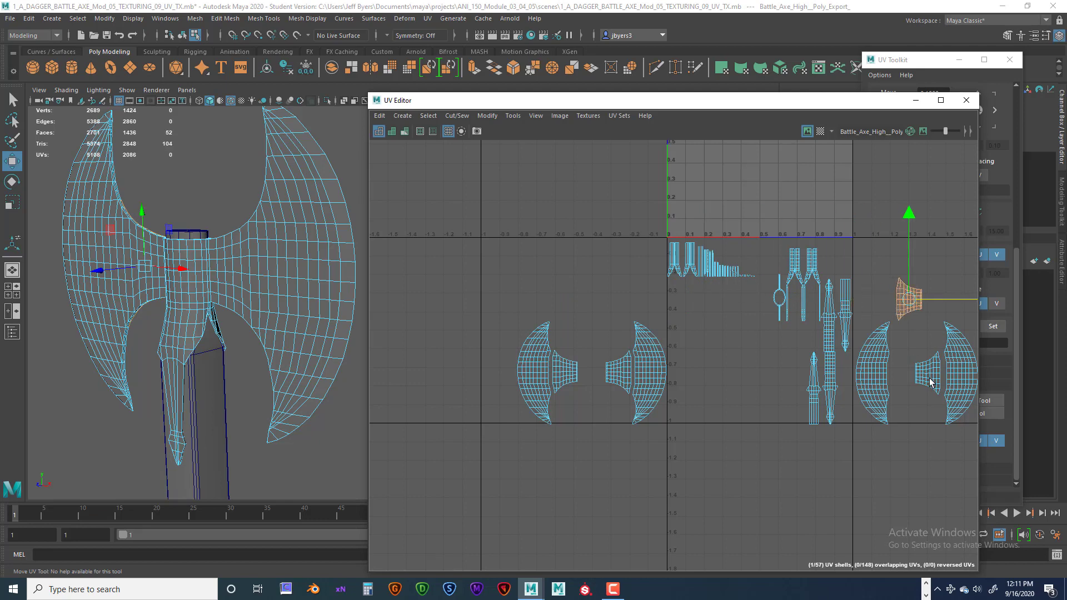
alt+middle_drag(779, 376, 695, 392)
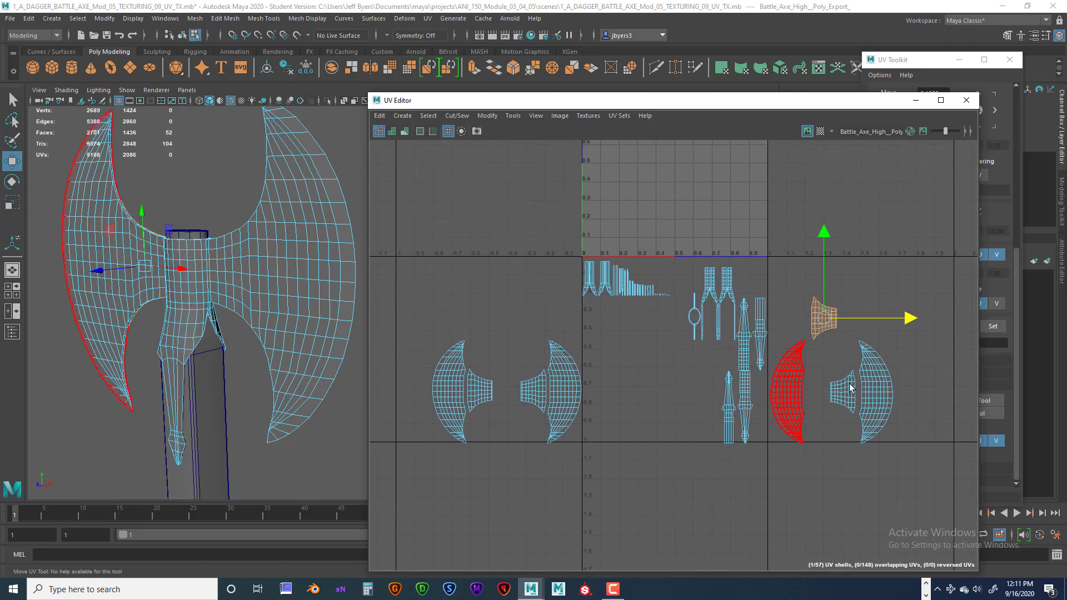
click(884, 390)
drag(899, 396, 952, 395)
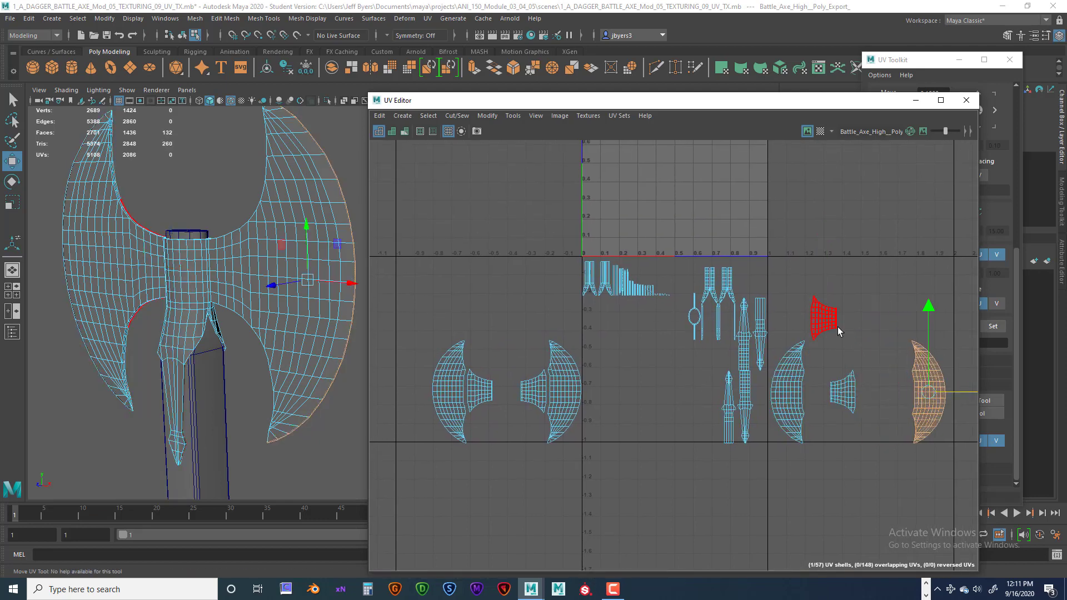
click(843, 392)
drag(855, 393, 909, 393)
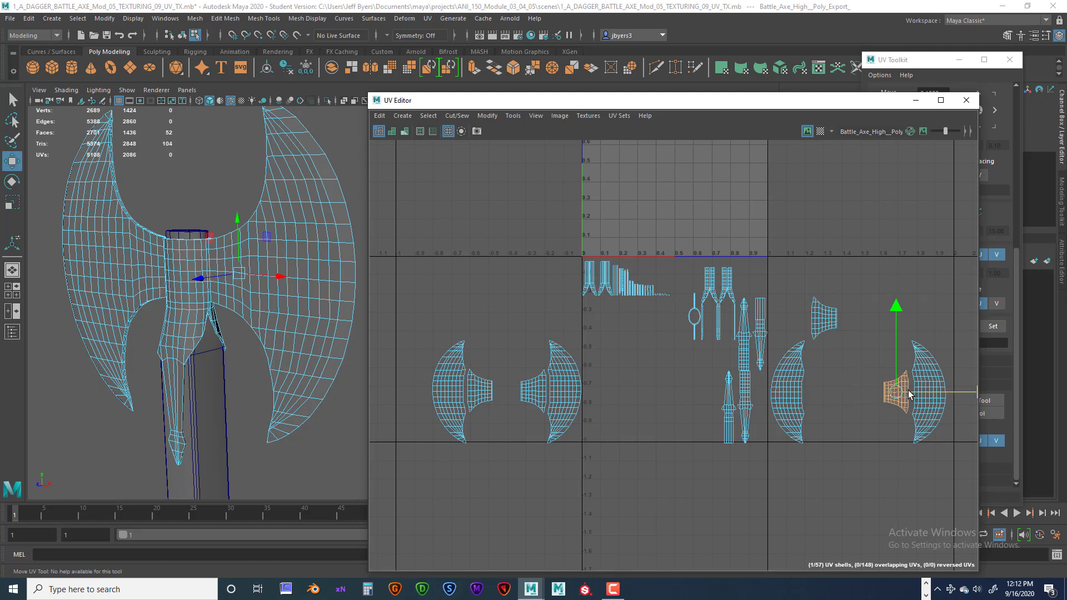
click(830, 329)
drag(829, 329, 828, 394)
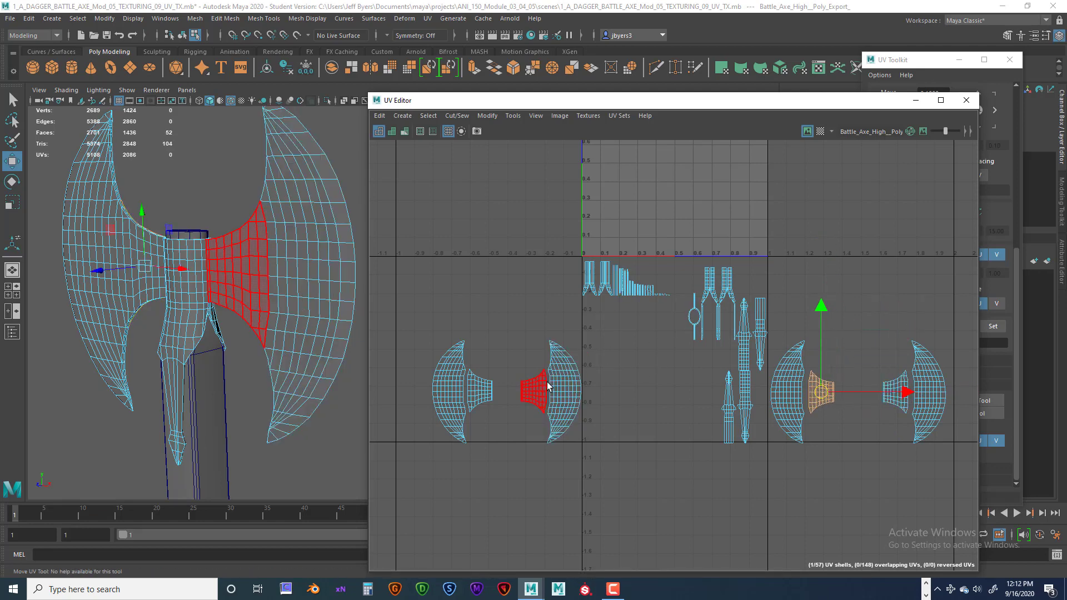
Move the two long forked collar side shells next to each other in the lower-left part of the tile's column
click(708, 286)
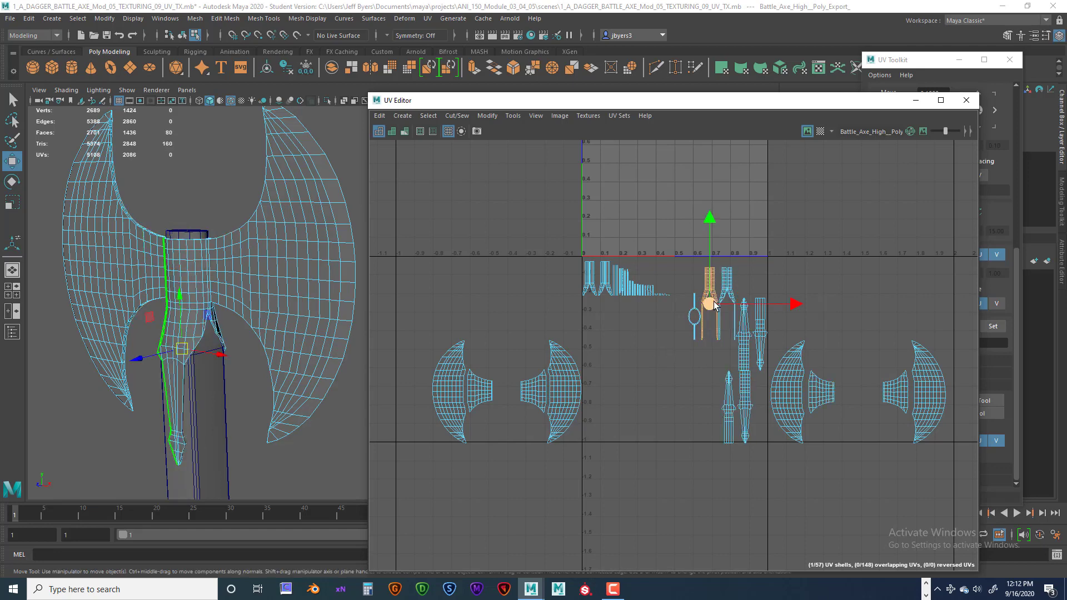
scroll(208, 369, up, 5)
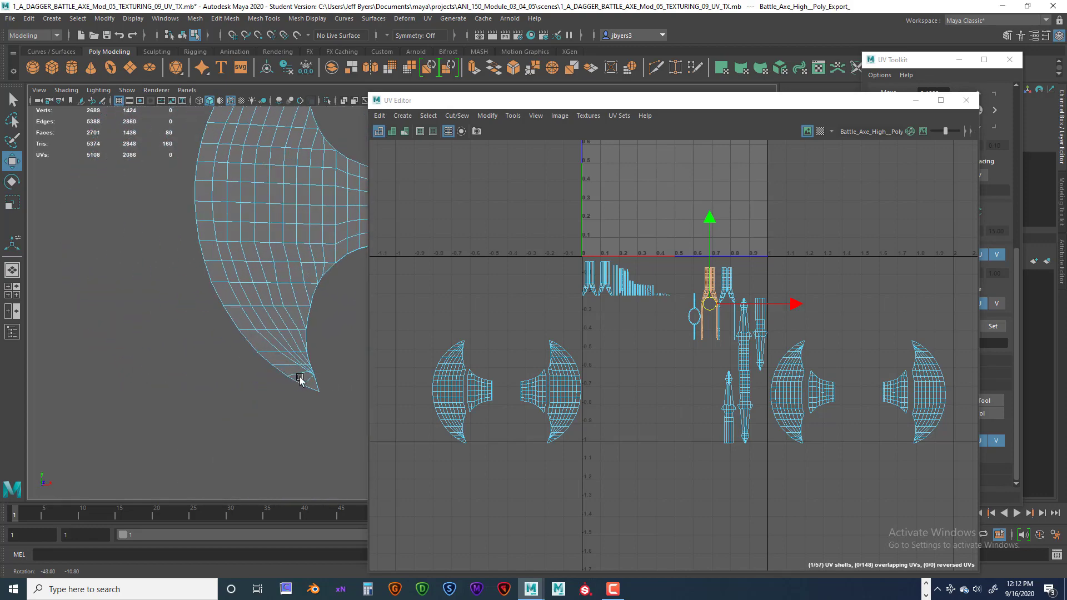
mouse_move(208, 369)
alt+mouse_down()
mouse_move(261, 363)
mouse_move(207, 373)
alt+mouse_up()
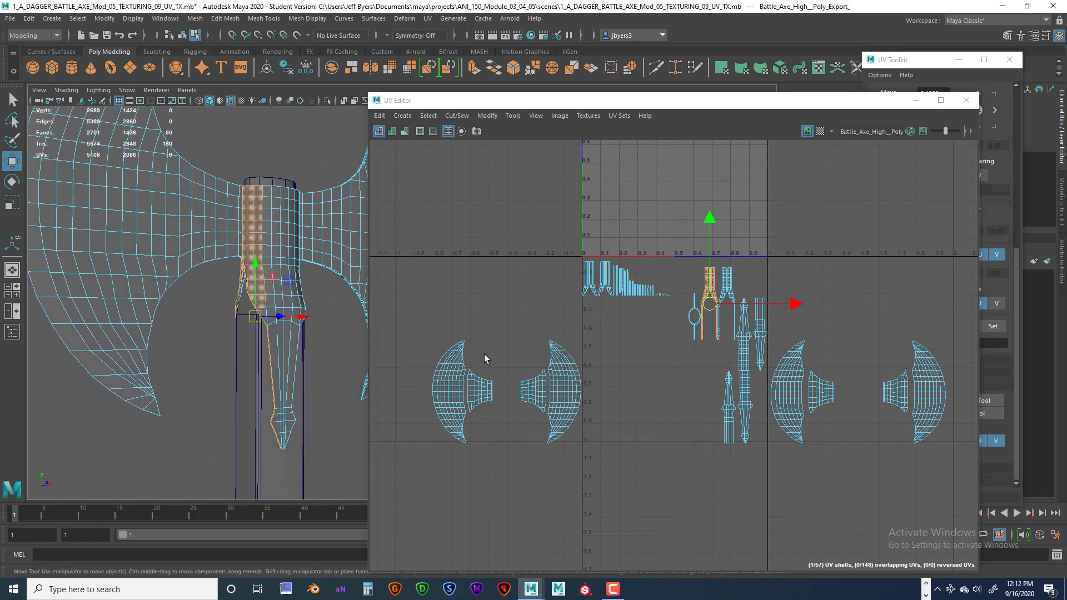
drag(719, 309, 709, 316)
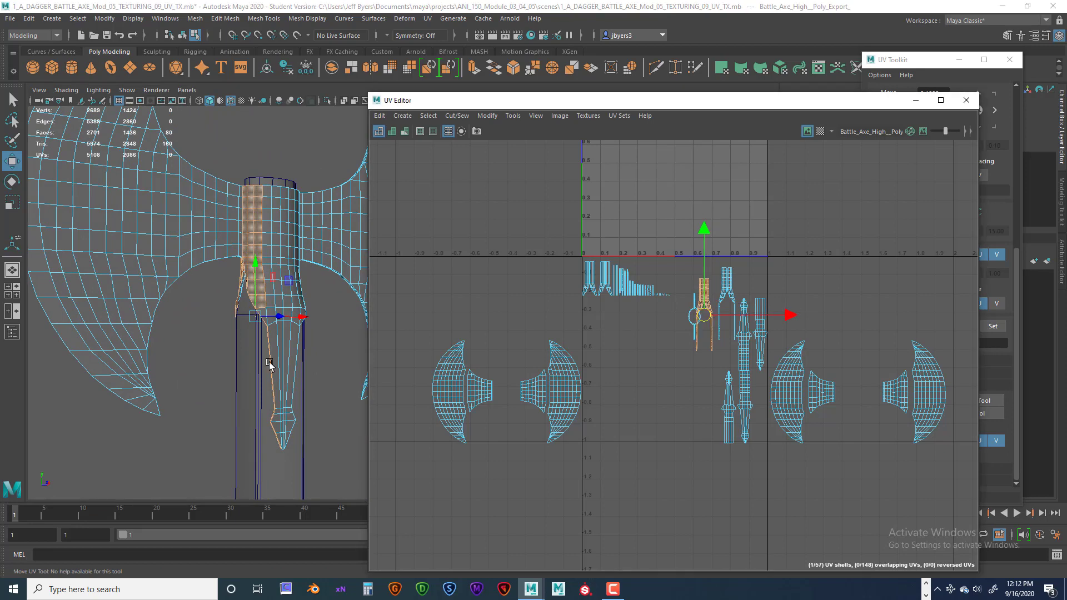
mouse_move(195, 369)
alt+mouse_down()
mouse_move(210, 369)
mouse_move(195, 370)
alt+mouse_up()
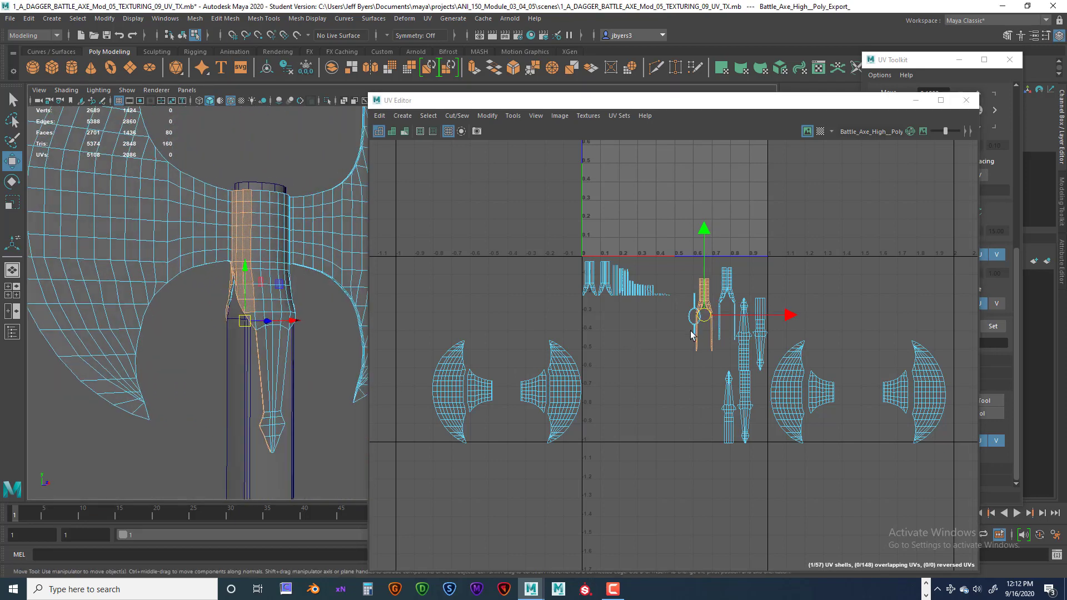
drag(704, 323, 631, 387)
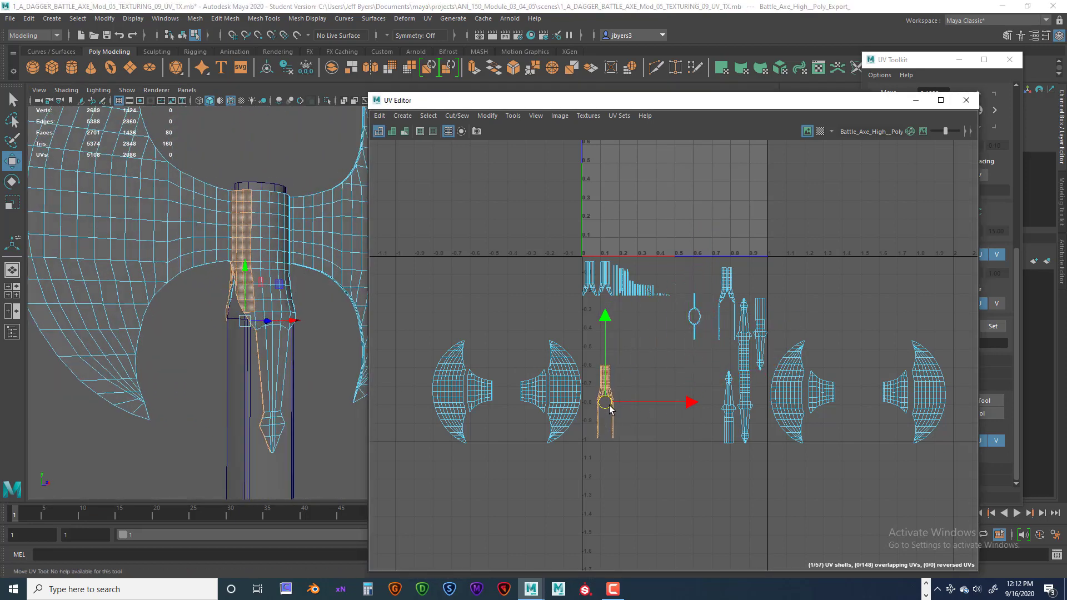
click(730, 304)
drag(730, 307, 650, 414)
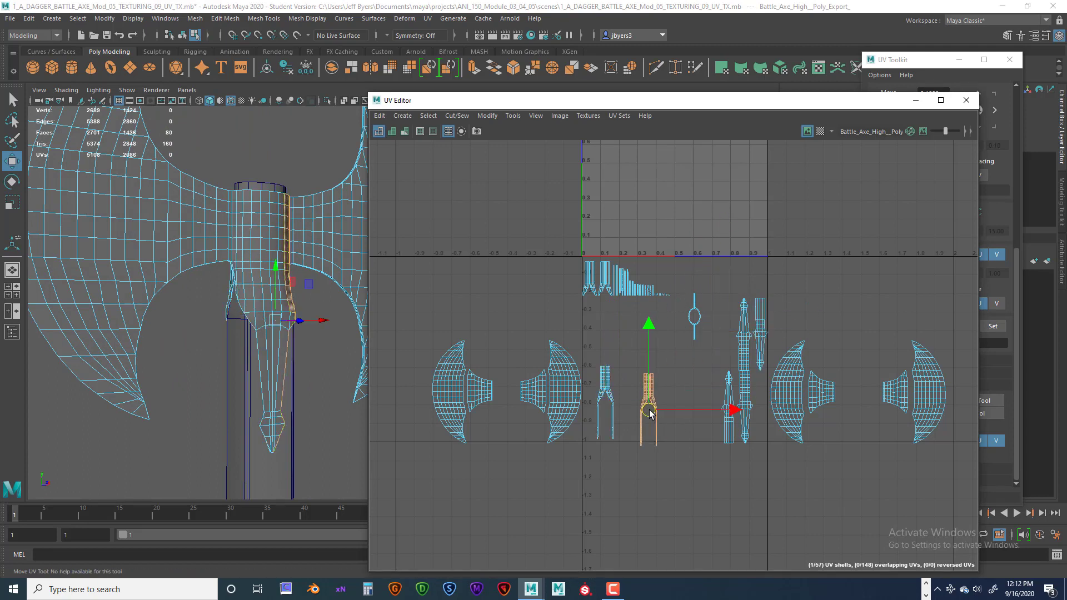
Move the upper pointed collar shell out of the stacked pair and place it above the left blade group
click(745, 347)
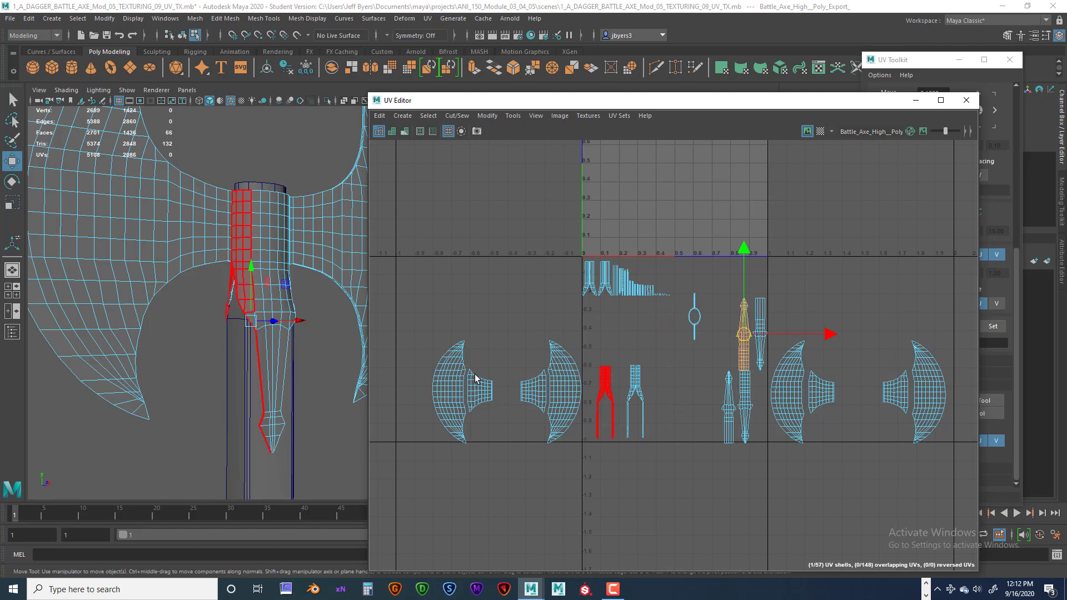
key(f)
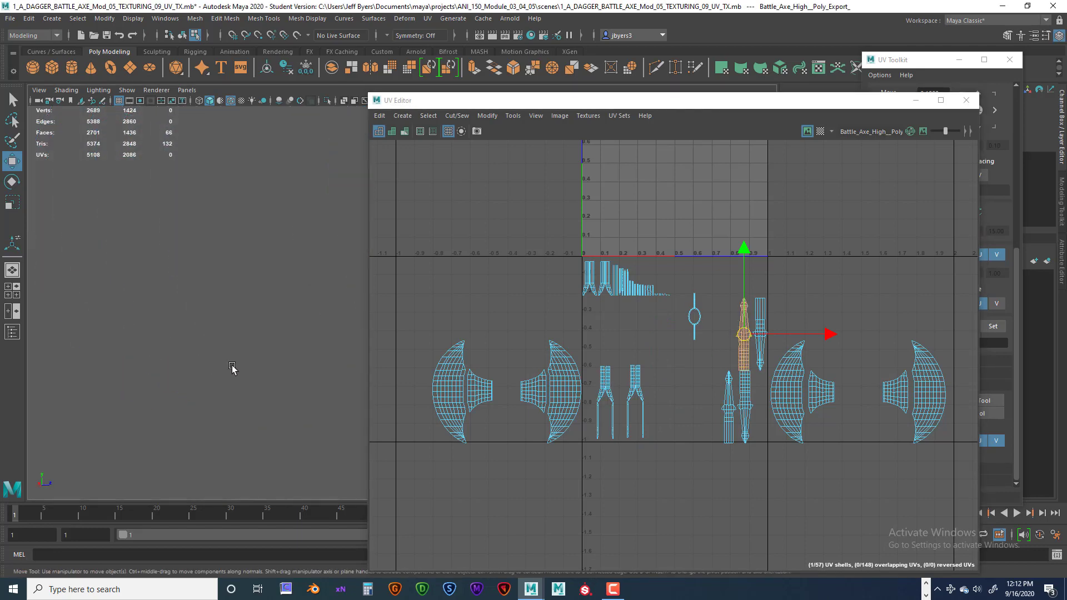
alt+middle_drag(280, 383, 175, 335)
alt+drag(175, 335, 183, 343)
scroll(186, 344, up, 5)
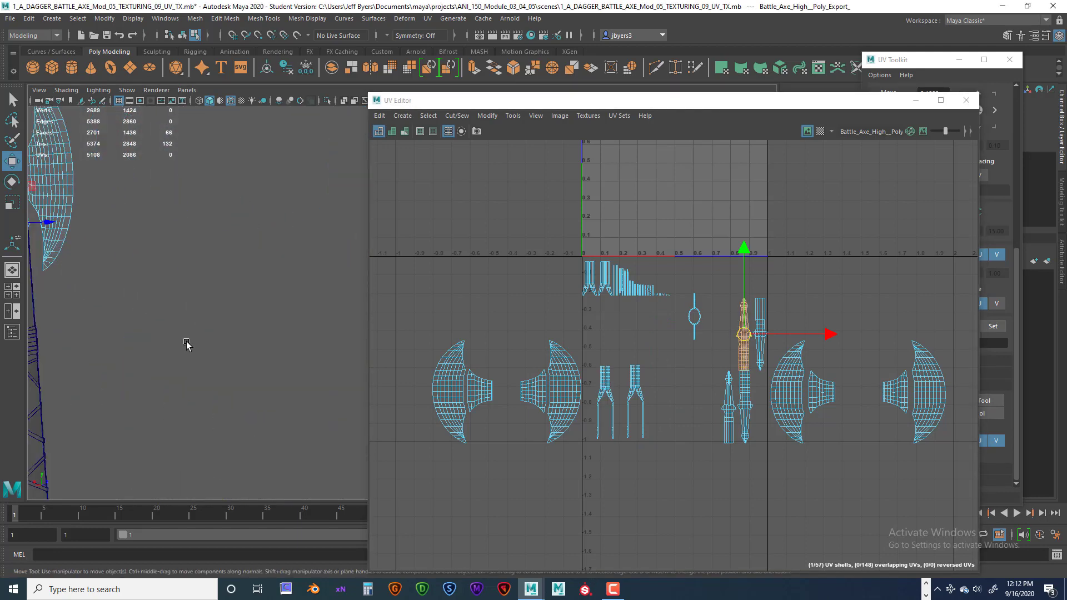
alt+middle_drag(187, 345, 268, 356)
alt+drag(268, 357, 131, 378)
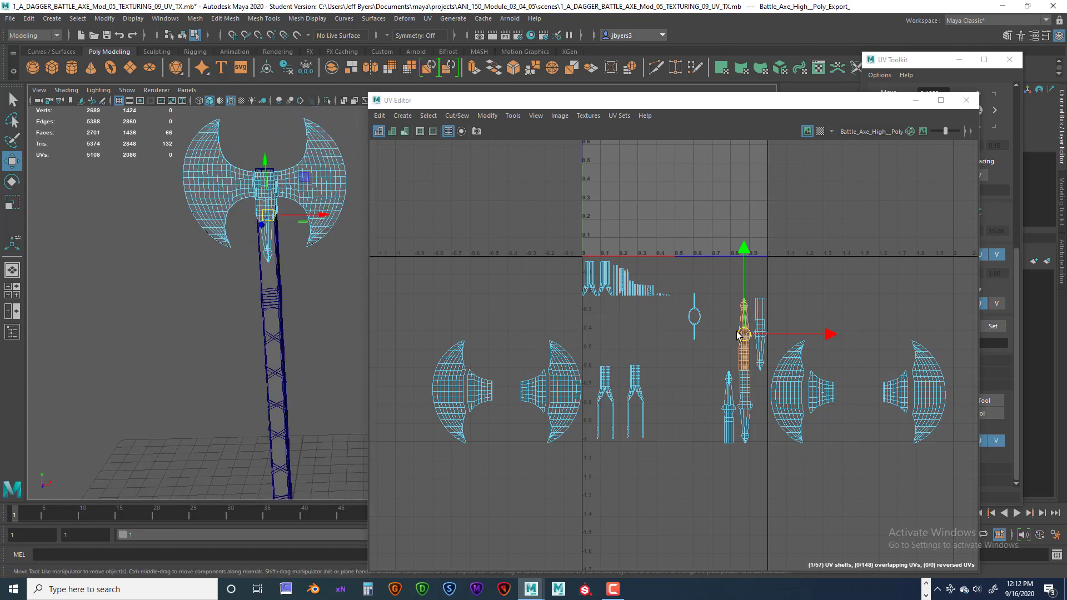
drag(737, 331, 658, 331)
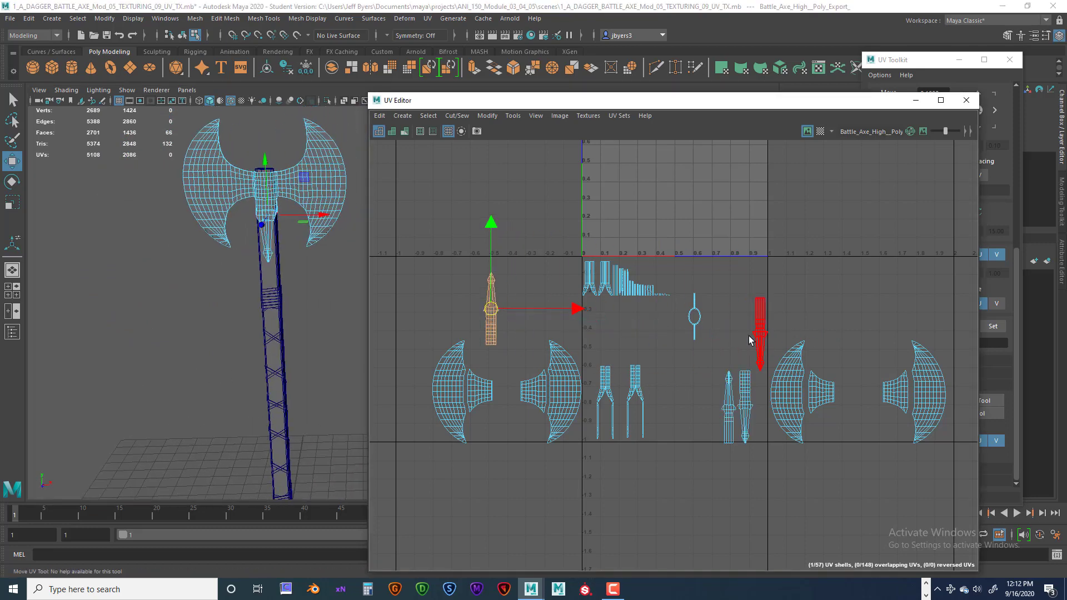
Place two pointed collar shells above the right blade group and the remaining one beside its match above the left group
alt+drag(263, 356, 428, 368)
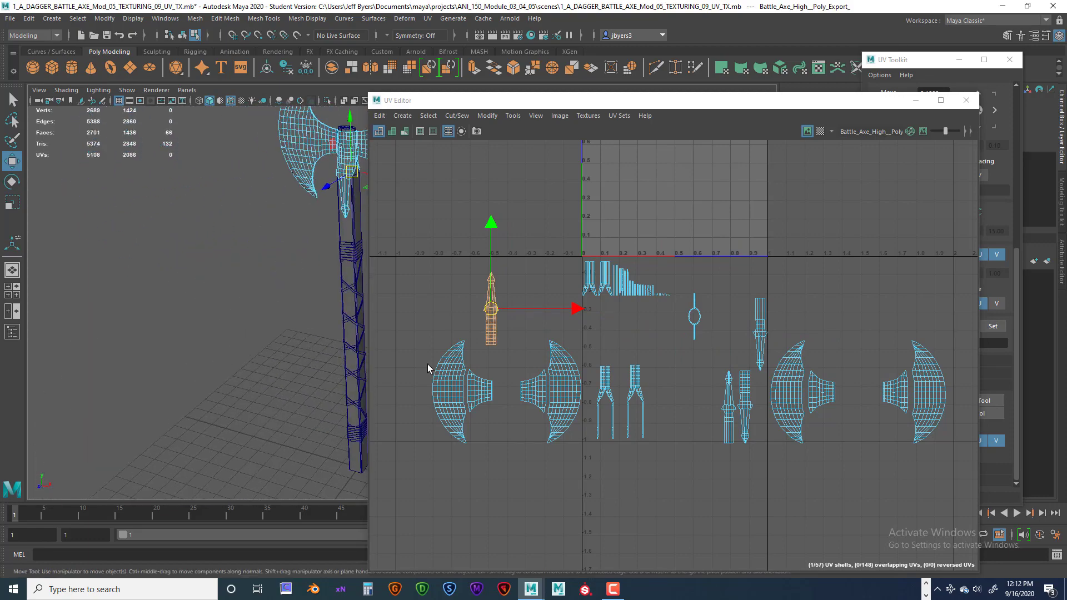
click(605, 384)
alt+drag(330, 305, 642, 381)
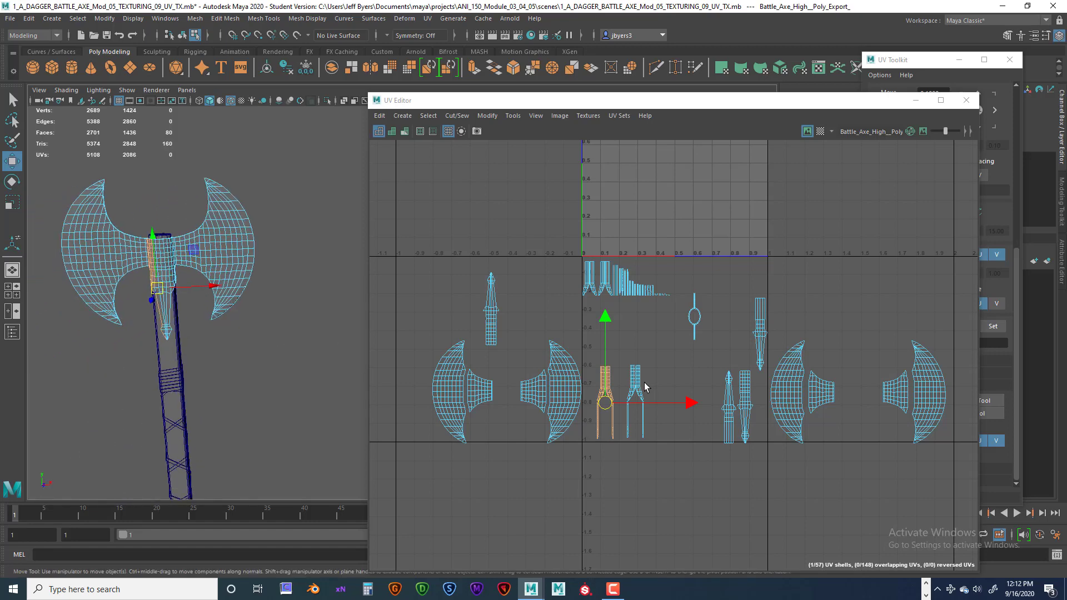
click(635, 382)
click(728, 401)
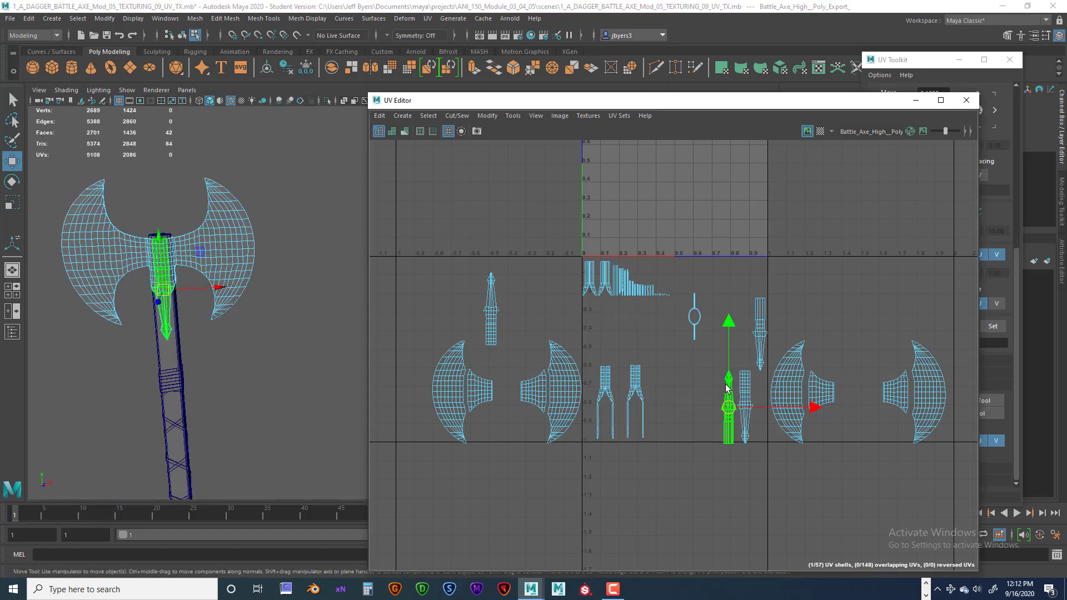
drag(731, 409, 856, 326)
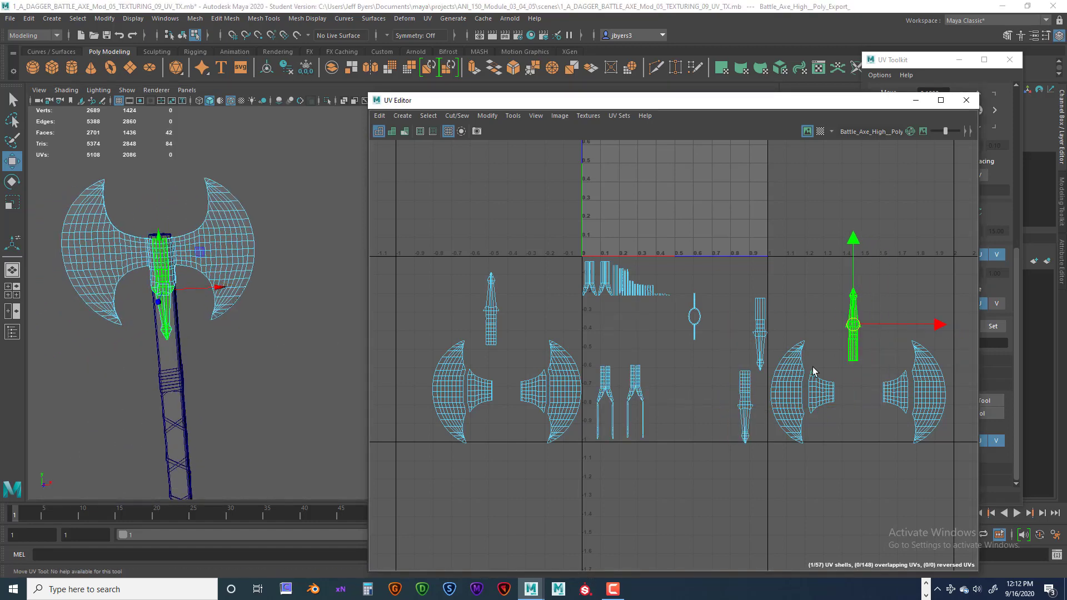
click(743, 398)
drag(748, 406, 887, 326)
click(762, 332)
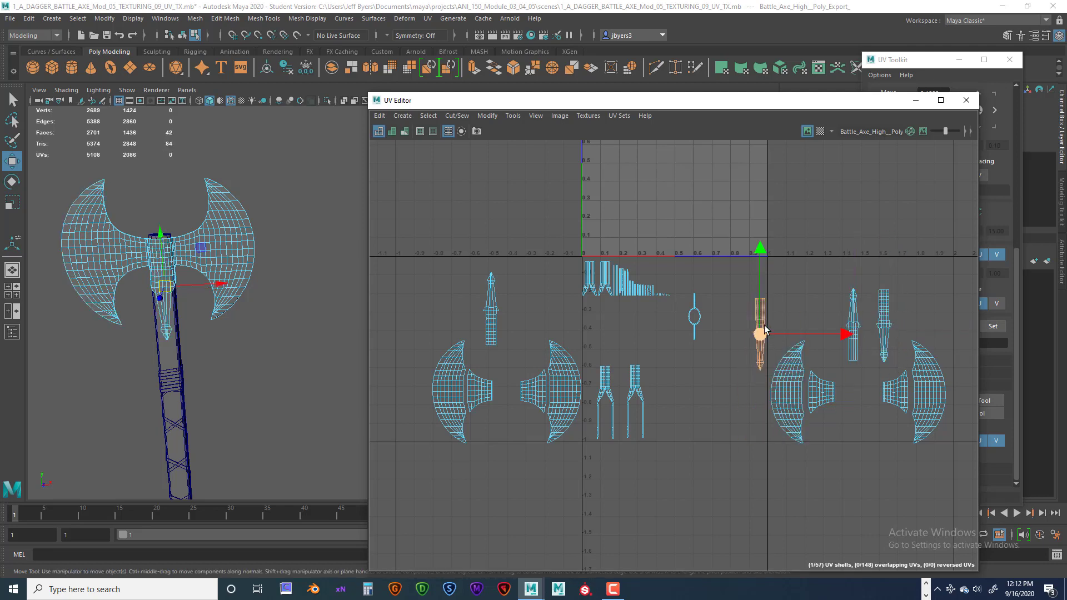
drag(765, 329, 513, 315)
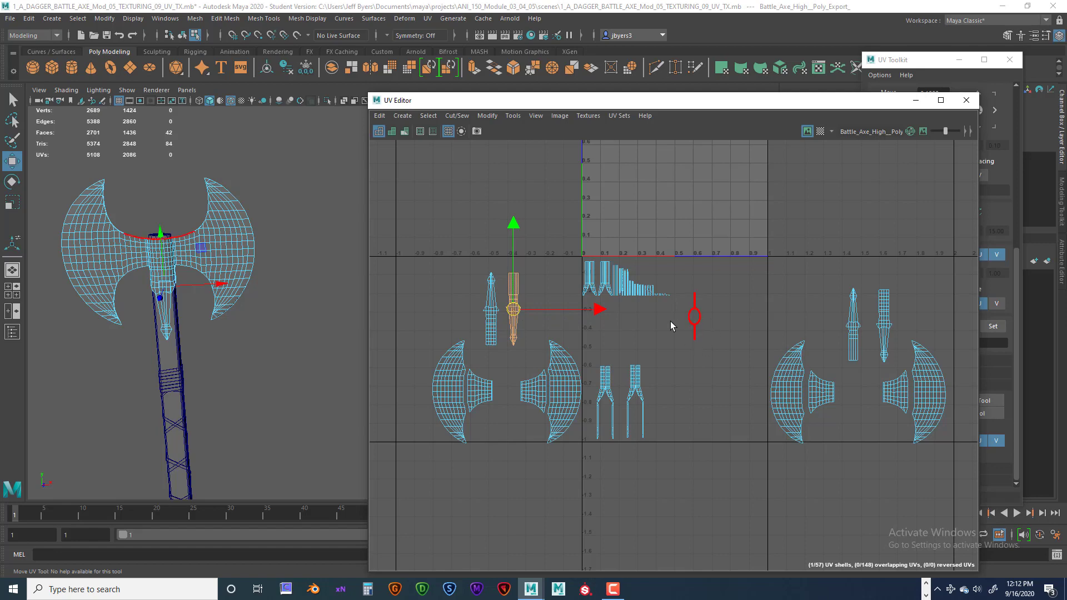
Identify the two short forked shells on the model and move both above the right blade group
click(589, 278)
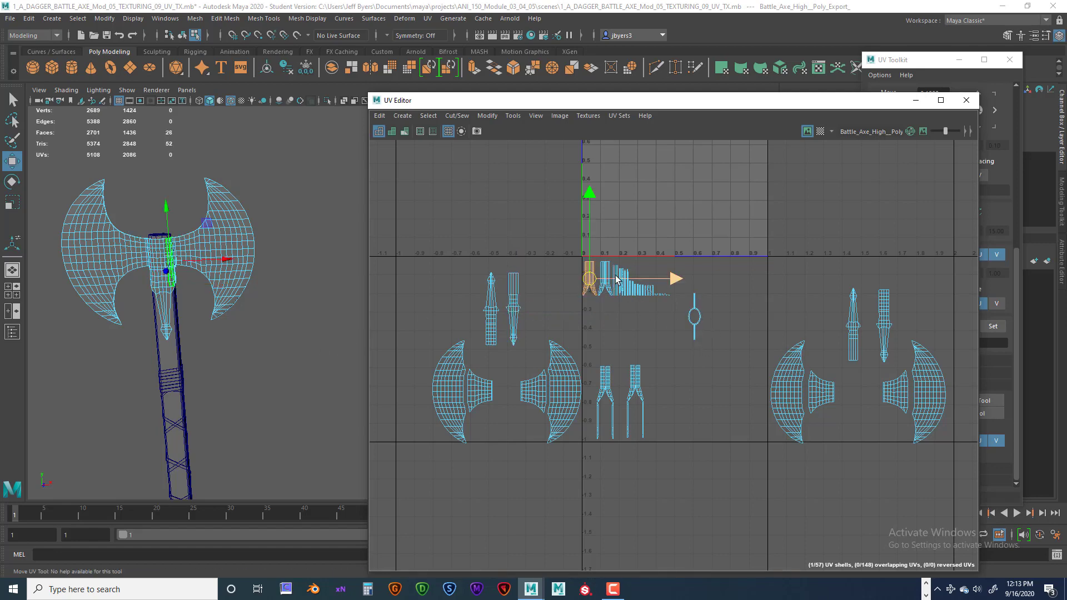
click(606, 271)
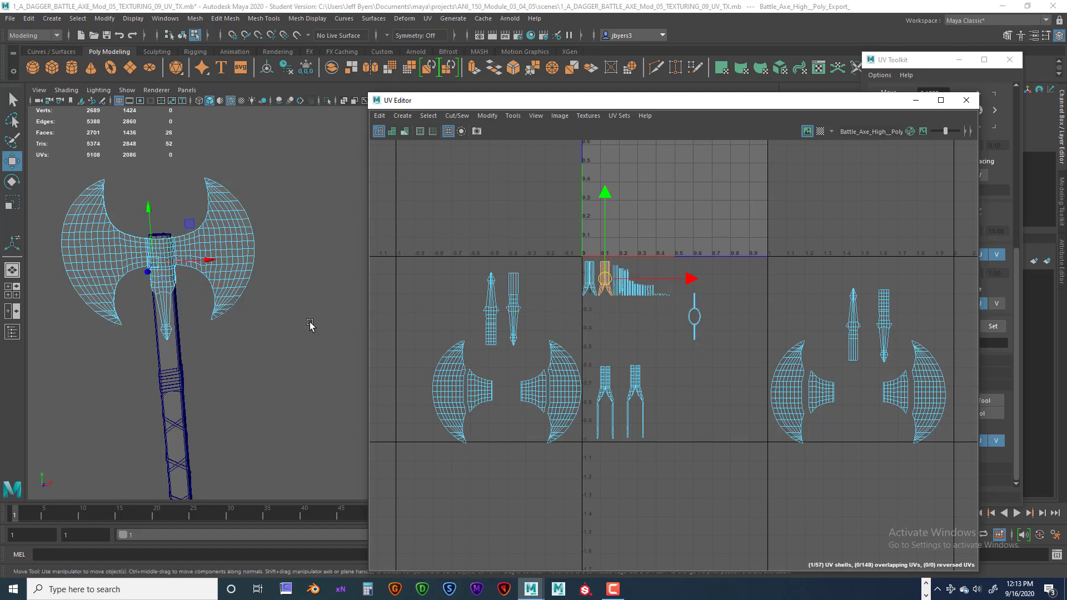
alt+middle_drag(300, 327, 252, 338)
scroll(247, 344, up, 3)
scroll(207, 350, down, 2)
alt+drag(206, 352, 248, 352)
alt+middle_drag(167, 351, 275, 315)
alt+drag(219, 334, 295, 330)
alt+middle_drag(292, 329, 192, 330)
alt+drag(212, 338, 200, 340)
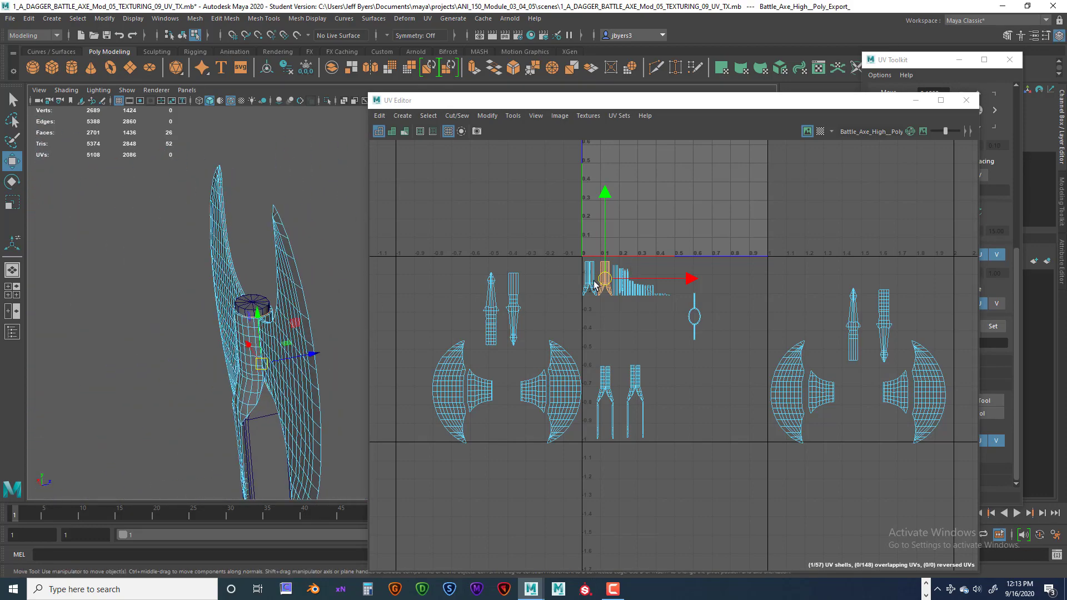
shift+click(593, 282)
drag(596, 281, 803, 270)
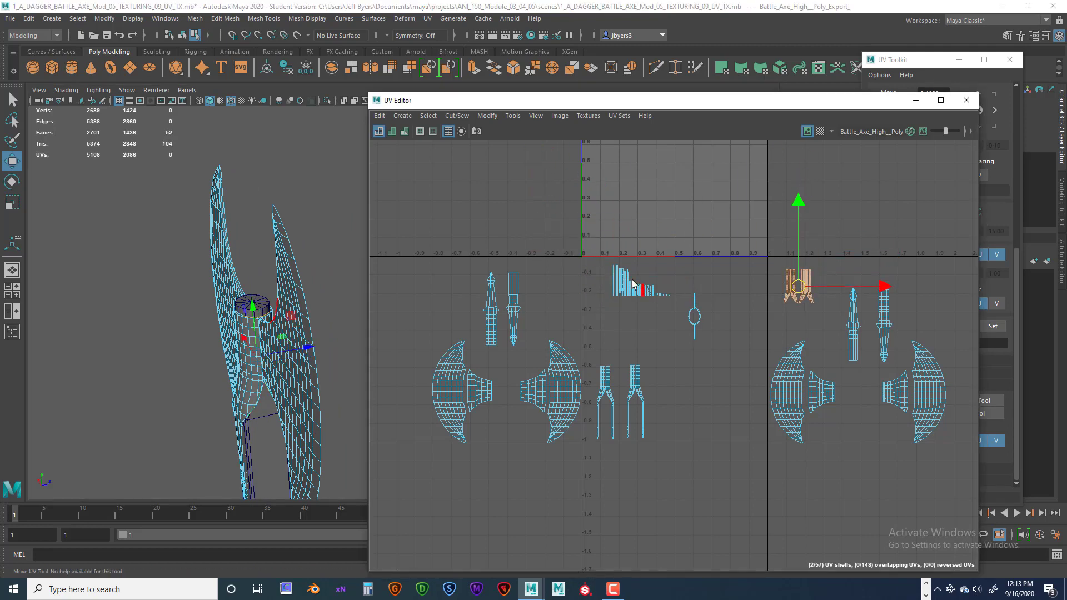
Select the cluster of thin strip shells and examine where they run along the axe head's rim on the model
drag(631, 284, 673, 315)
alt+drag(272, 354, 314, 348)
alt+middle_drag(339, 328, 192, 319)
alt+drag(245, 349, 265, 311)
alt+middle_drag(264, 311, 231, 361)
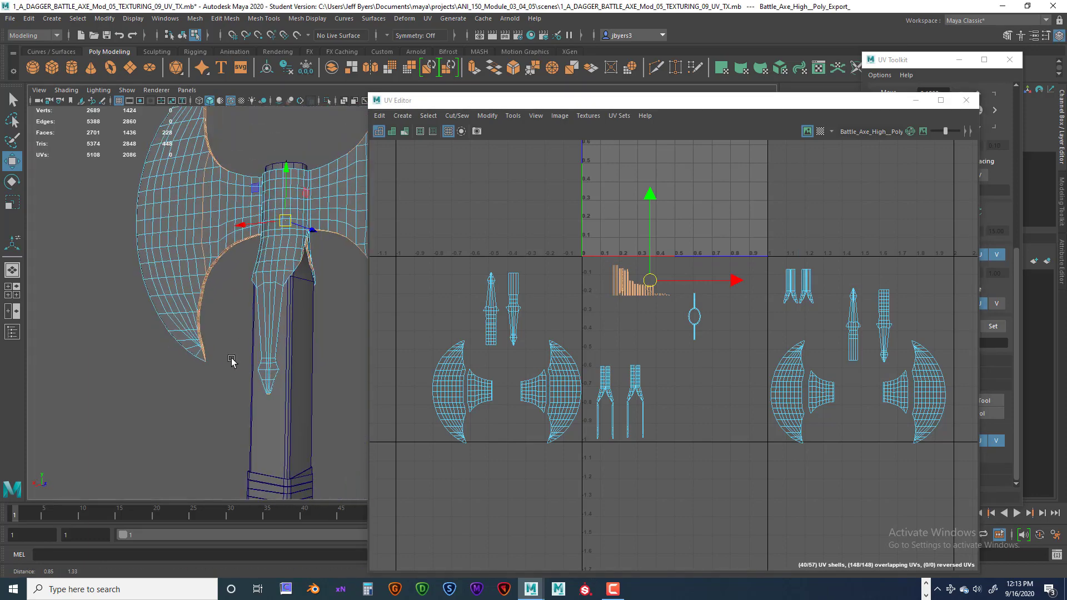
mouse_move(231, 362)
alt+mouse_down()
mouse_move(243, 362)
mouse_move(239, 371)
alt+mouse_up()
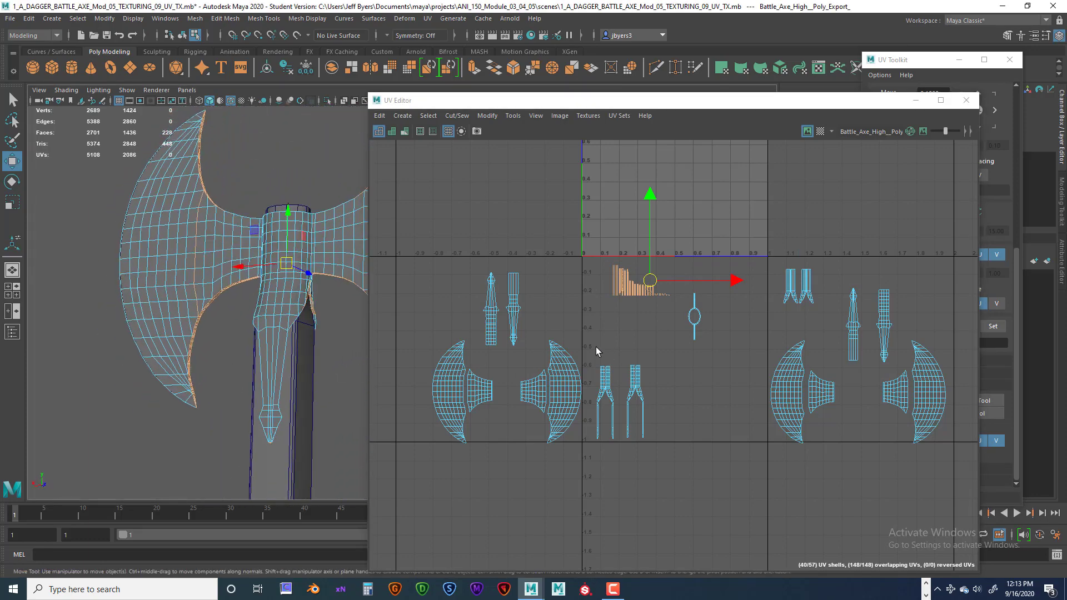
alt+drag(356, 361, 268, 397)
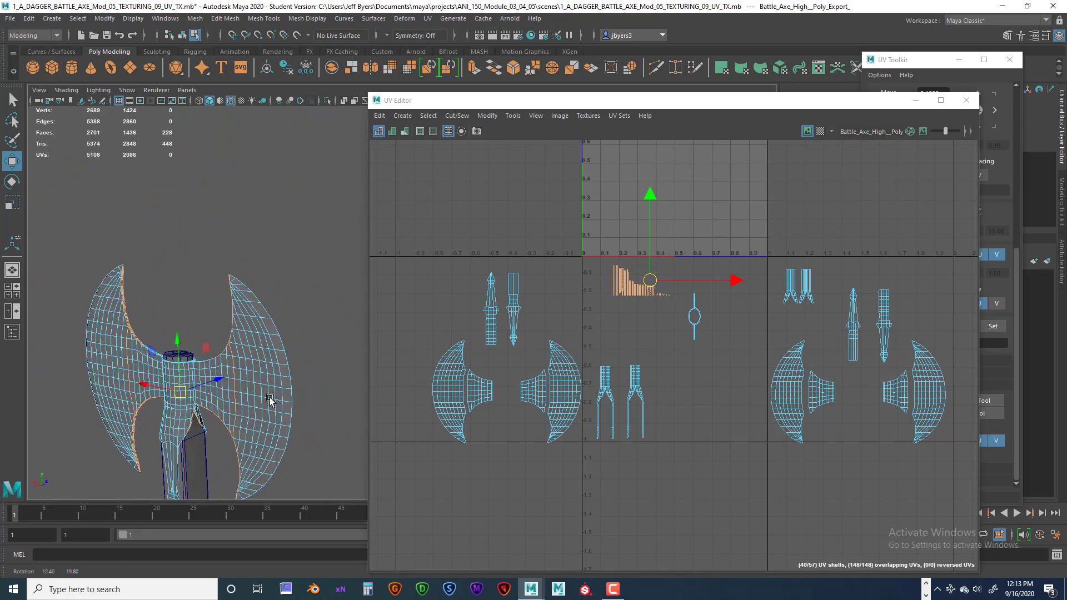
alt+right_drag(269, 398, 385, 313)
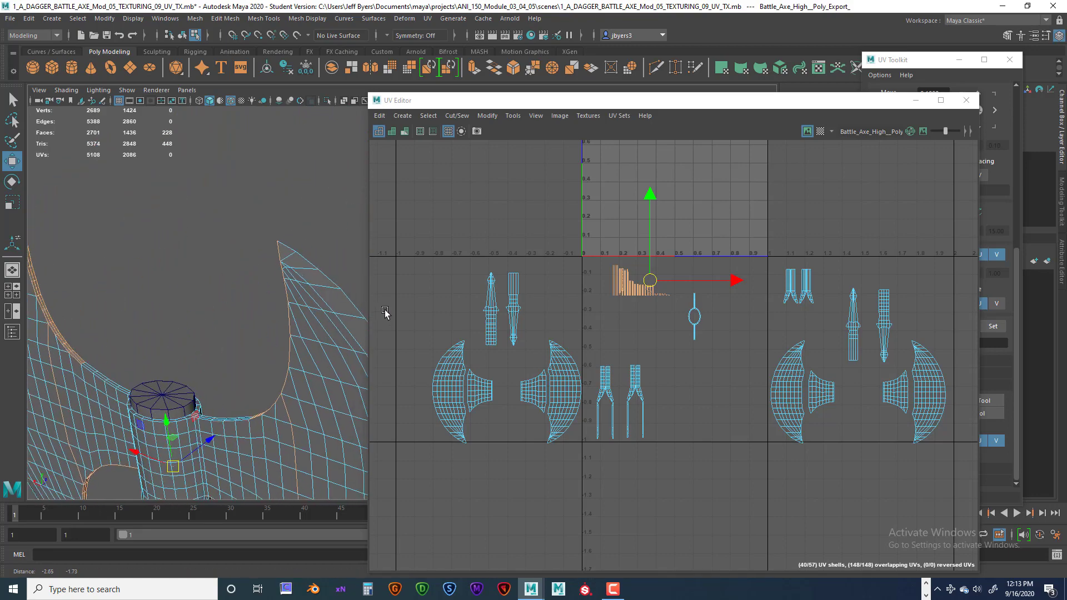
alt+drag(285, 389, 354, 352)
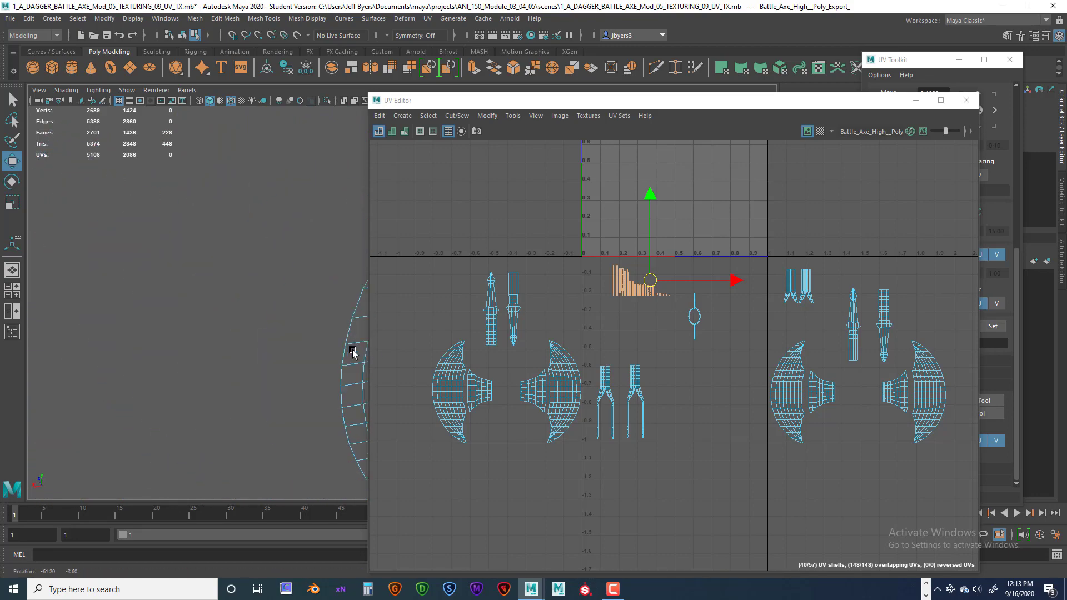
alt+middle_drag(355, 352, 133, 378)
alt+drag(162, 389, 185, 421)
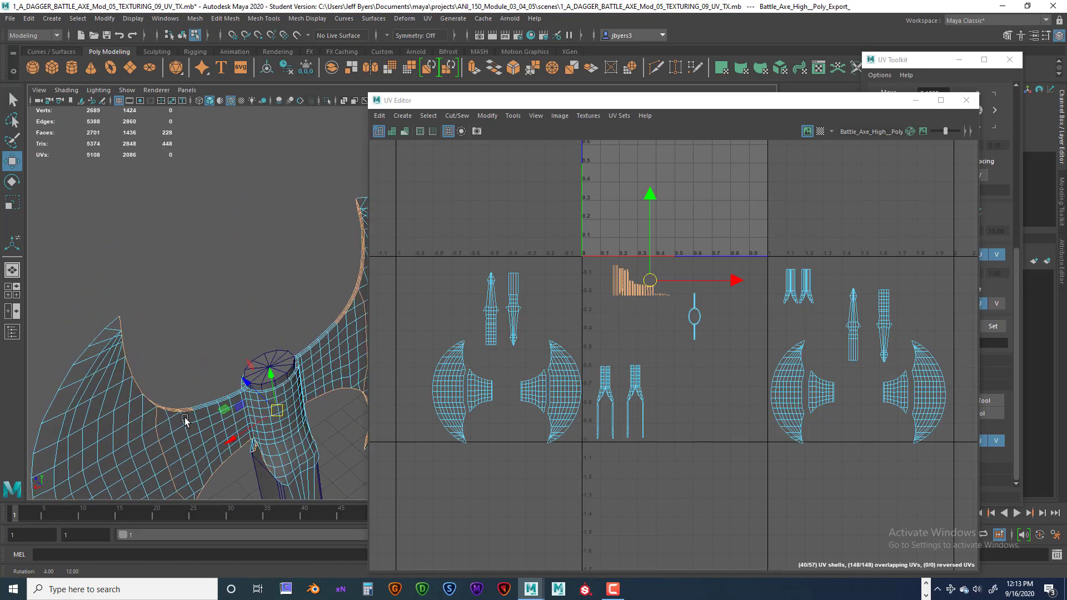
alt+right_drag(241, 418, 400, 409)
alt+middle_drag(267, 381, 287, 422)
alt+drag(273, 435, 312, 364)
alt+middle_drag(313, 364, 241, 405)
alt+drag(241, 405, 294, 382)
alt+middle_drag(308, 371, 237, 398)
alt+drag(271, 404, 267, 395)
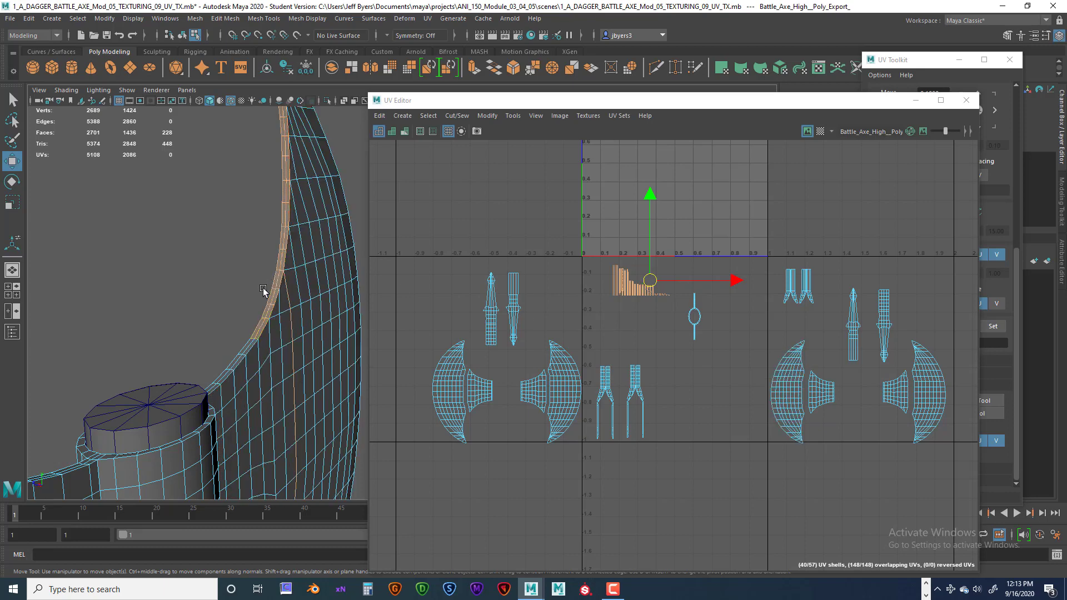
click(262, 306)
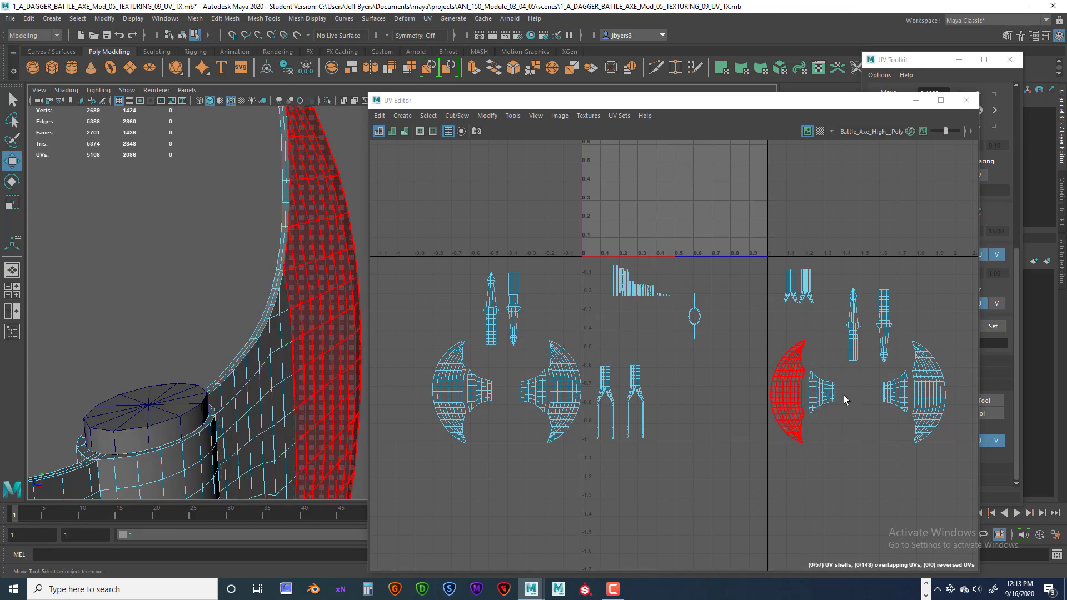
Switch to edge selection and select the upper border edge of the right group's first fan-shaped shell to look for its counterpart
scroll(908, 395, up, 5)
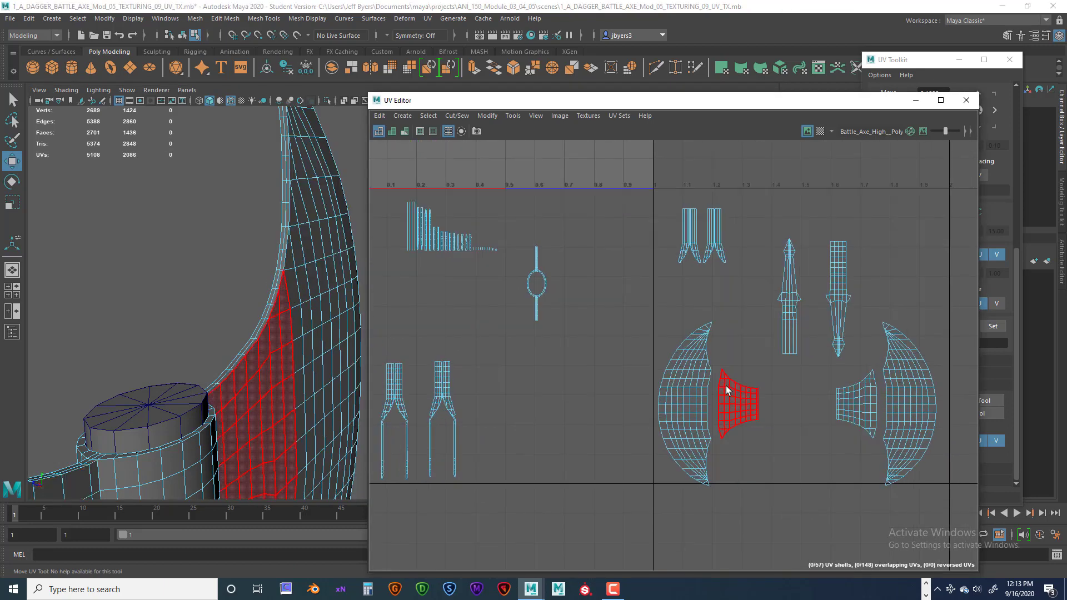
right_drag(683, 384, 682, 355)
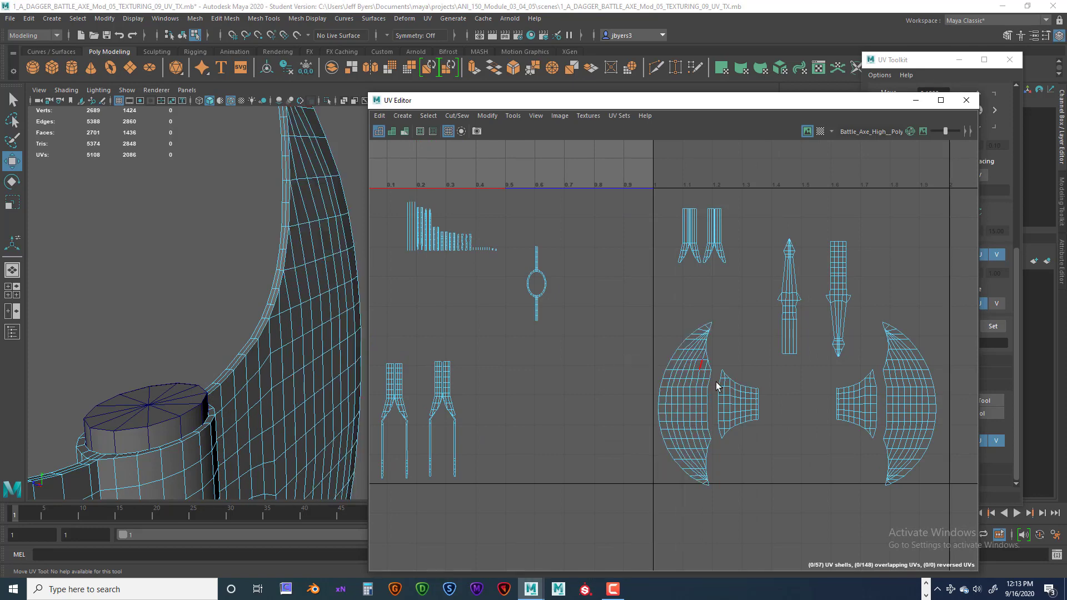
scroll(717, 387, up, 4)
click(702, 322)
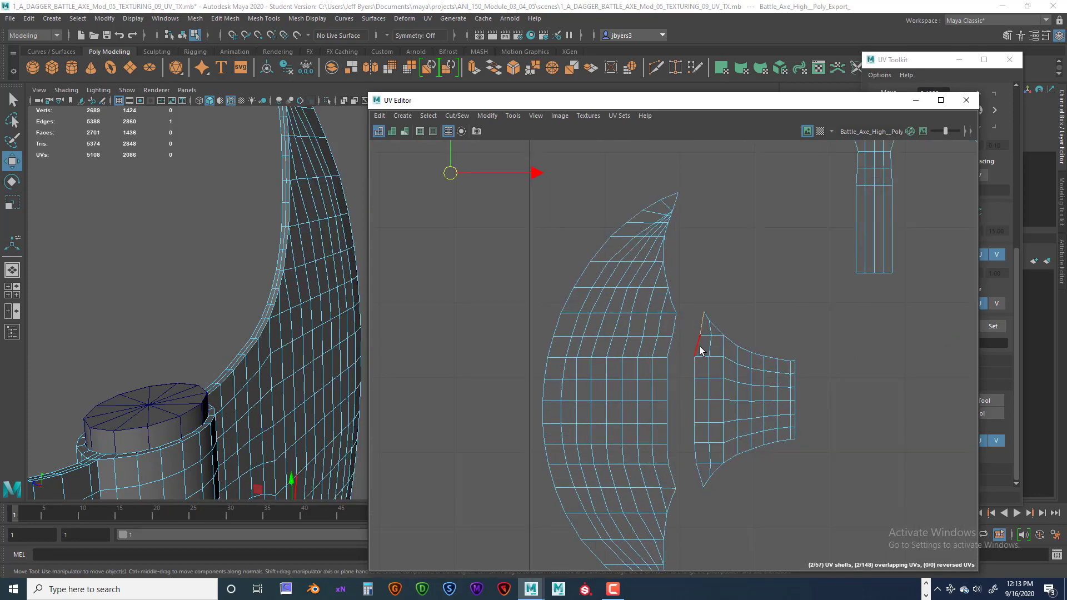
scroll(722, 366, down, 5)
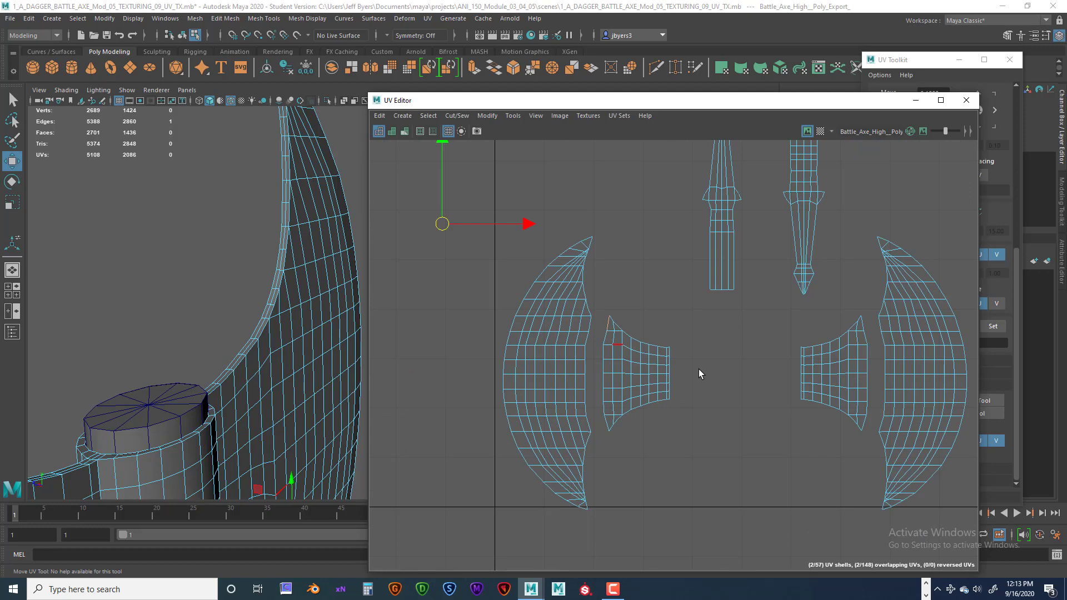
scroll(722, 398, up, 5)
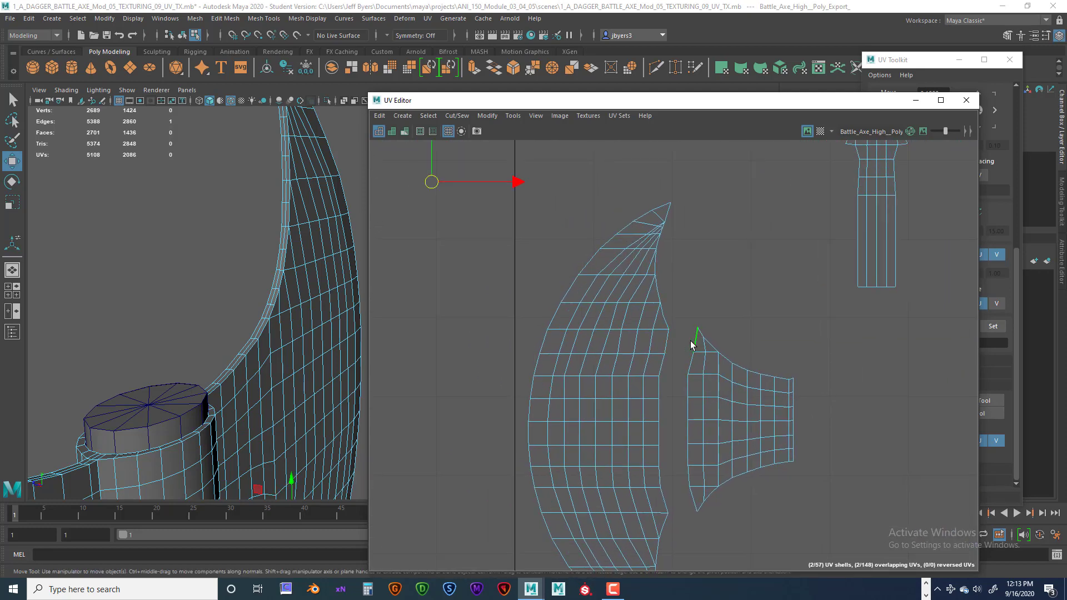
scroll(692, 344, down, 6)
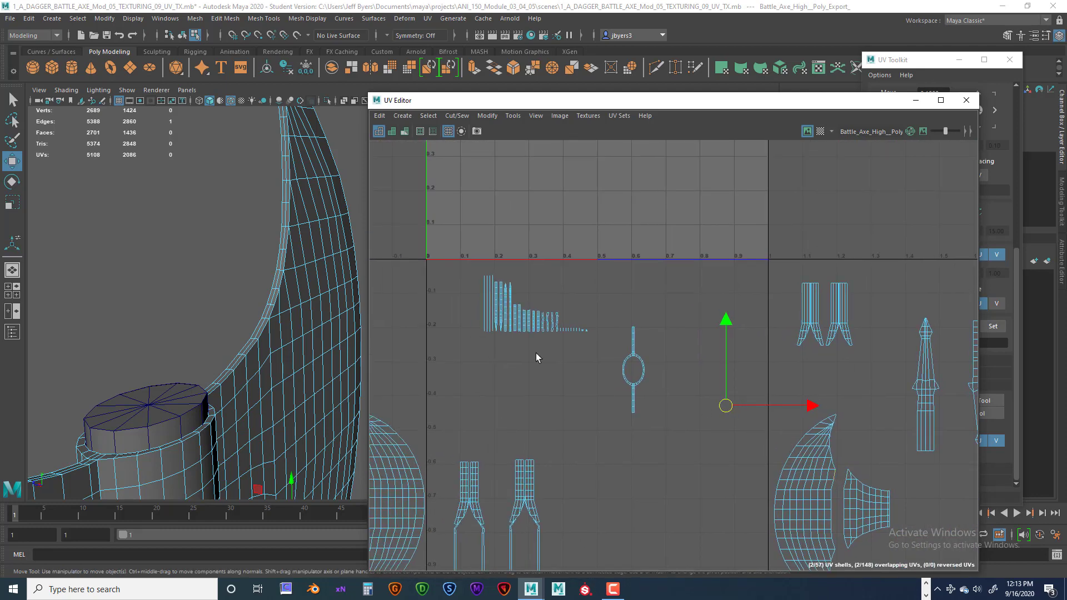
Select the corresponding upper edge on the inner border of the neighbouring crescent blade shell and check for its match across the layout
scroll(542, 358, up, 2)
scroll(591, 372, down, 4)
alt+middle_drag(620, 388, 635, 336)
scroll(764, 337, down, 3)
scroll(775, 393, up, 6)
scroll(704, 369, up, 5)
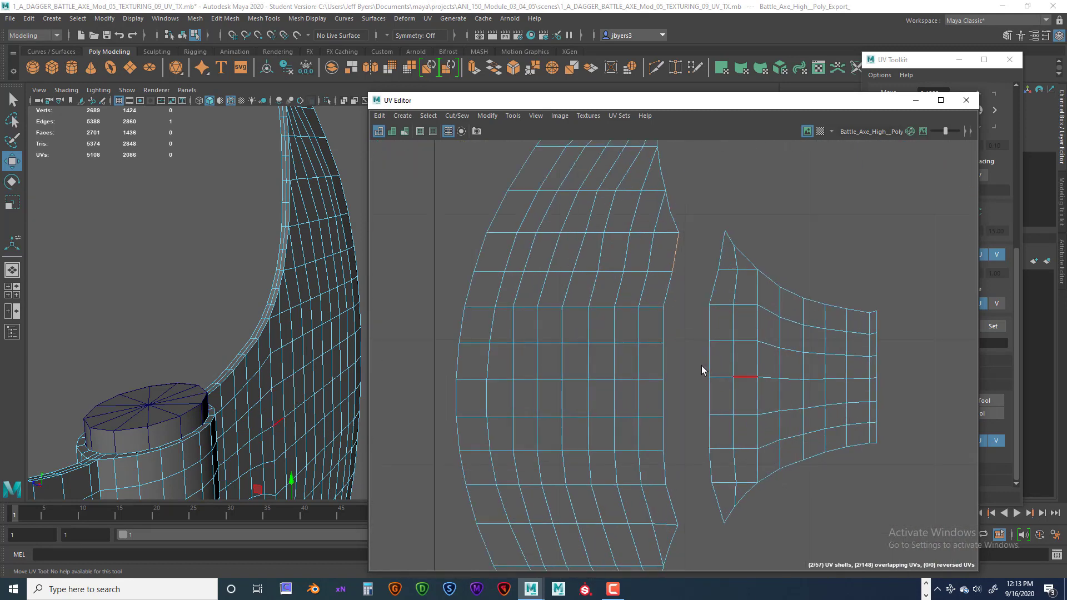
right_click(701, 324)
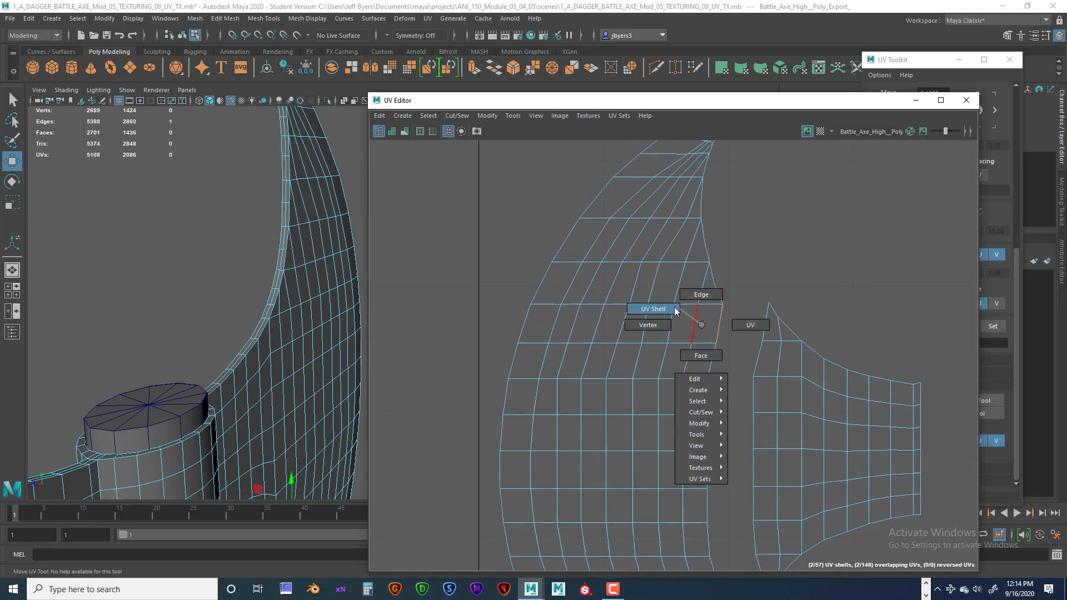
click(705, 302)
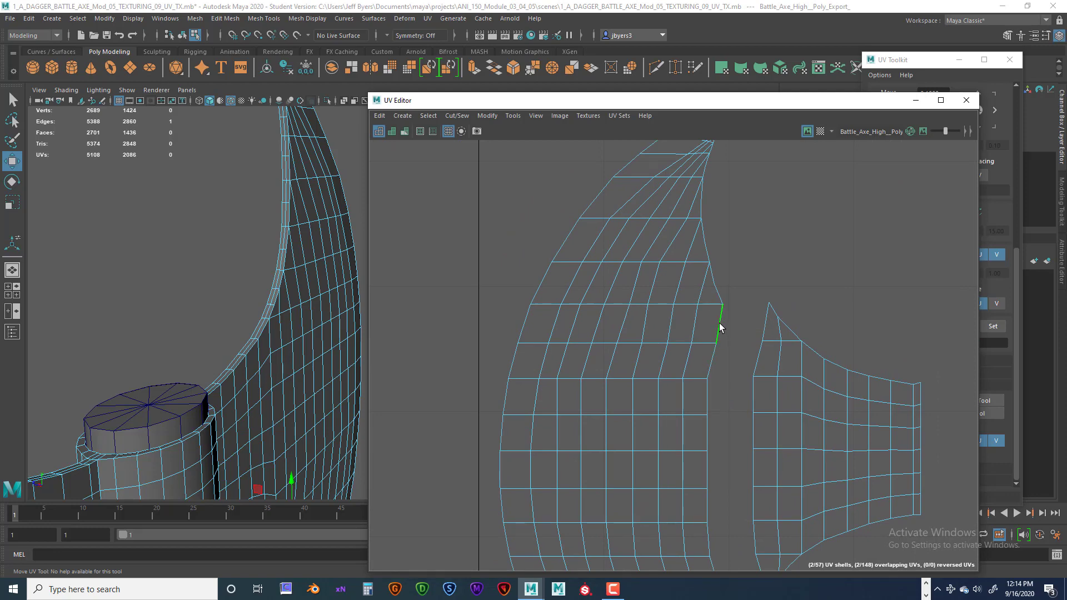
scroll(747, 329, down, 8)
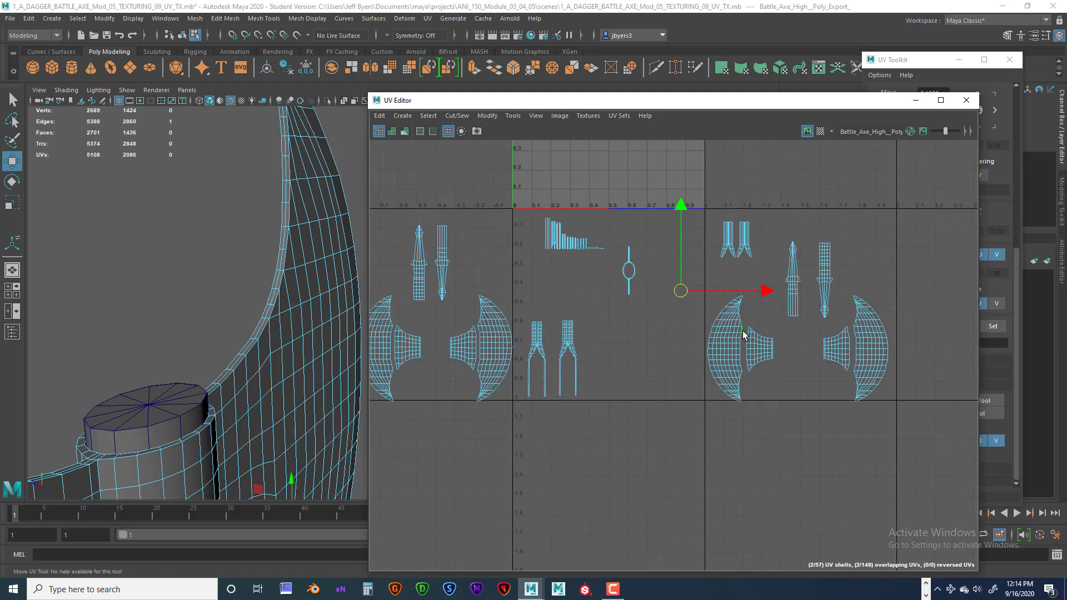
scroll(691, 369, up, 10)
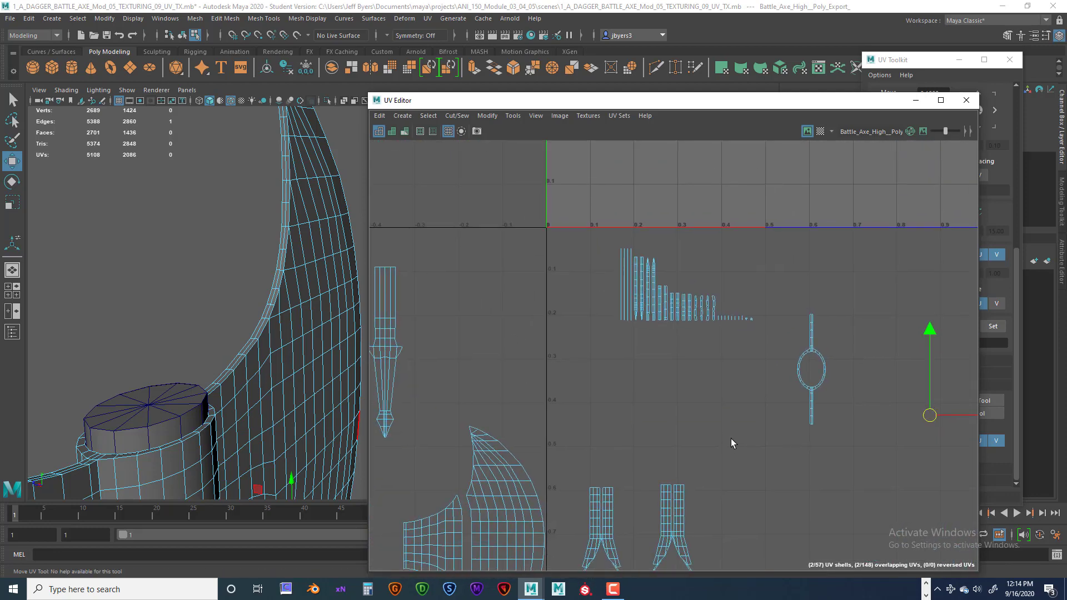
Examine the blade's curved rim on the model and select the upper edge at the fan-shaped shell's narrow end to locate it
scroll(665, 376, down, 2)
alt+drag(311, 418, 275, 345)
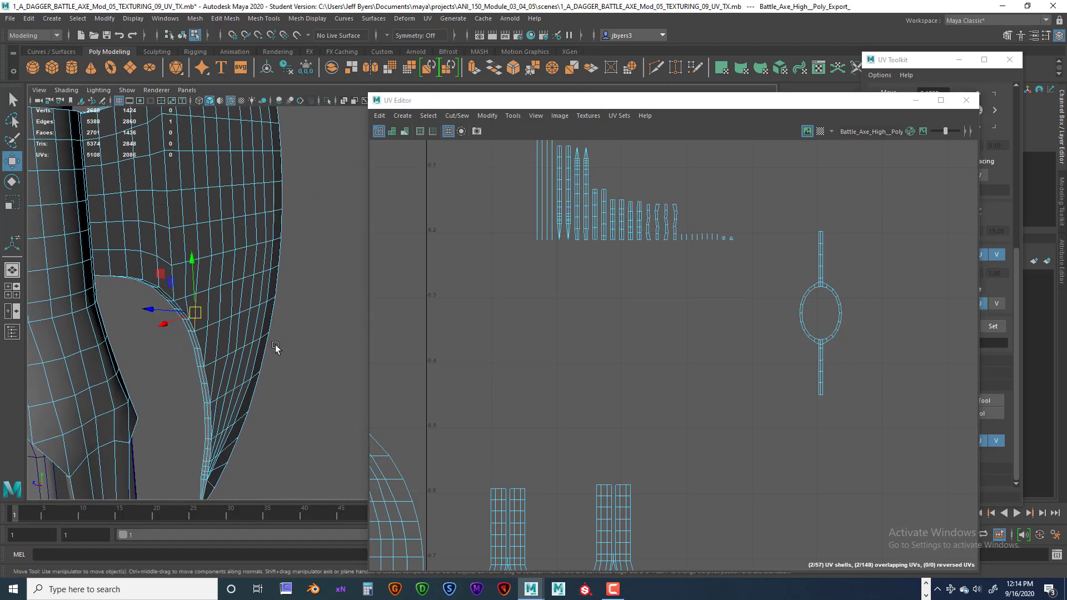
alt+middle_drag(275, 346, 292, 378)
alt+drag(292, 378, 280, 372)
alt+middle_drag(797, 375, 600, 112)
alt+middle_drag(685, 345, 659, 495)
alt+middle_drag(679, 356, 379, 269)
scroll(689, 351, down, 3)
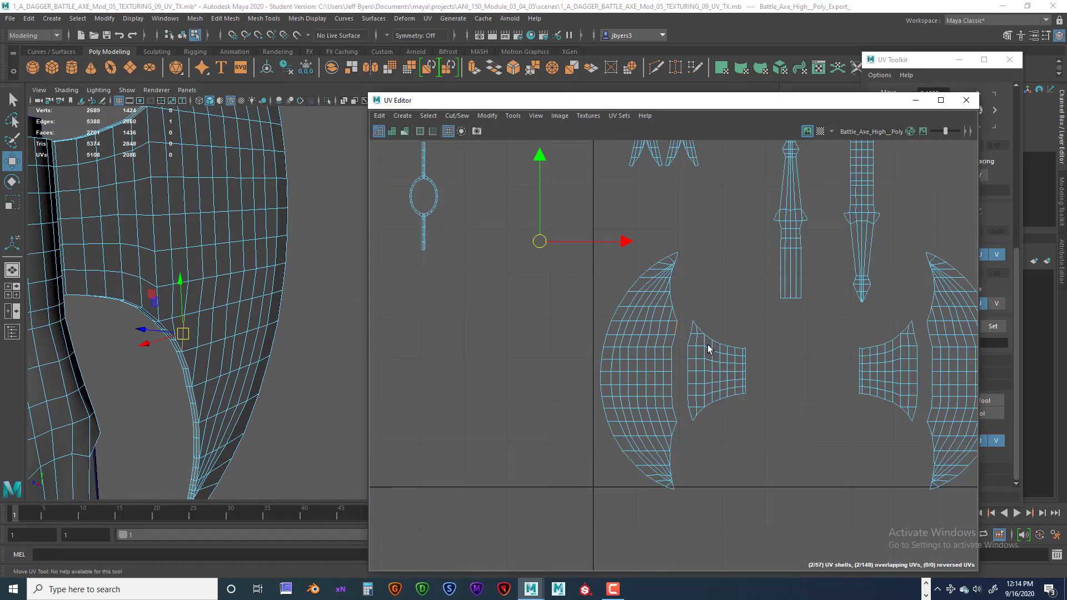
alt+middle_drag(747, 336, 754, 415)
click(750, 430)
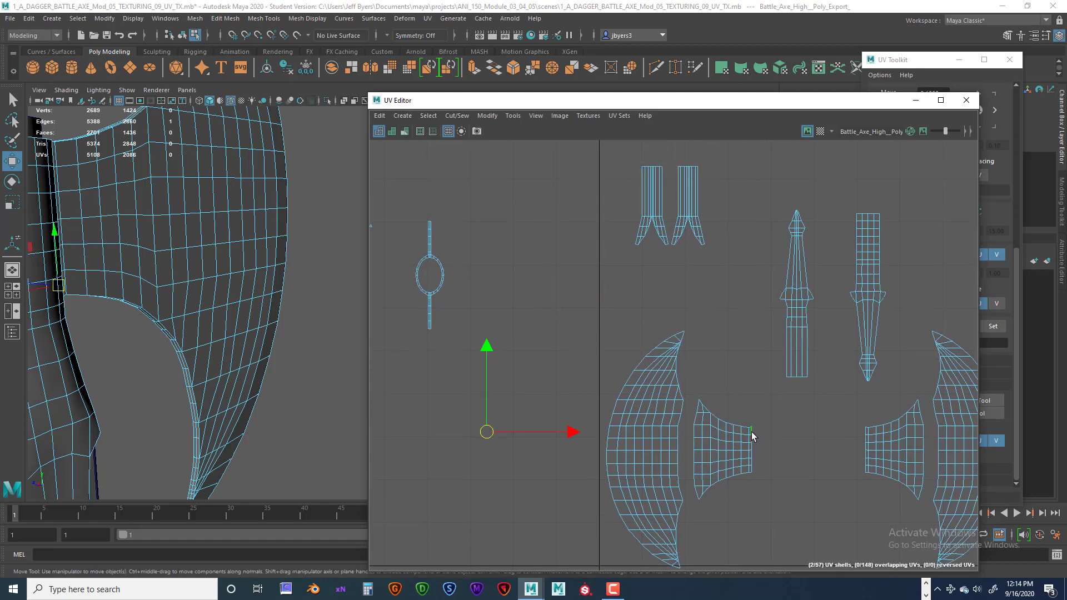
alt+middle_drag(577, 373, 900, 264)
alt+middle_drag(726, 405, 578, 375)
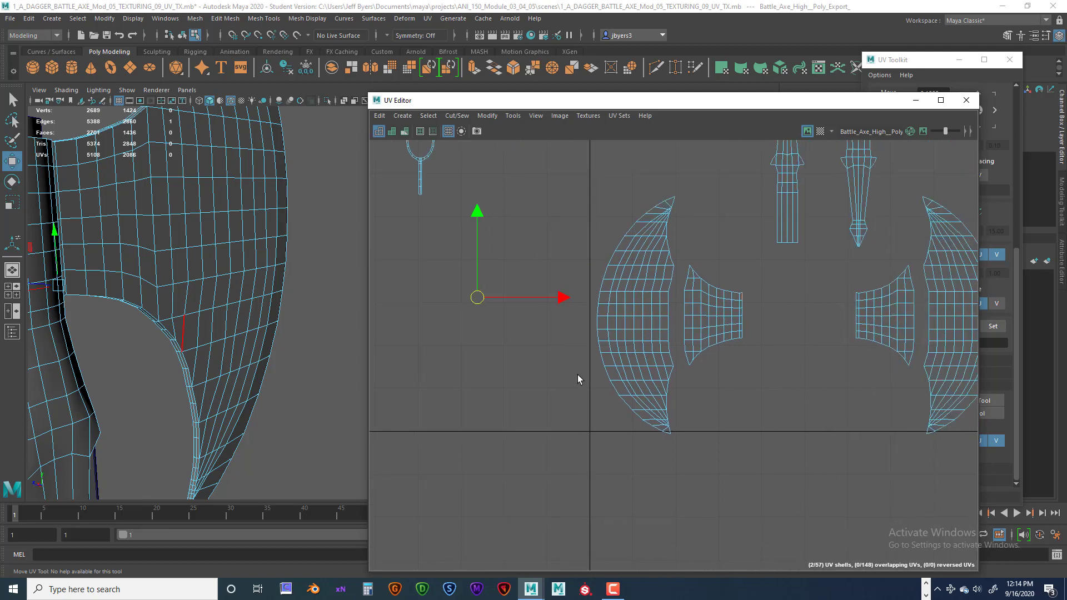
Select the facing upper border edges of the crescent blade shell and the fan-shaped shell together
alt+right_drag(640, 382, 714, 382)
alt+middle_drag(748, 211, 705, 295)
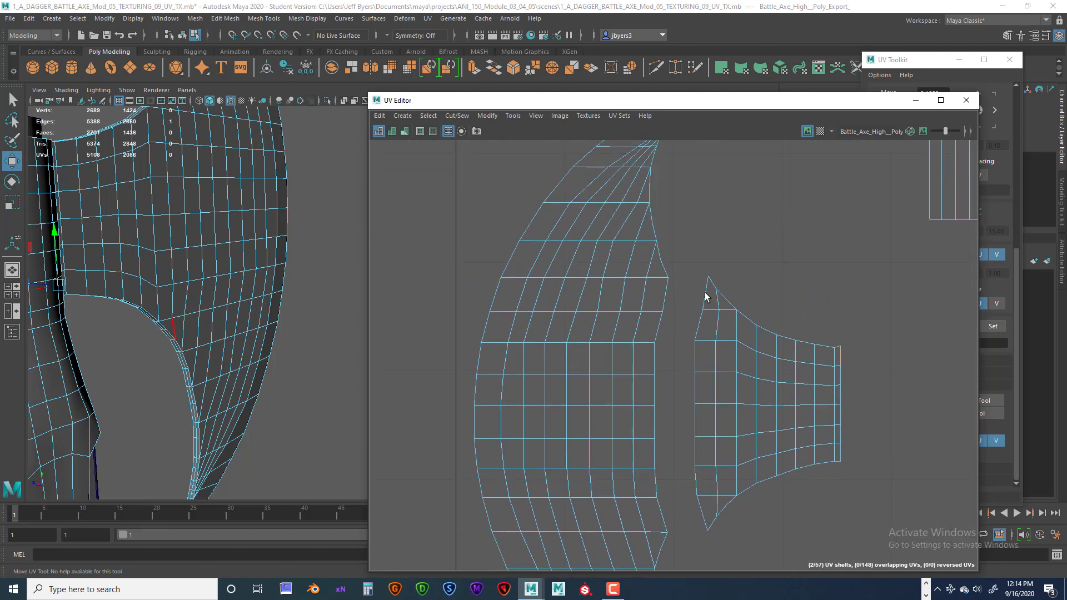
key(w)
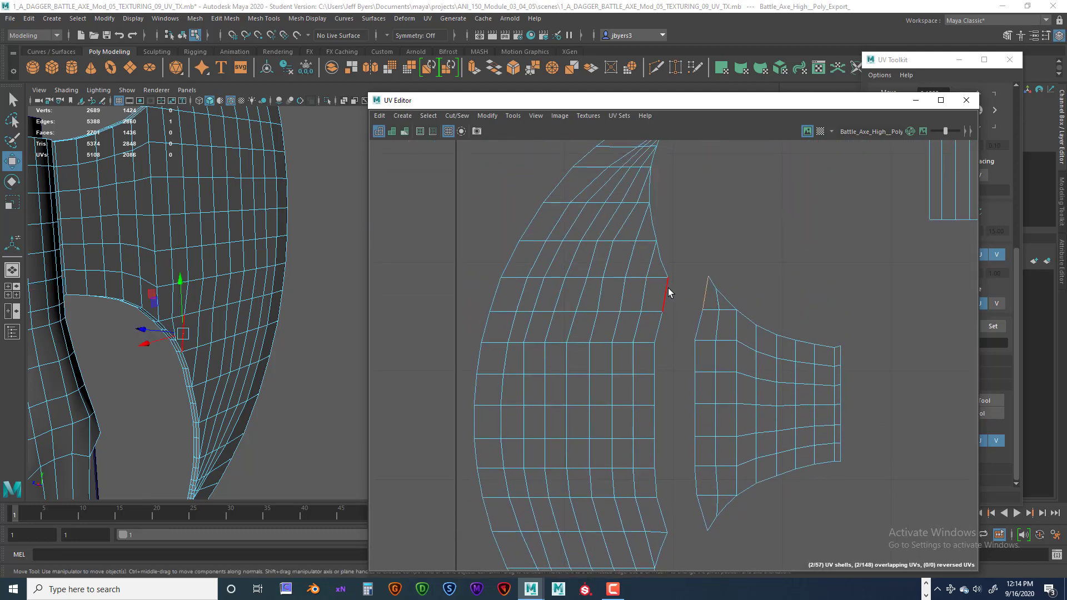
click(667, 294)
shift+click(707, 293)
scroll(822, 305, down, 8)
alt+middle_drag(885, 324, 874, 392)
scroll(728, 329, down, 4)
scroll(727, 328, down, 2)
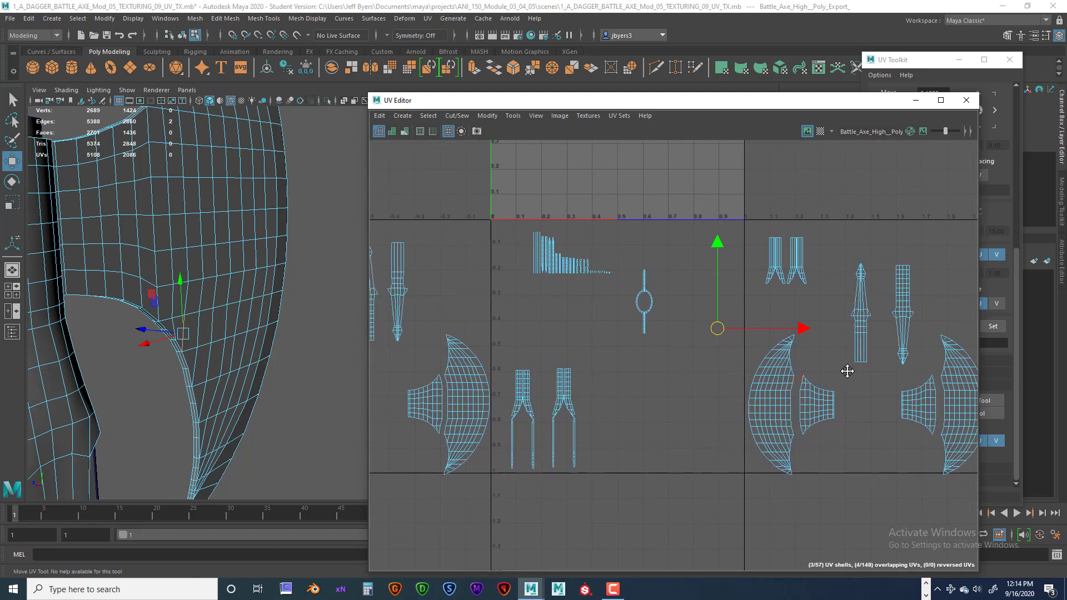
scroll(825, 365, up, 1)
alt+middle_drag(782, 354, 764, 336)
scroll(878, 337, down, 2)
alt+middle_drag(837, 367, 872, 360)
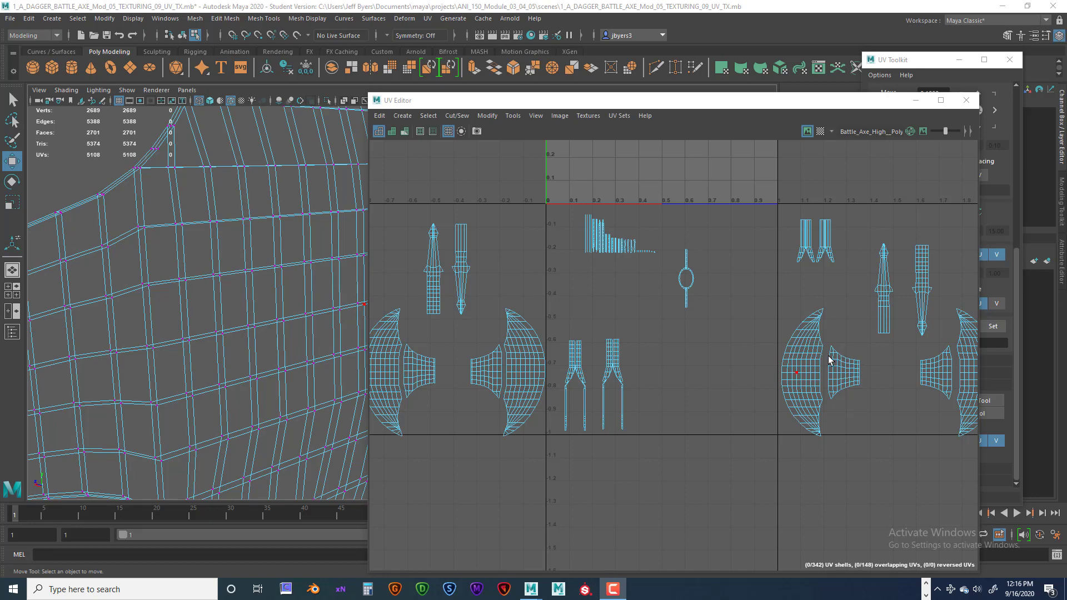
Switch the model to vertex selection and select the vertices at one point on the seam between the blade and its inner section
right_drag(827, 355, 827, 327)
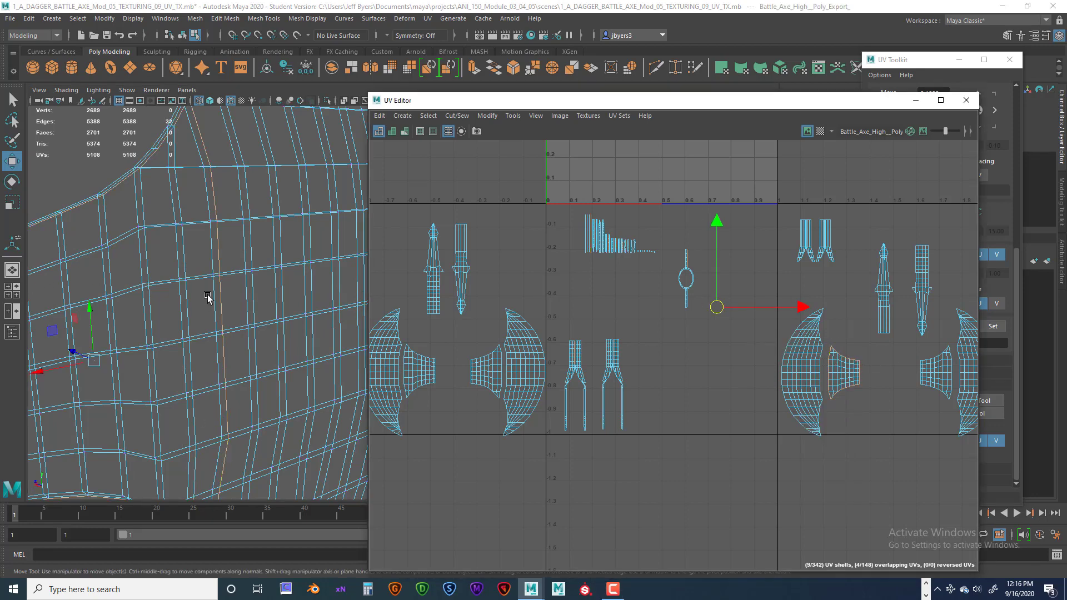
alt+right_drag(207, 295, 301, 314)
alt+middle_drag(114, 268, 263, 315)
alt+right_drag(264, 316, 335, 334)
alt+middle_drag(232, 292, 263, 286)
right_drag(267, 282, 241, 292)
drag(260, 287, 274, 307)
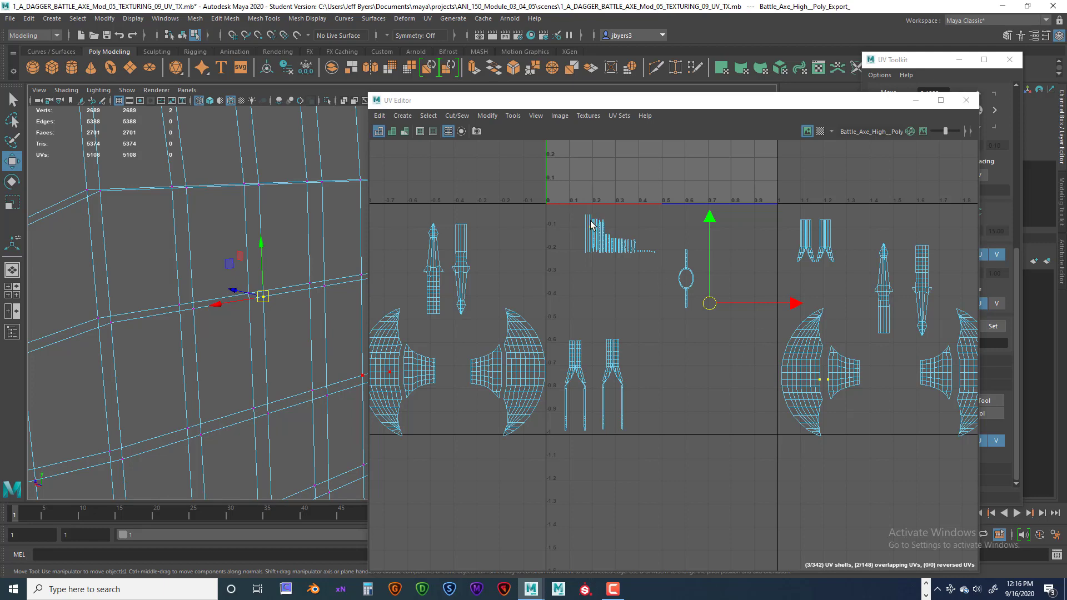
In the front view, select the full column of vertices along the seam between the left blade and its inner section
scroll(250, 269, down, 3)
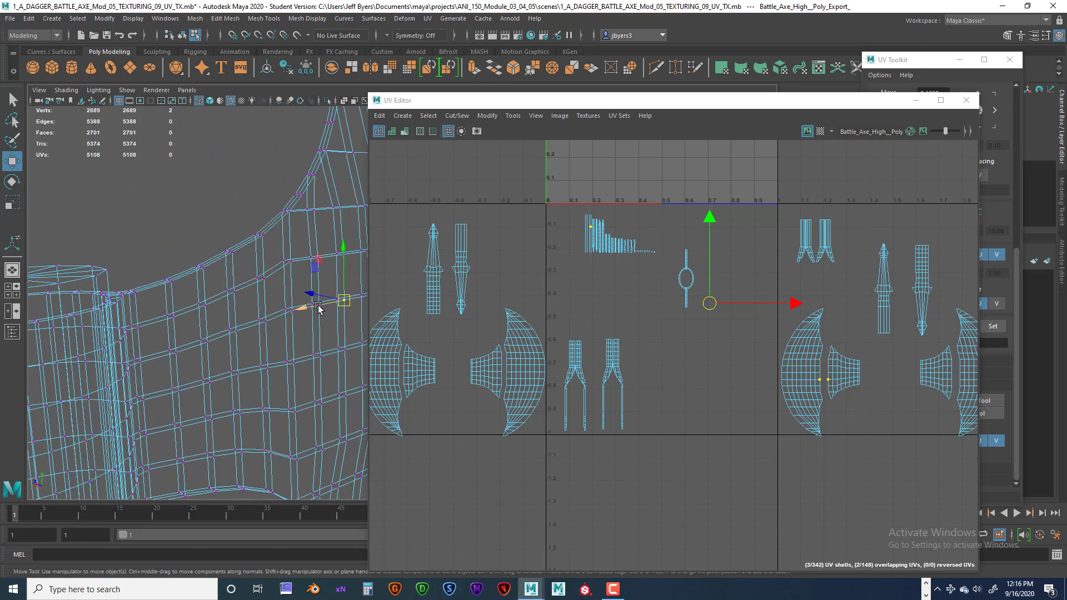
key(space)
key(space)
scroll(291, 371, down, 5)
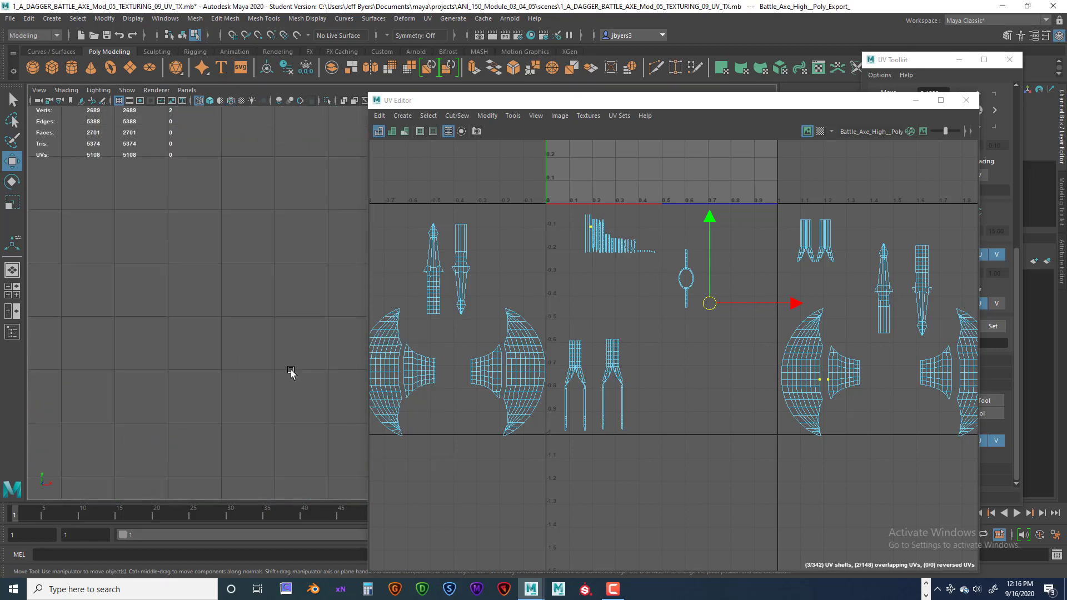
alt+middle_drag(296, 340, 217, 317)
alt+middle_drag(179, 180, 606, 287)
scroll(196, 328, up, 3)
scroll(247, 282, up, 6)
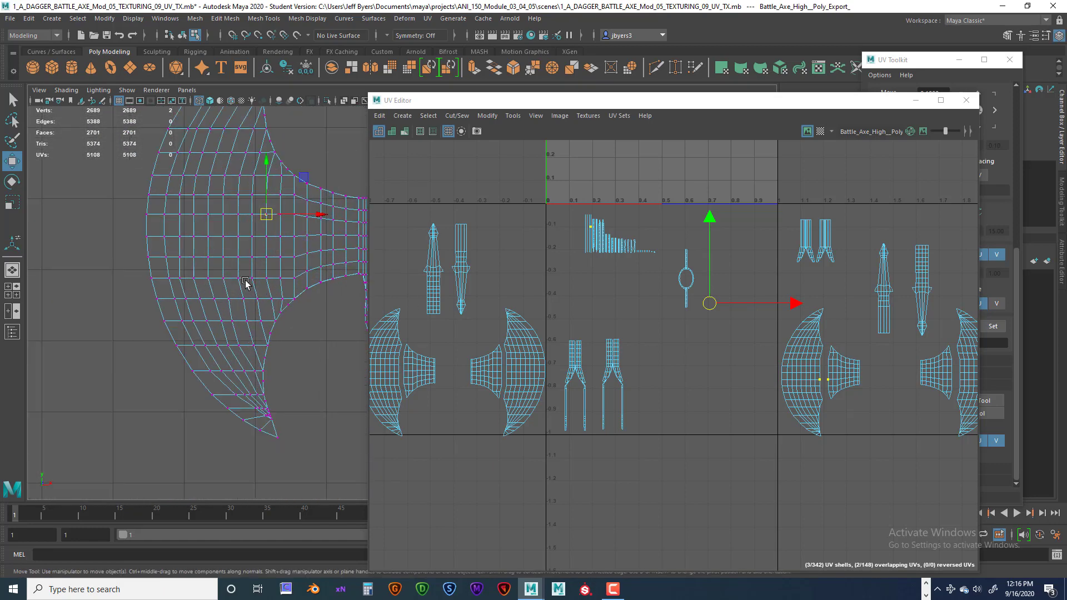
alt+middle_drag(237, 253, 277, 326)
scroll(225, 334, up, 3)
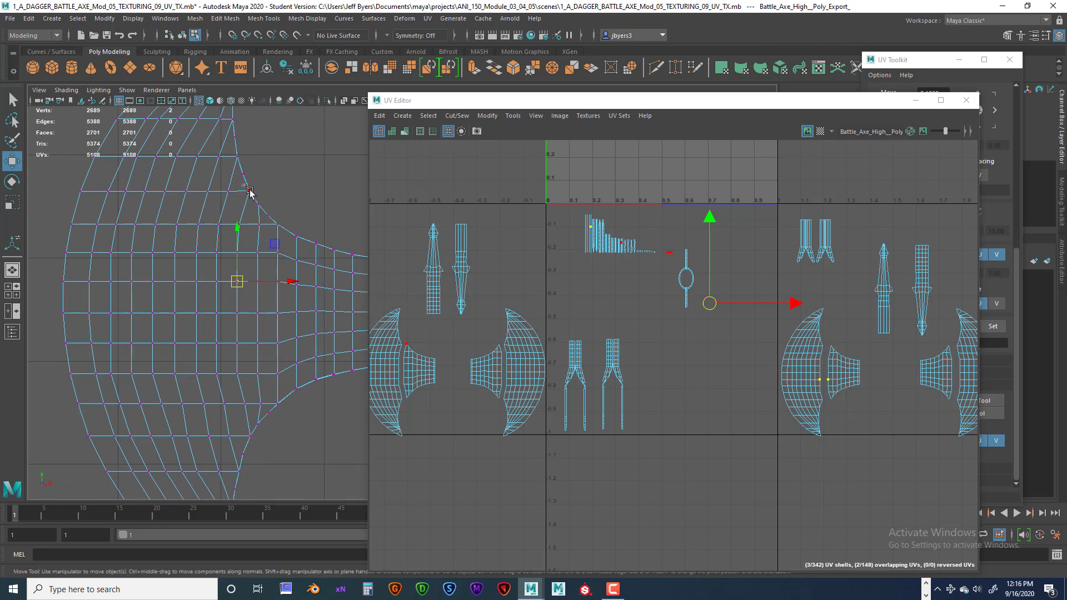
drag(255, 199, 259, 441)
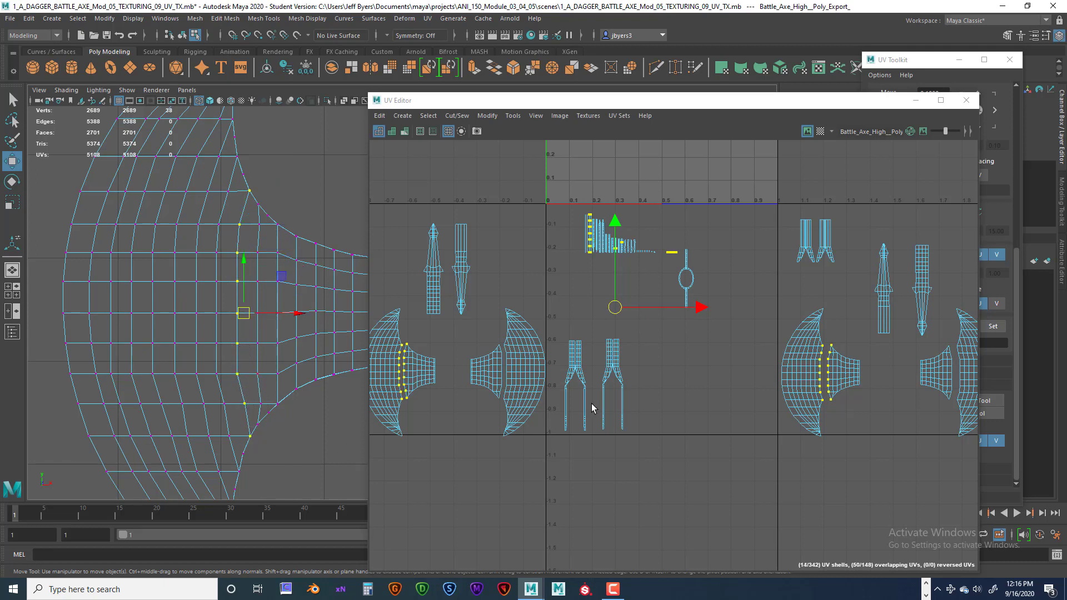
Move the UV Editor off the perspective view and examine the selected seam vertices close up on the shells and the model
scroll(723, 339, up, 8)
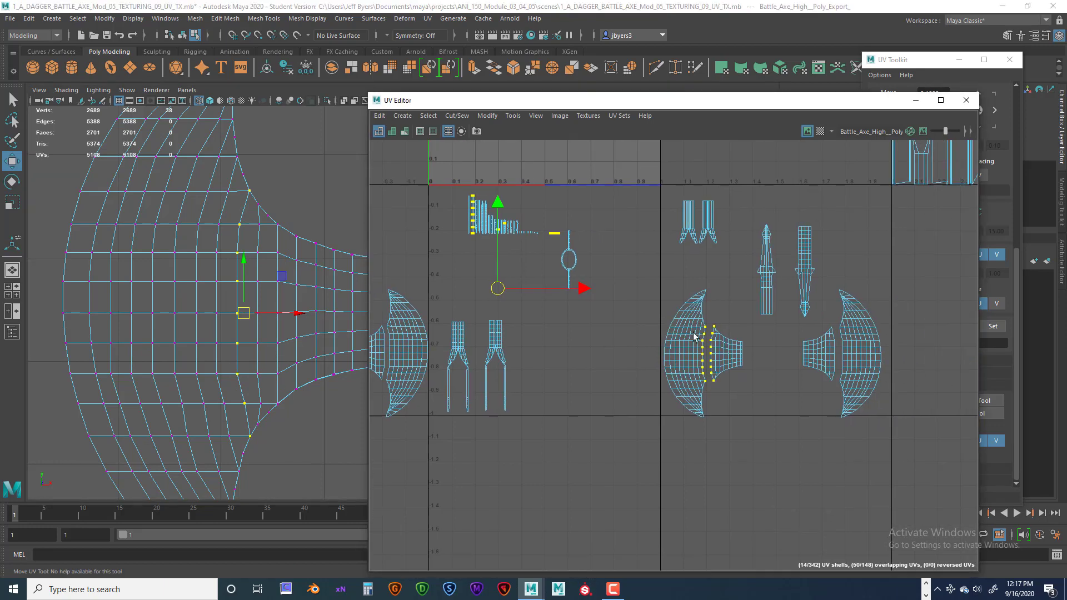
alt+middle_drag(751, 327, 814, 327)
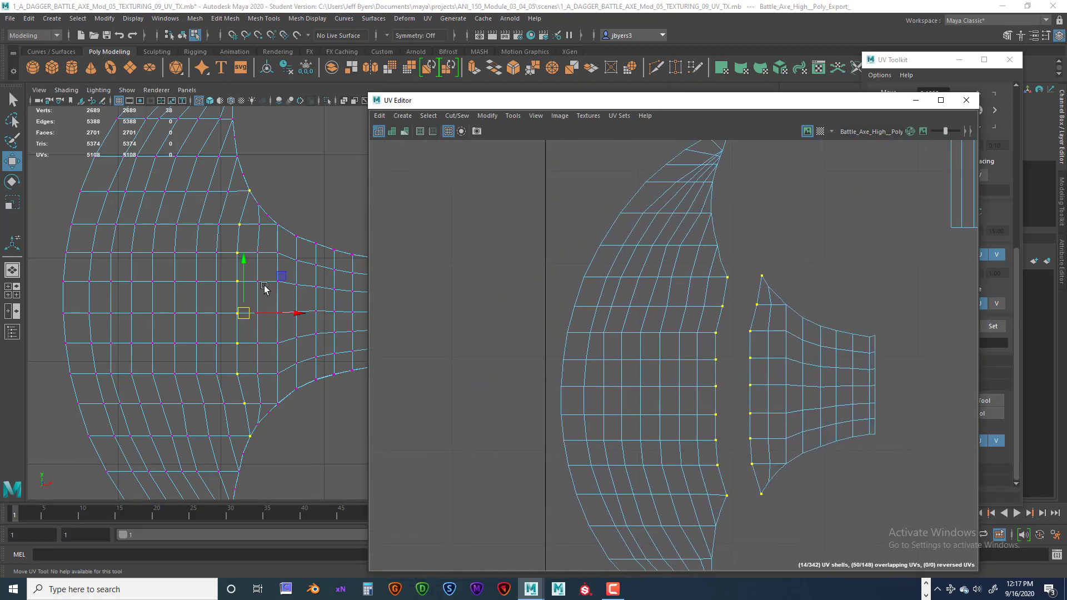
key(space)
drag(585, 100, 575, 355)
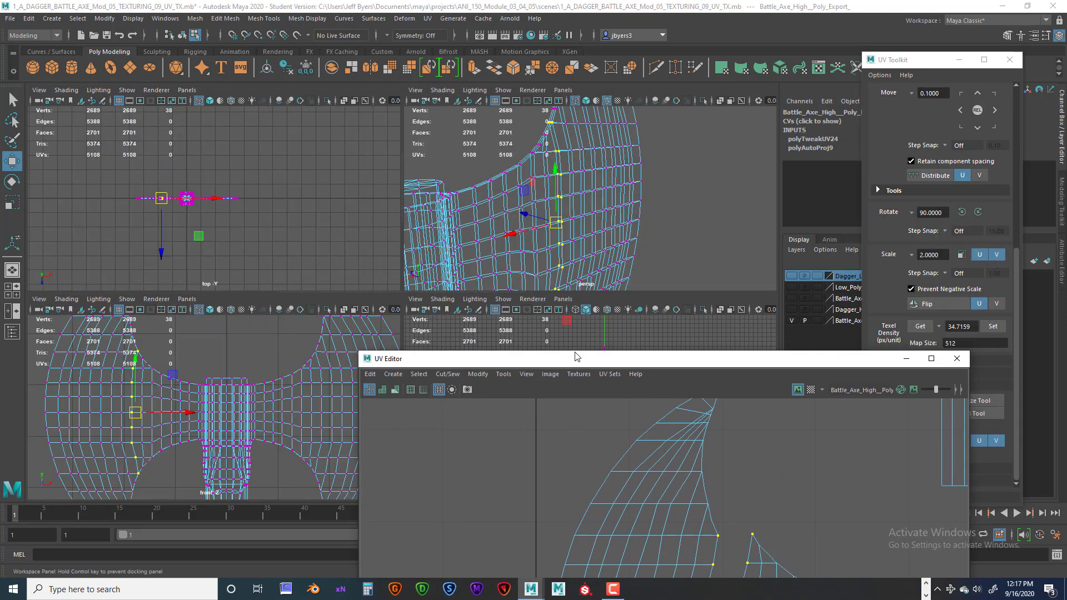
key(space)
alt+drag(504, 265, 540, 287)
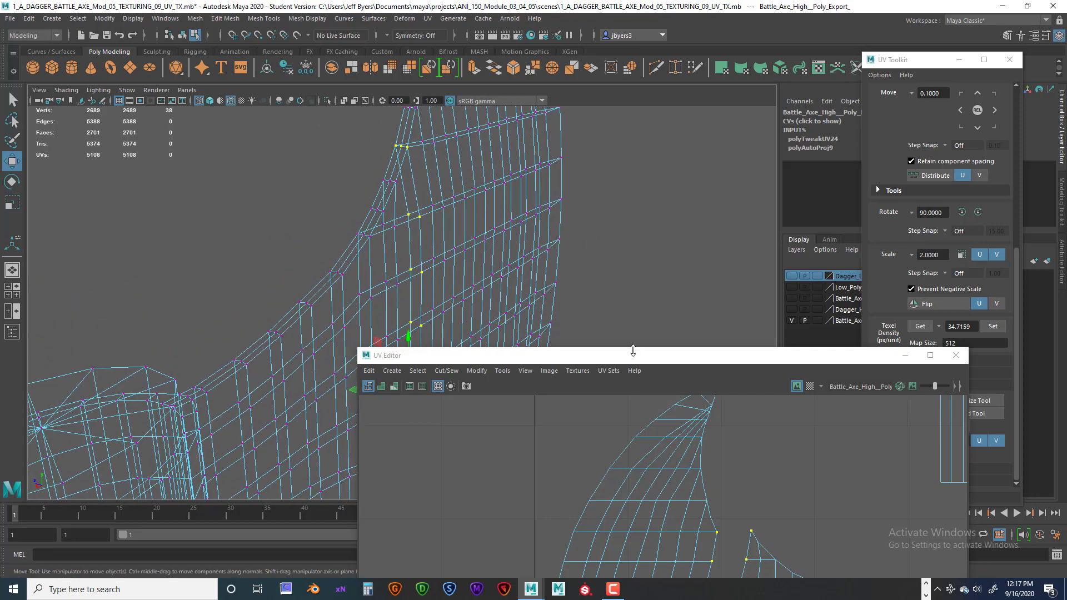
drag(633, 359, 824, 330)
alt+middle_drag(483, 236, 414, 302)
scroll(340, 281, up, 5)
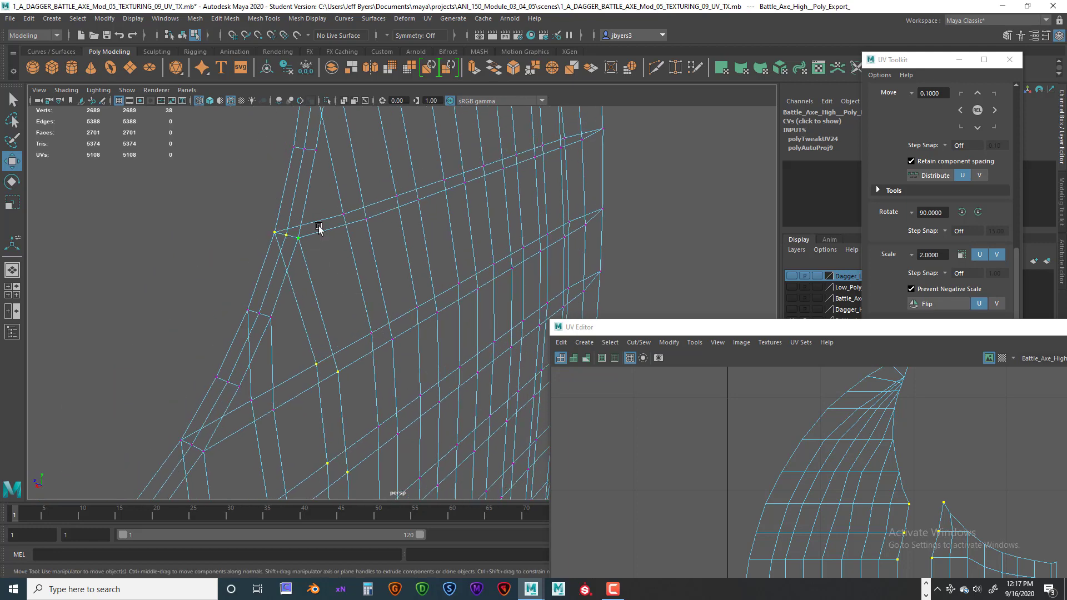
Merge the selected seam vertices with a threshold of 0.0010, keeping the option to always merge for two vertices
key(space)
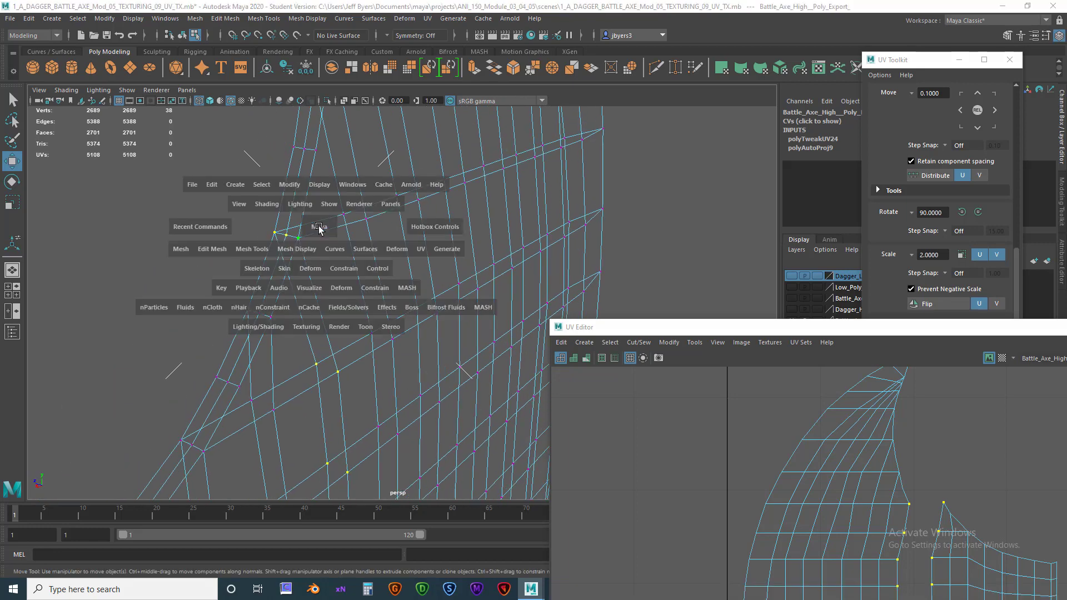
click(217, 250)
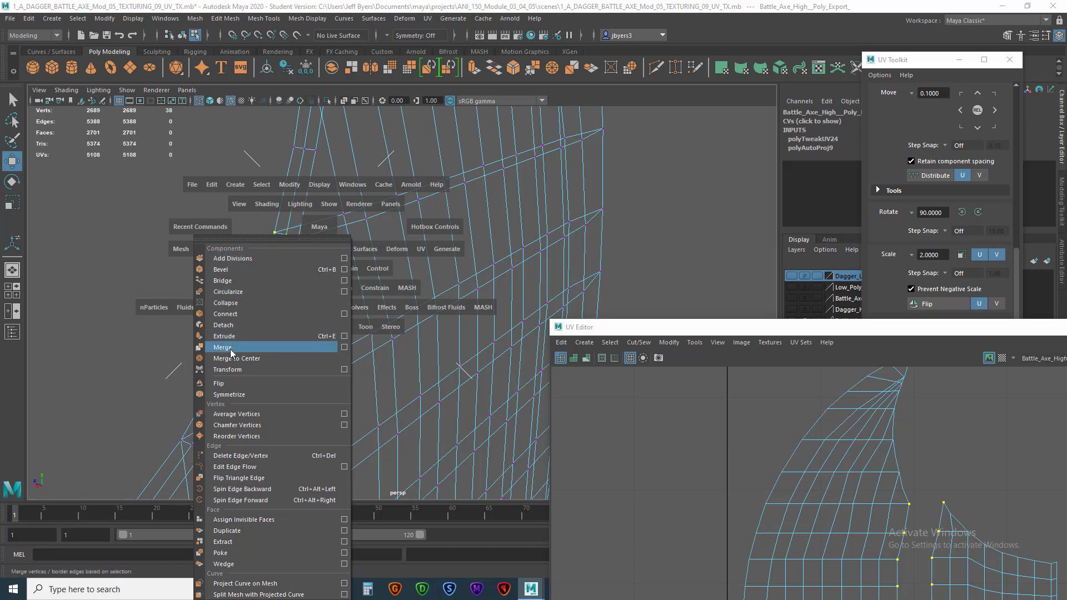
click(344, 348)
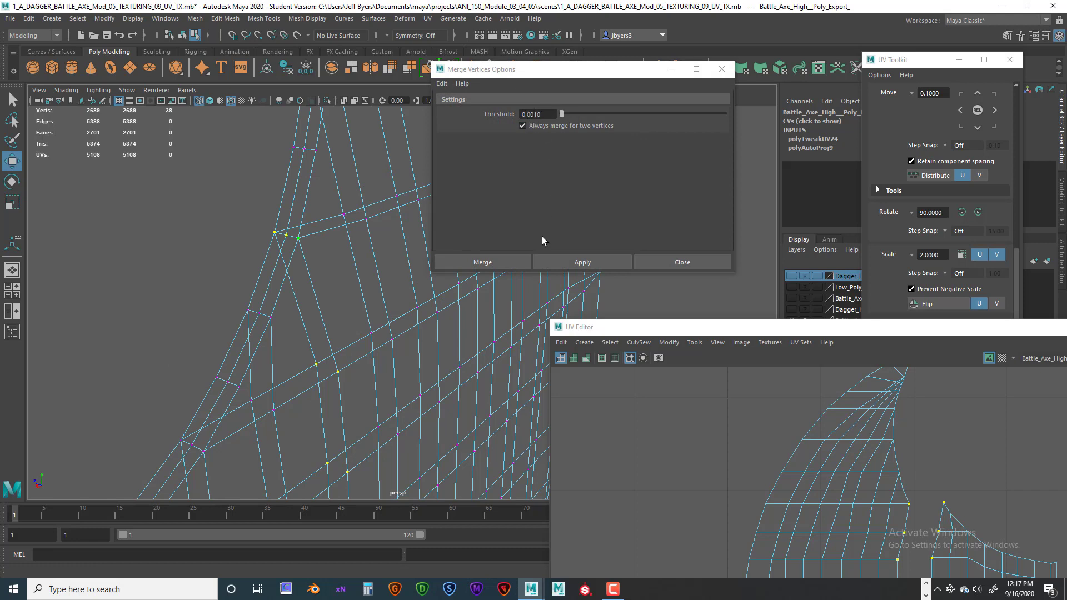
click(483, 262)
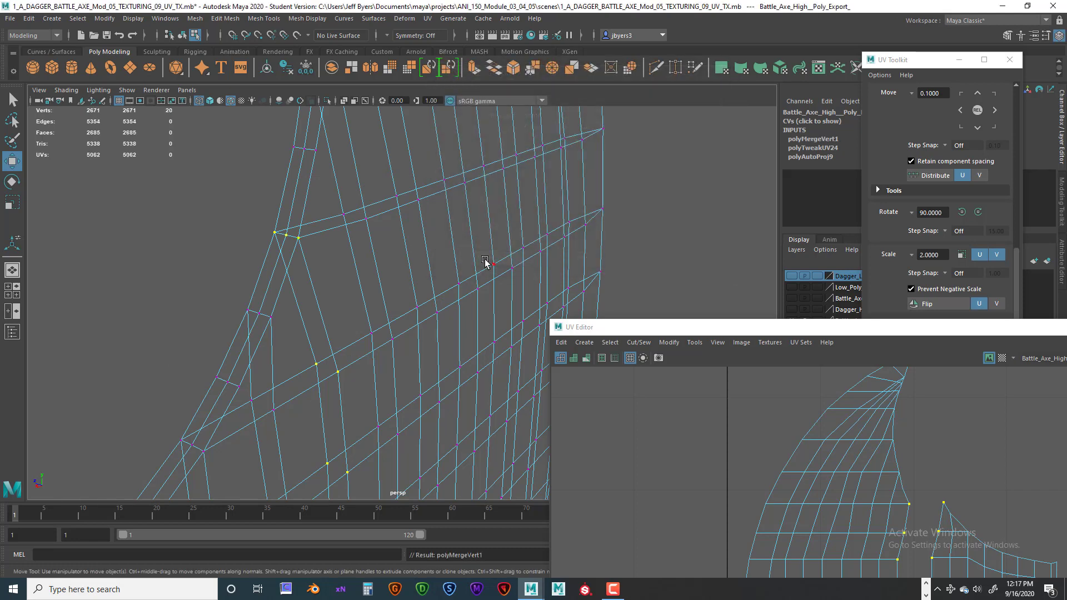
Check a vertex on the merged seam of the model and examine the blade and inner section shells in the UV Editor
click(338, 372)
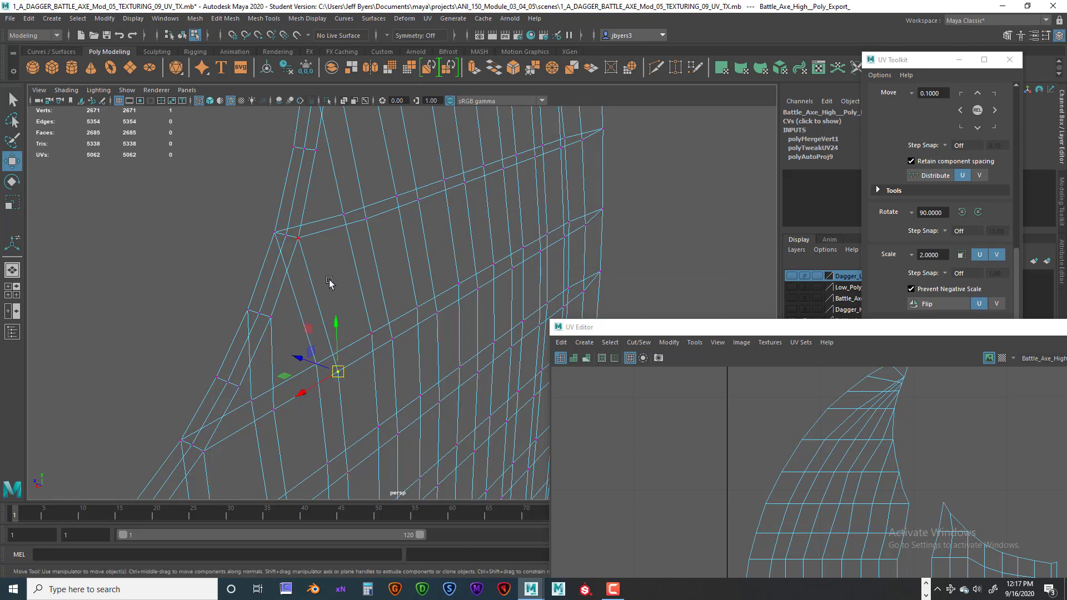
alt+drag(413, 333, 669, 279)
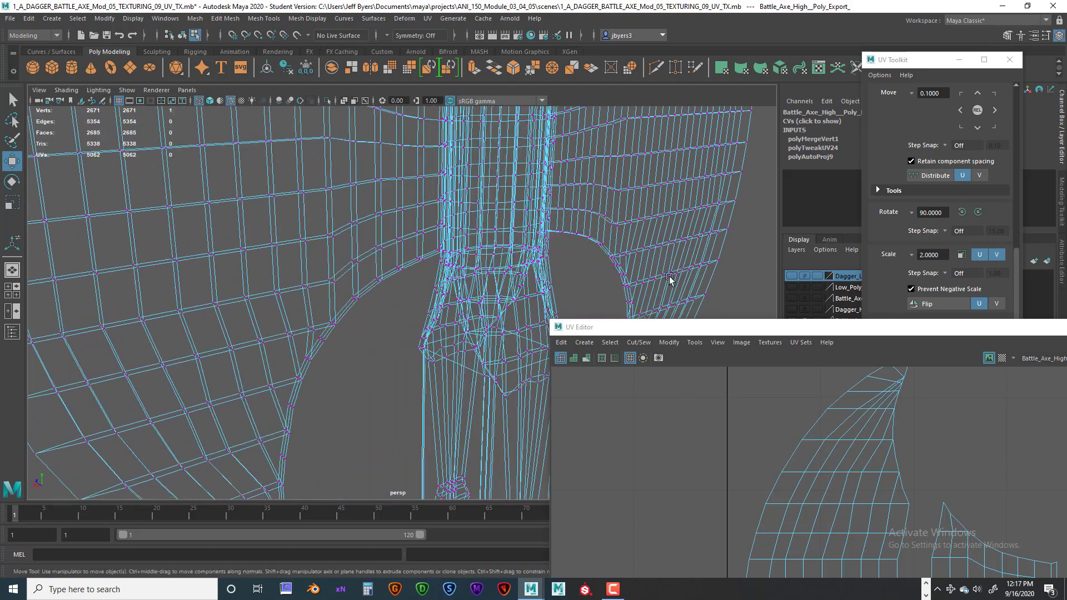
drag(811, 327, 577, 69)
scroll(639, 238, down, 5)
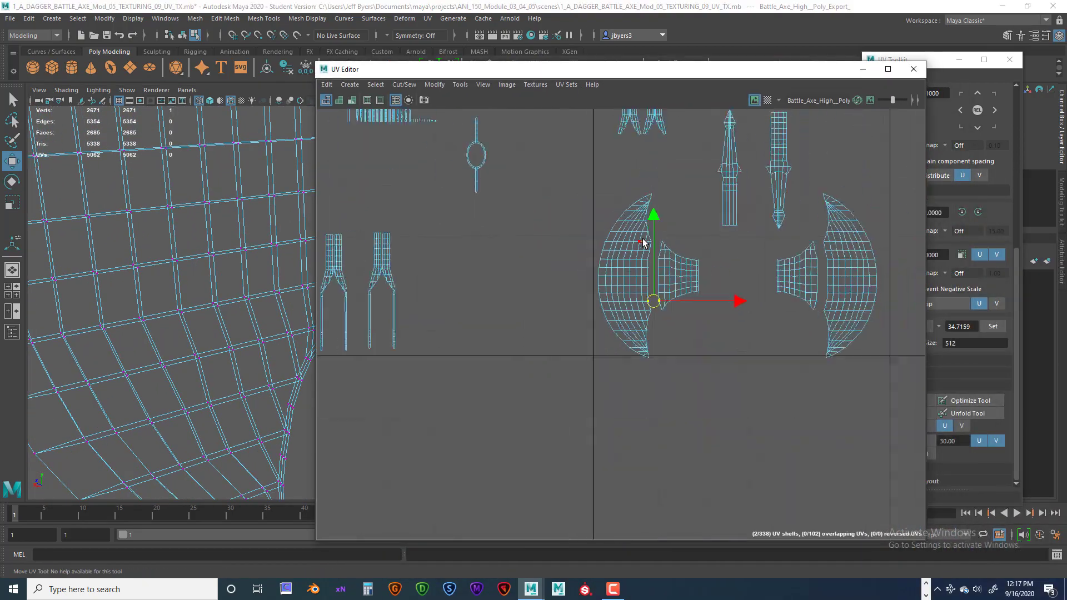
alt+middle_drag(643, 240, 894, 200)
alt+middle_drag(554, 184, 769, 198)
alt+middle_drag(503, 200, 593, 147)
scroll(505, 237, up, 5)
scroll(528, 195, up, 5)
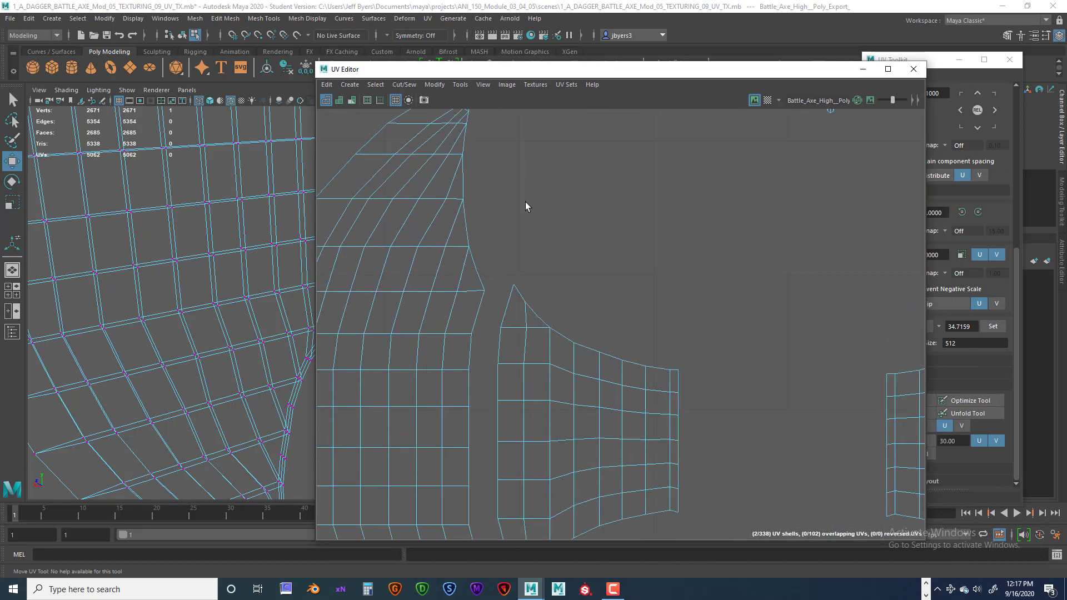
Select the border edges of the blade and inner section UV shells and inspect where they lie on the model
right_drag(476, 302, 476, 273)
double_click(479, 311)
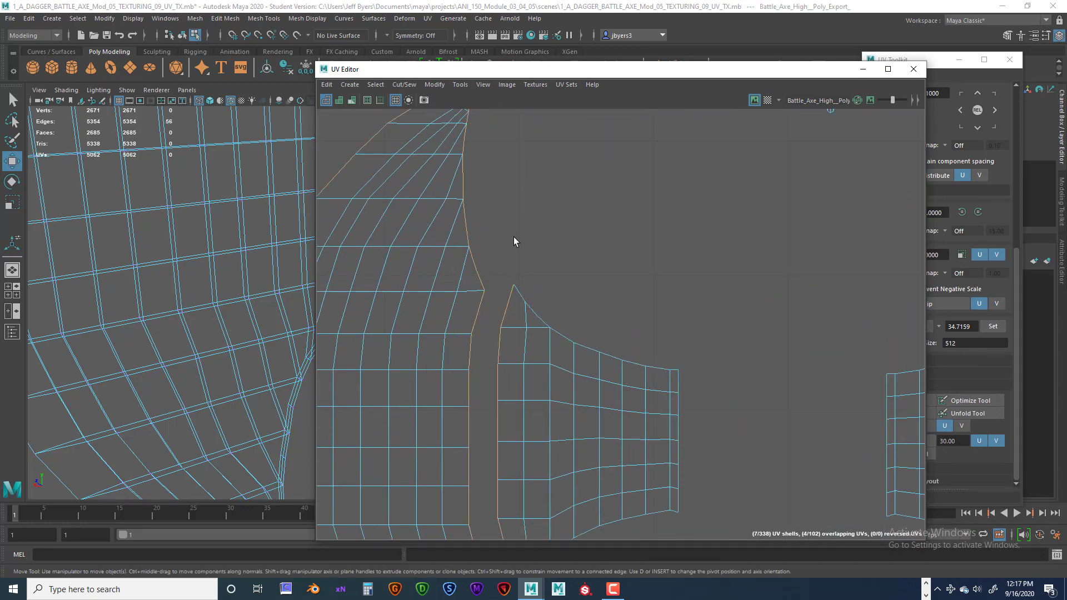
scroll(126, 253, down, 8)
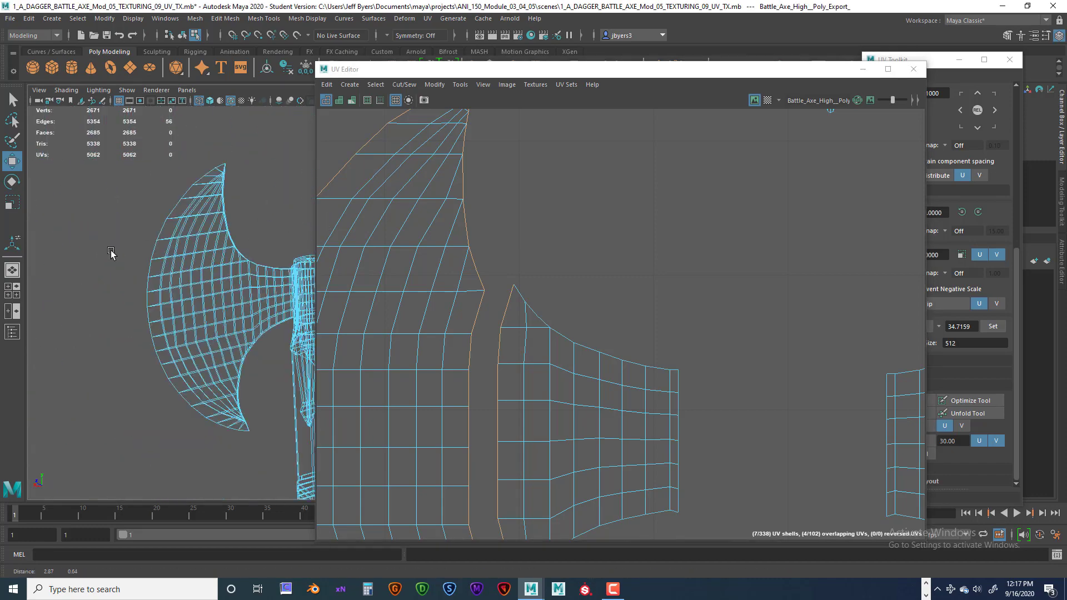
scroll(278, 257, up, 8)
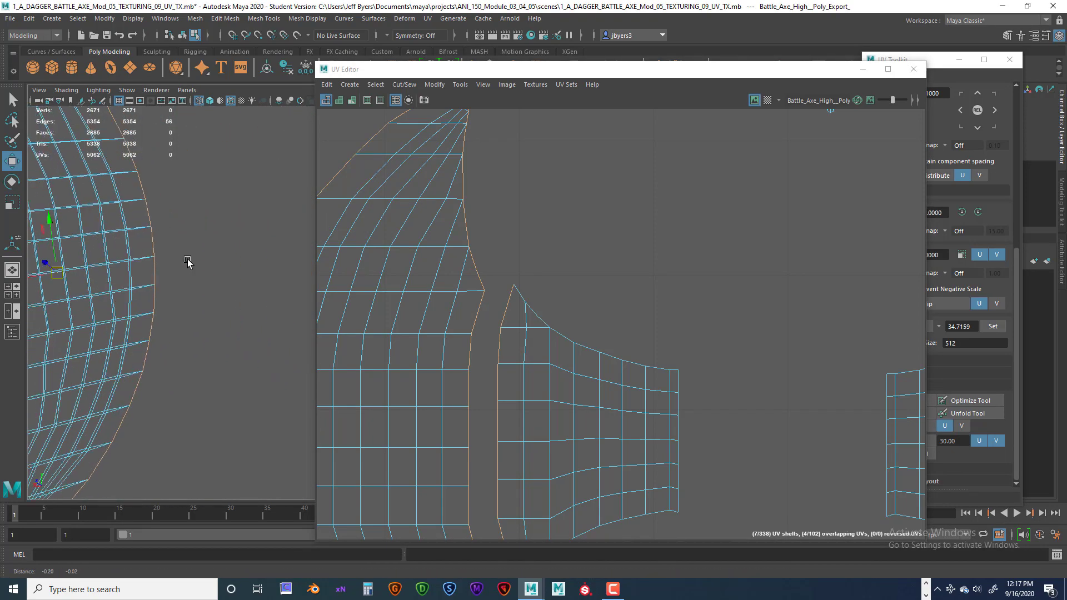
alt+drag(279, 257, 224, 259)
alt+middle_drag(224, 259, 250, 286)
scroll(250, 286, up, 2)
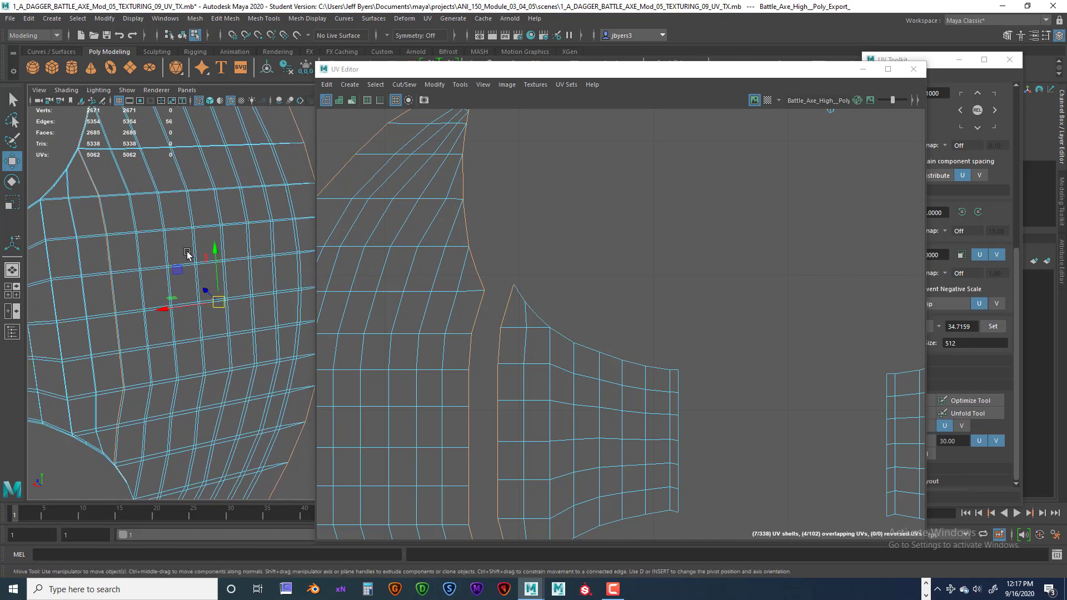
alt+middle_drag(189, 257, 240, 253)
drag(667, 69, 966, 107)
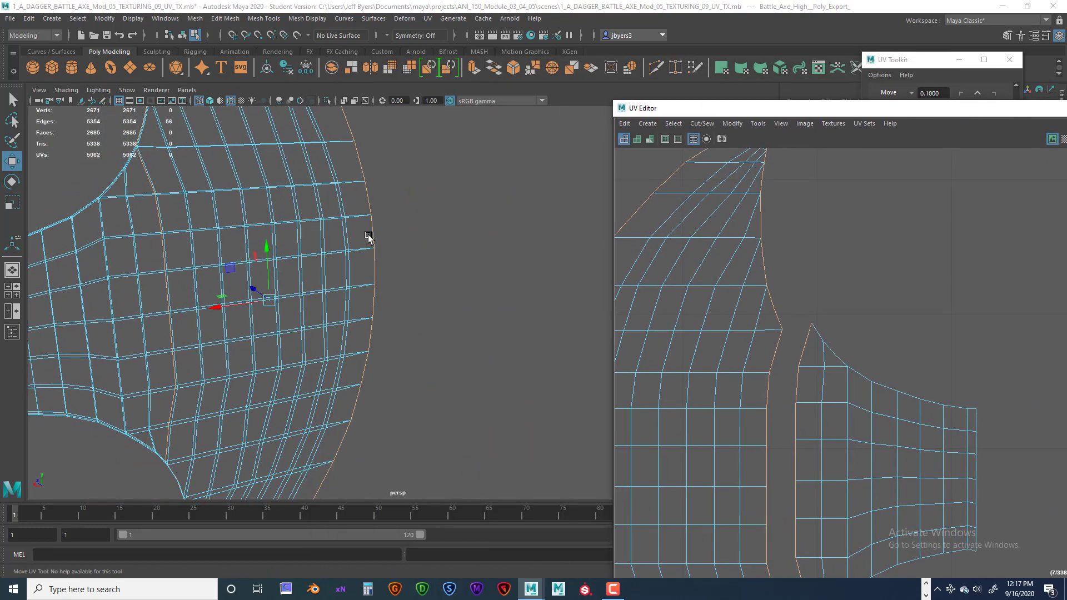
alt+middle_drag(409, 224, 482, 237)
Switch the model to vertex selection and select every vertex along the seam between the blade and its inner section, from upper to lower edge
right_drag(258, 194, 213, 195)
click(248, 208)
scroll(248, 206, up, 2)
scroll(248, 206, down, 2)
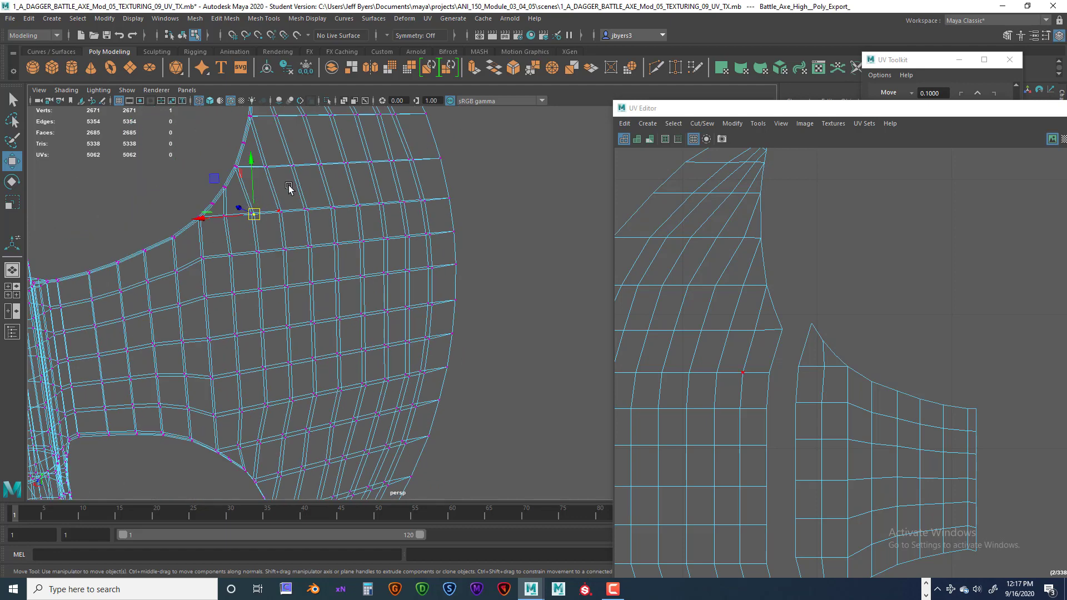
click(227, 162)
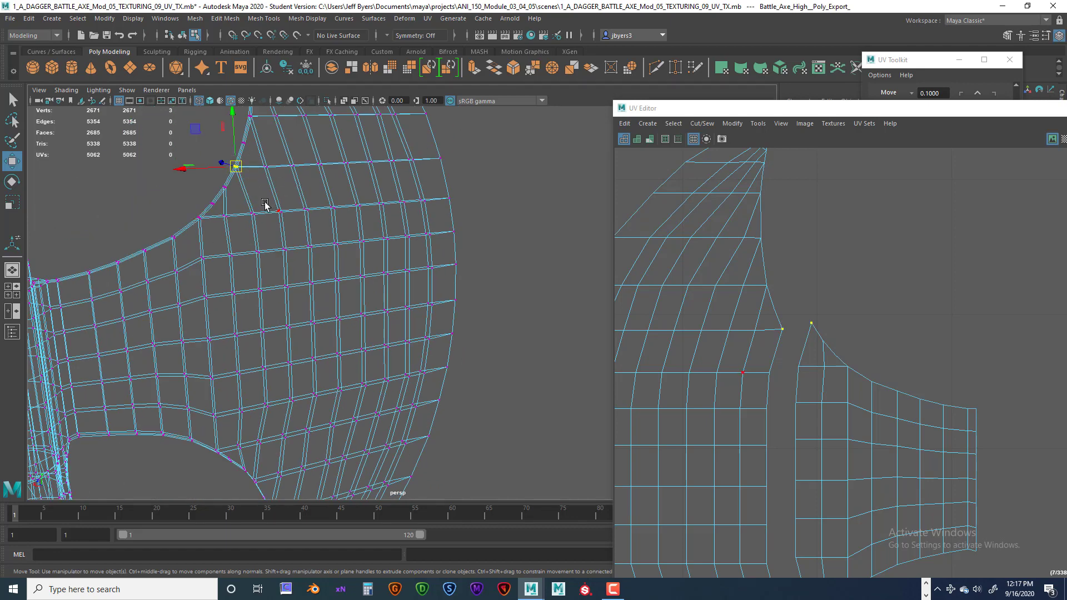
shift+click(254, 214)
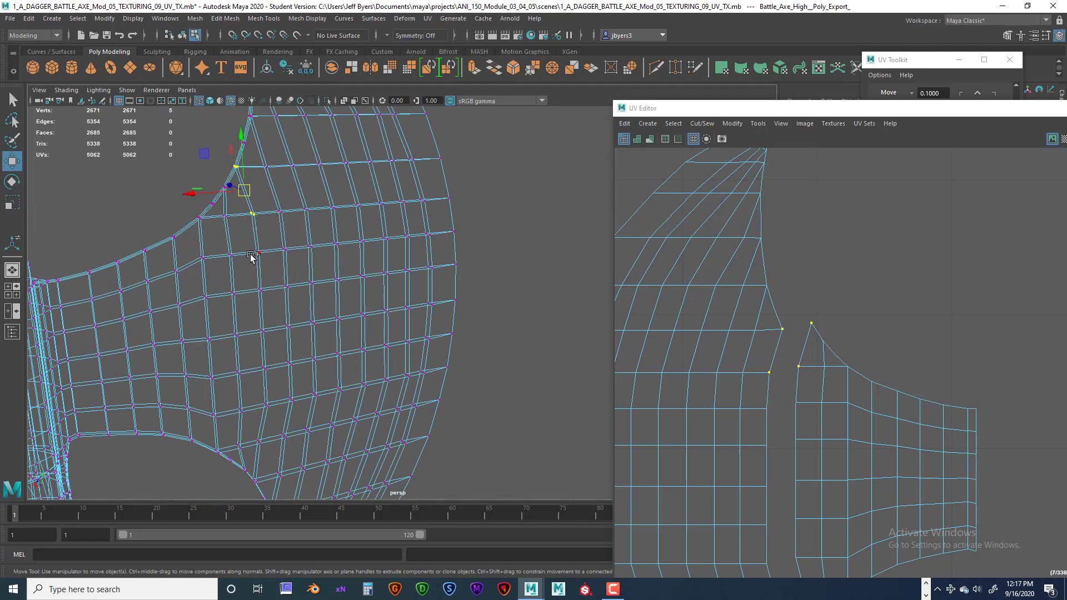
shift+click(258, 254)
shift+click(260, 289)
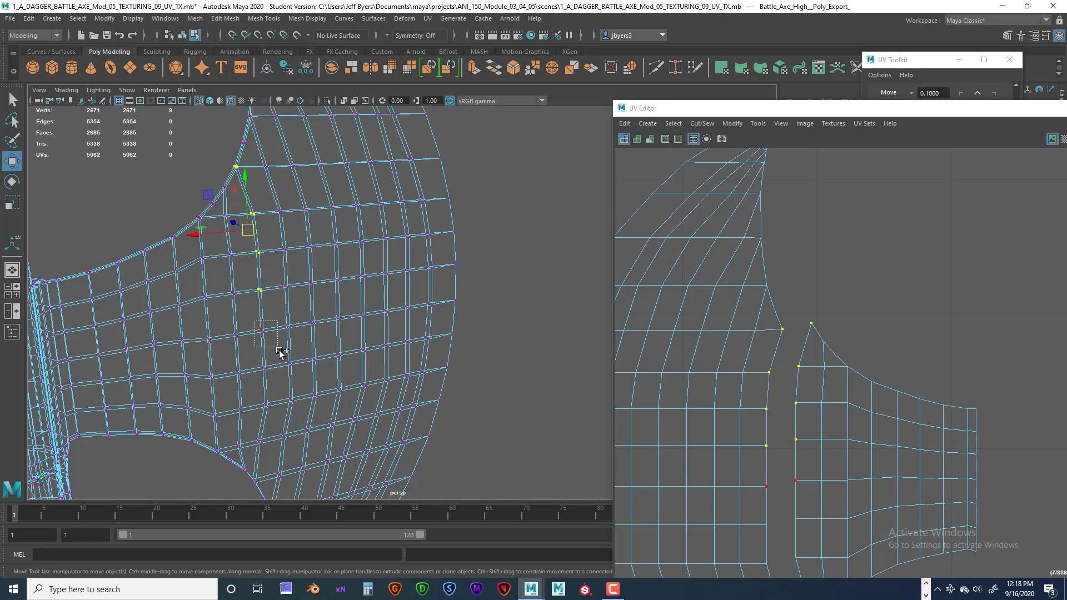
shift+click(261, 330)
shift+click(262, 367)
shift+click(267, 405)
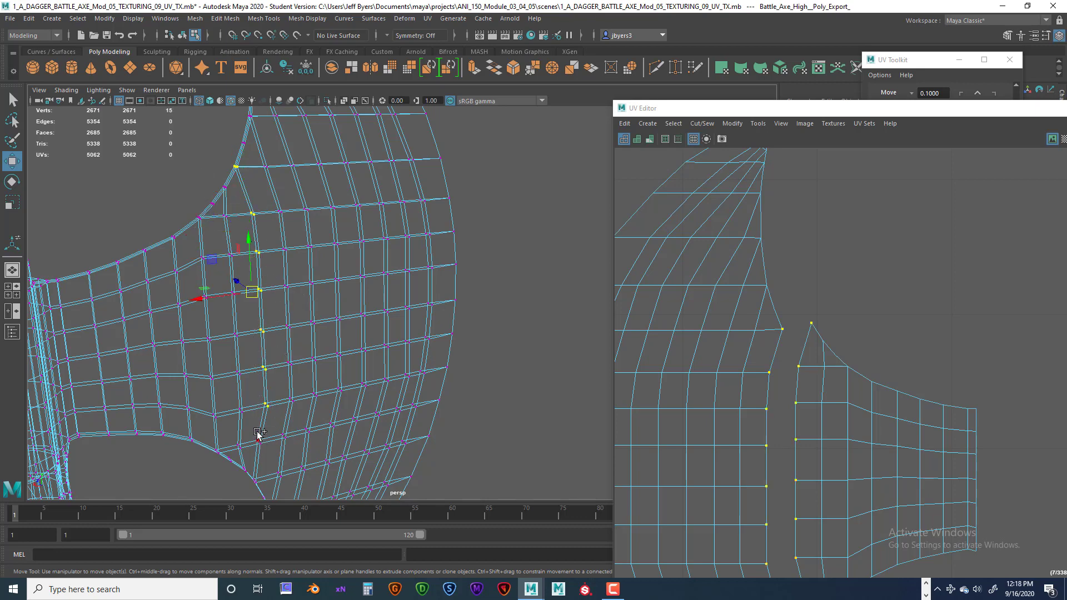
shift+drag(270, 451, 267, 488)
key(f)
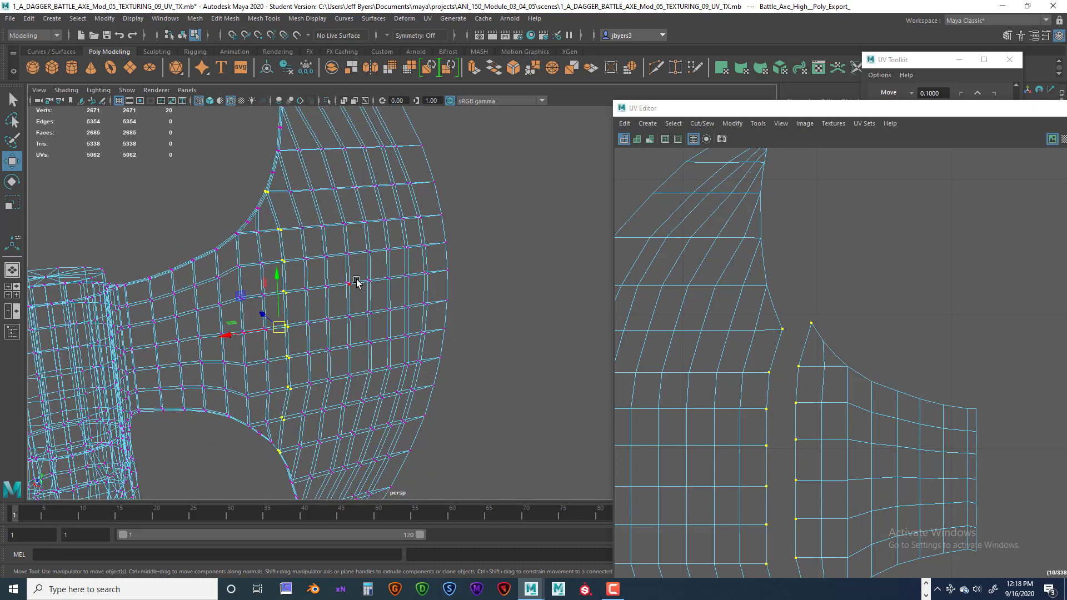
Merge the selected seam vertices with a threshold of 0.0010 and always merging for two vertices
key(space)
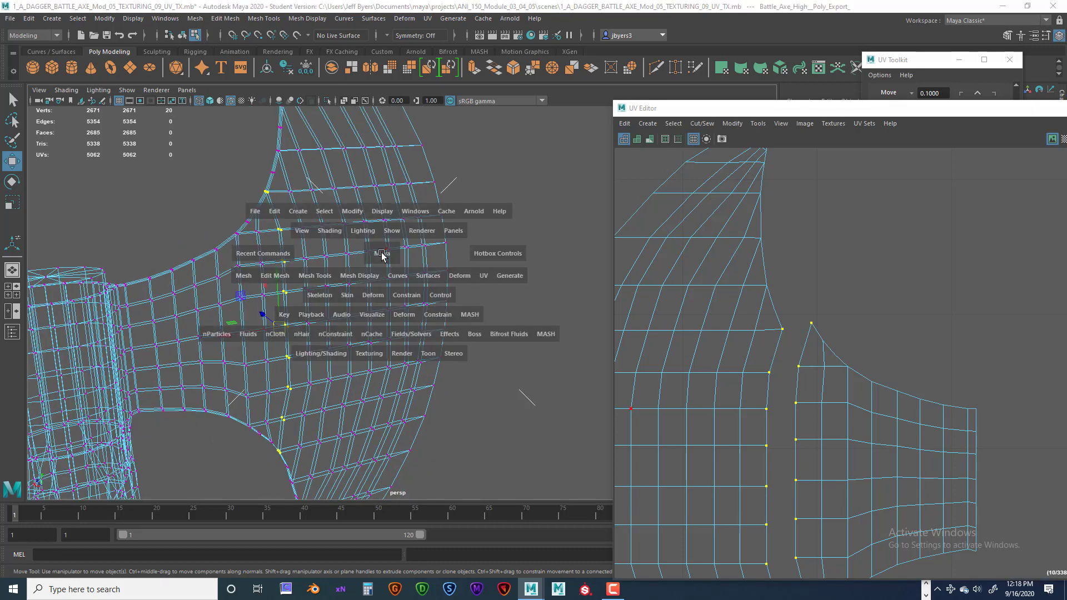
click(274, 276)
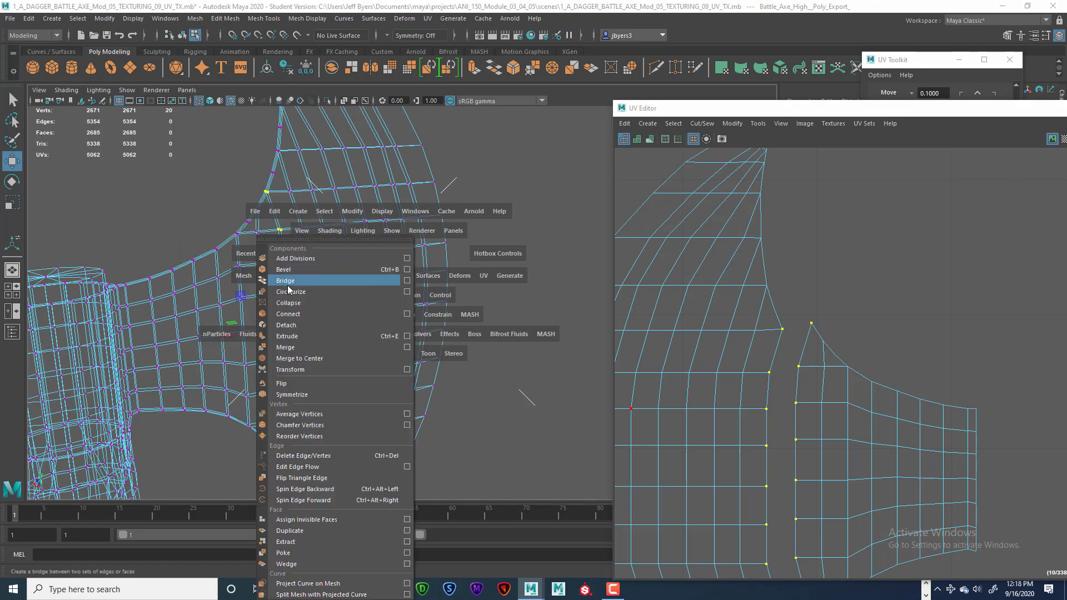
click(407, 347)
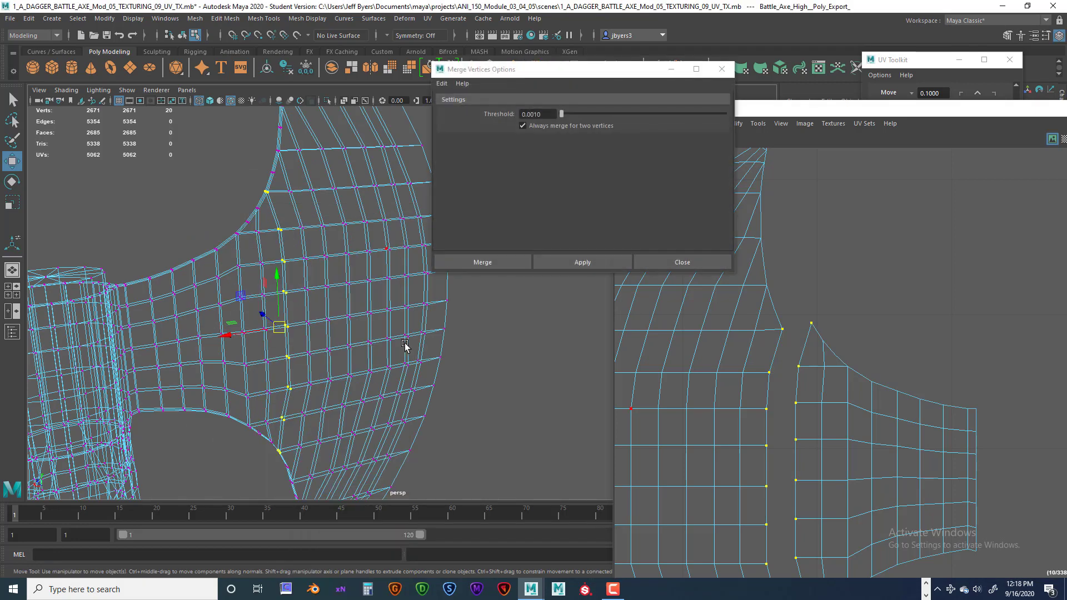
scroll(849, 362, down, 3)
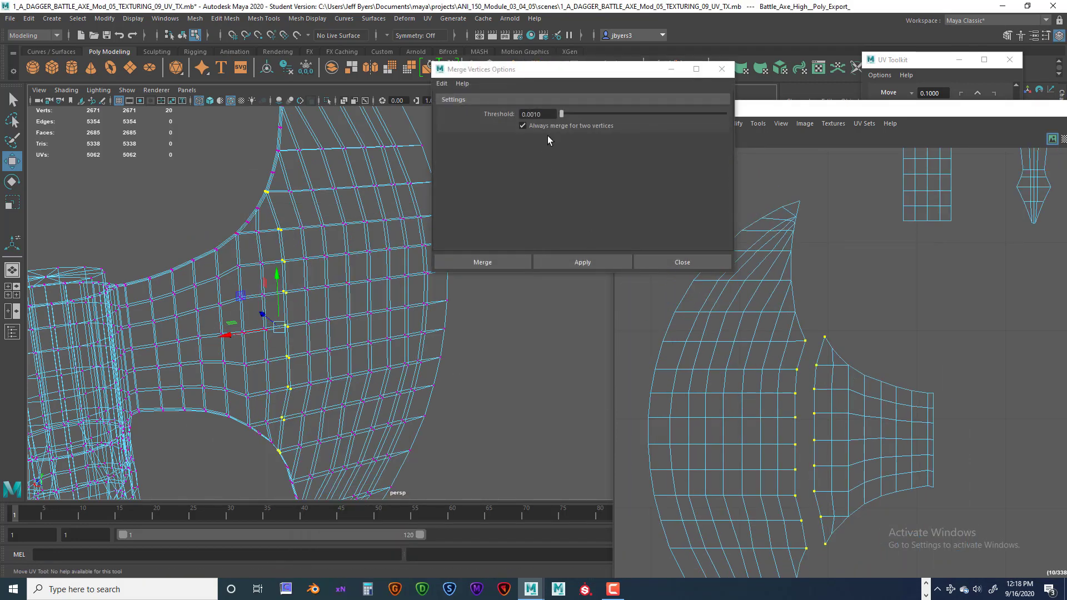
click(491, 260)
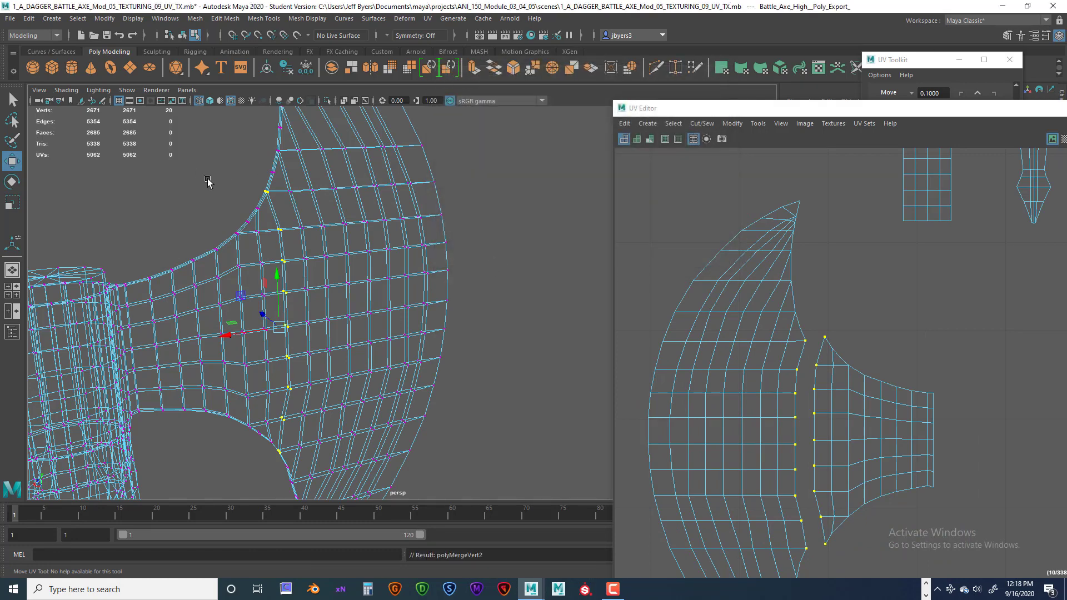
Check individual vertices near the upper end of the seam up close on the model and clear the selection
click(252, 195)
scroll(286, 222, up, 4)
alt+drag(254, 242, 273, 241)
alt+middle_drag(273, 241, 310, 276)
click(251, 232)
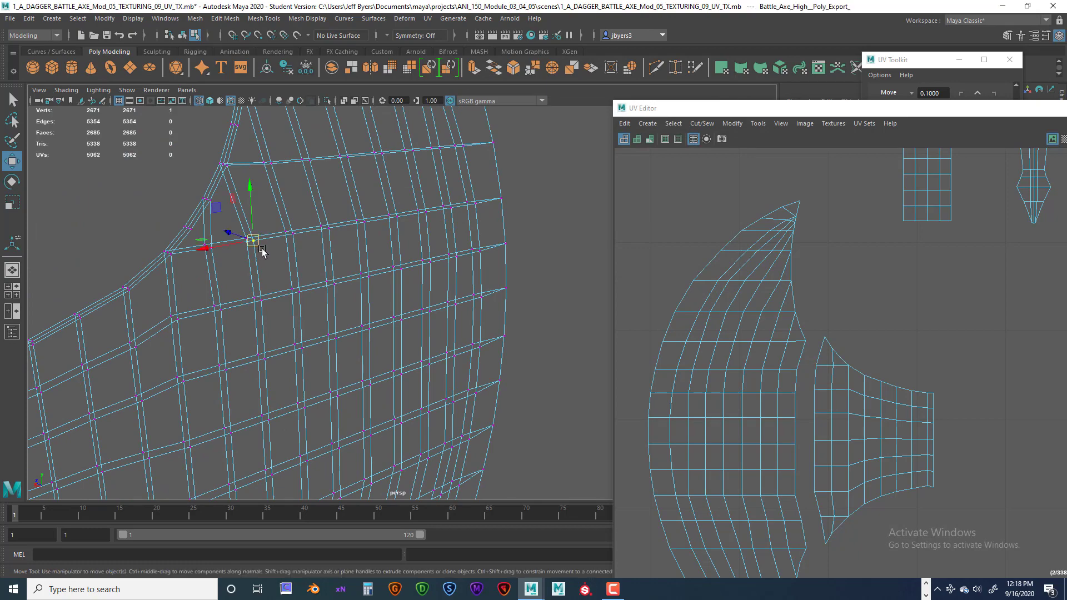
click(522, 250)
scroll(489, 250, down, 6)
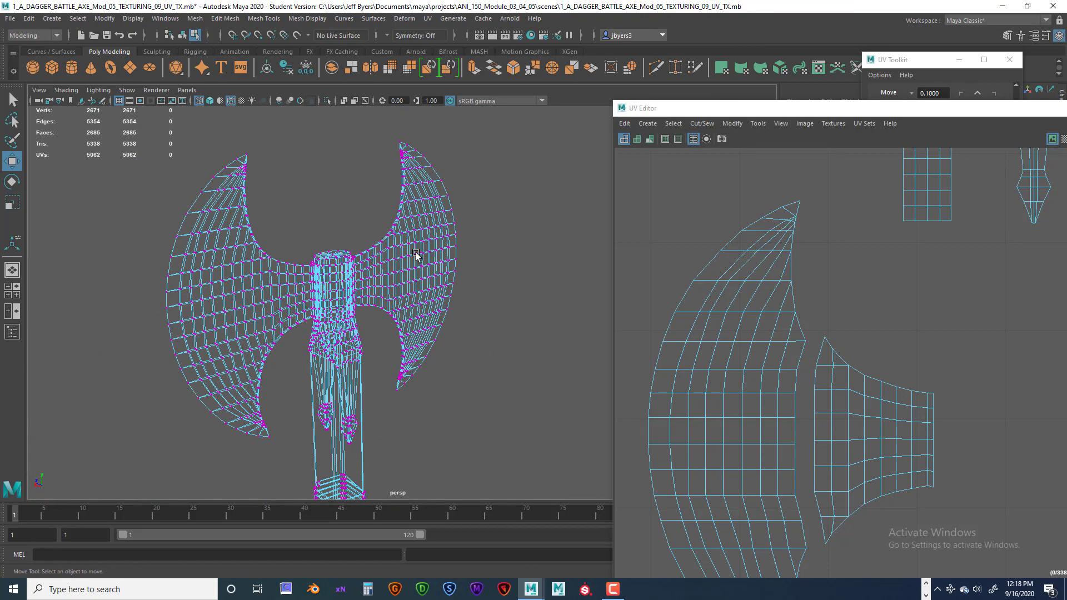
Return to object mode with the axe head selected and bring its left blade and inner section shells into close view in the UV Editor
right_click(414, 256)
right_drag(413, 255, 369, 324)
scroll(489, 286, down, 5)
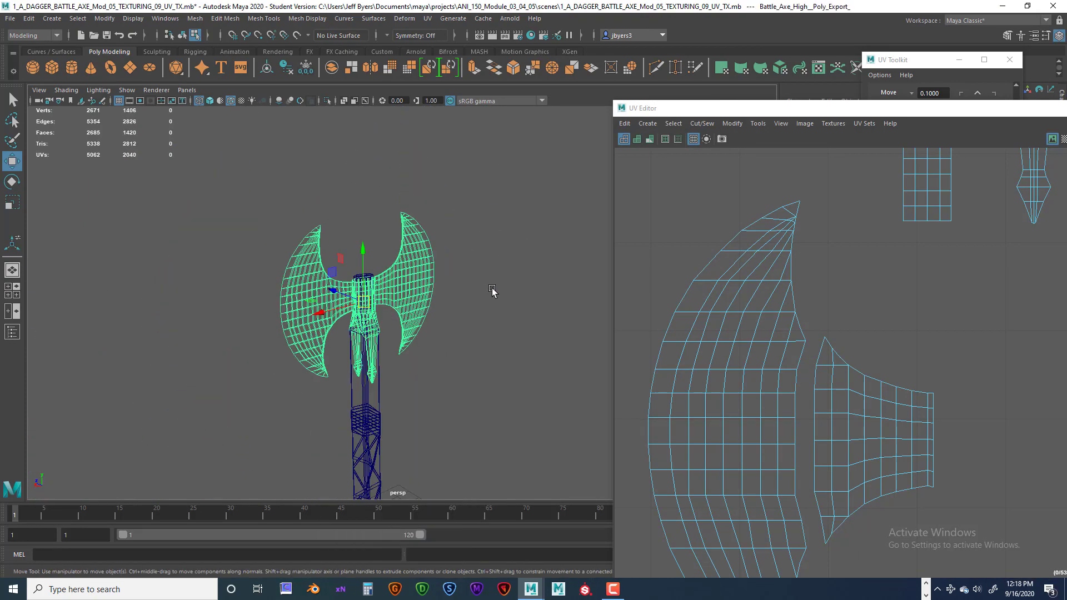
alt+drag(518, 284, 492, 282)
alt+middle_drag(870, 254, 813, 222)
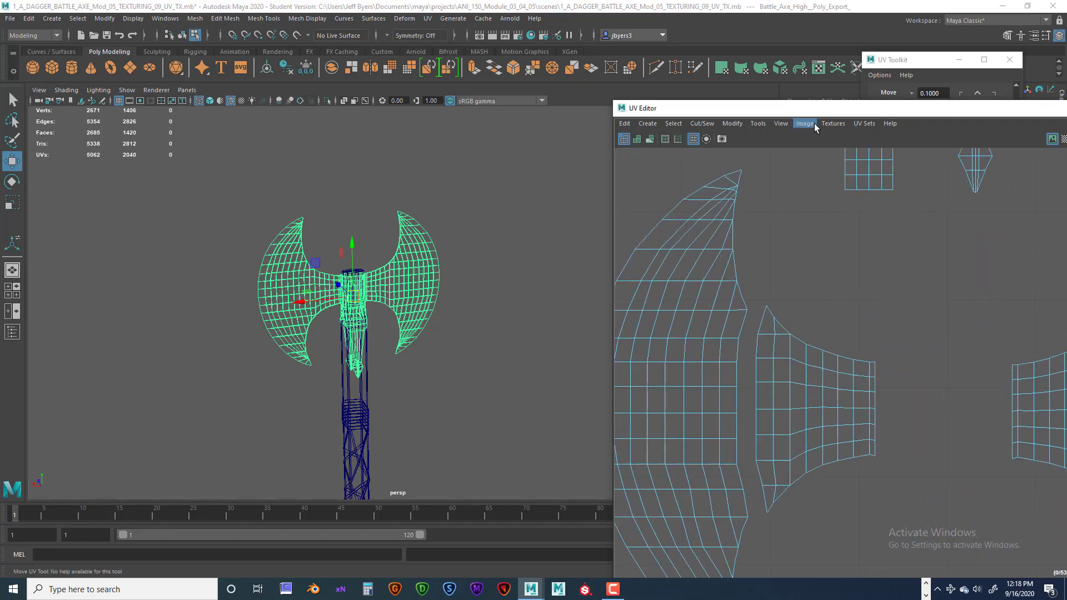
drag(812, 109, 515, 74)
scroll(598, 207, down, 3)
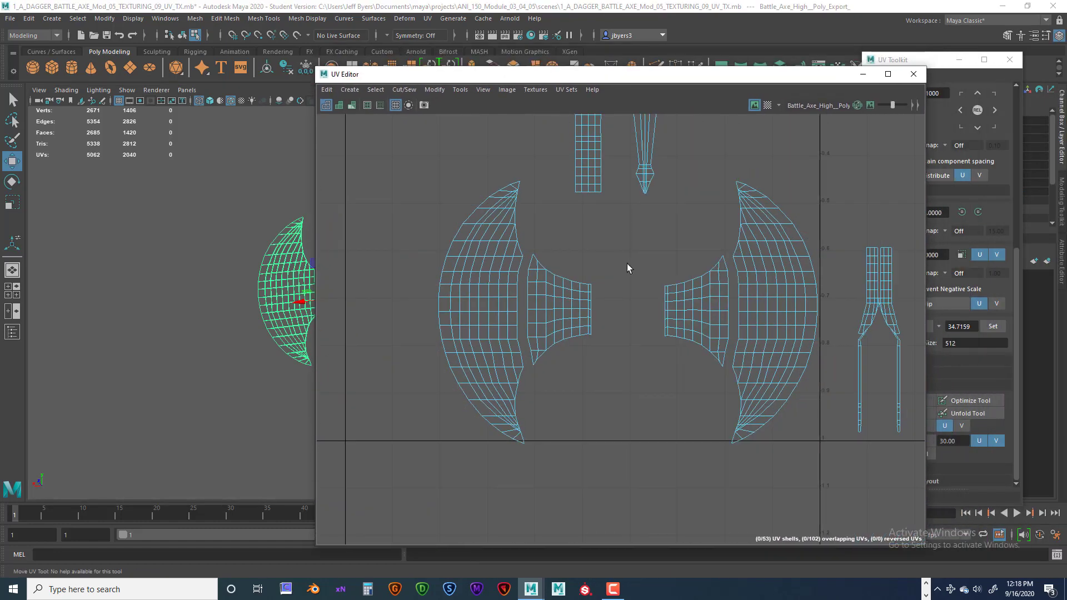
alt+middle_drag(628, 267, 395, 255)
scroll(396, 255, up, 4)
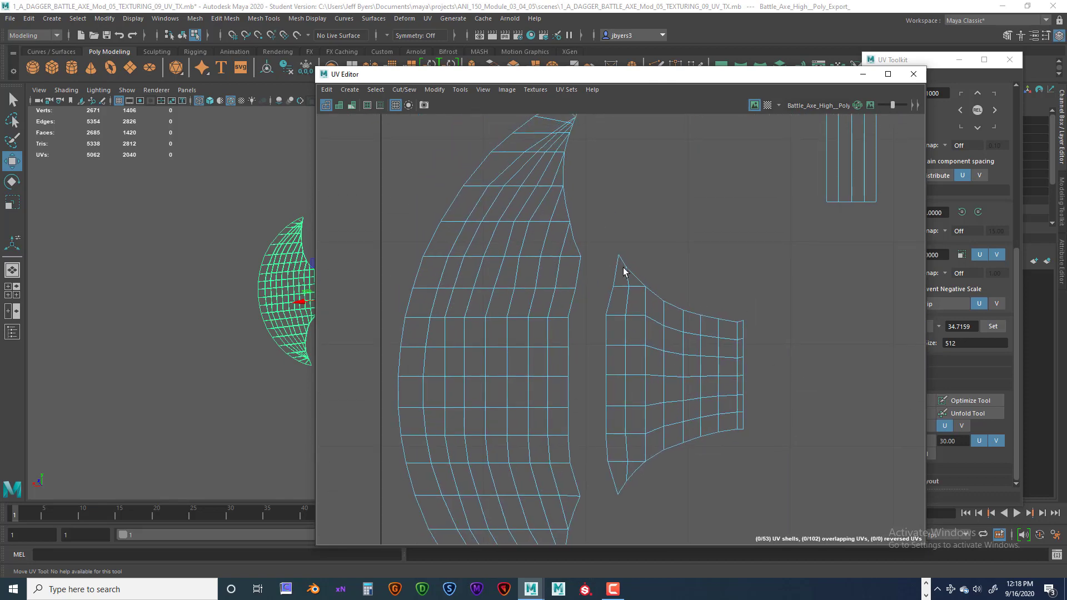
Switch the UVs to edge selection and select all eight edges of the left inner section's border facing the blade
right_drag(615, 266, 617, 239)
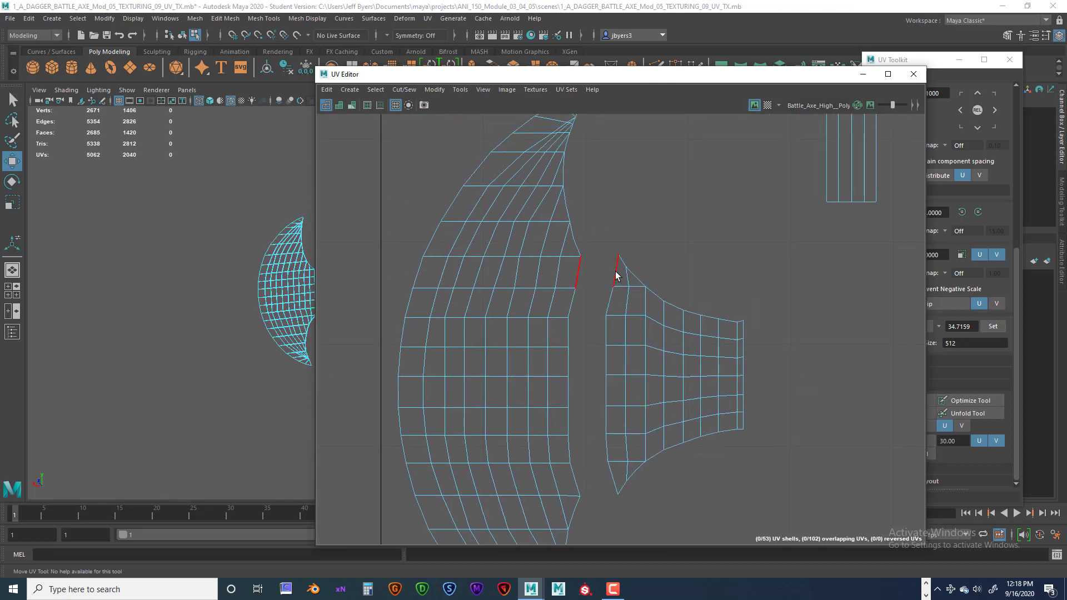
click(616, 274)
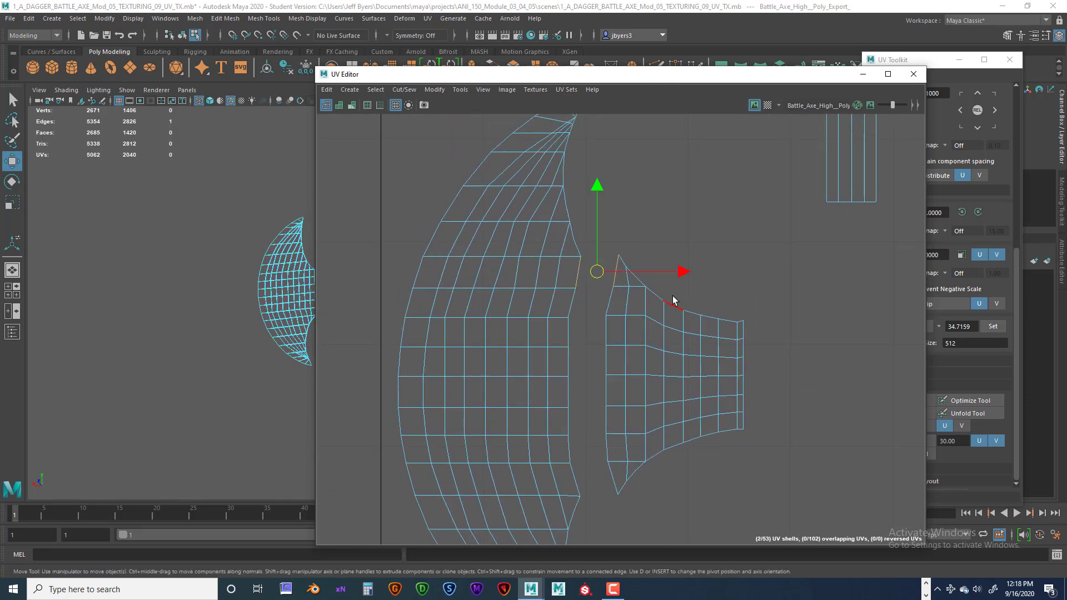
shift+click(611, 308)
shift+click(606, 329)
shift+click(605, 364)
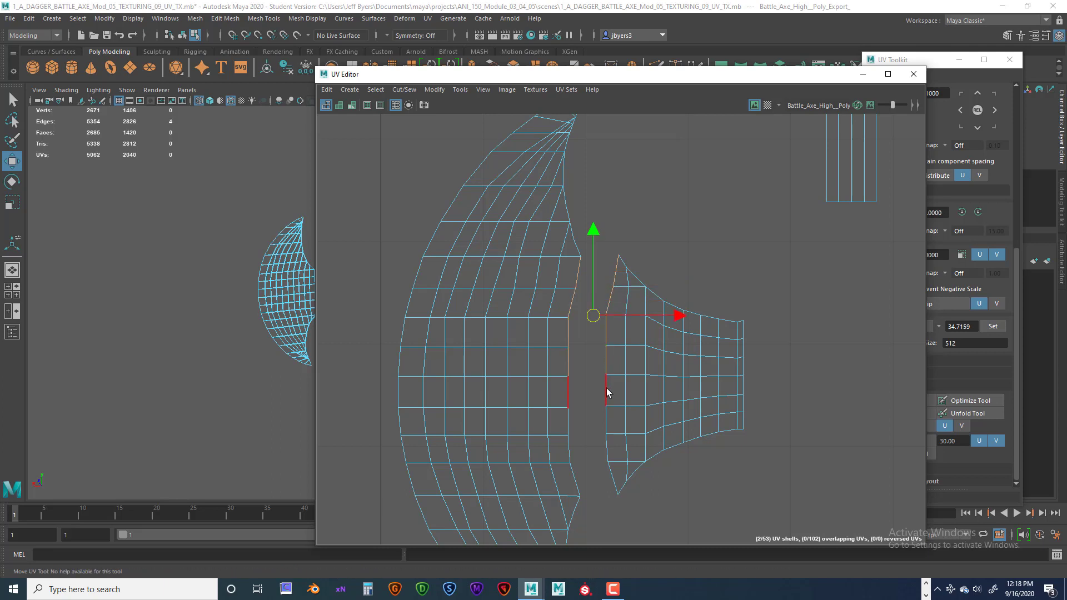
shift+click(607, 391)
shift+click(606, 419)
shift+click(605, 447)
shift+click(610, 471)
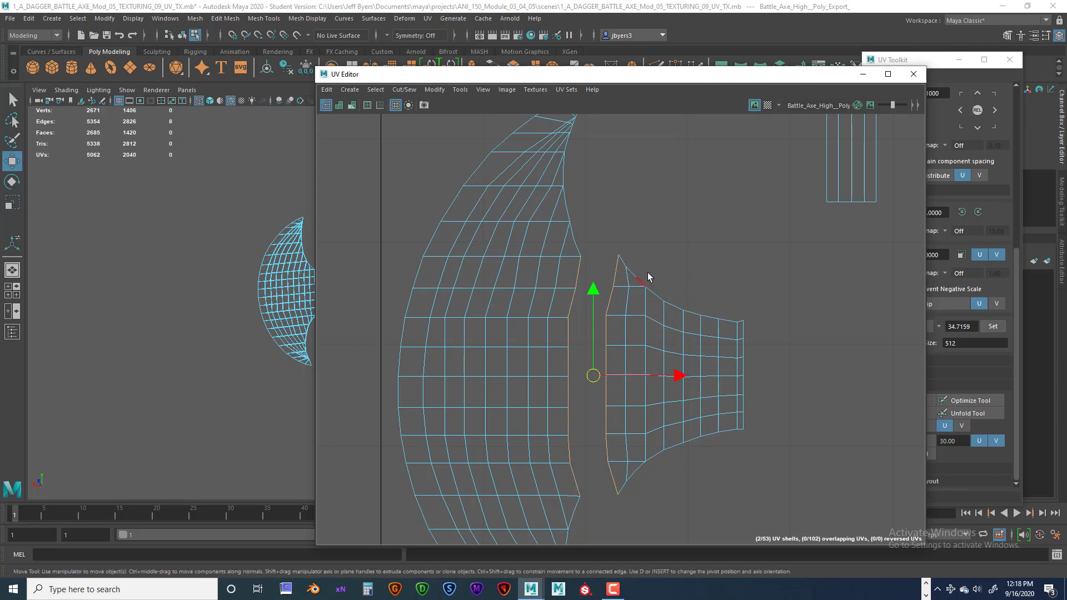
Join the left inner section to its blade shell along the selected edges with Move and Sew
drag(453, 75, 481, 61)
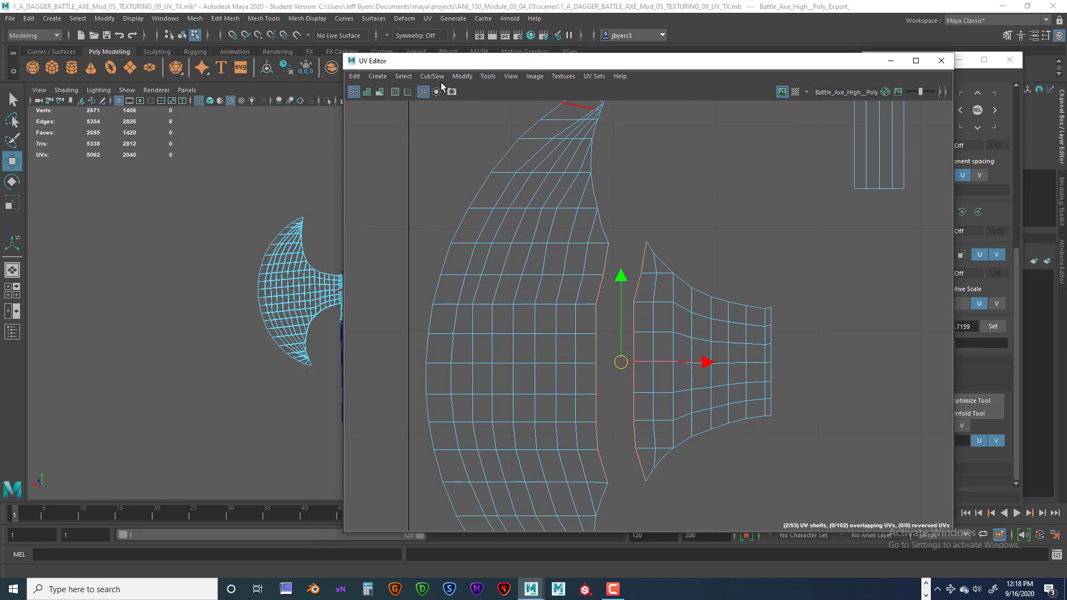
click(432, 77)
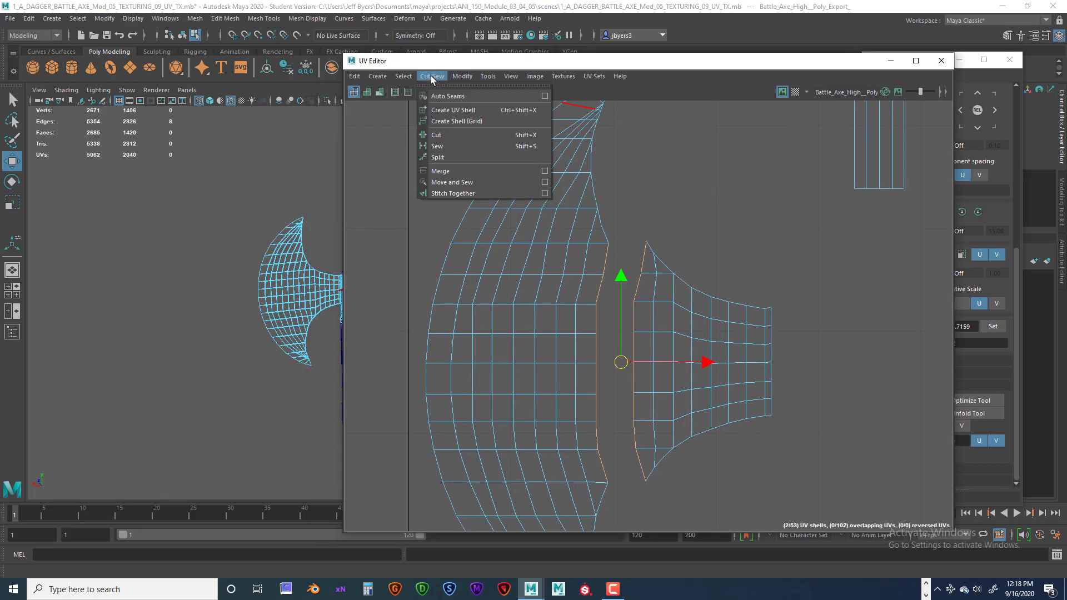
click(451, 185)
Check individual border edges of the right inner section facing its blade shell, picking them one at a time in the UV Editor
scroll(657, 284, down, 2)
alt+middle_drag(786, 274, 624, 253)
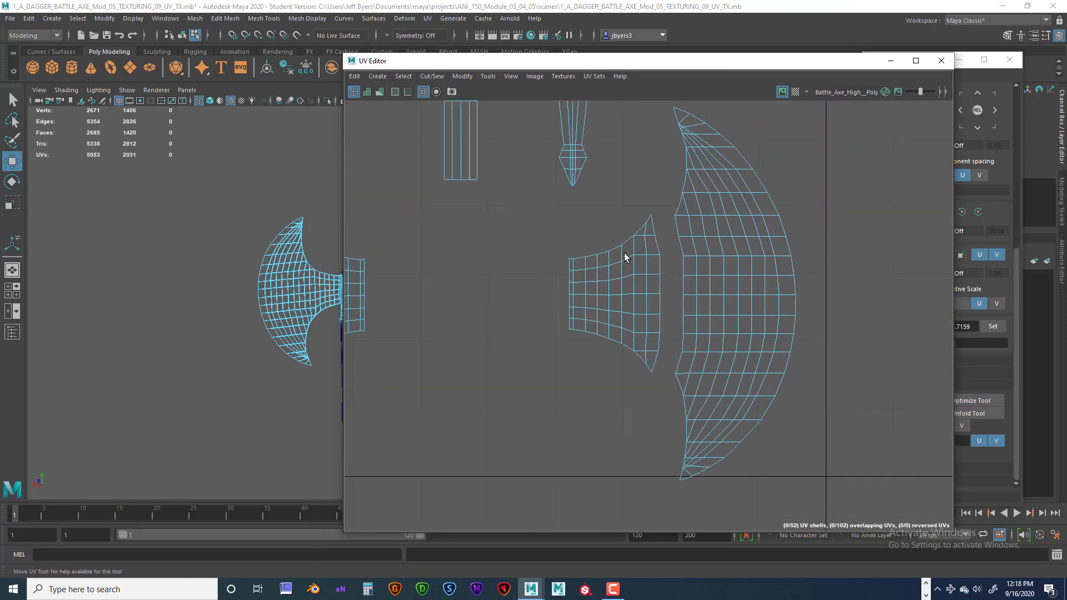
scroll(624, 256, up, 5)
click(604, 244)
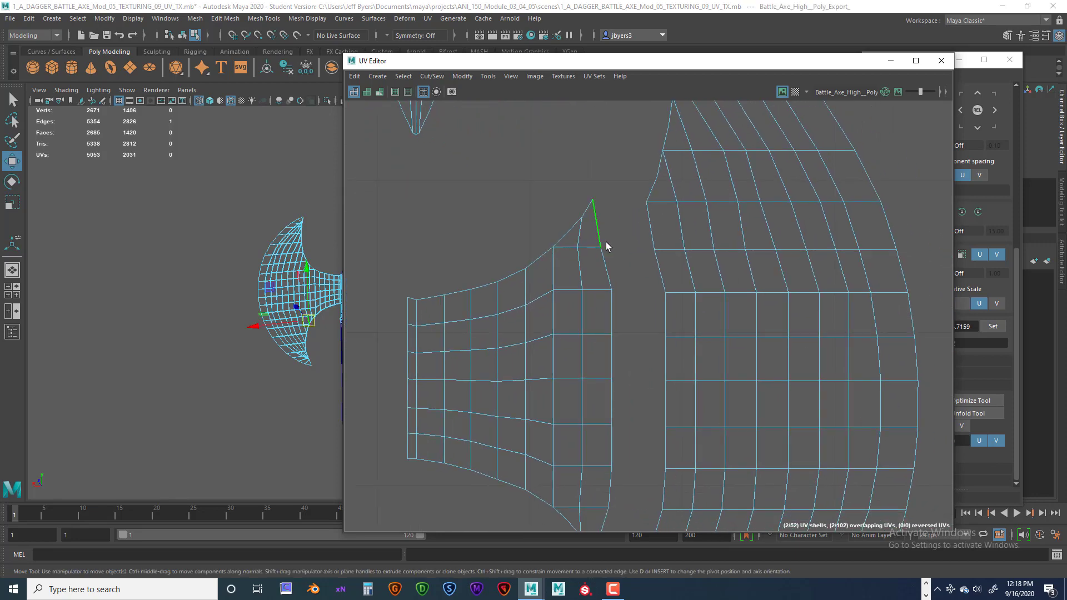
scroll(670, 259, down, 2)
click(627, 274)
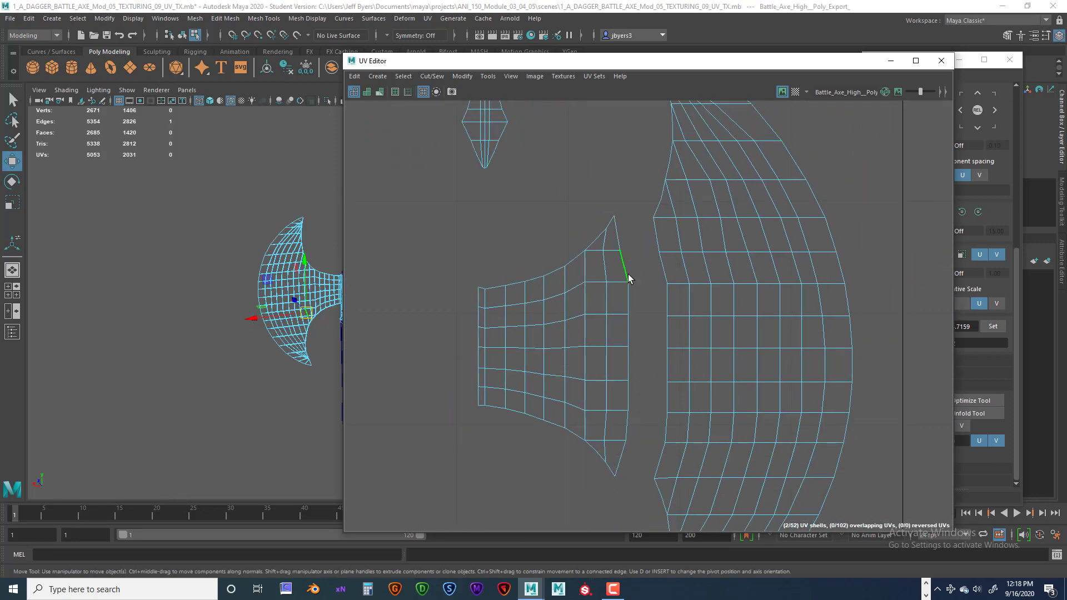
click(628, 294)
click(628, 215)
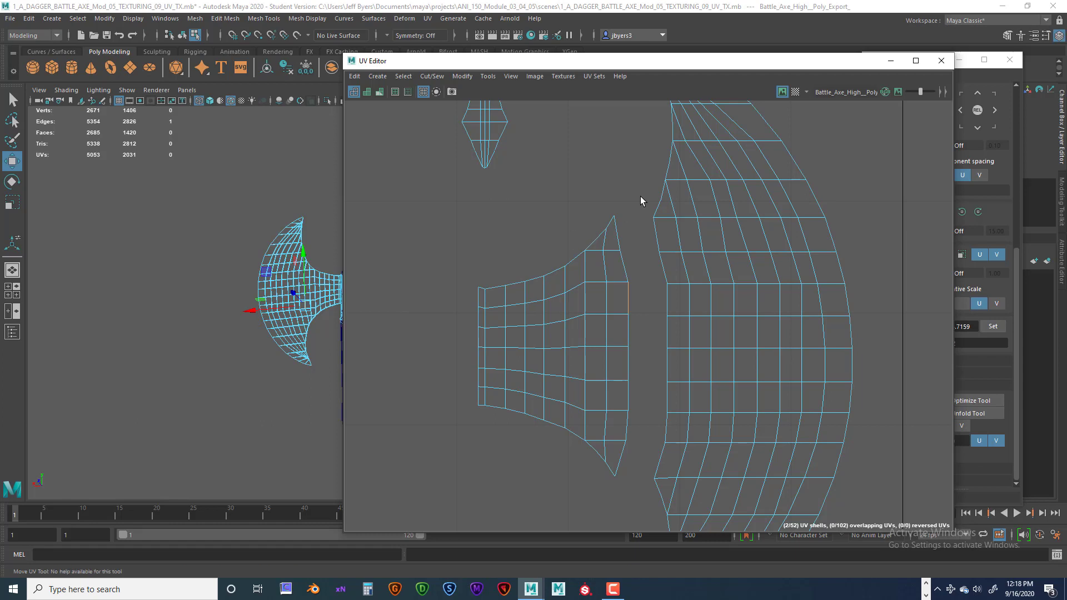
alt+middle_drag(513, 257, 661, 257)
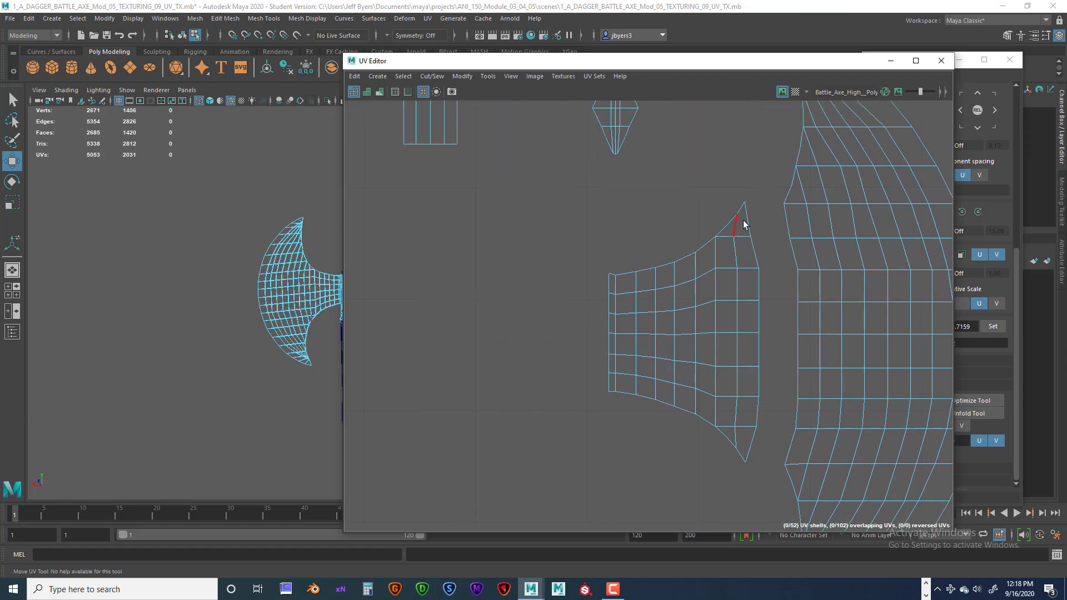
click(757, 281)
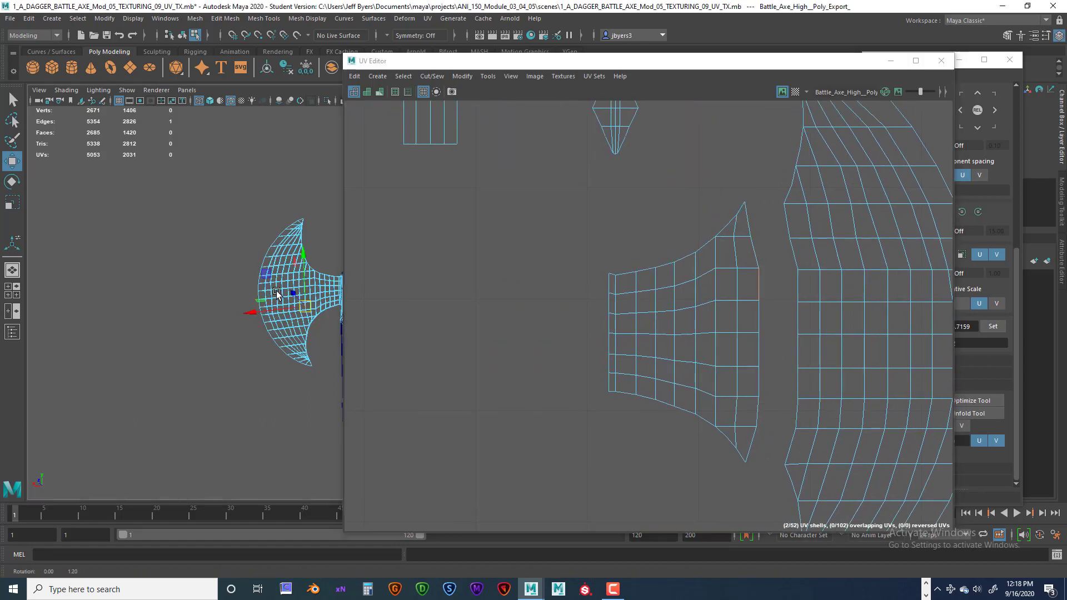
Select the right inner section's whole UV border and locate the upper end of its blade seam up close on the model
alt+drag(277, 293, 179, 310)
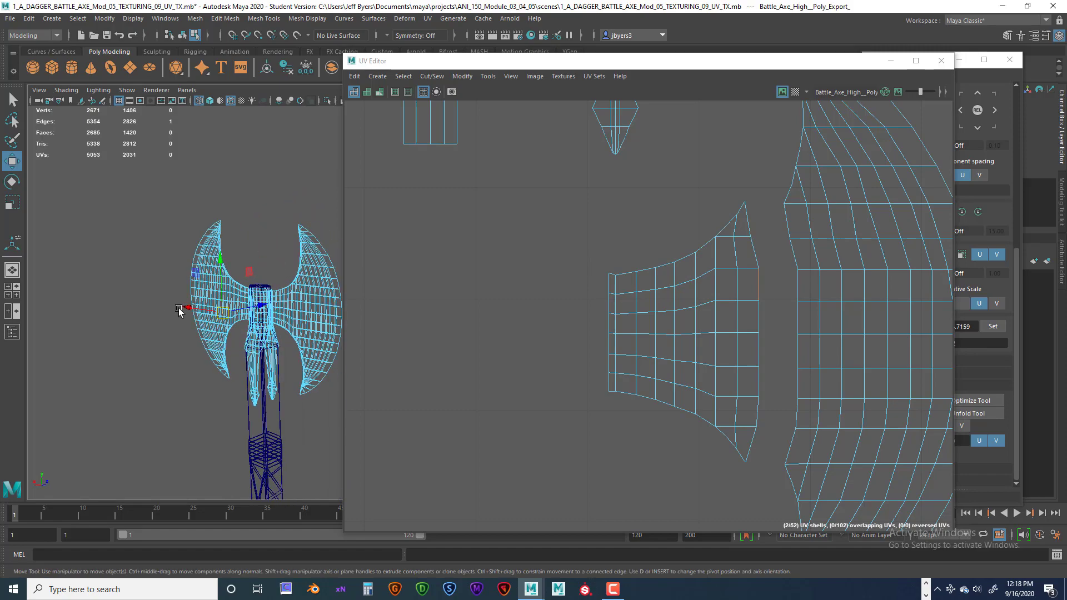
scroll(179, 310, up, 5)
alt+middle_drag(114, 310, 252, 304)
scroll(253, 304, up, 3)
alt+middle_drag(173, 311, 295, 315)
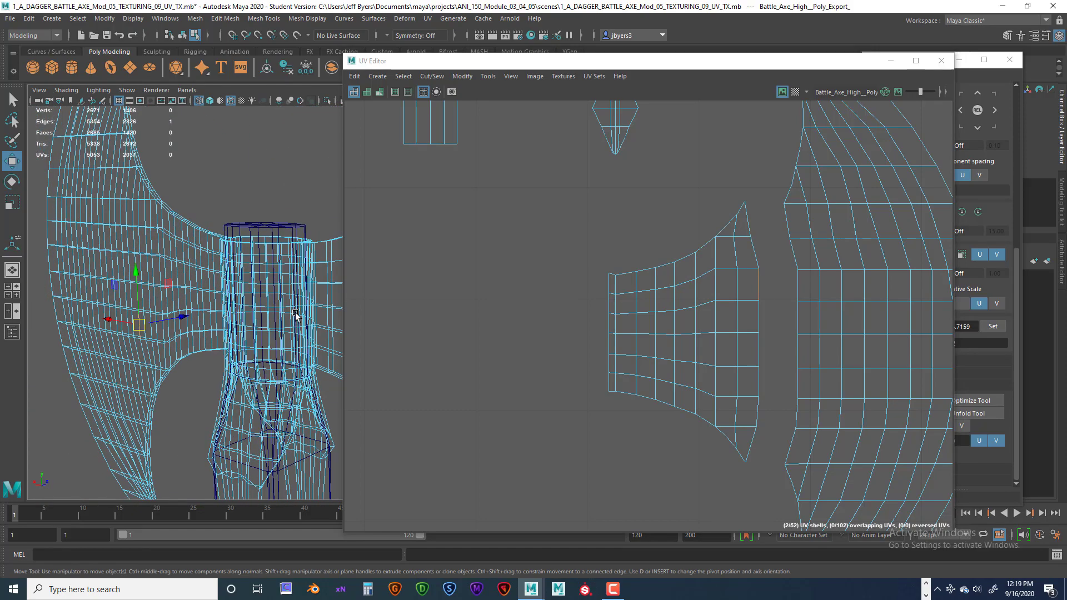
double_click(747, 220)
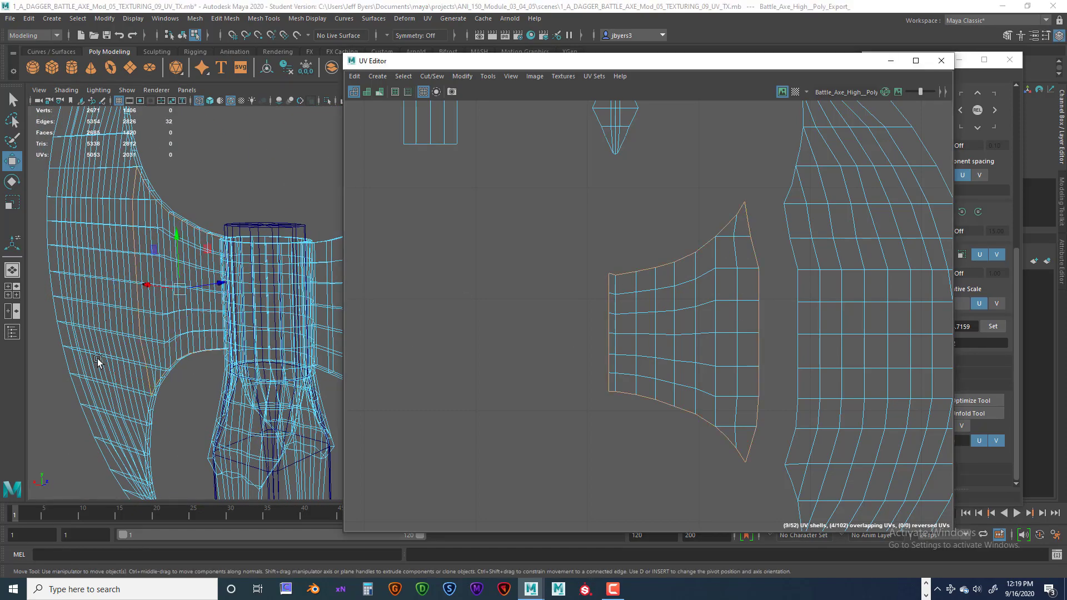
alt+middle_drag(125, 353, 141, 367)
alt+drag(141, 367, 195, 348)
alt+middle_drag(99, 349, 302, 414)
scroll(255, 364, up, 3)
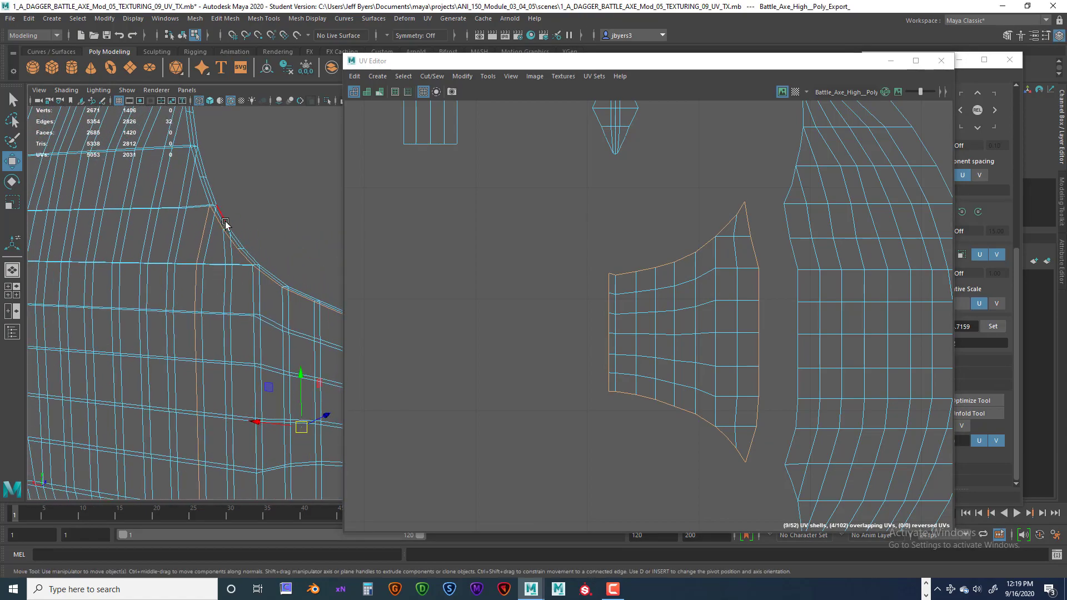
Switch the model to vertex selection and select the paired seam vertices in the top three rows between blade and inner section
alt+middle_drag(216, 218, 236, 242)
right_drag(236, 241, 195, 241)
drag(227, 227, 245, 243)
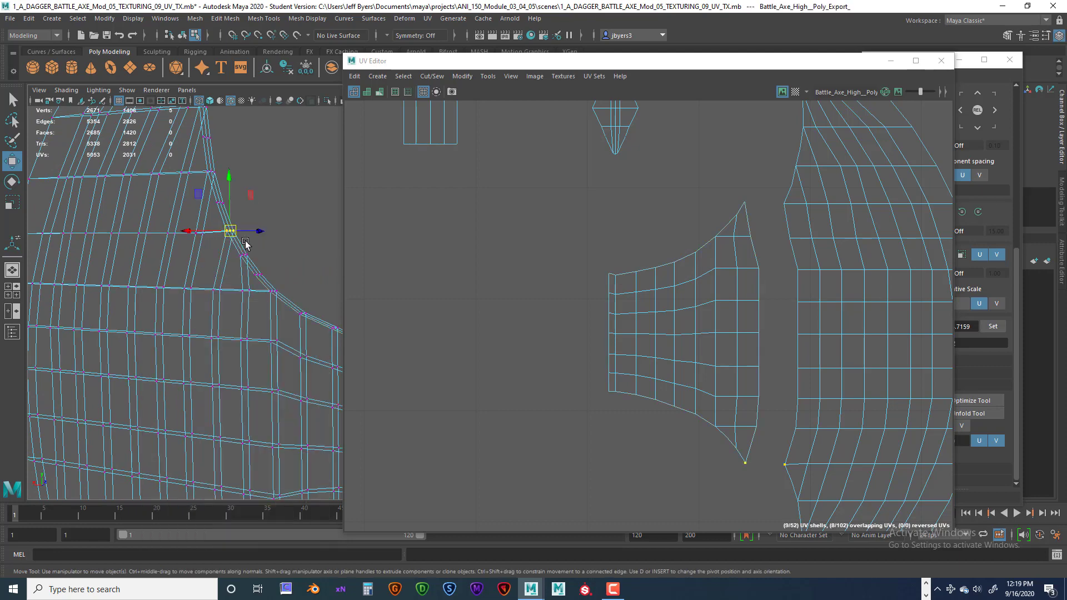
drag(209, 281, 213, 296)
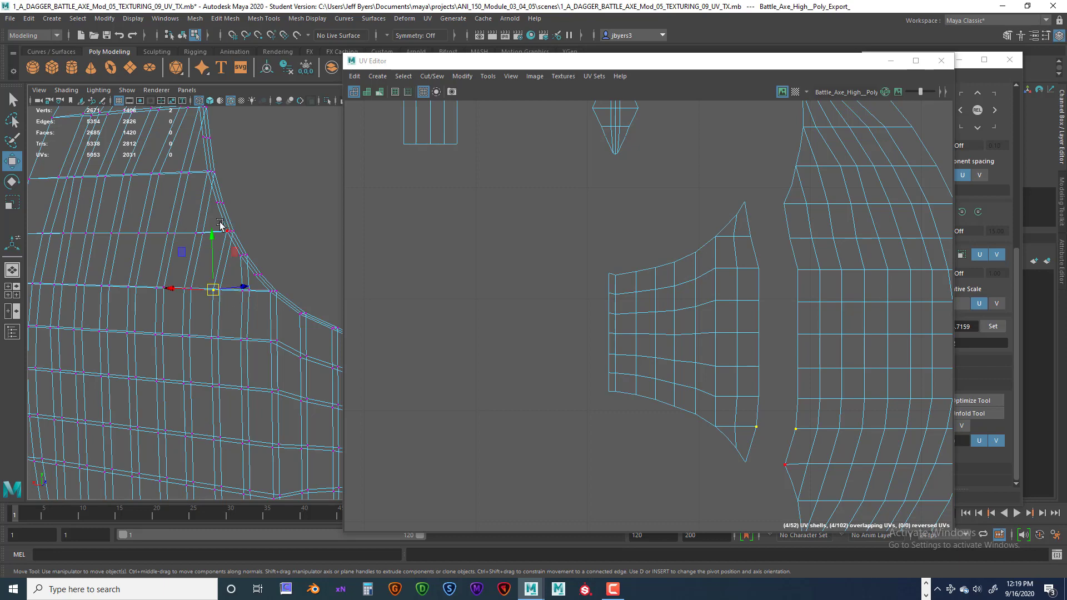
drag(220, 223, 235, 265)
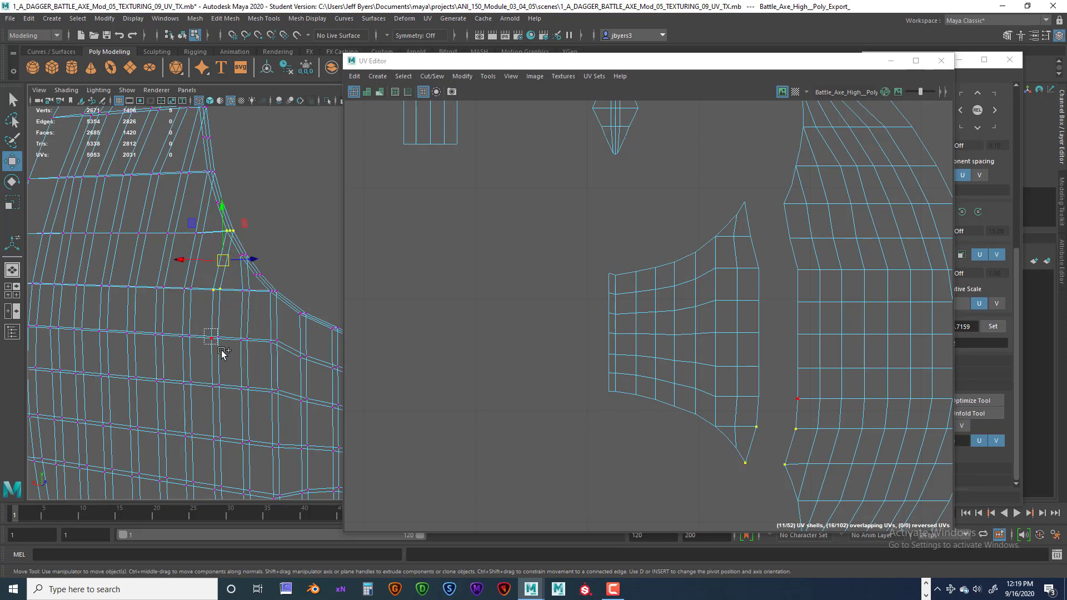
shift+drag(223, 353, 222, 344)
alt+middle_drag(229, 352, 220, 268)
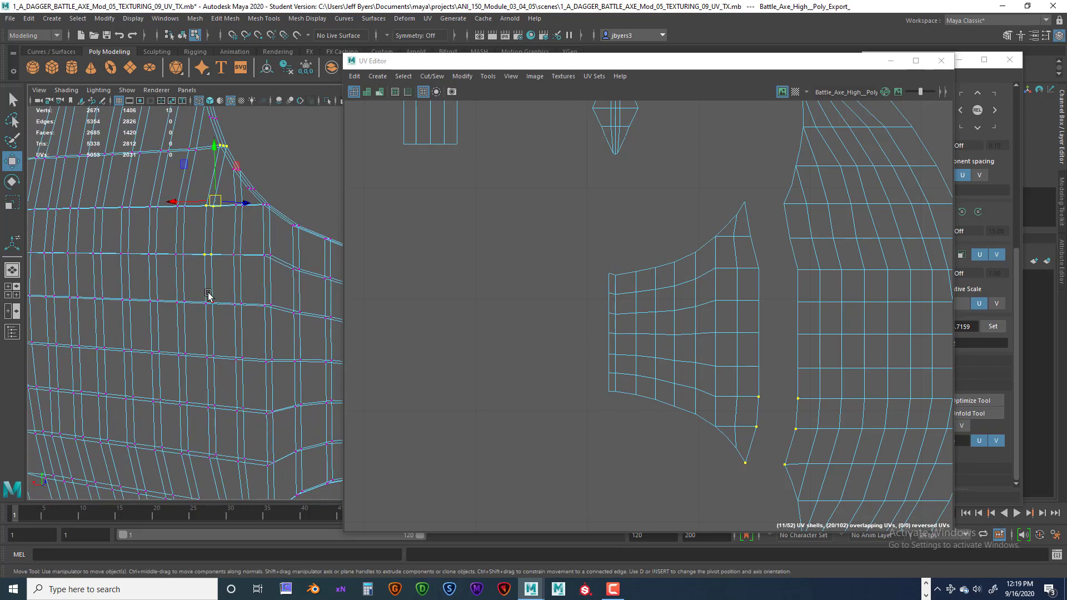
Select the remaining doubled vertices along the seam between the axe blade and its neck and merge them with a 0.0010 threshold
shift+drag(201, 293, 222, 369)
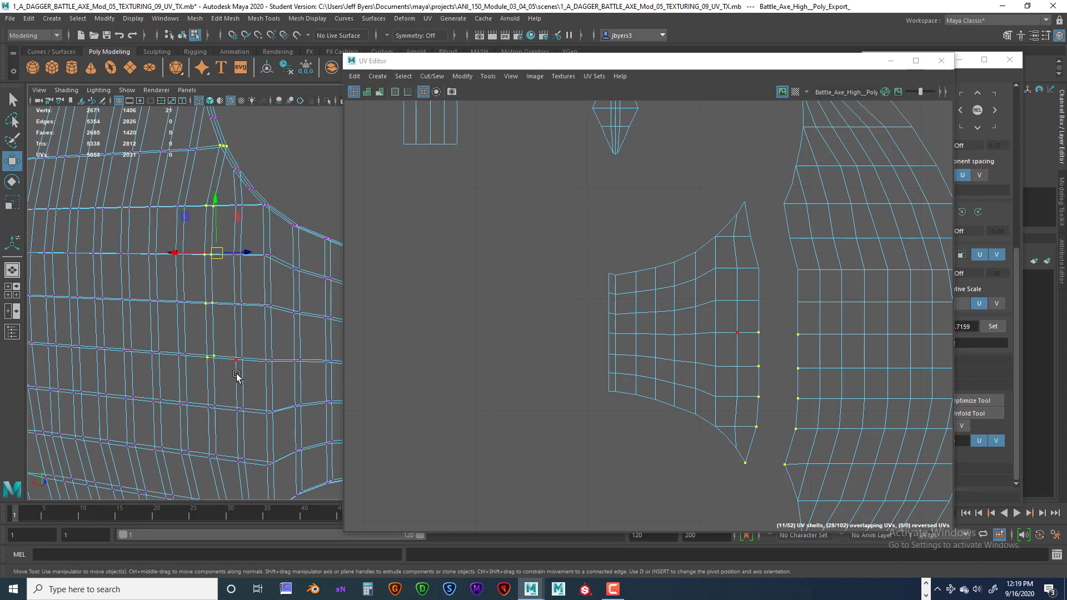
alt+middle_drag(236, 376, 214, 293)
shift+drag(200, 285, 234, 408)
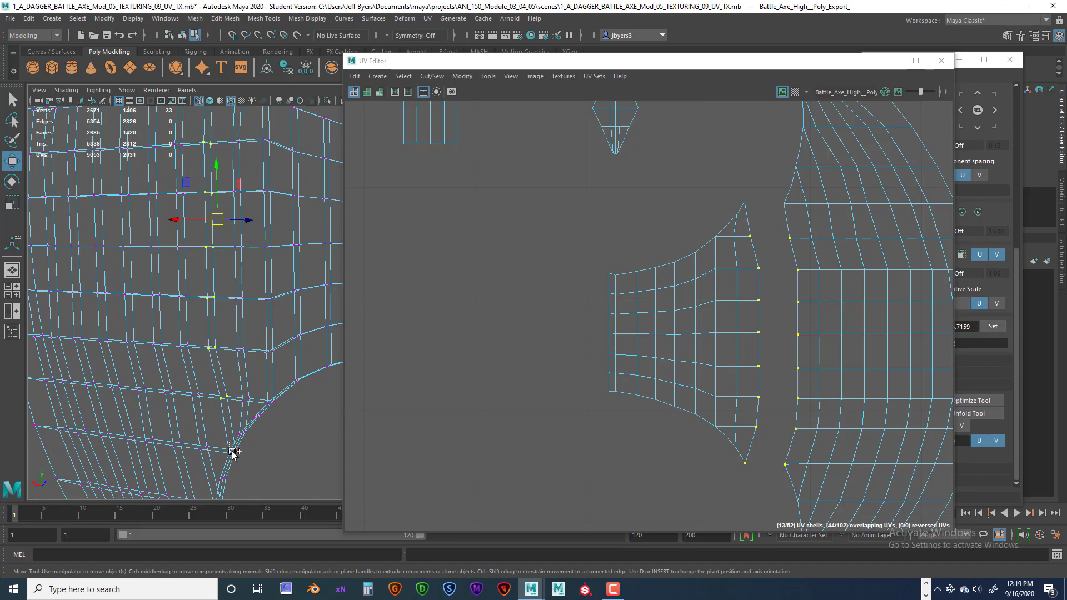
shift+drag(232, 452, 251, 469)
key(space)
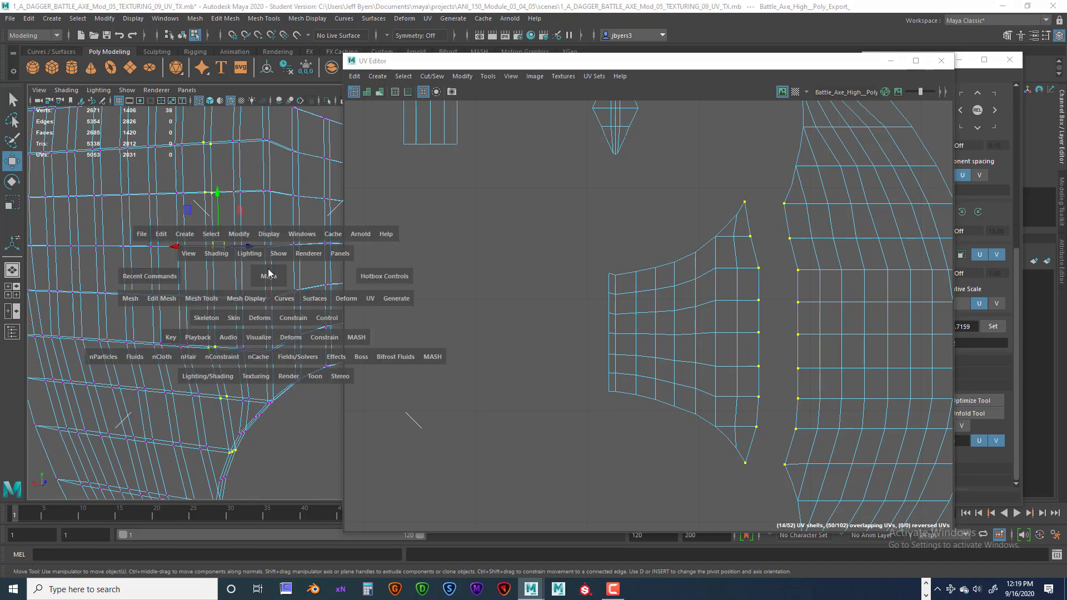
click(162, 298)
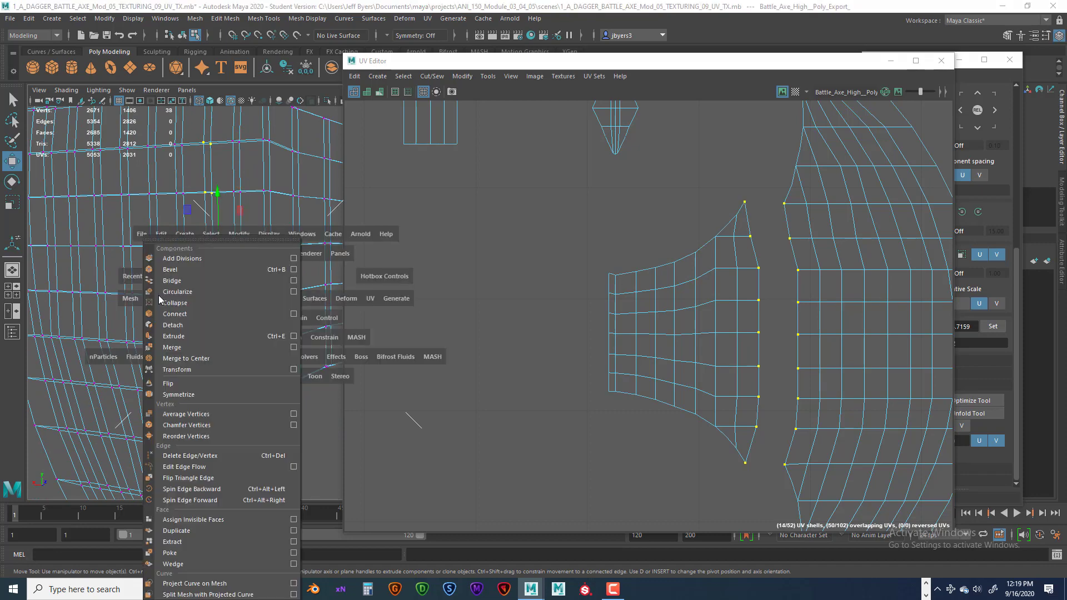
click(294, 347)
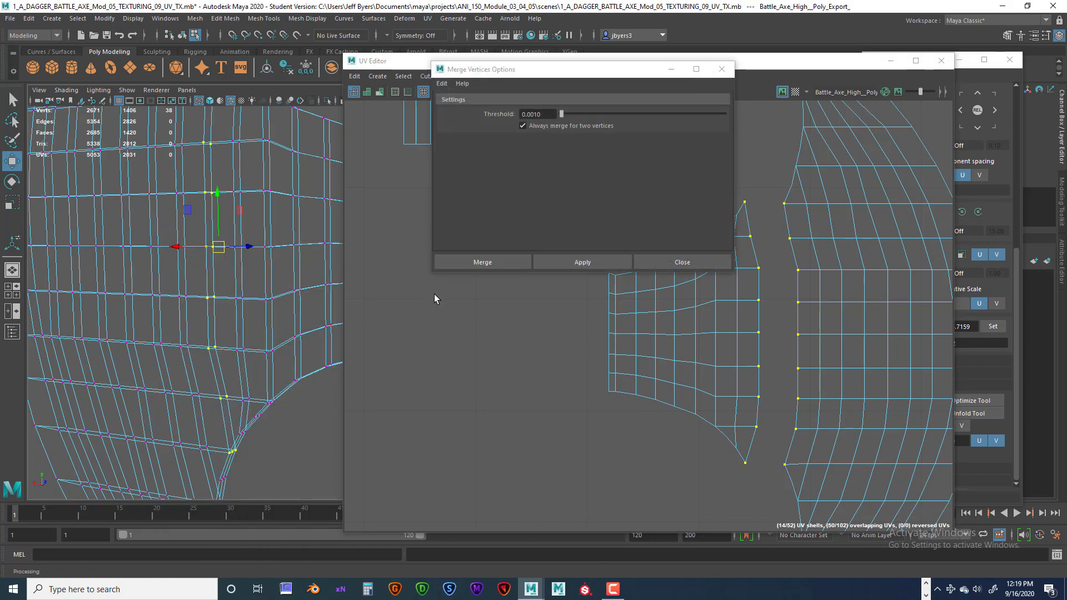
click(497, 261)
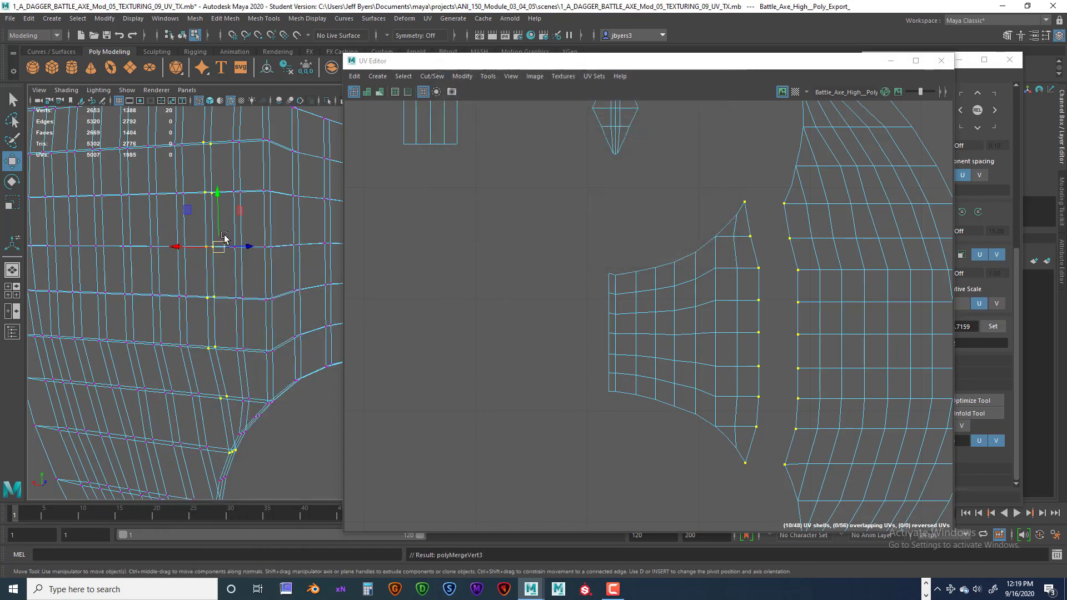
Select all the border edges between the neck shell and the right blade in the right-hand UV group and Move and Sew them
right_drag(209, 226, 187, 291)
scroll(617, 327, down, 2)
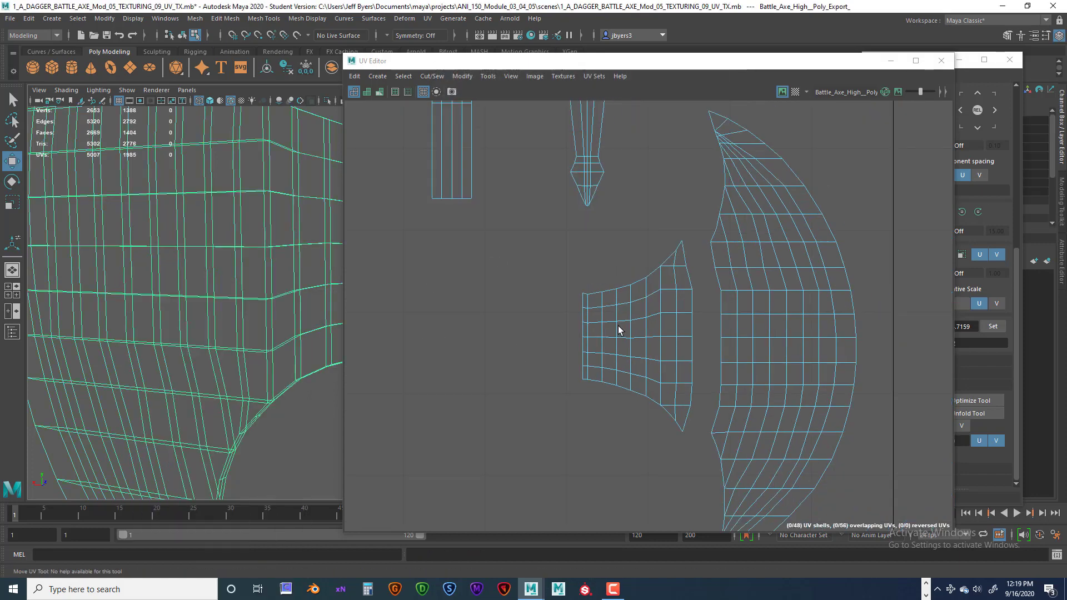
double_click(685, 256)
right_drag(683, 260, 691, 240)
click(686, 255)
shift+click(696, 297)
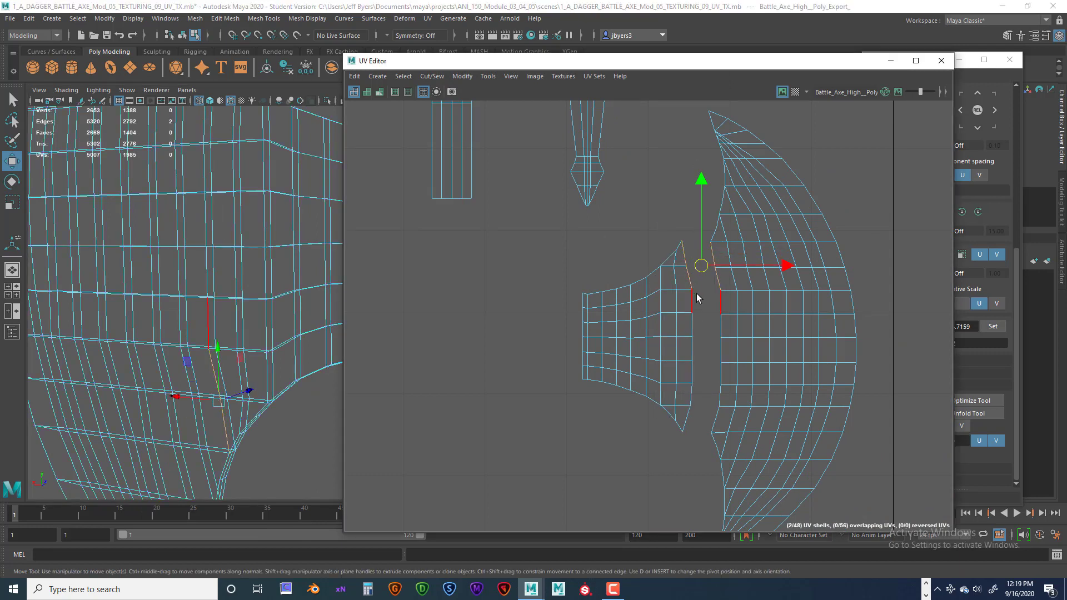
shift+click(695, 297)
shift+click(692, 324)
shift+click(693, 347)
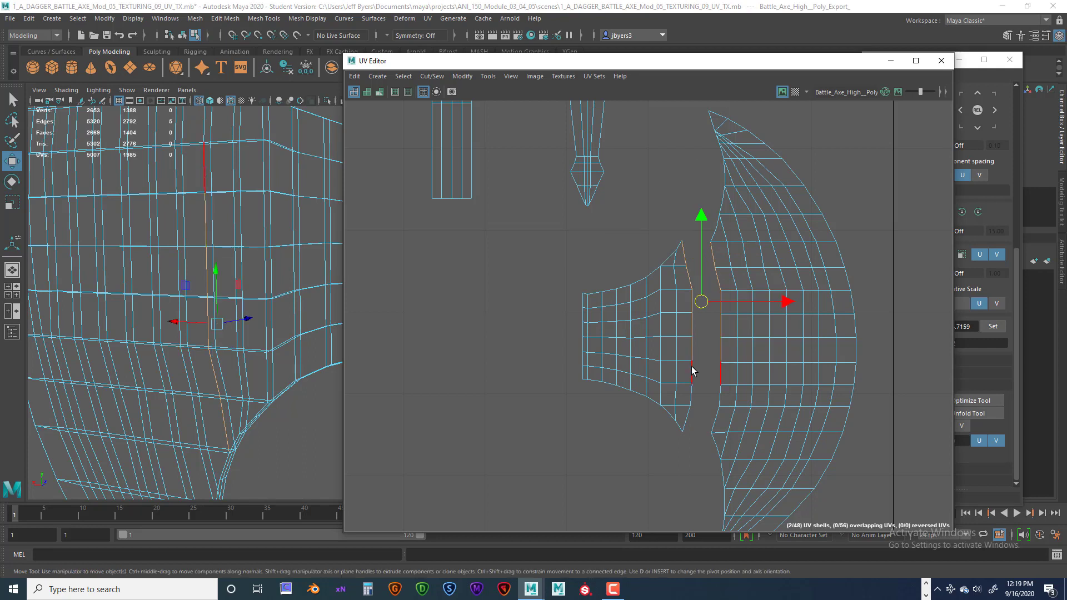
shift+click(693, 397)
shift+click(695, 372)
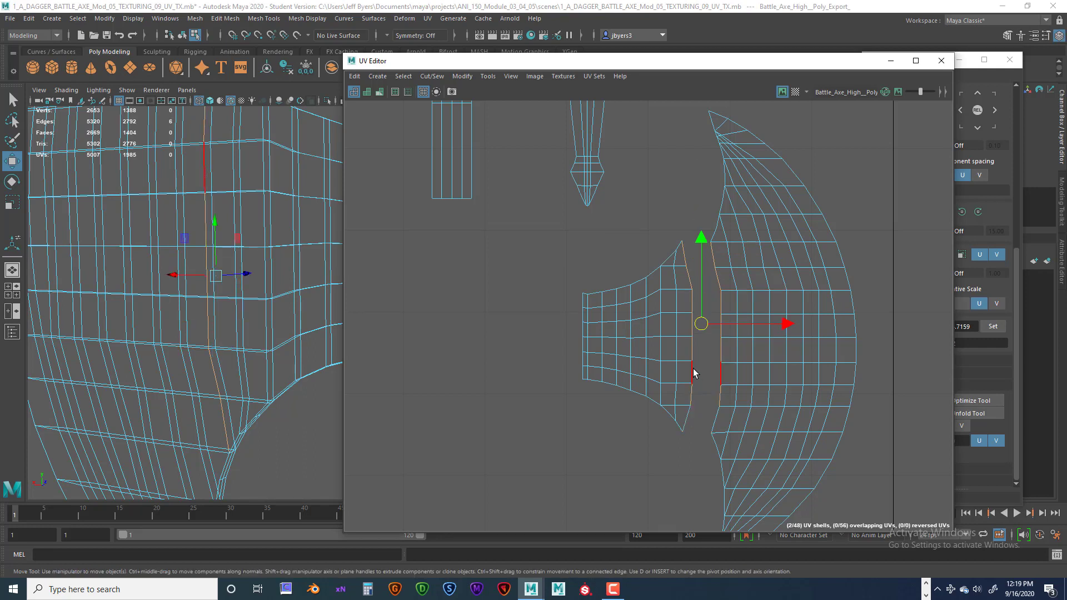
shift+click(688, 409)
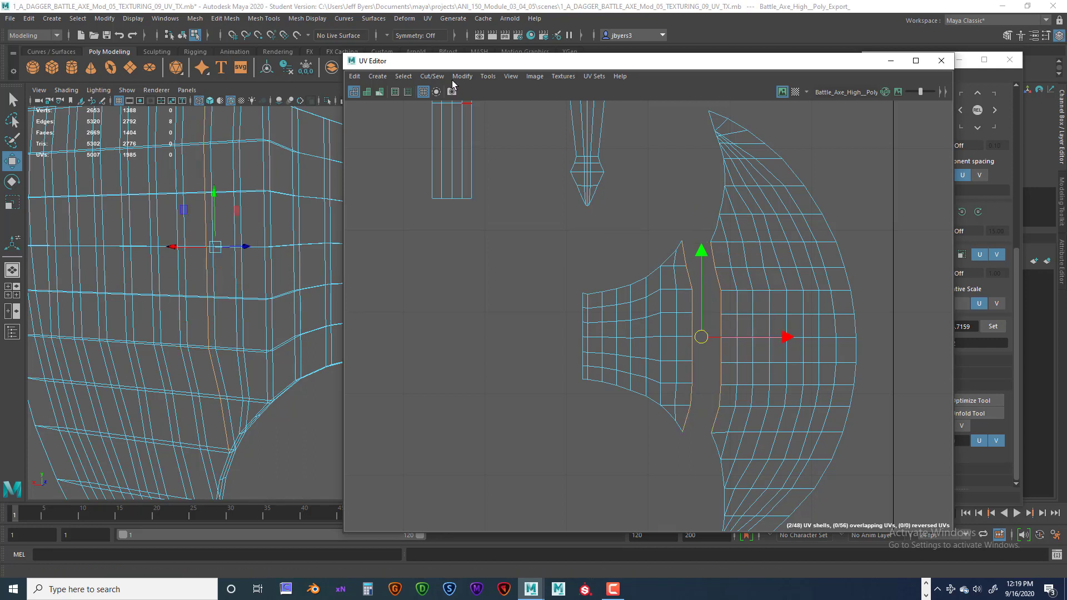
click(431, 76)
click(448, 184)
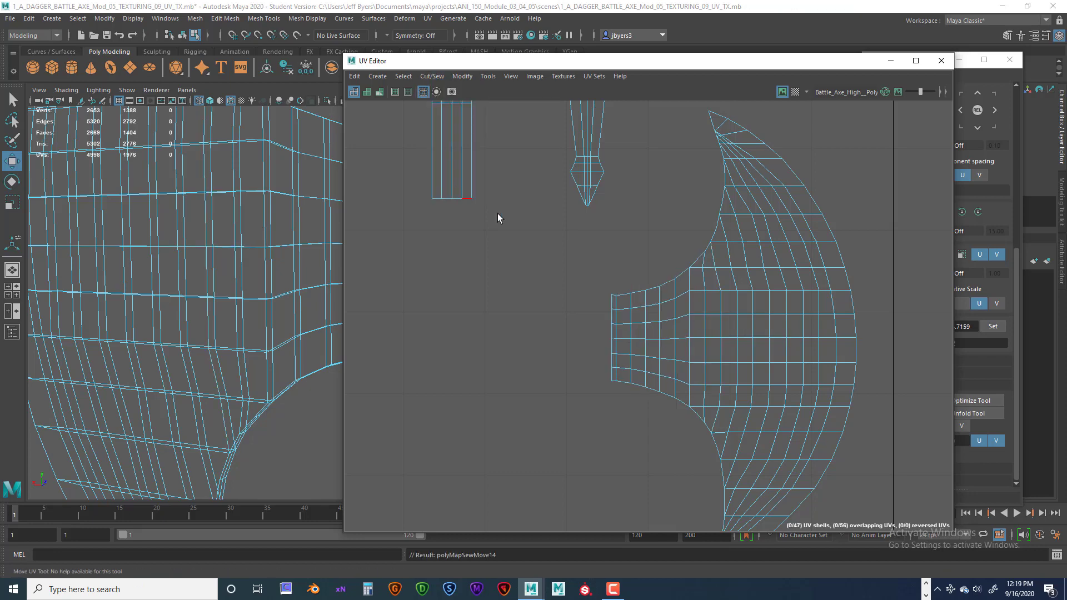
Move and Sew the full seam joining the neck shell to the right blade in the left-hand UV group
scroll(532, 278, down, 10)
alt+middle_drag(596, 286, 642, 292)
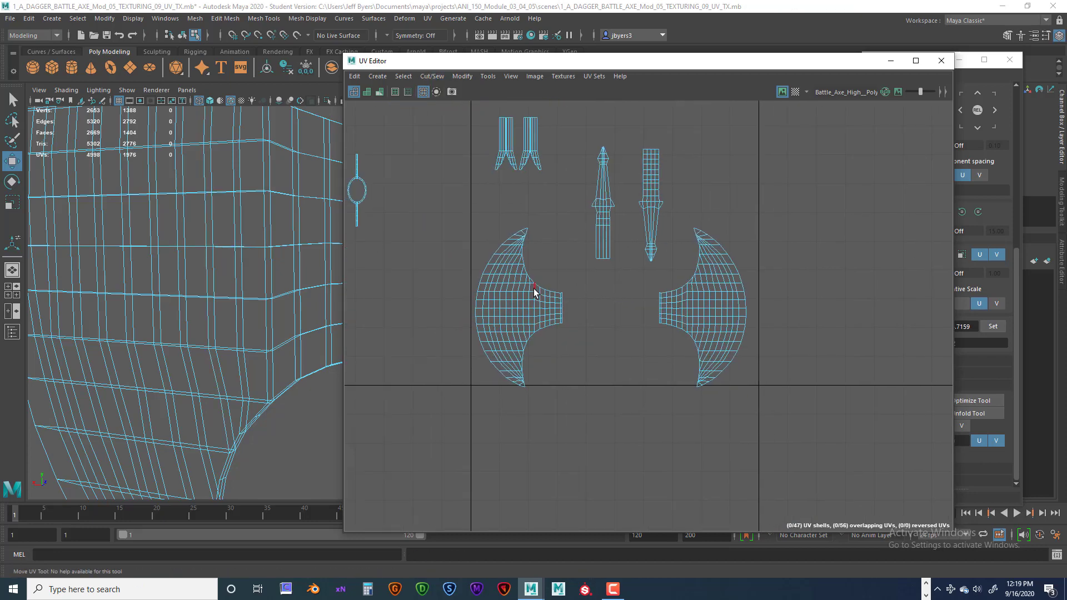
click(534, 290)
alt+middle_drag(520, 264, 792, 259)
scroll(575, 271, up, 4)
scroll(574, 271, up, 5)
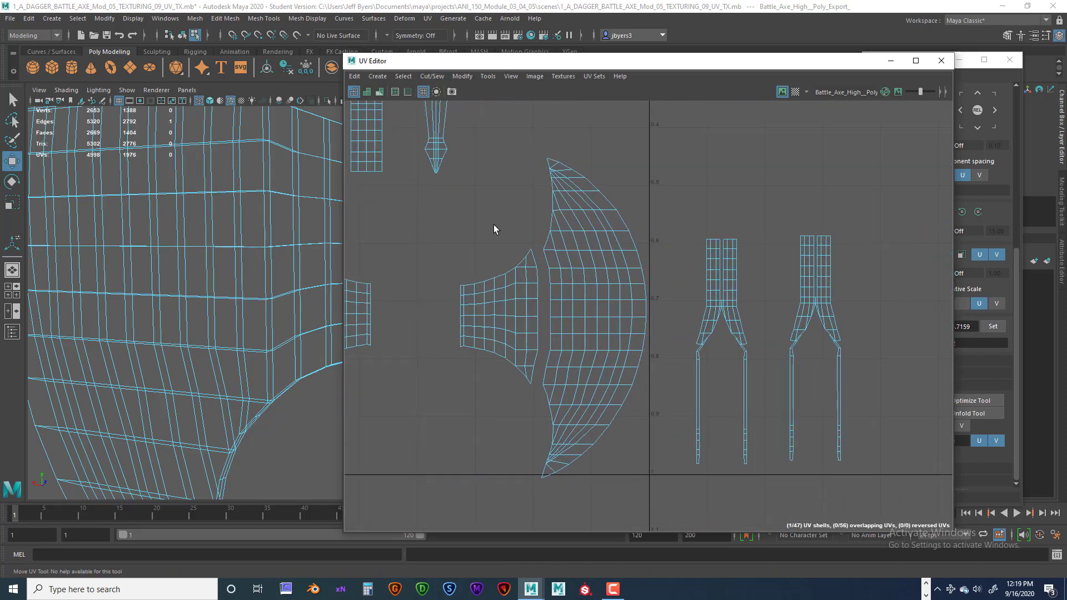
click(583, 263)
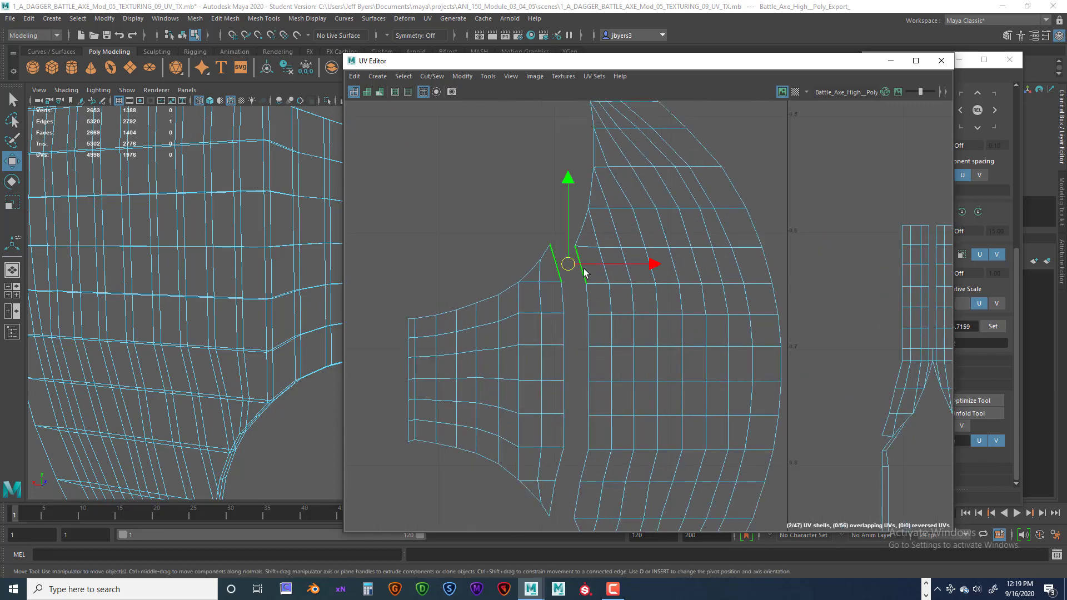
shift+click(587, 297)
shift+click(589, 328)
shift+click(592, 399)
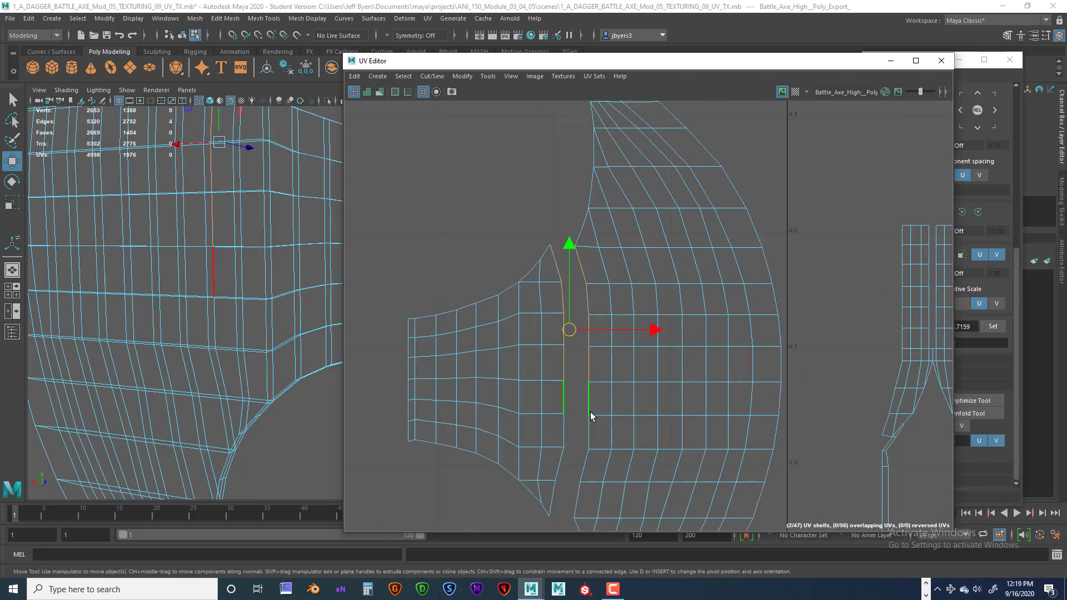
shift+click(588, 436)
shift+click(584, 466)
shift+click(575, 499)
shift+click(575, 498)
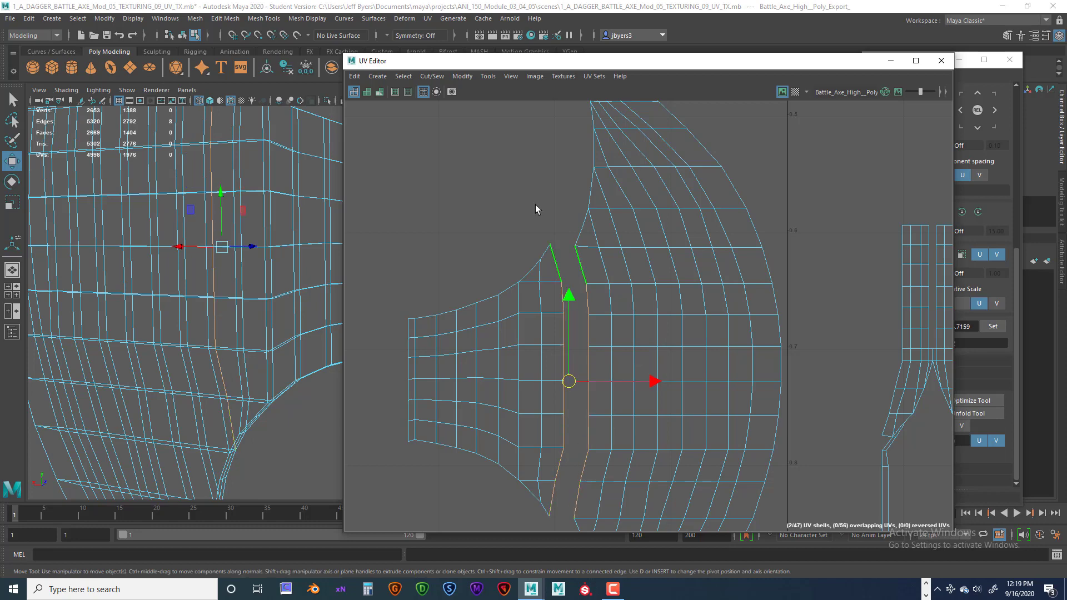
click(431, 76)
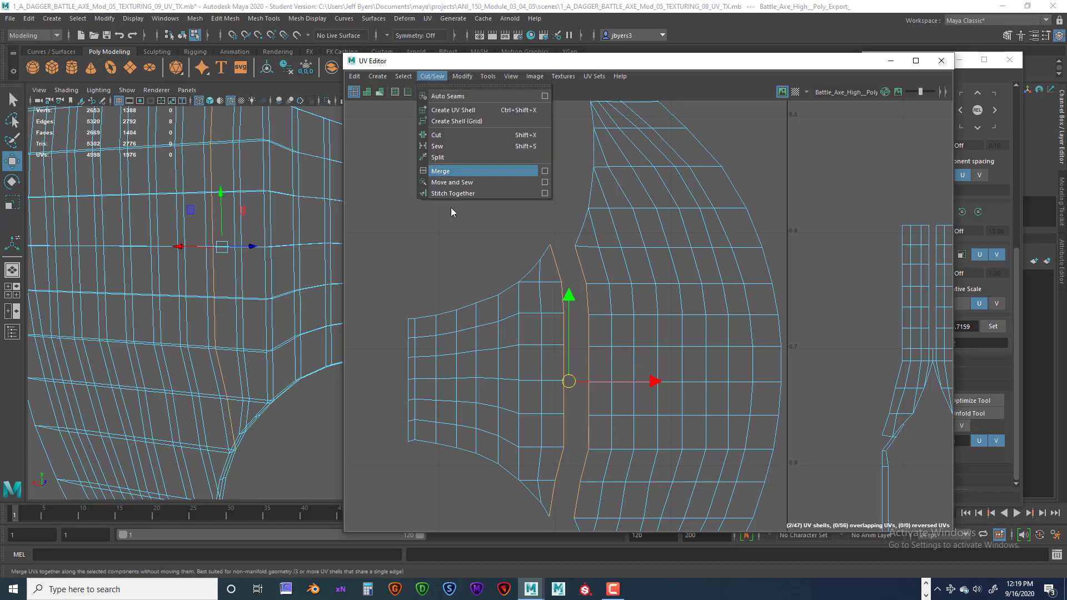
click(452, 182)
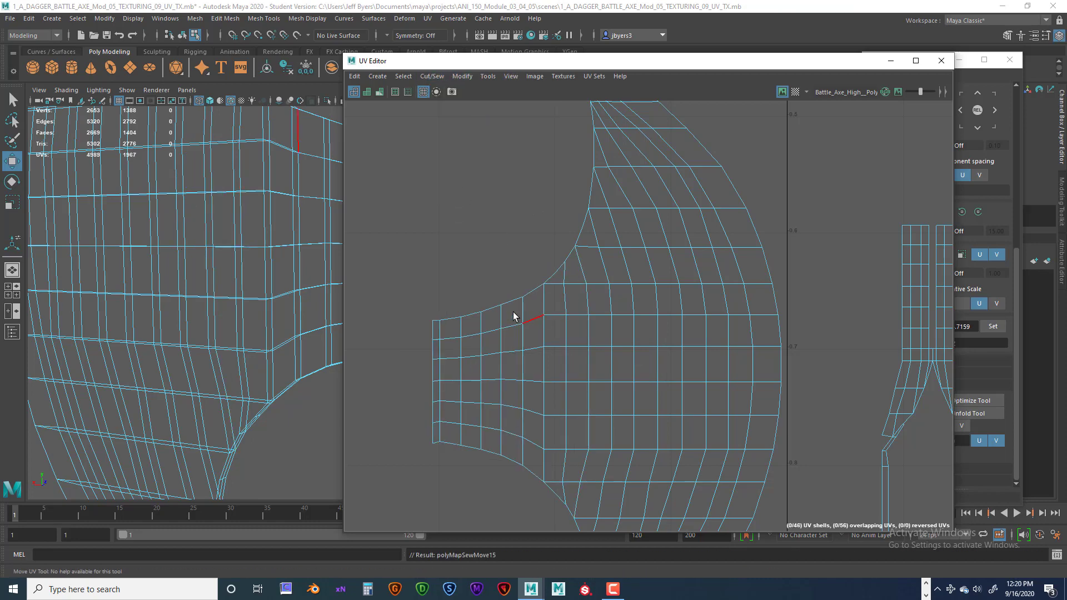
Move and Sew the full seam joining the neck shell to the left blade in the left-hand UV group
alt+middle_drag(503, 311, 795, 262)
alt+middle_drag(436, 268, 611, 260)
click(548, 199)
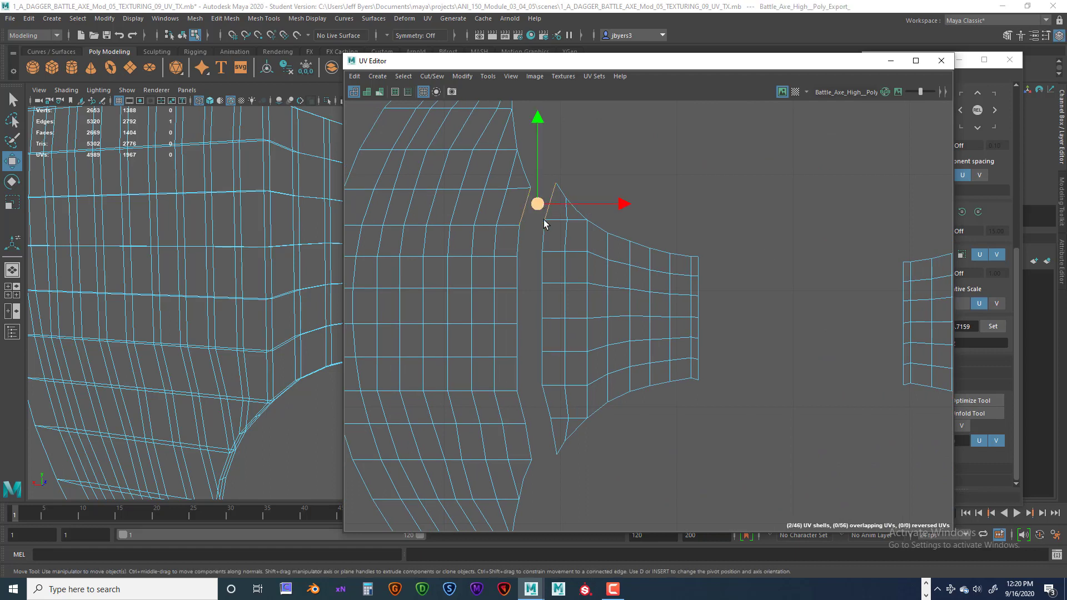
shift+click(543, 238)
shift+click(543, 271)
shift+click(542, 307)
shift+click(545, 340)
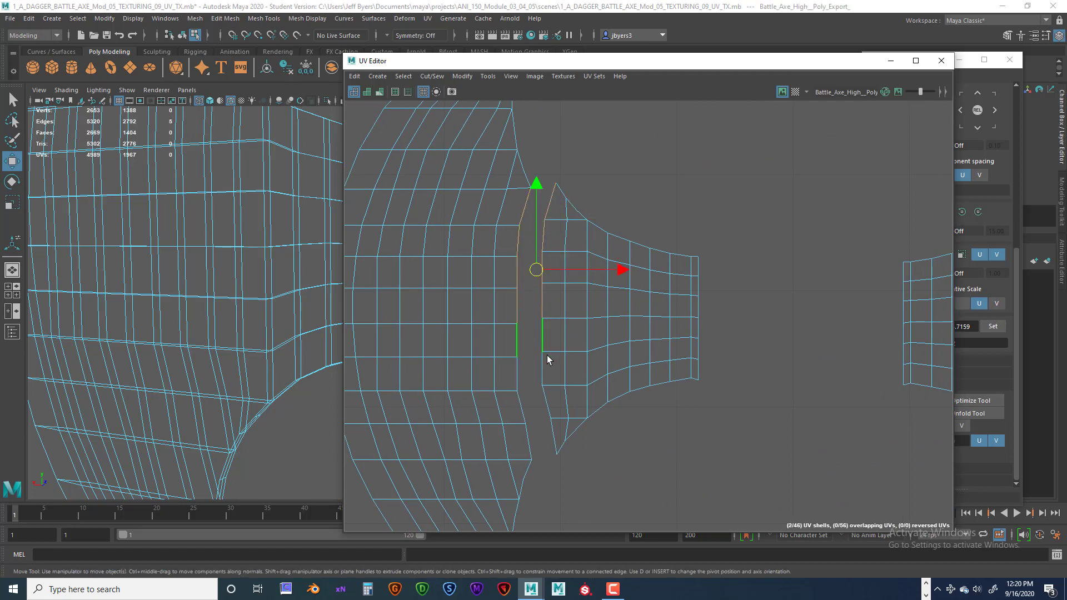
shift+click(543, 369)
shift+click(547, 399)
shift+click(550, 429)
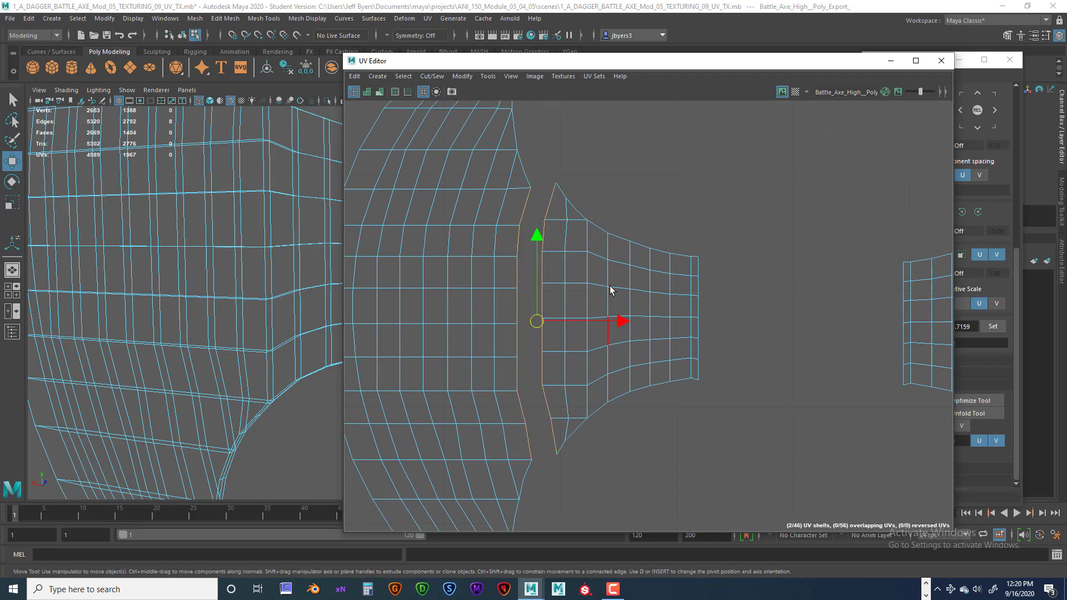
click(432, 76)
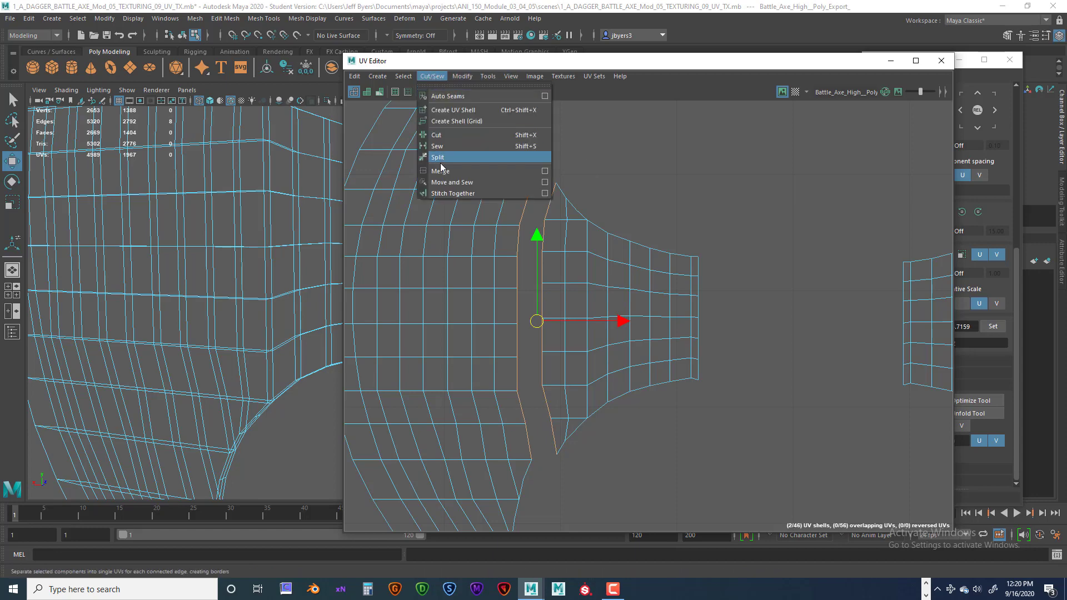
click(446, 182)
Examine the complete UV layout, checking the sewn blades and the other shells around them
scroll(668, 260, down, 5)
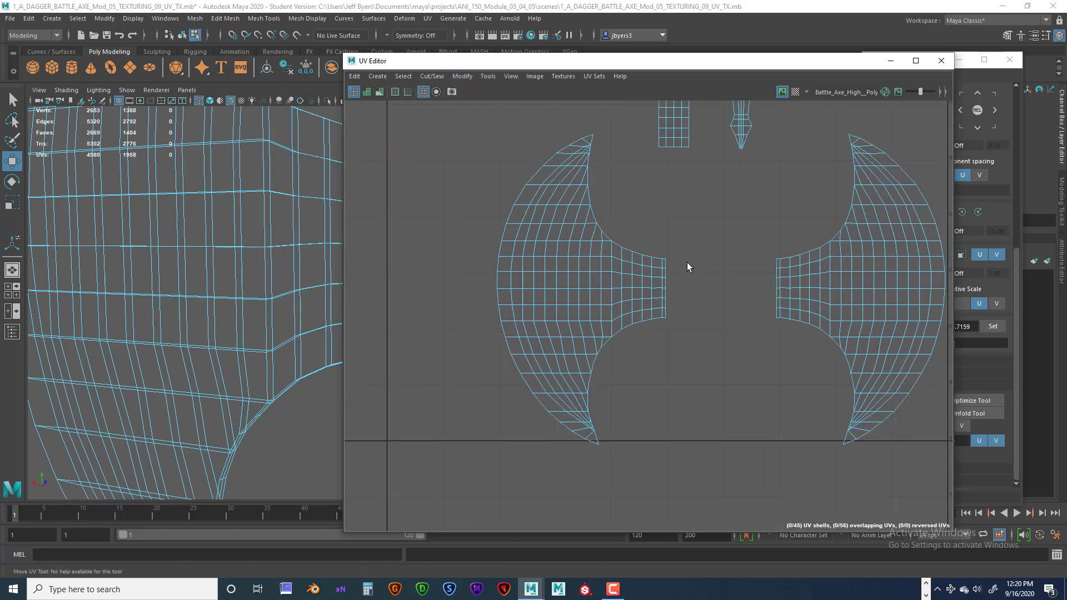
alt+middle_drag(687, 262, 583, 283)
scroll(654, 269, down, 5)
scroll(629, 284, up, 4)
scroll(583, 283, down, 5)
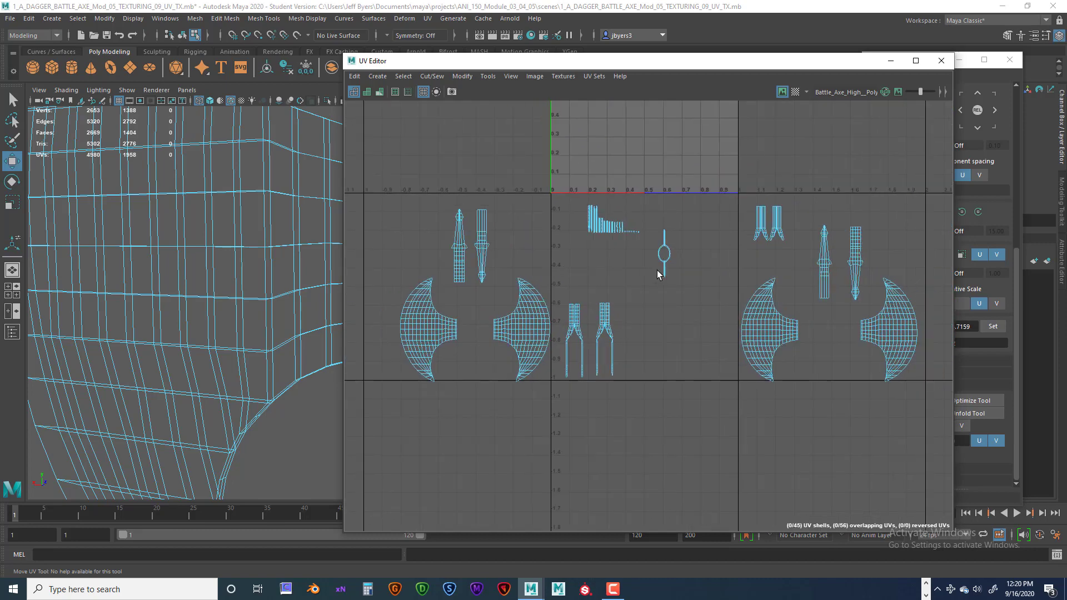
alt+middle_drag(659, 269, 625, 279)
scroll(655, 235, down, 1)
alt+middle_drag(595, 246, 634, 245)
scroll(635, 245, up, 5)
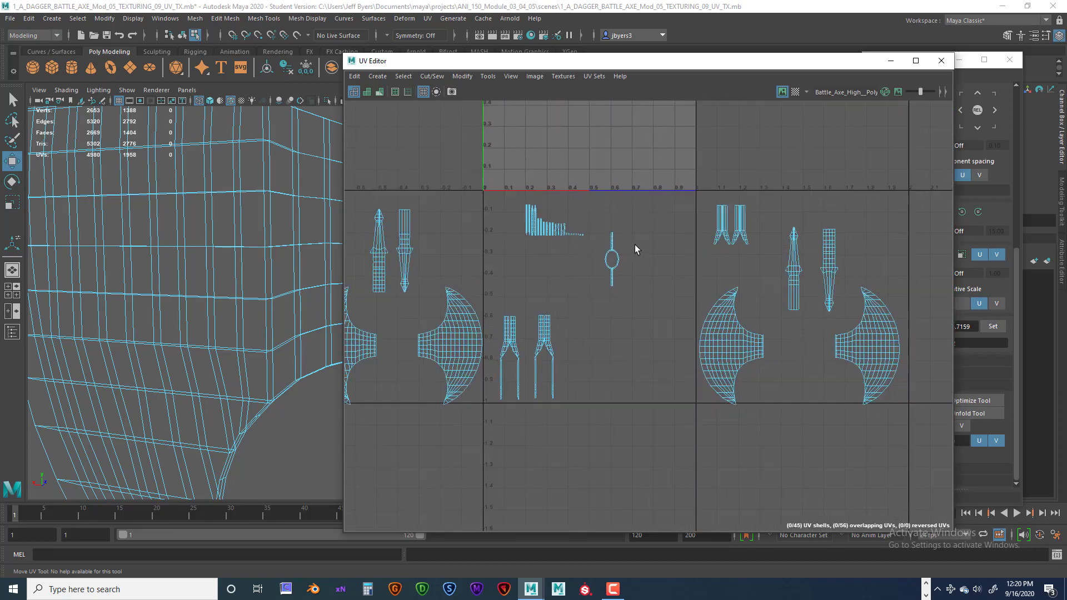
Select both flat-end edges of the second long strip shell and Move and Sew the matching tiny shells onto it
alt+middle_drag(497, 234, 675, 303)
scroll(675, 303, up, 2)
scroll(675, 306, up, 3)
alt+middle_drag(544, 190, 590, 276)
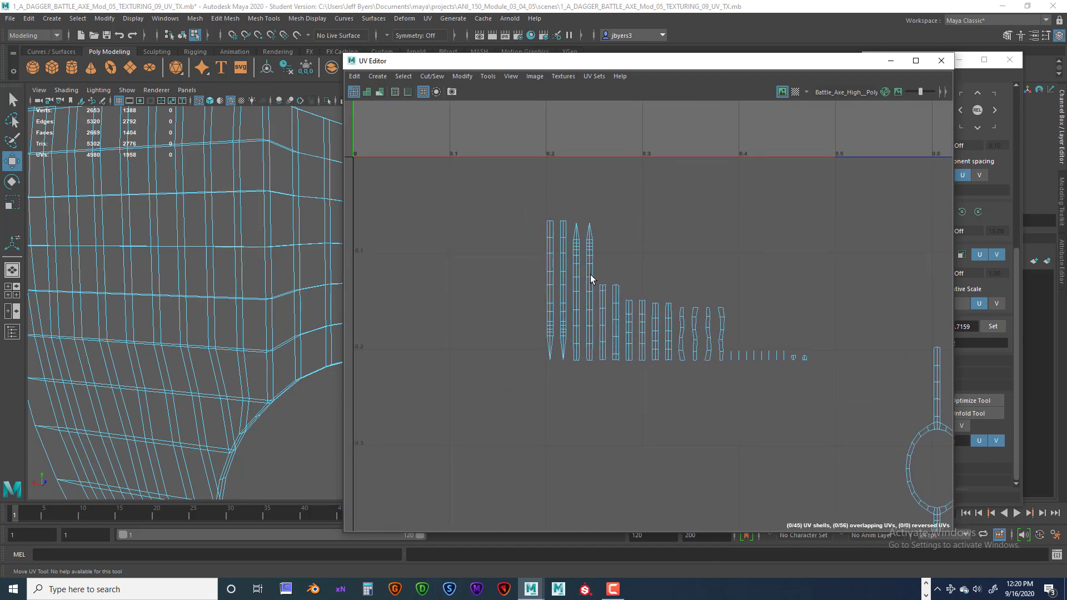
scroll(642, 278, up, 4)
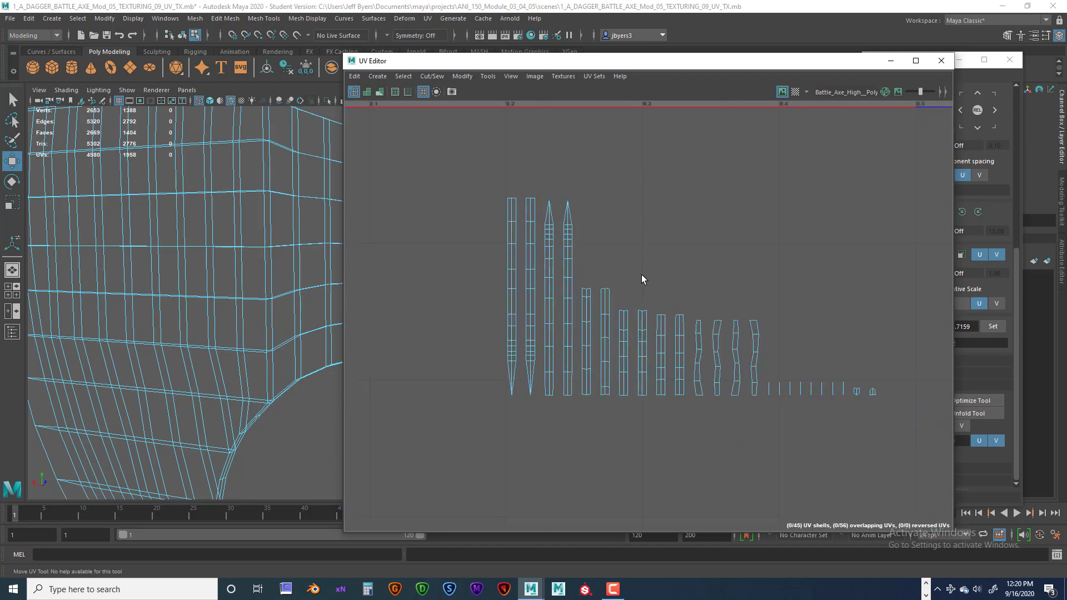
alt+middle_drag(610, 267, 640, 248)
alt+middle_drag(542, 215, 560, 274)
scroll(563, 276, up, 3)
click(560, 268)
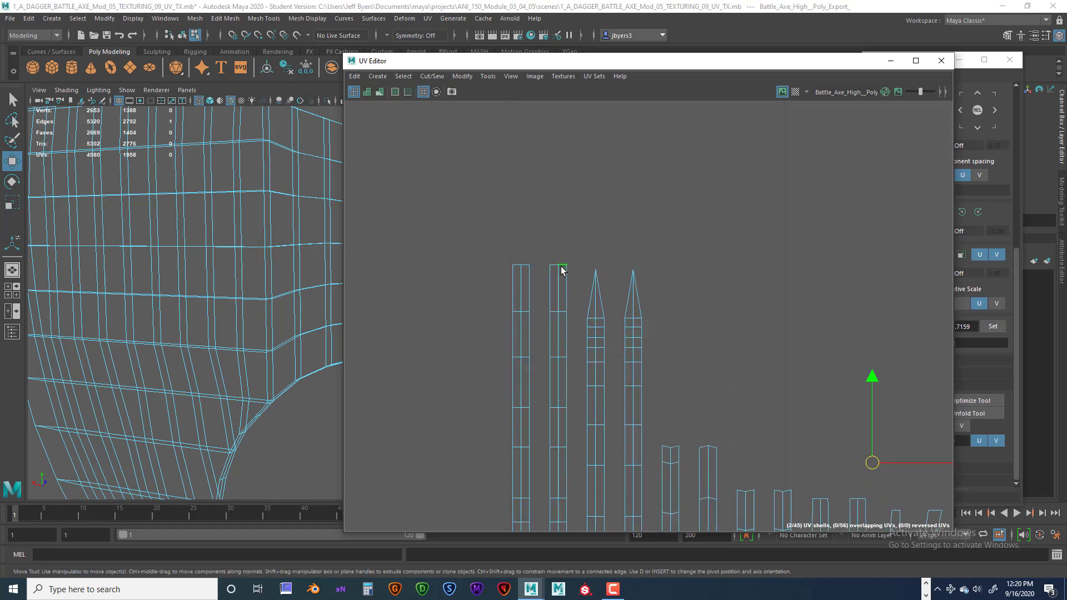
scroll(651, 289, down, 5)
scroll(769, 350, up, 4)
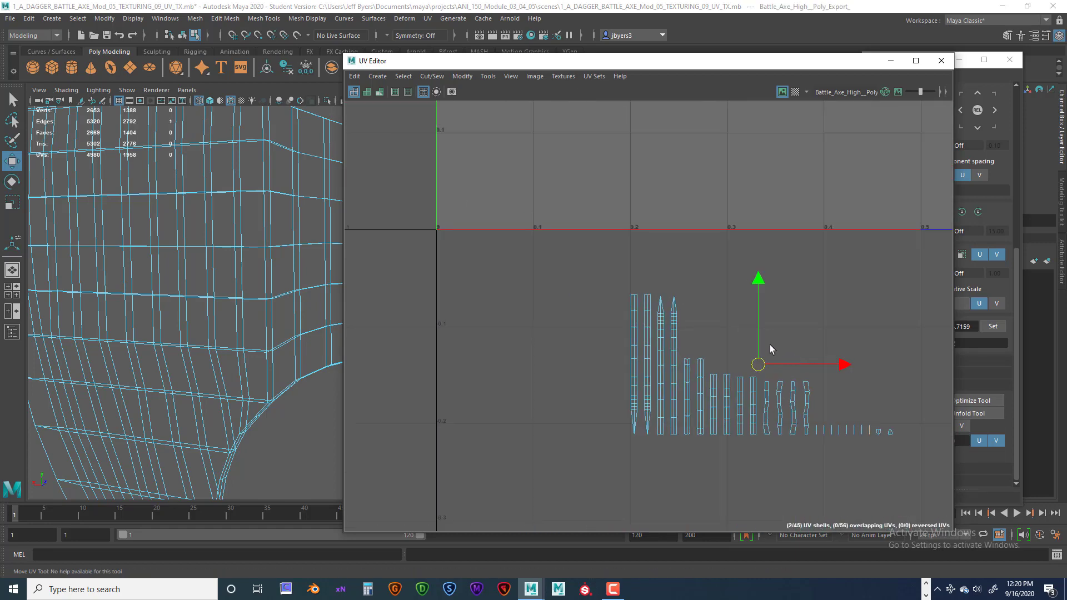
shift+click(485, 233)
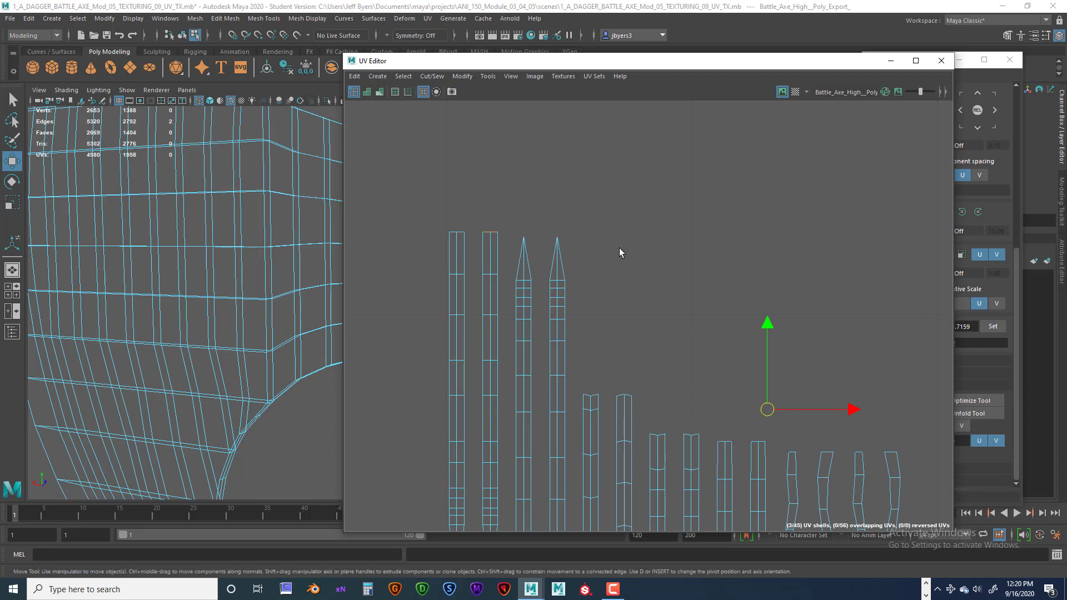
scroll(652, 254, down, 4)
scroll(652, 254, up, 4)
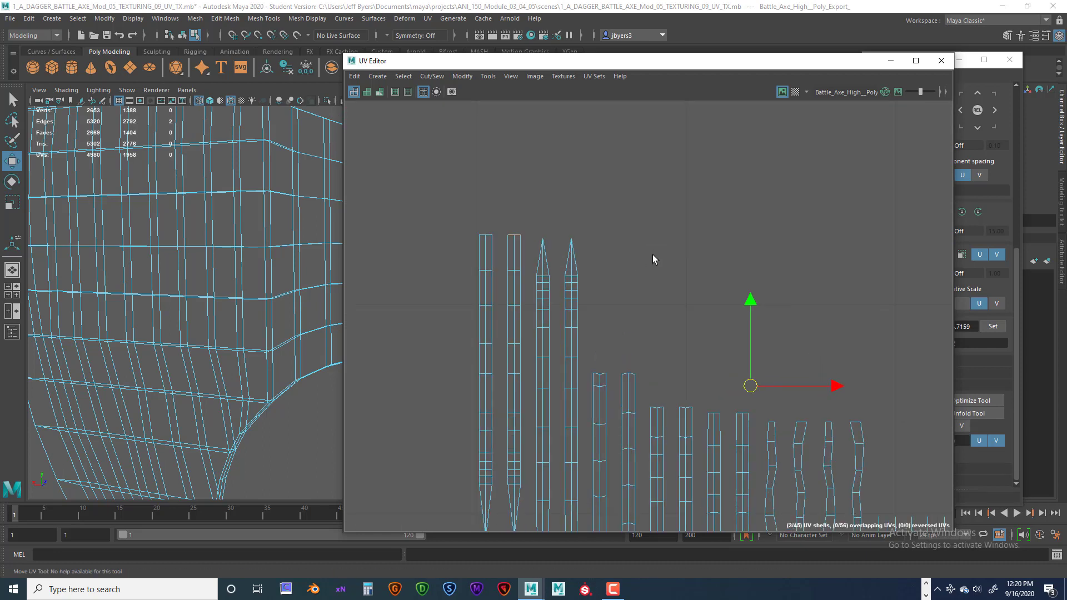
click(428, 77)
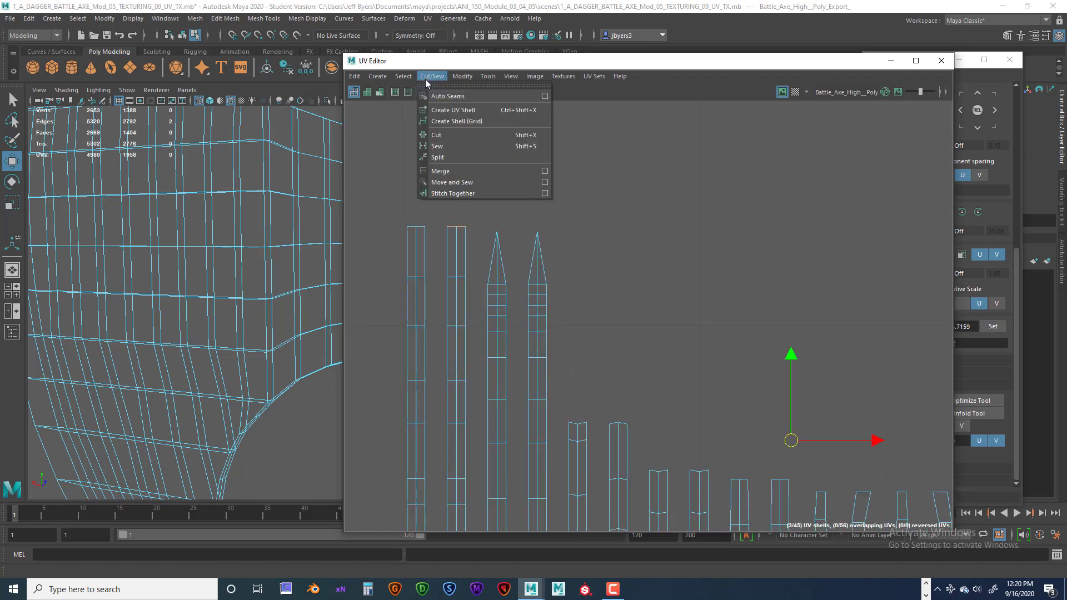
click(452, 182)
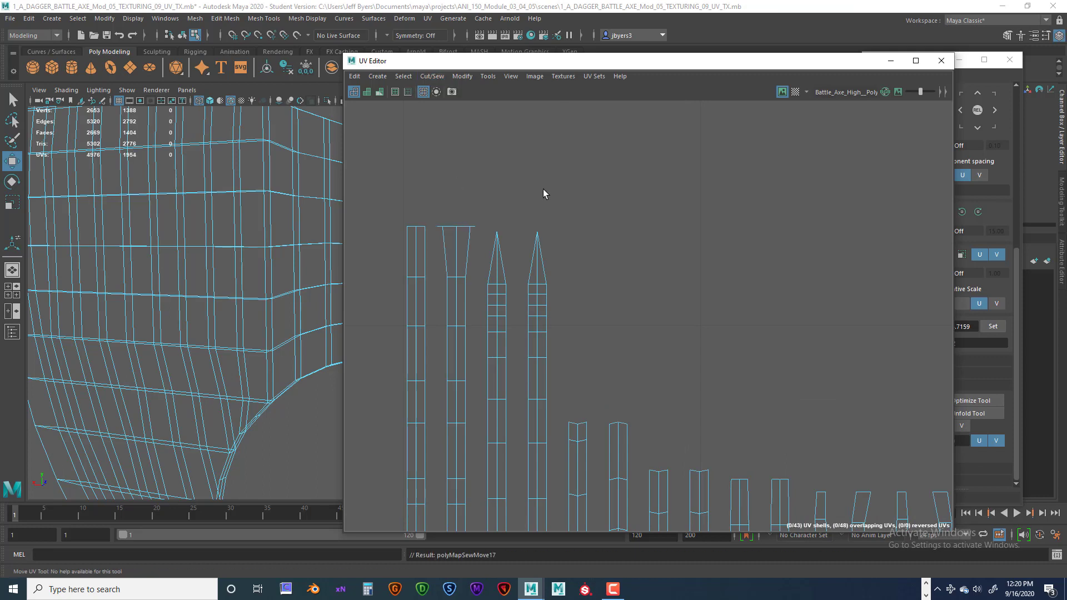
scroll(555, 208, down, 3)
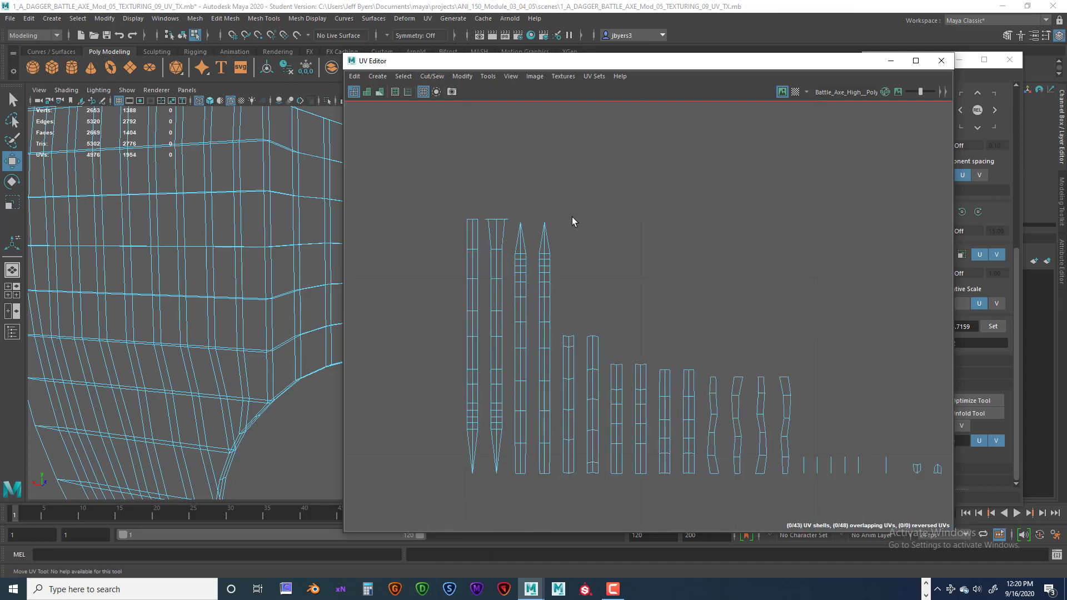
Undo the last Move and Sew on the second long strip shell
key(ctrl+z)
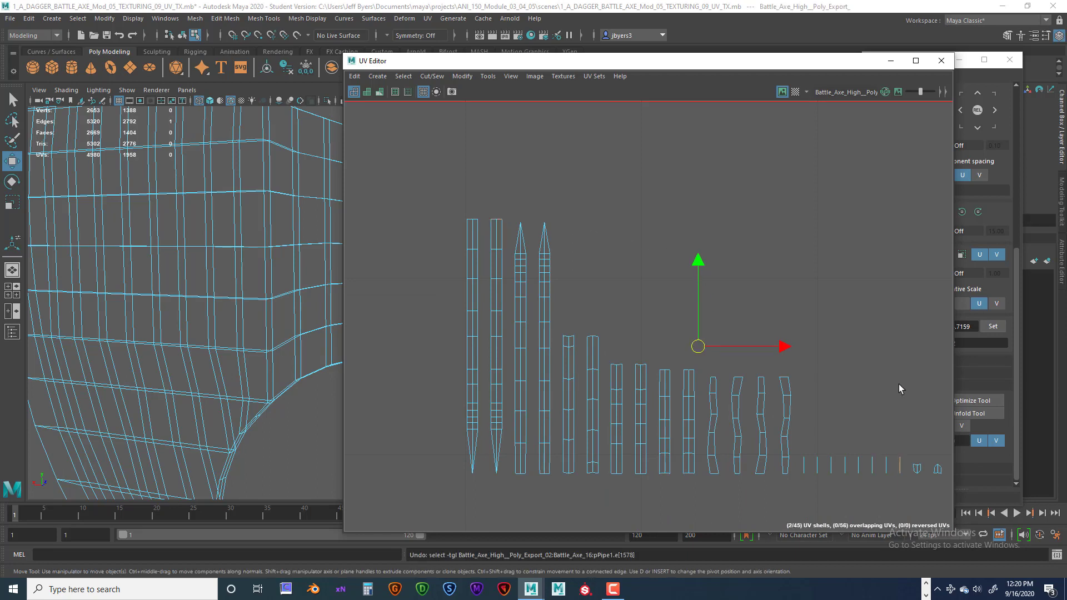
scroll(895, 383, up, 2)
scroll(783, 287, down, 3)
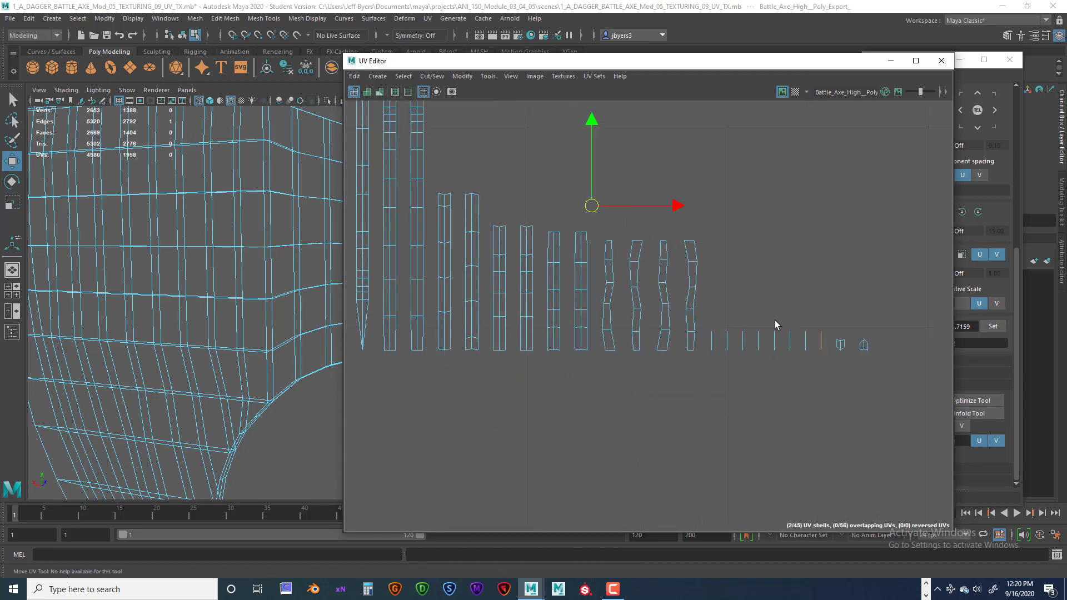
Select the edges of the whole row of tiny line-like shells in the UV layout
click(756, 337)
right_drag(757, 336, 756, 304)
drag(843, 365, 816, 354)
key(w)
Examine the axe head and neck in the perspective view to locate the selected tiny-shell edges on the model
key(space)
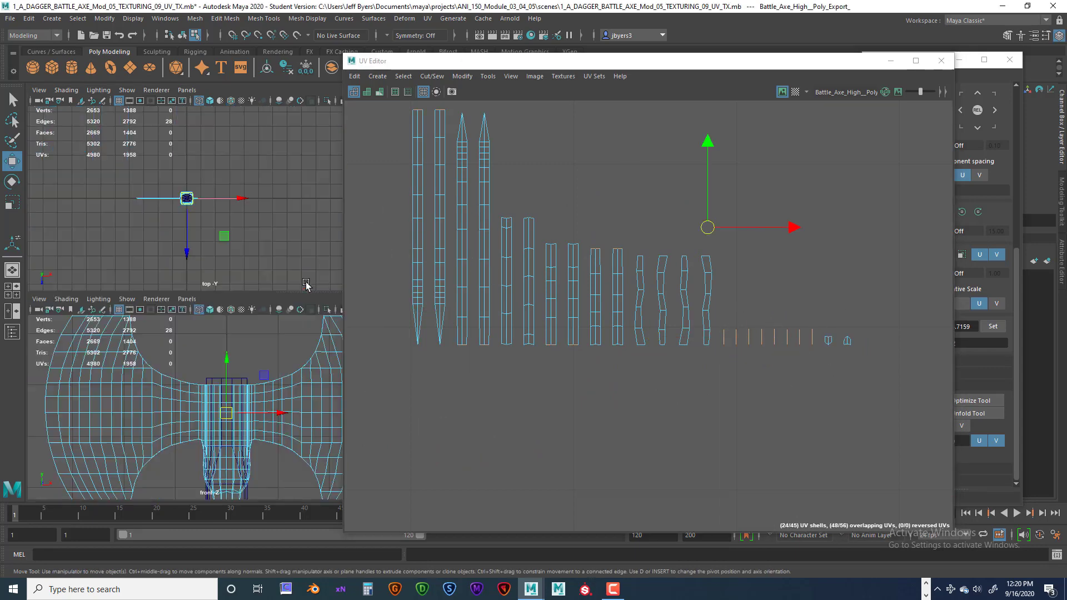
key(space)
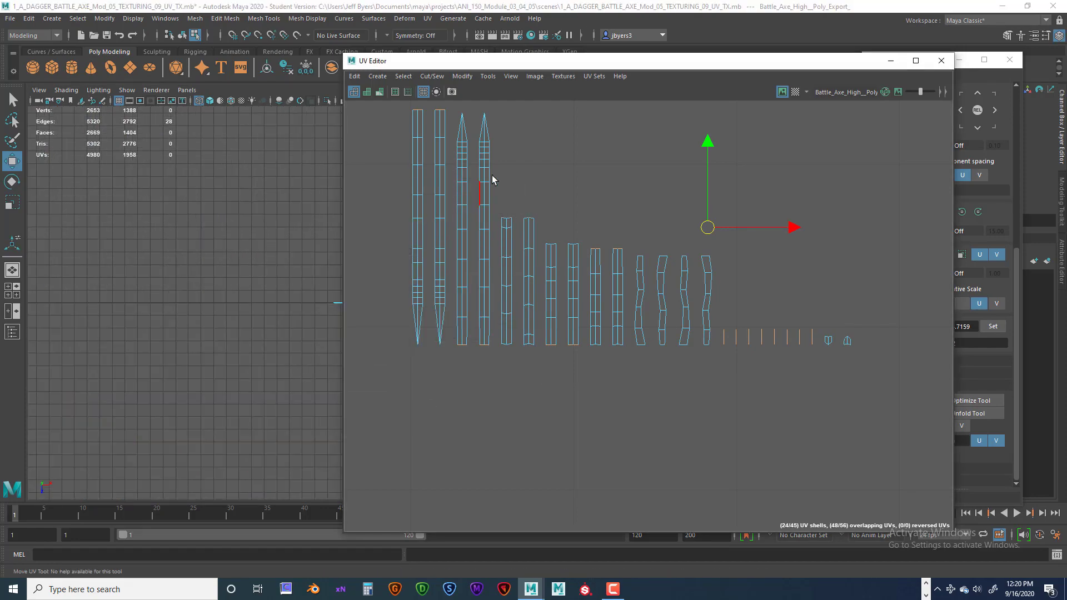
drag(552, 66, 881, 185)
key(space)
key(space)
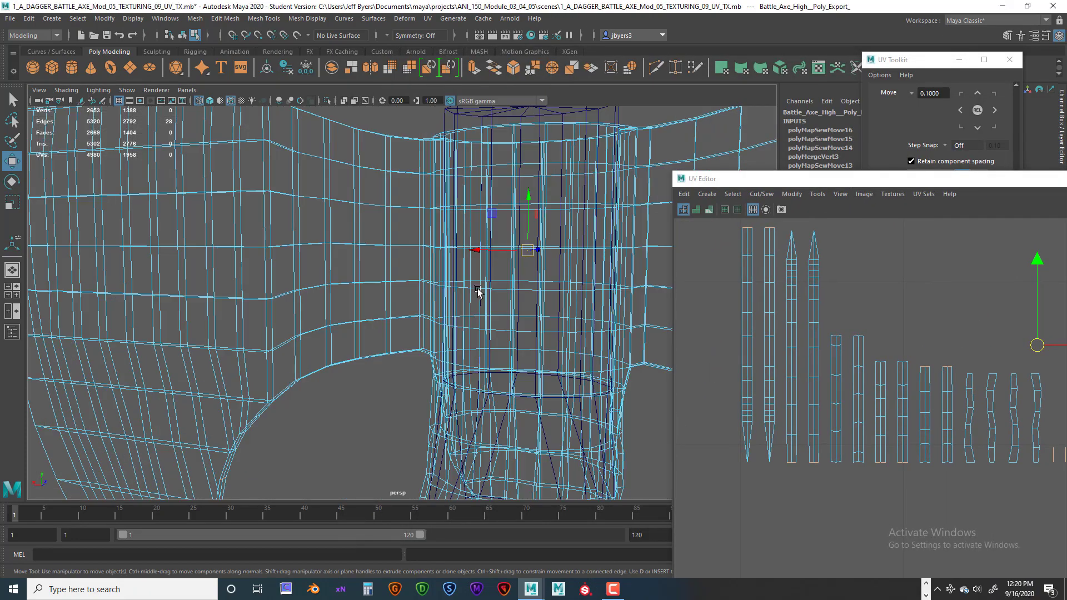
scroll(460, 331, down, 8)
alt+drag(439, 325, 465, 375)
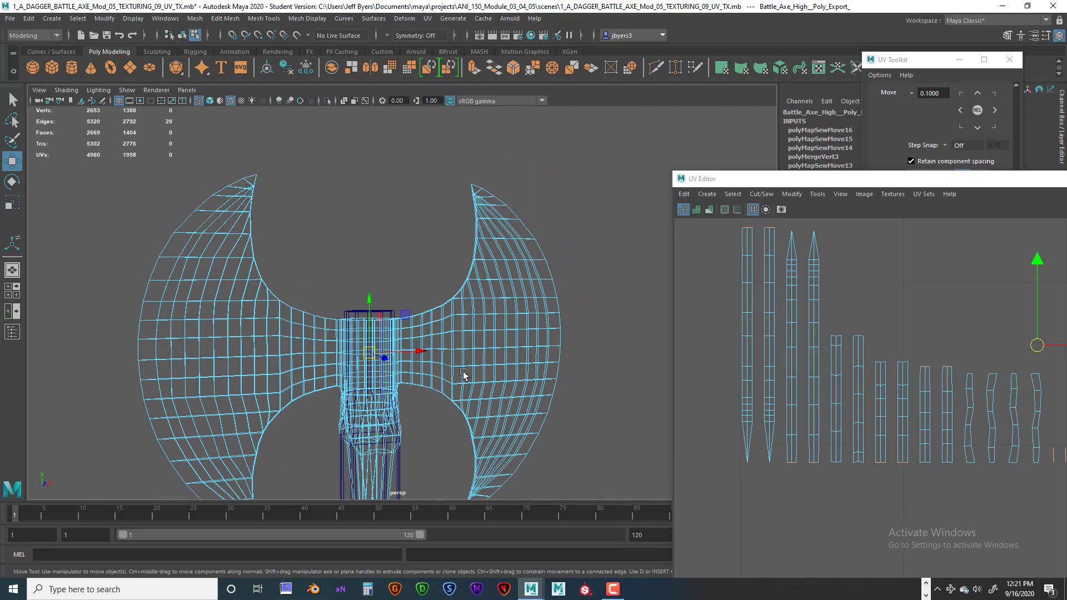
scroll(464, 366, up, 5)
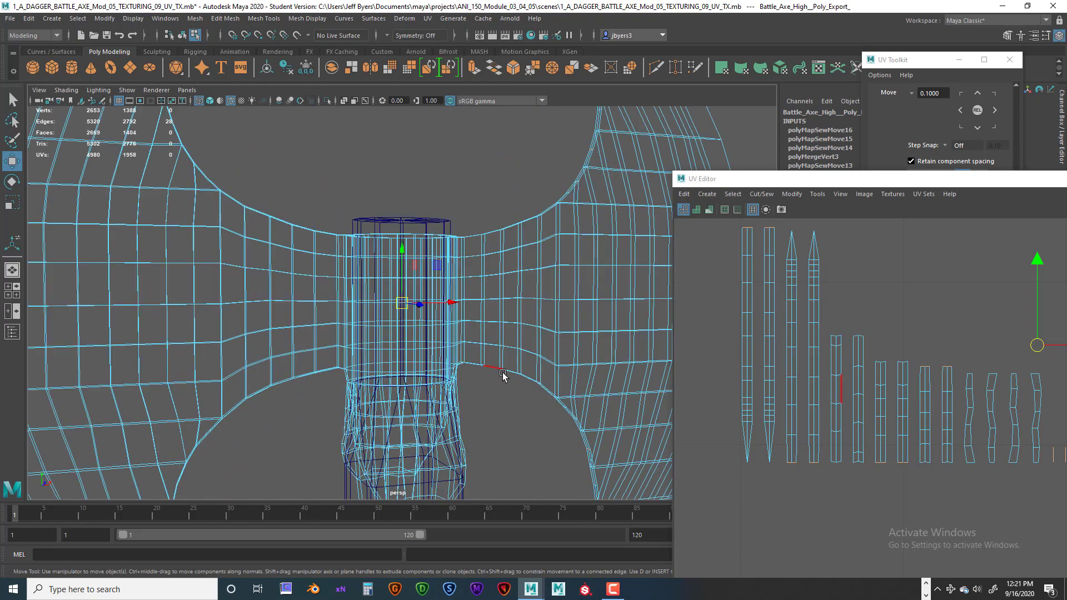
alt+drag(439, 393, 479, 384)
scroll(443, 400, down, 8)
scroll(477, 383, up, 3)
alt+middle_drag(476, 382, 447, 372)
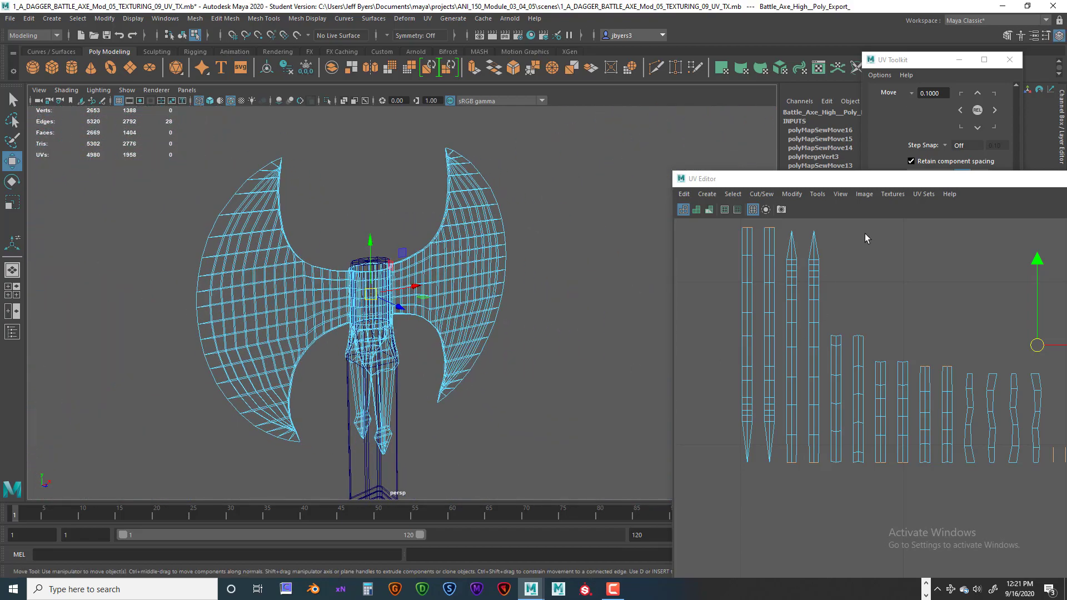
drag(898, 184, 881, 164)
alt+drag(416, 345, 318, 230)
scroll(291, 291, down, 2)
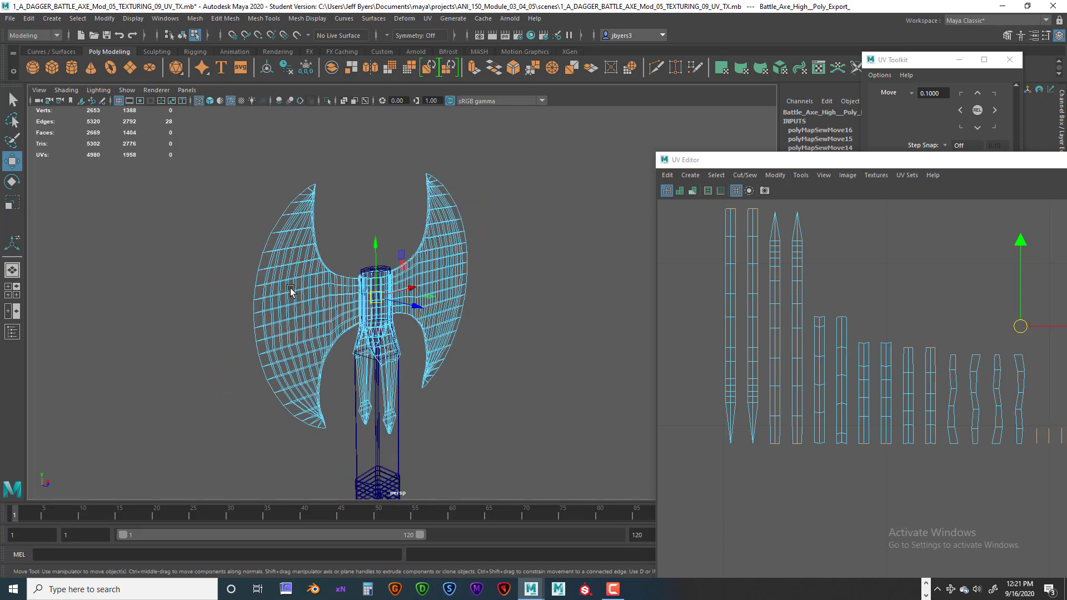
scroll(291, 292, up, 6)
alt+middle_drag(263, 261, 348, 332)
scroll(339, 290, down, 3)
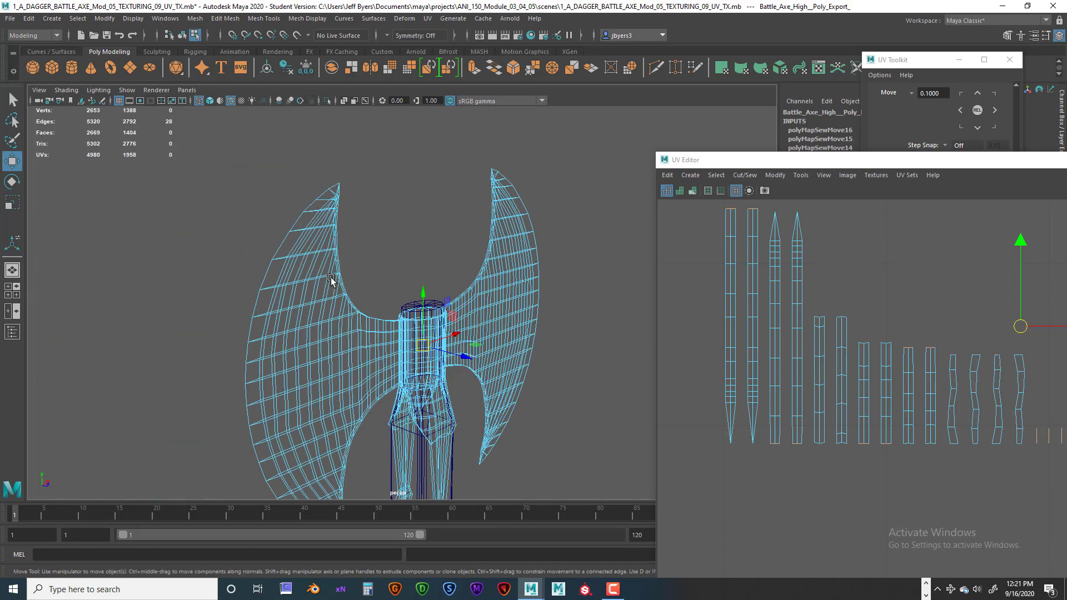
alt+drag(333, 281, 305, 266)
Select all vertices of the axe head mesh and check them against the UV layout
right_click(305, 271)
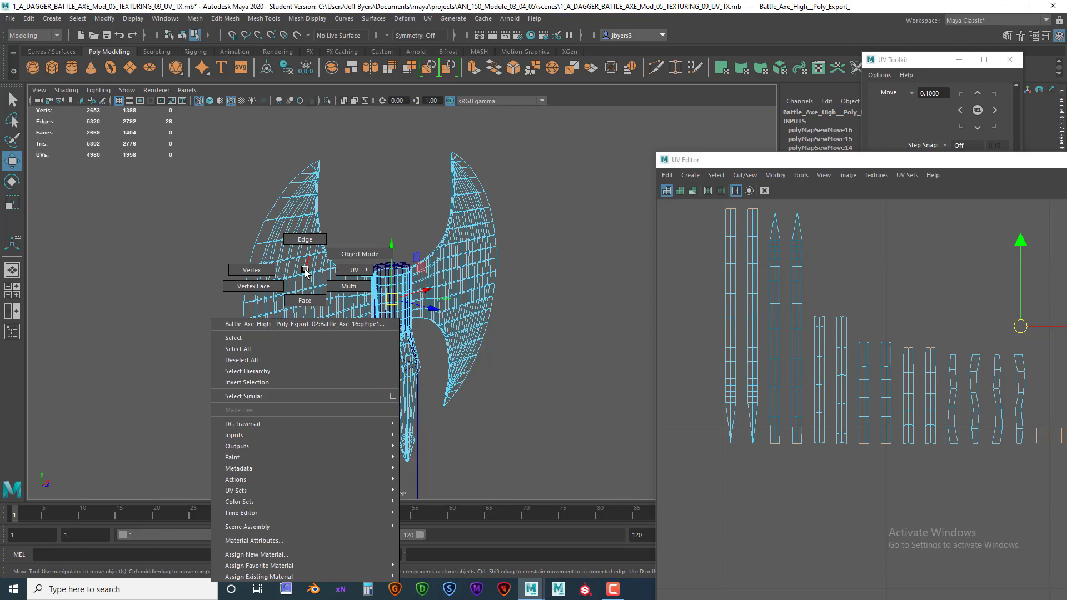
click(260, 271)
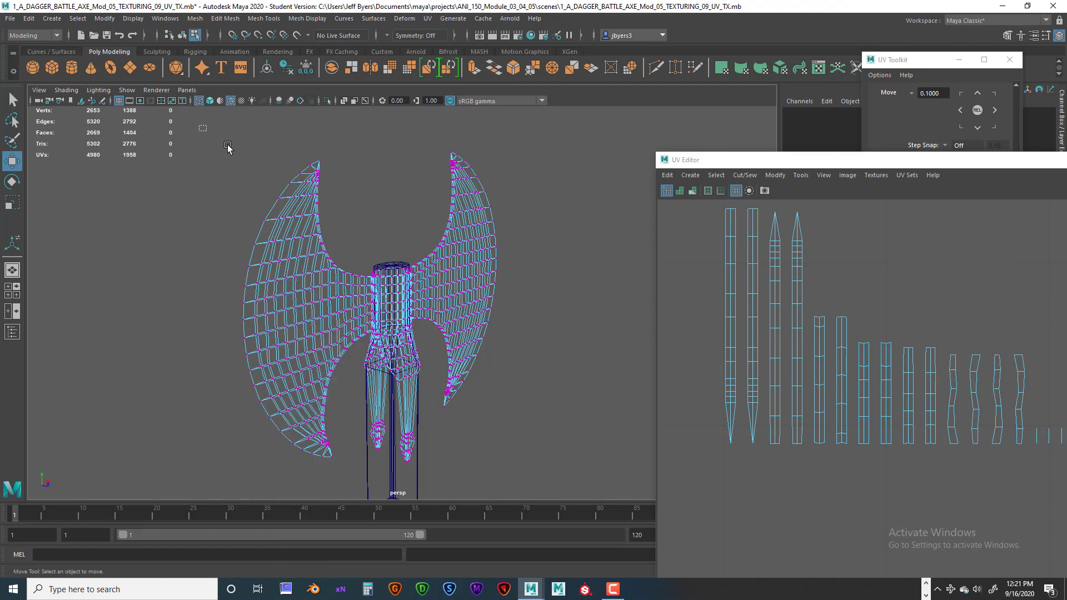
drag(227, 146, 535, 483)
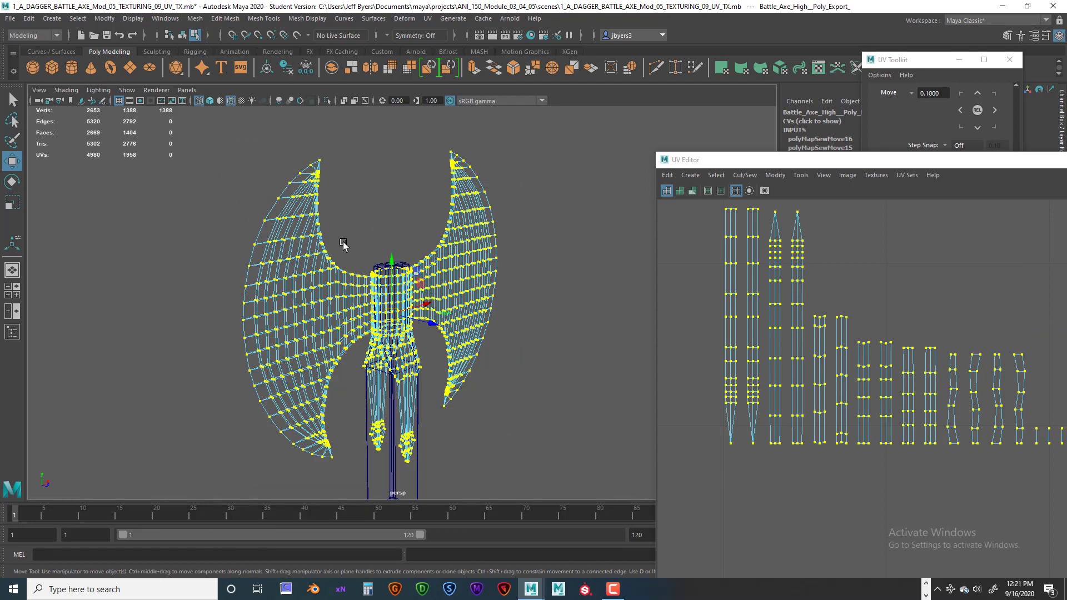
drag(891, 165, 670, 118)
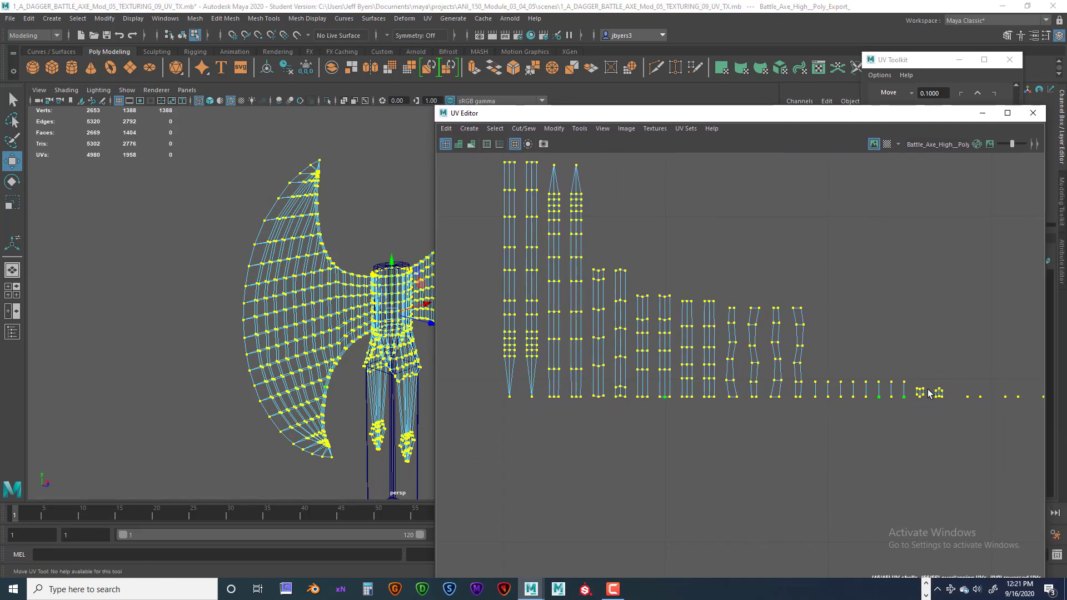
drag(756, 121, 981, 126)
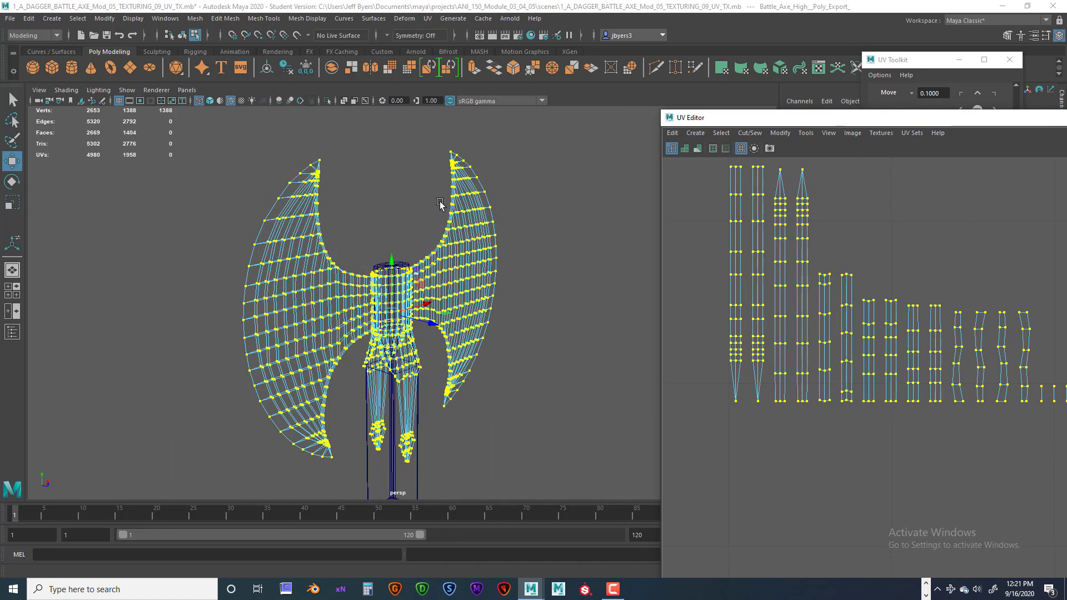
Merge the selected axe head vertices with a threshold of 0.0010, checking the neck and pointed prongs before applying
key(space)
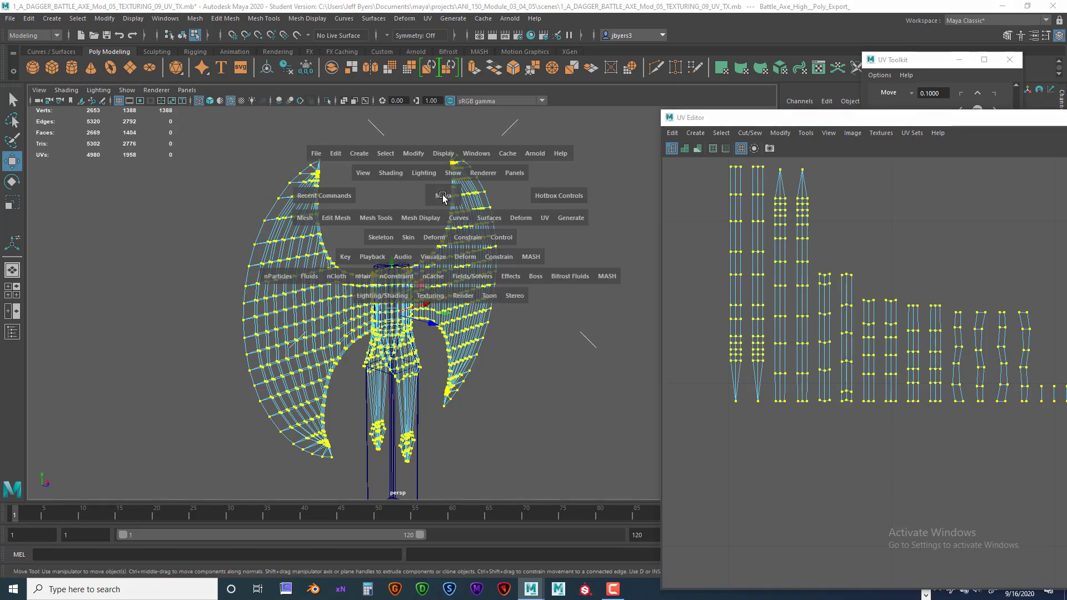
click(340, 222)
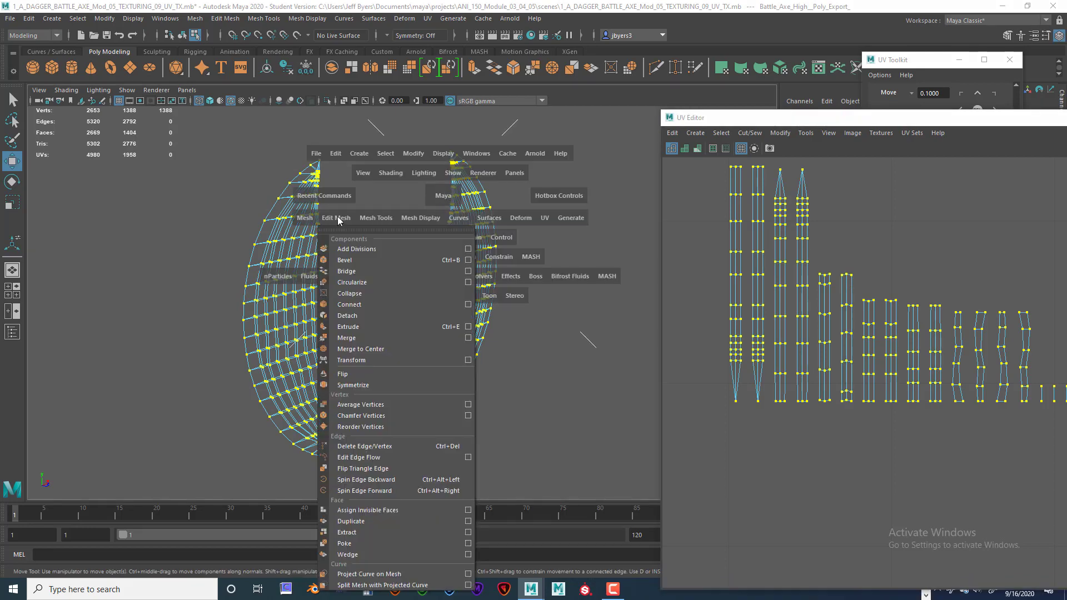
click(468, 337)
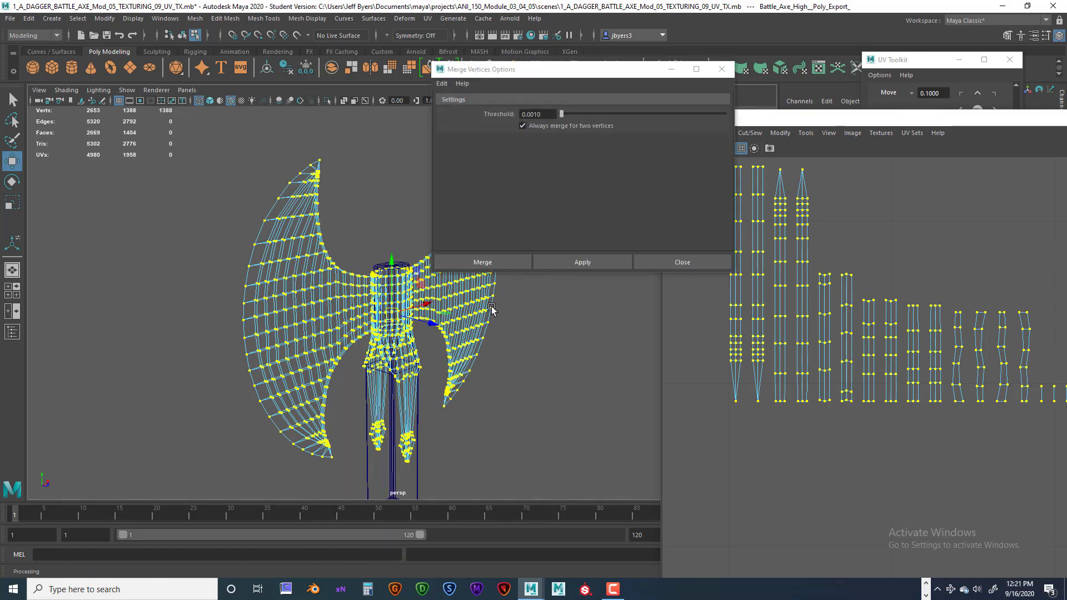
scroll(413, 350, up, 5)
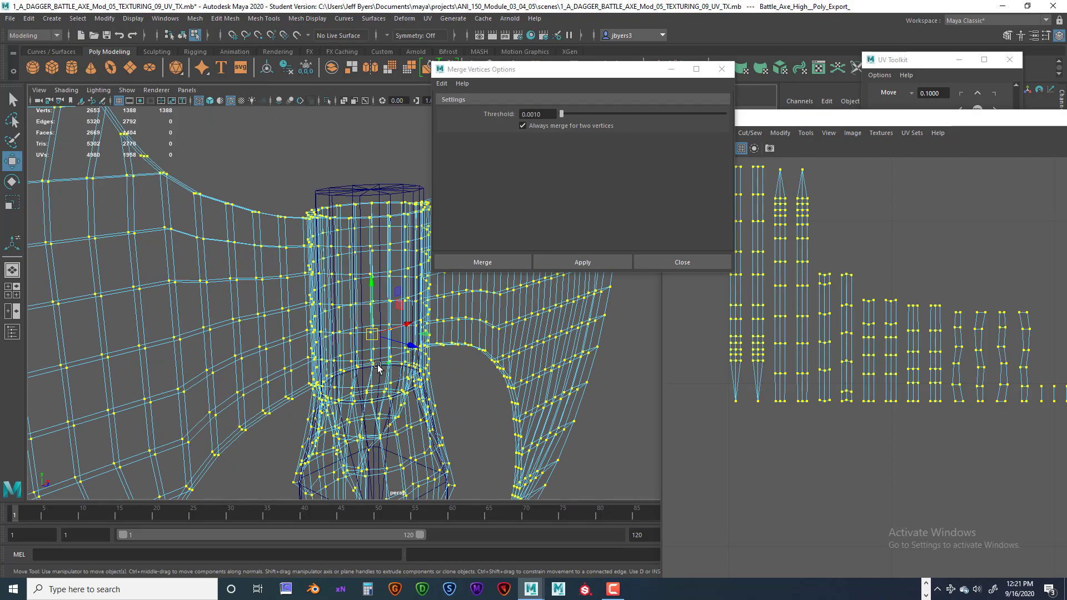
scroll(377, 367, up, 6)
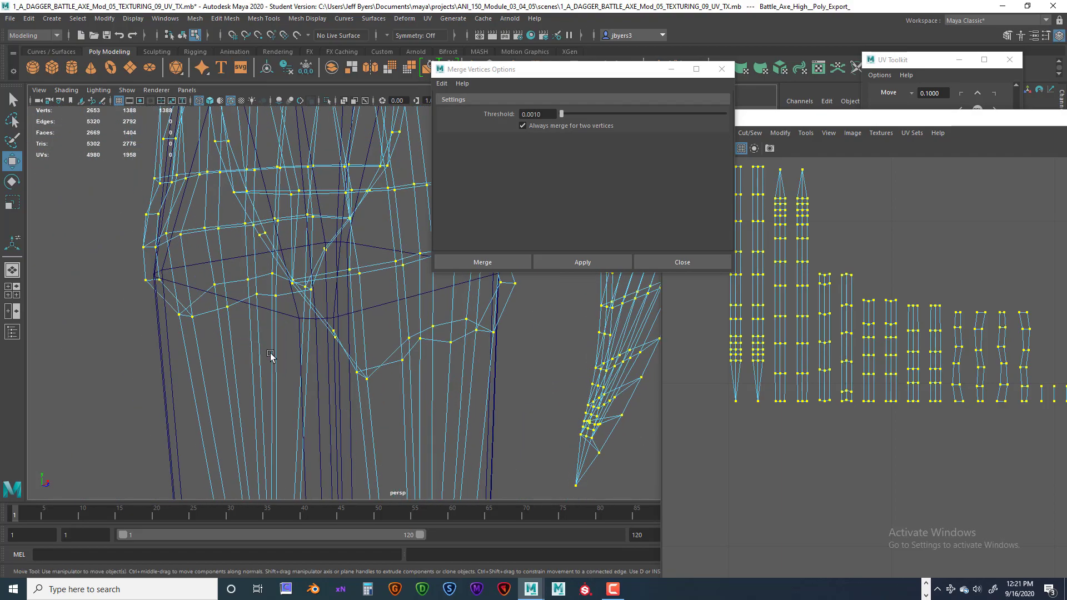
alt+drag(277, 357, 275, 356)
alt+middle_drag(276, 356, 284, 257)
alt+middle_drag(297, 302, 301, 205)
scroll(318, 258, up, 3)
alt+middle_drag(319, 259, 319, 170)
alt+drag(314, 253, 405, 243)
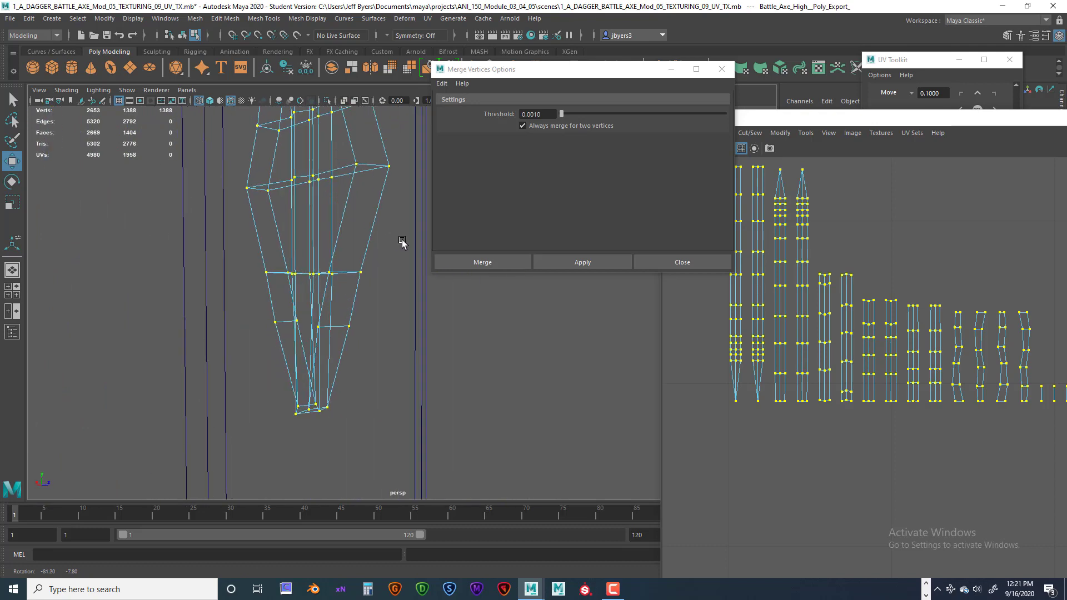
alt+middle_drag(378, 234, 325, 239)
alt+drag(348, 257, 356, 245)
click(471, 261)
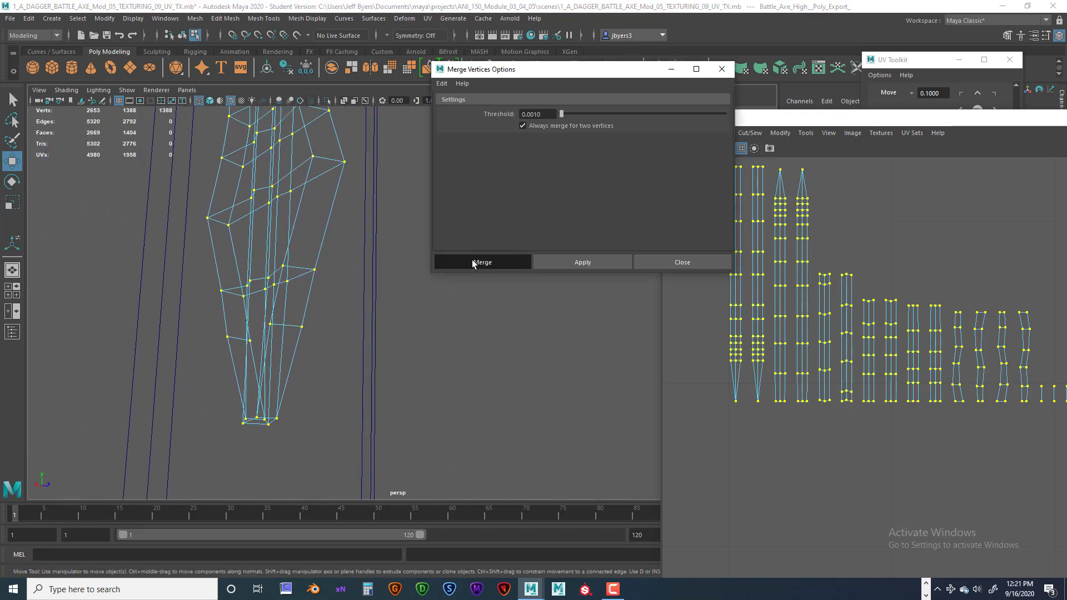
alt+right_drag(290, 235, 324, 237)
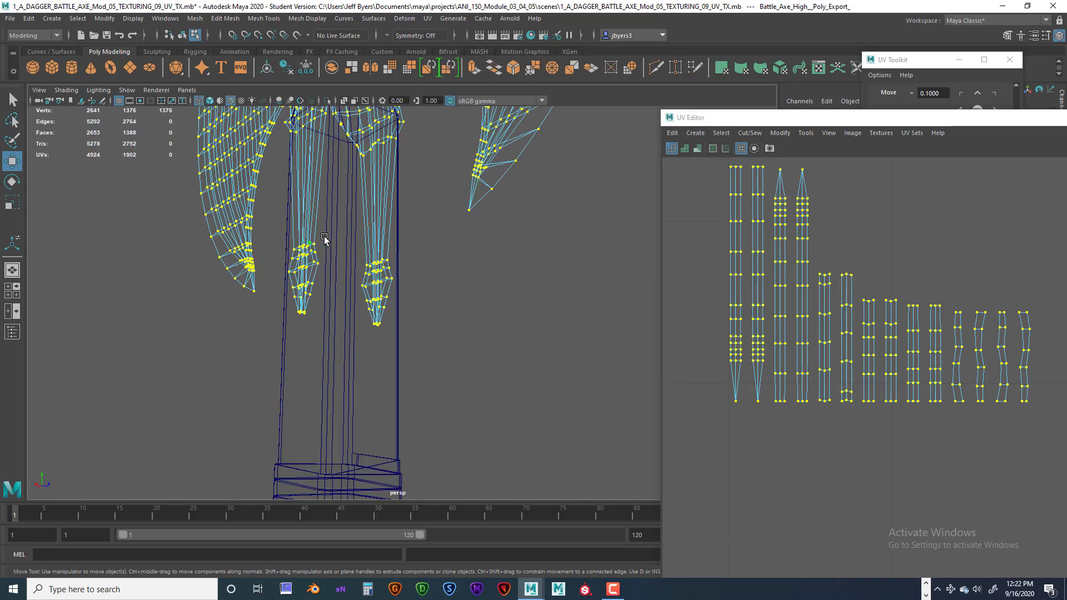
Switch the UV layout to edge selection and check the area beside the wavy strips for leftover tiny shells
drag(1018, 119, 845, 113)
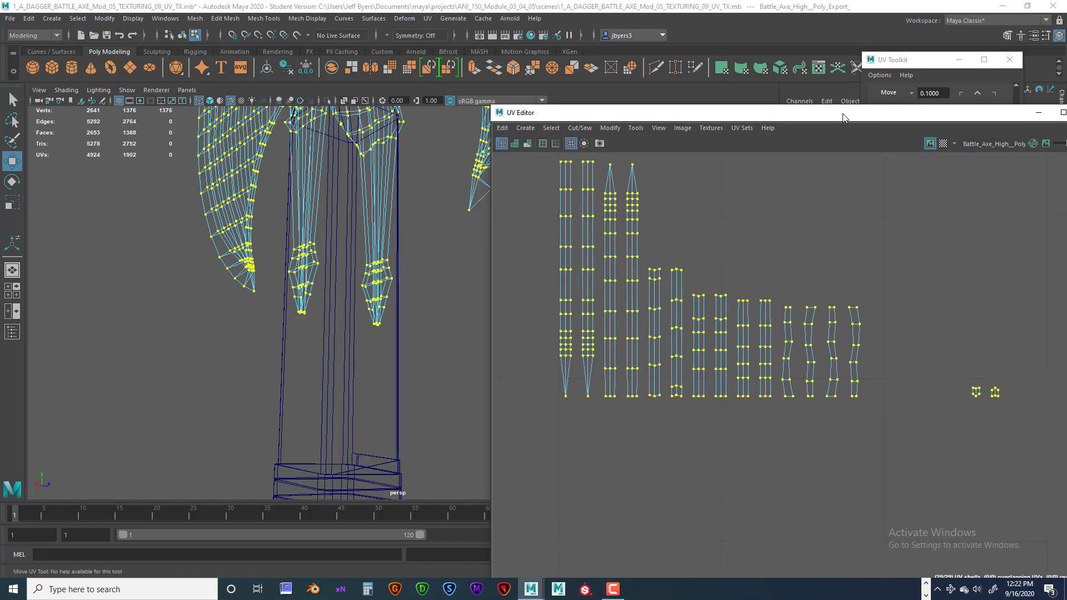
right_drag(901, 399, 895, 374)
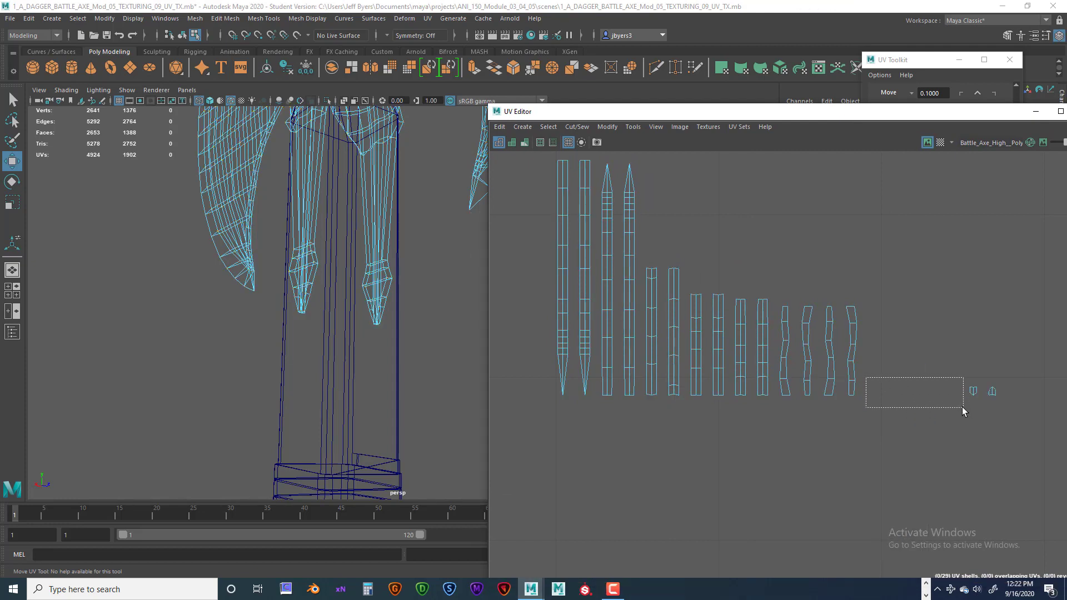
drag(962, 406, 963, 407)
scroll(911, 366, down, 2)
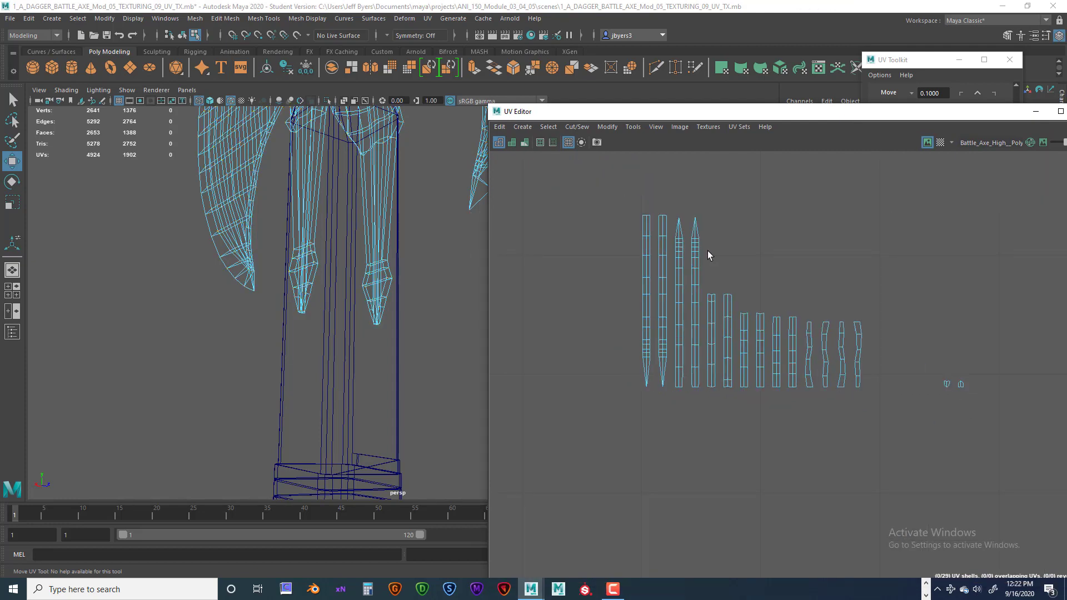
Select both flat-end edges of the second long strip shell and Move and Sew the matching strip shell onto it
alt+middle_drag(708, 251, 702, 339)
scroll(702, 339, up, 4)
alt+middle_drag(637, 282, 728, 282)
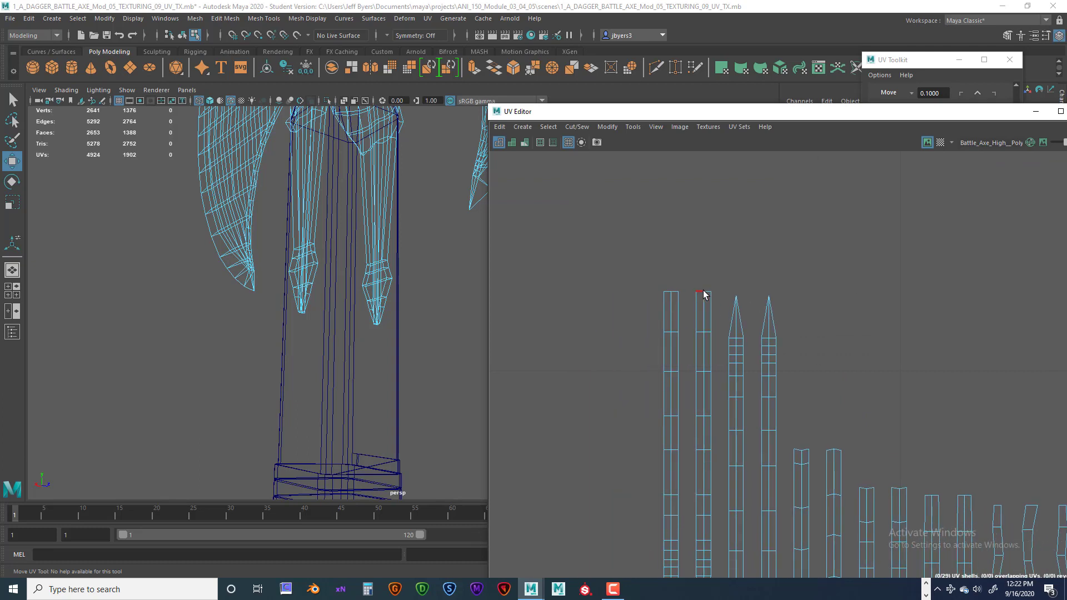
right_drag(703, 290, 702, 265)
scroll(716, 278, down, 2)
alt+middle_drag(723, 283, 726, 224)
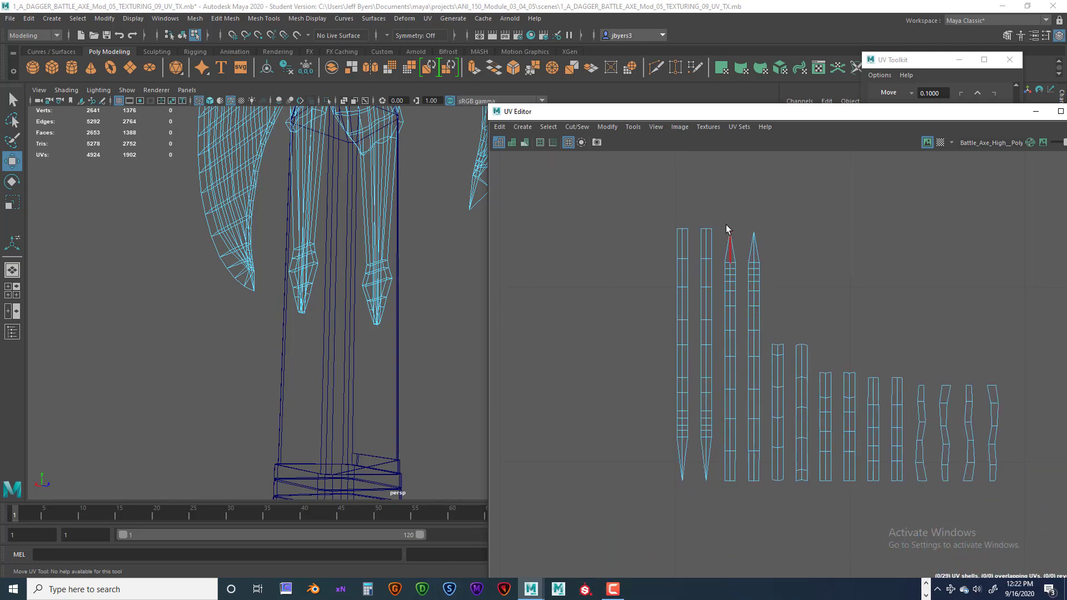
alt+middle_drag(722, 273, 709, 342)
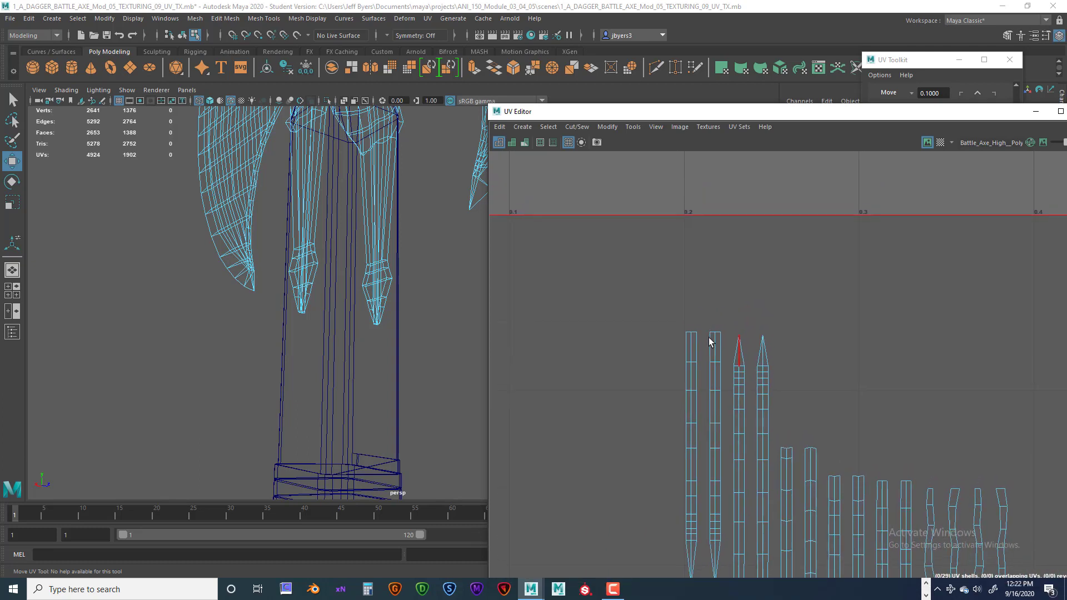
scroll(718, 335, up, 4)
click(708, 339)
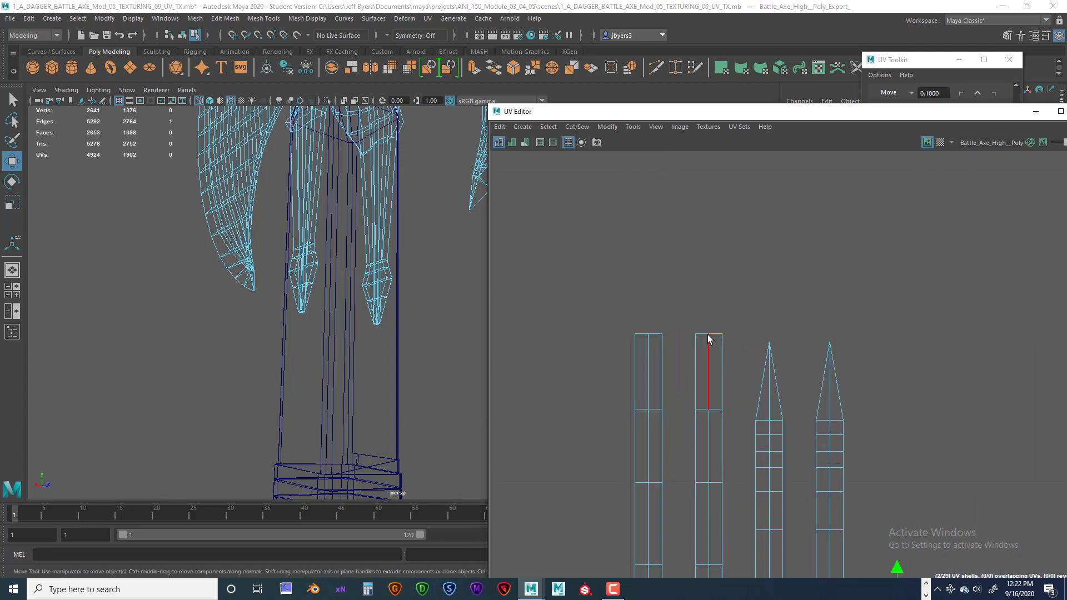
scroll(793, 335, down, 6)
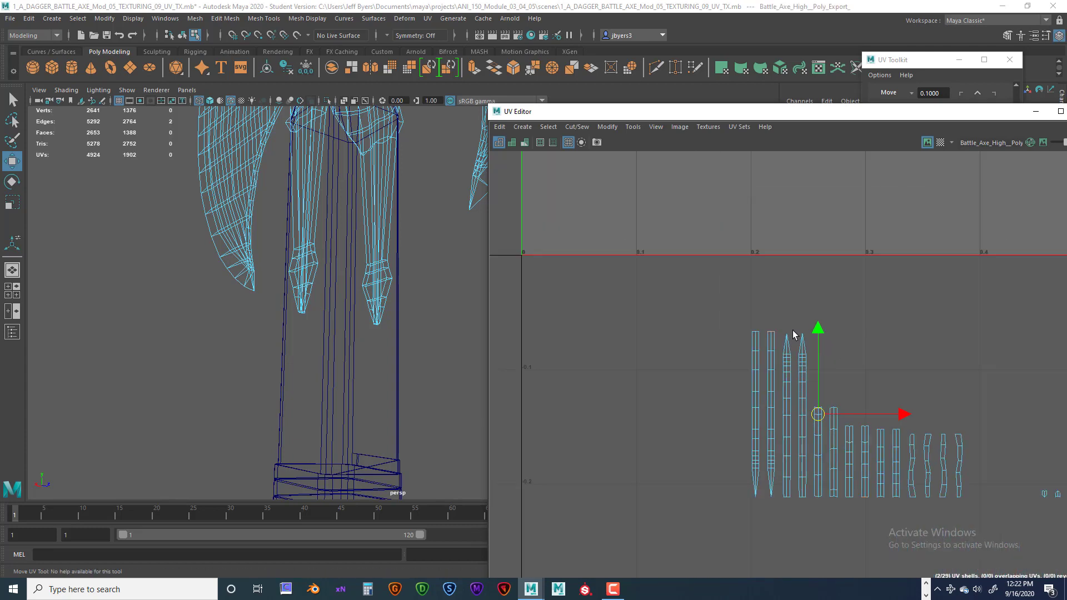
scroll(835, 340, up, 2)
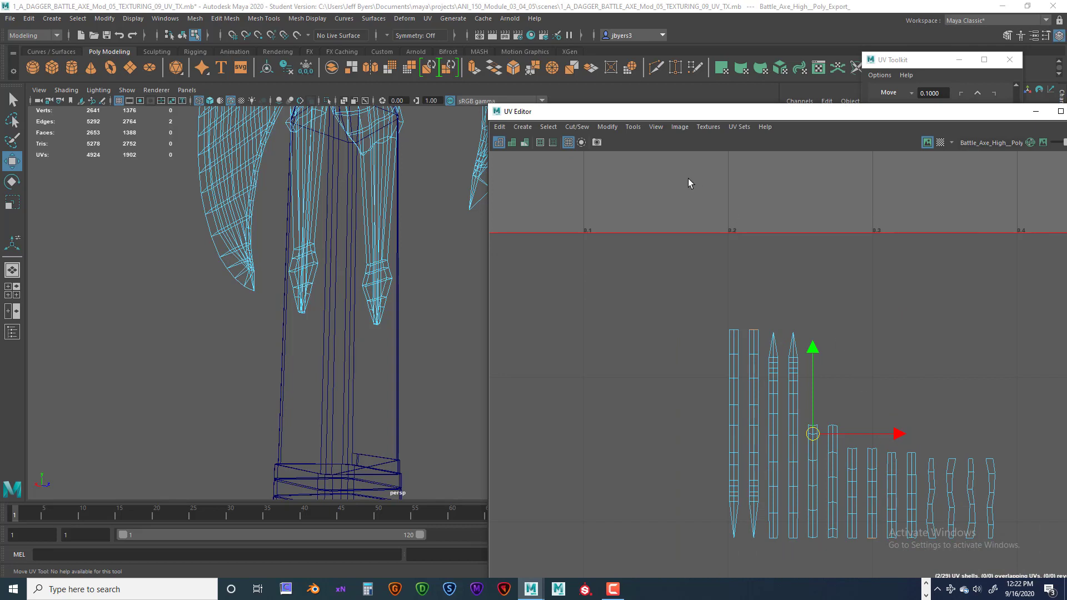
click(577, 126)
click(592, 232)
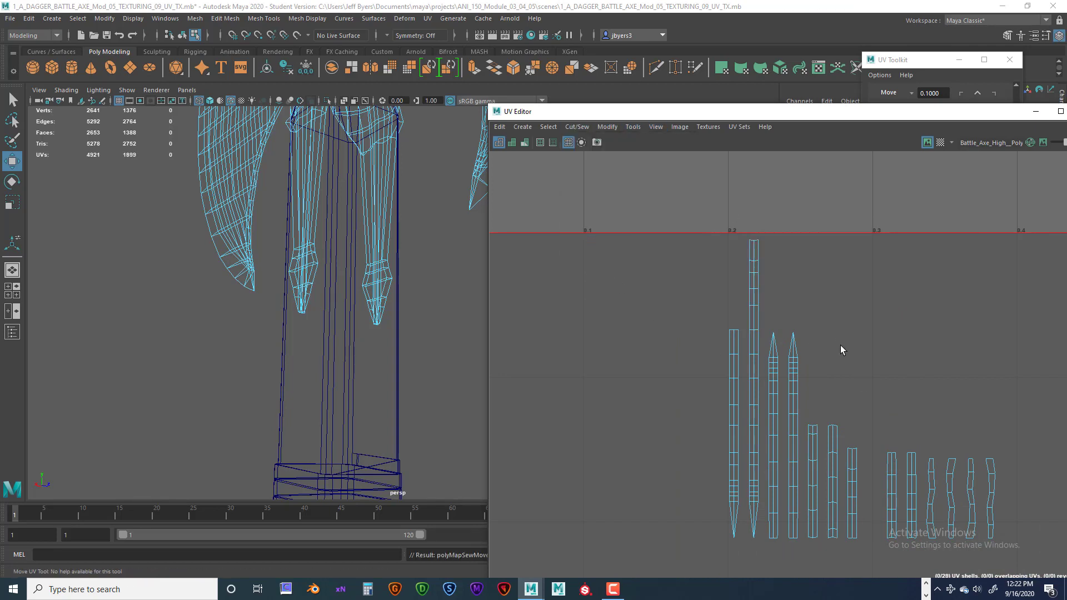
Select both flat-end edges of the extended second long strip and Move and Sew its matching straight strip onto that end
alt+middle_drag(805, 288, 779, 392)
scroll(779, 392, up, 5)
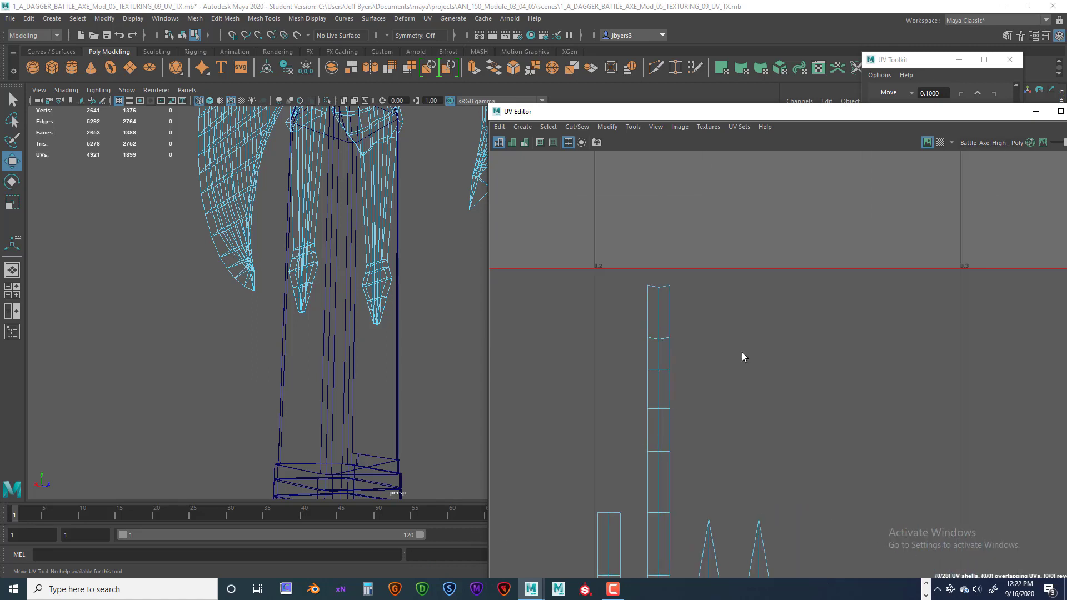
alt+middle_drag(665, 284, 701, 359)
click(700, 363)
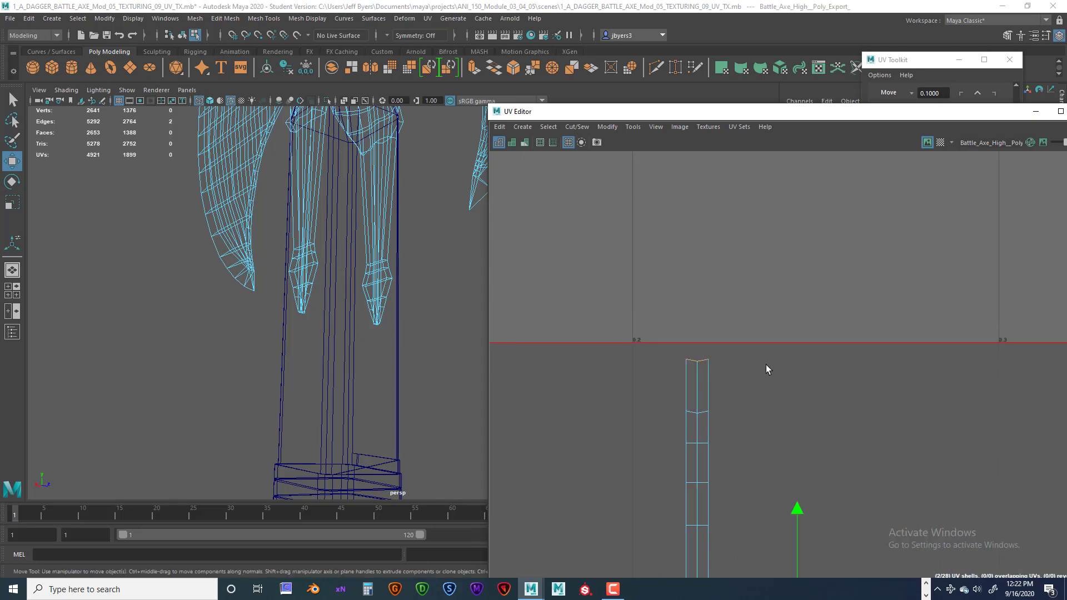
scroll(766, 369, down, 8)
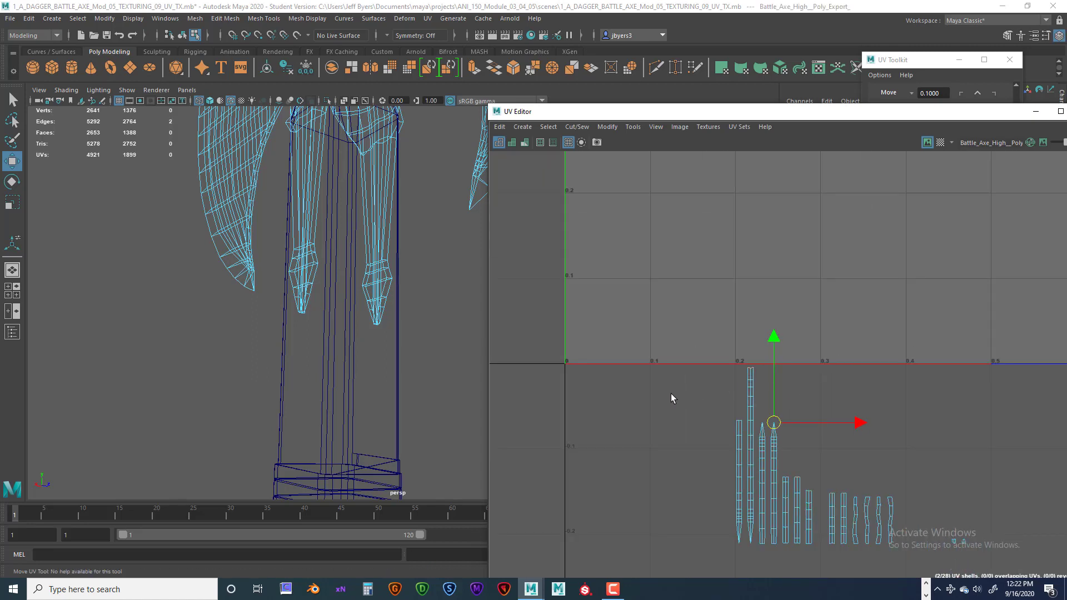
key(g)
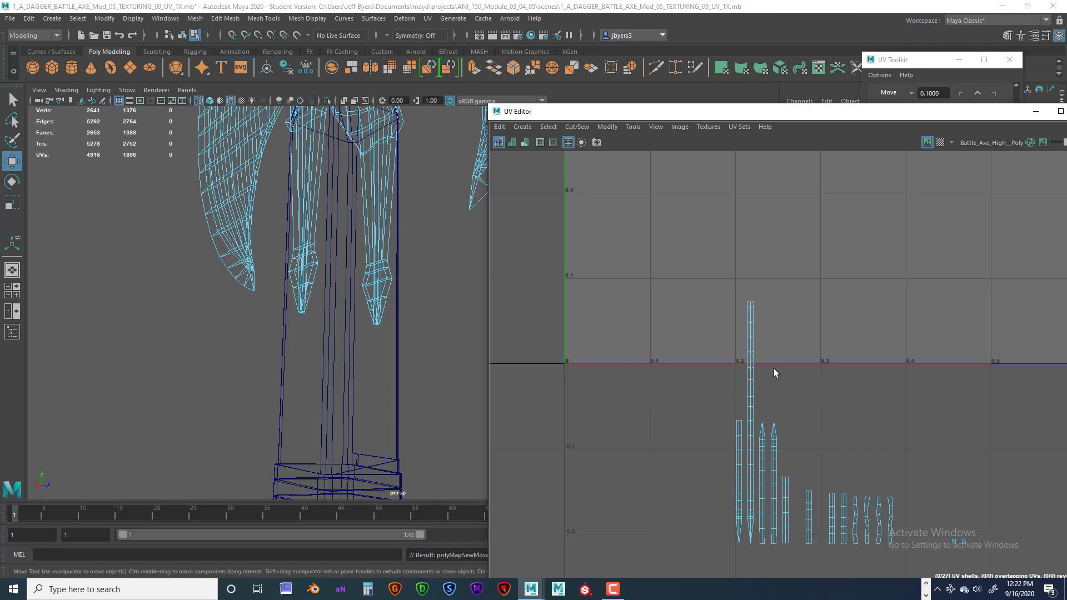
Select the new end edges of the tallest strip and check across the UV layout which shell they border
scroll(778, 364, up, 3)
scroll(749, 312, up, 4)
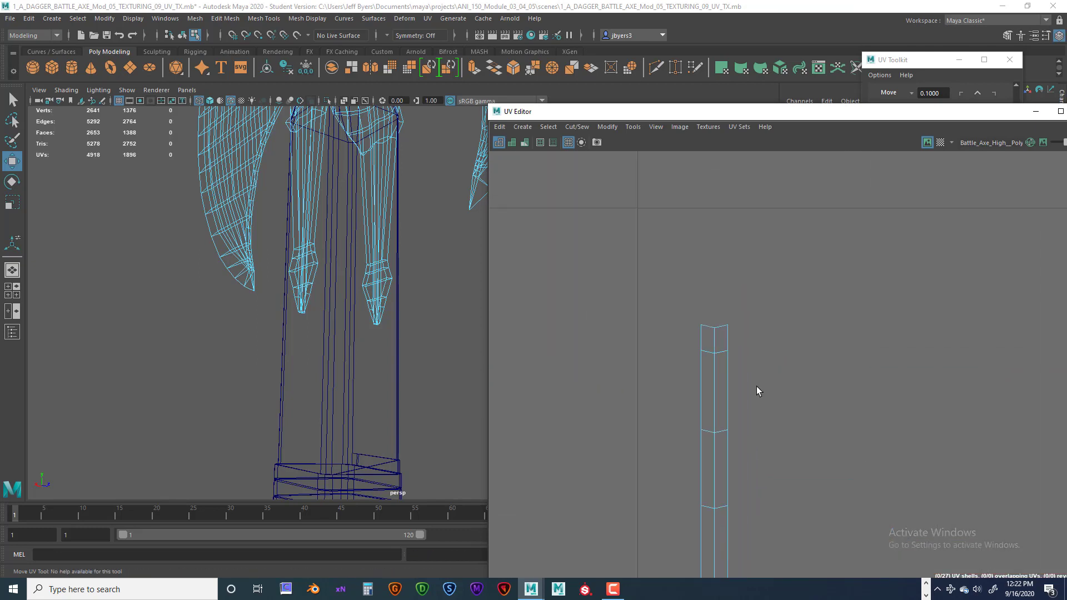
click(722, 327)
scroll(772, 368, down, 6)
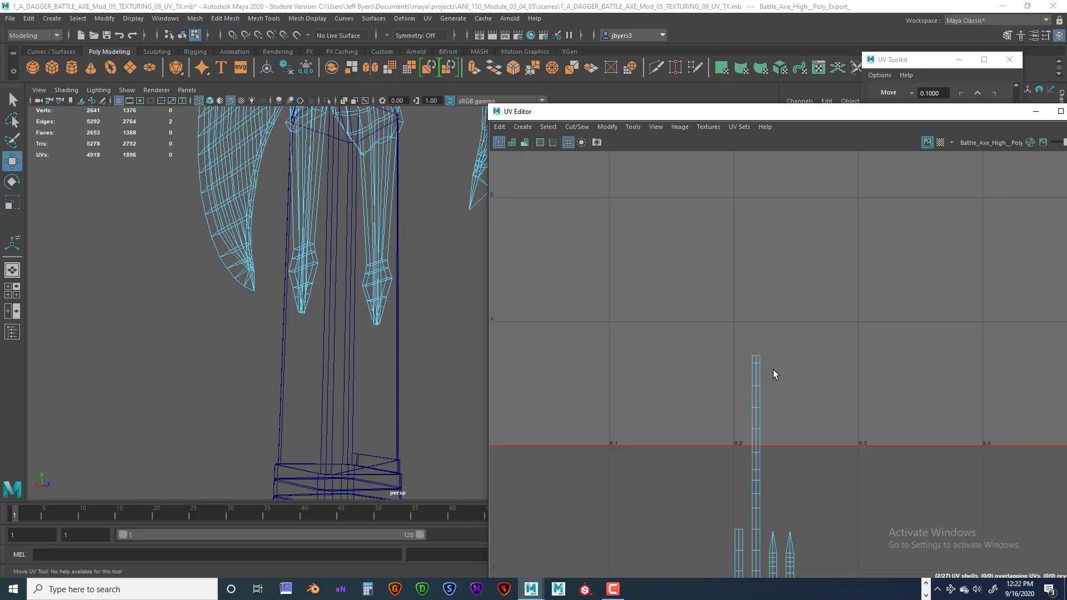
scroll(787, 382, down, 2)
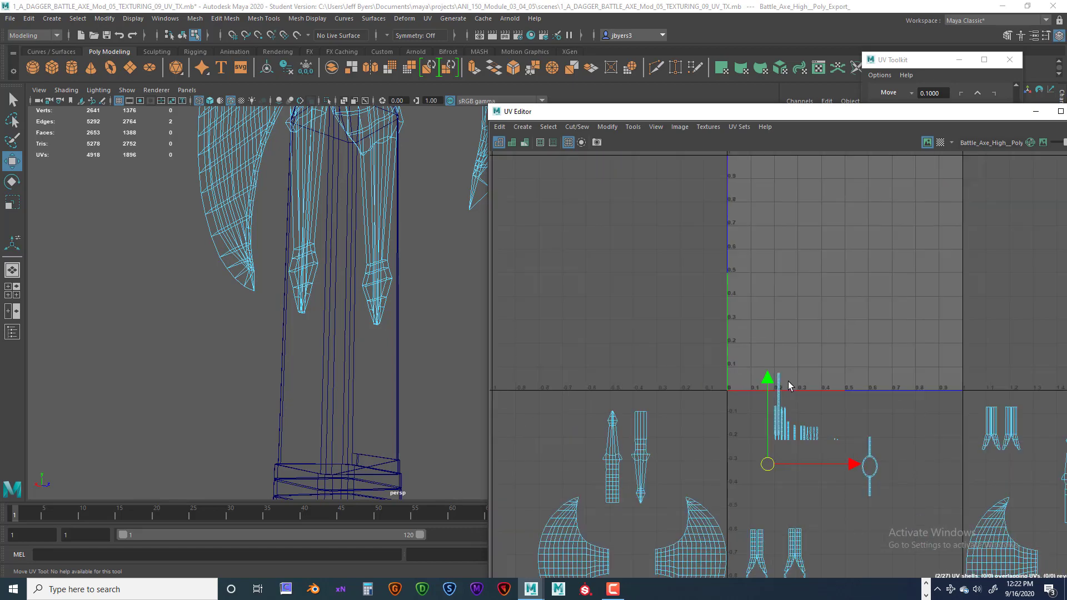
scroll(812, 398, up, 5)
scroll(813, 397, up, 2)
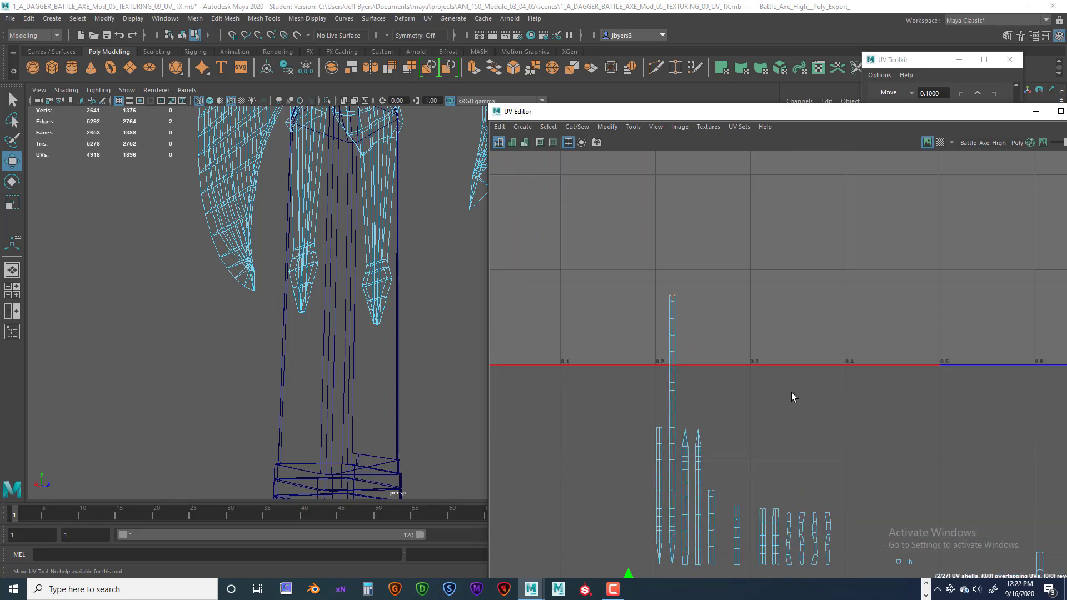
scroll(831, 356, down, 1)
scroll(804, 359, up, 3)
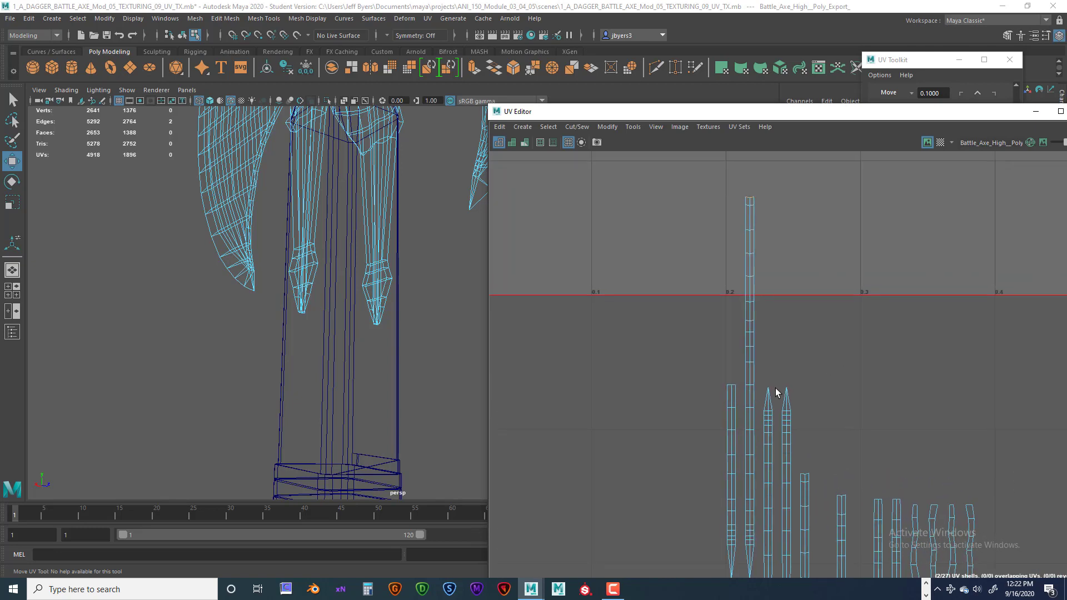
Select both flat-end edges of the first long strip shell and Move and Sew the matching short strip onto it
scroll(736, 391, up, 3)
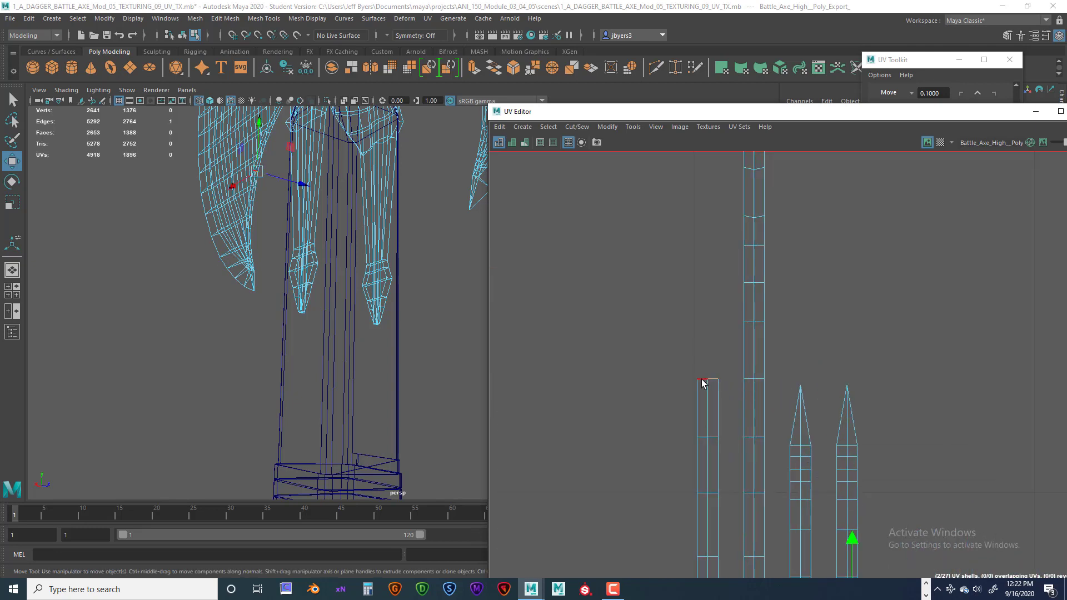
scroll(789, 378, down, 3)
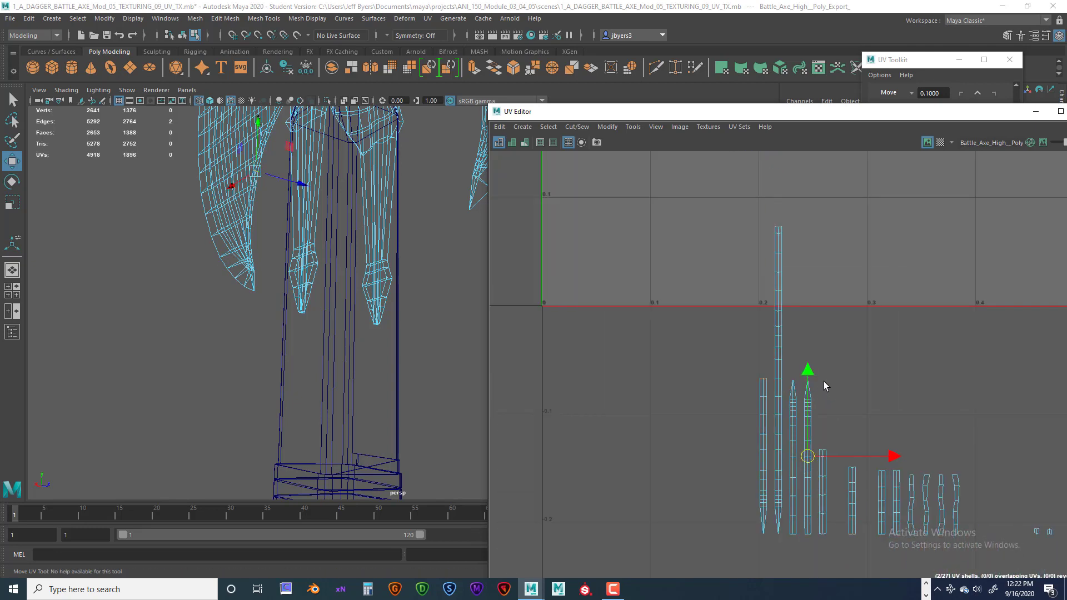
key(g)
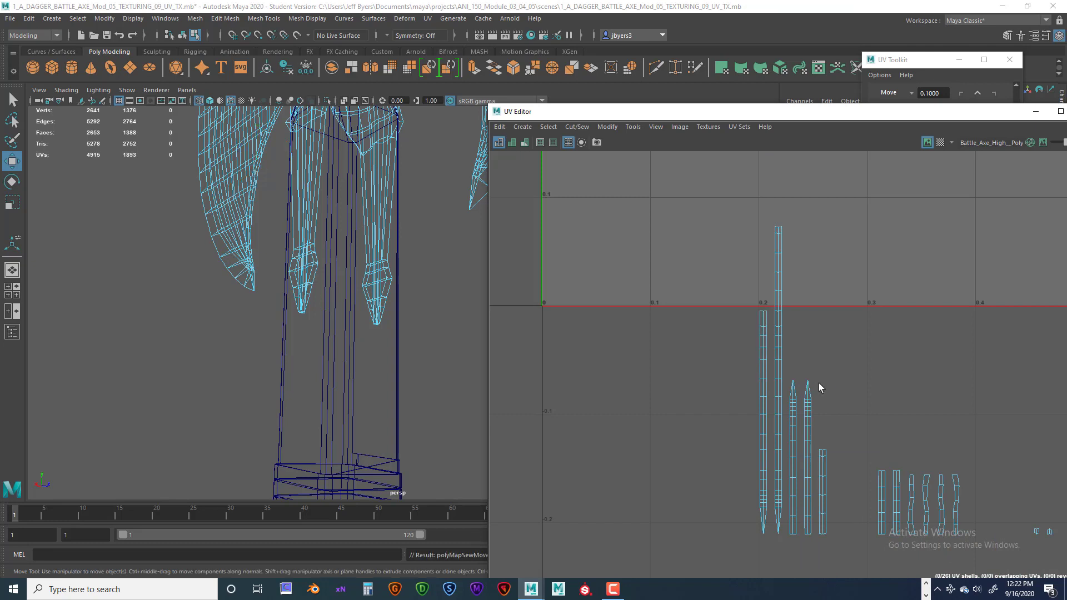
Select the new flat-end edges of the extended first long strip and Move and Sew the remaining short strip beside the pointed strips onto it
scroll(777, 347, up, 4)
scroll(777, 351, up, 2)
alt+middle_drag(776, 359, 788, 473)
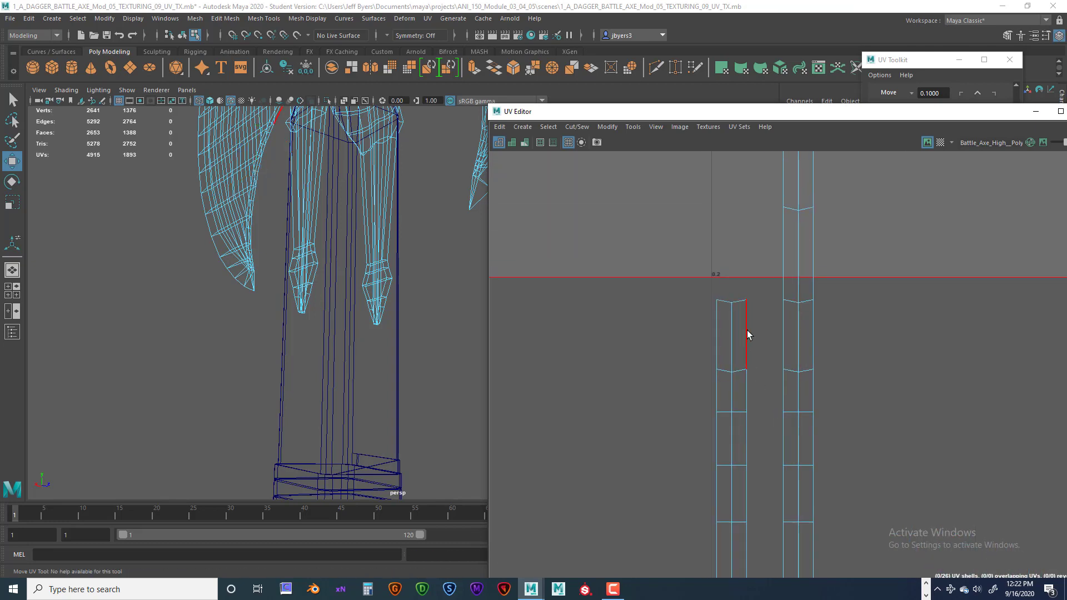
click(738, 305)
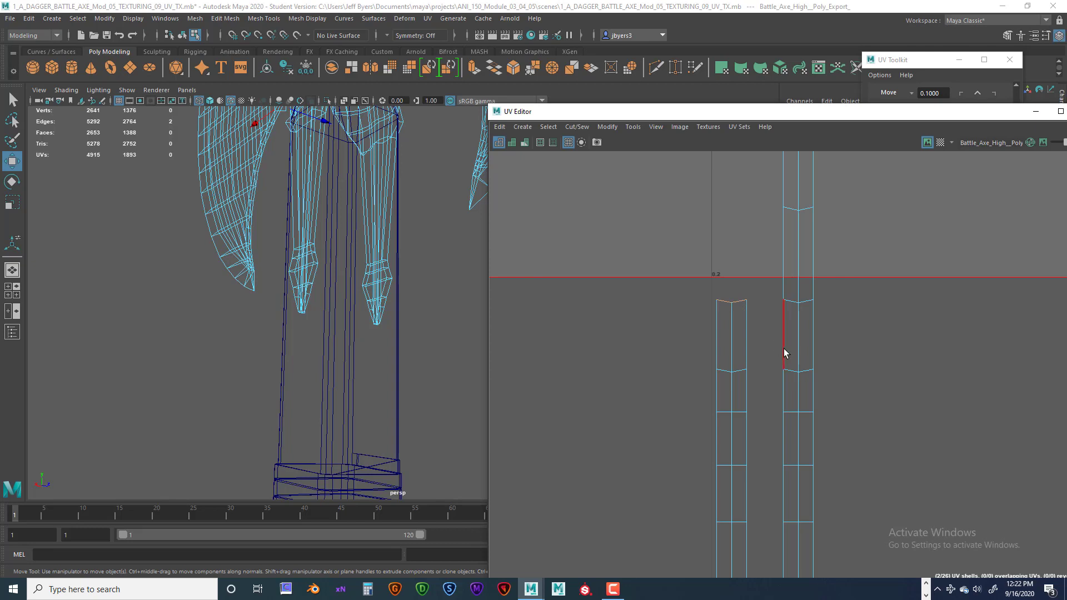
scroll(786, 356, down, 3)
scroll(793, 372, down, 2)
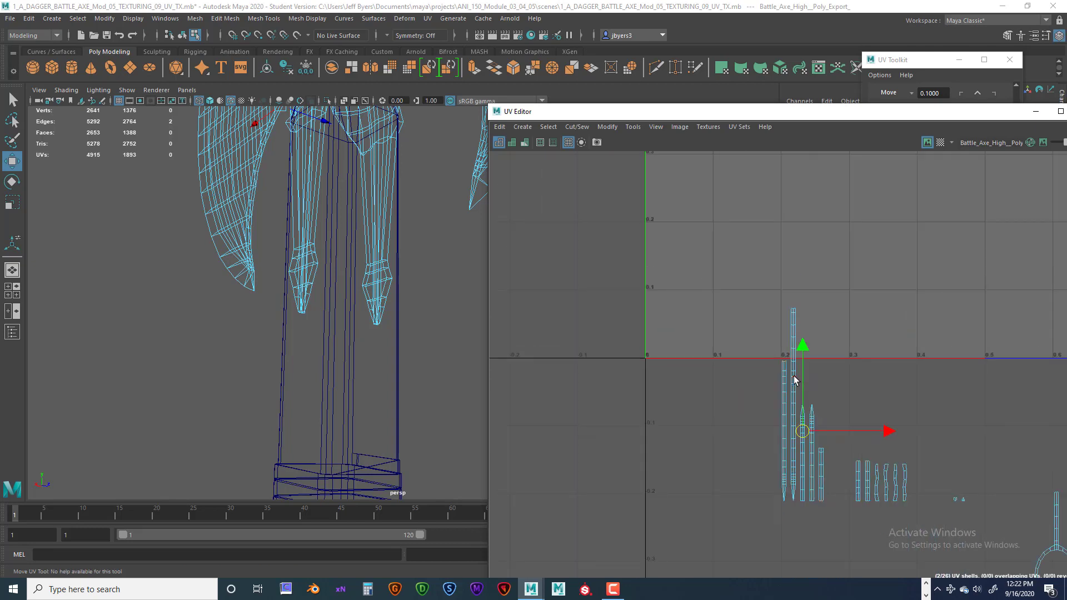
key(g)
scroll(827, 395, up, 1)
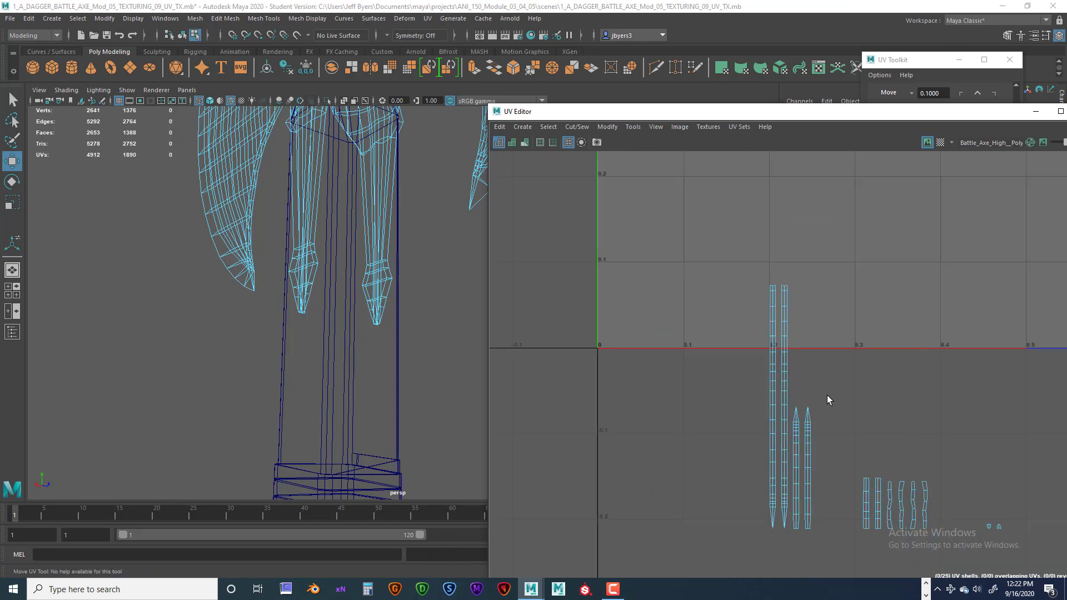
Move and Sew the two remaining straight short strips onto the flat ends of the two shorter pointed strips
click(798, 528)
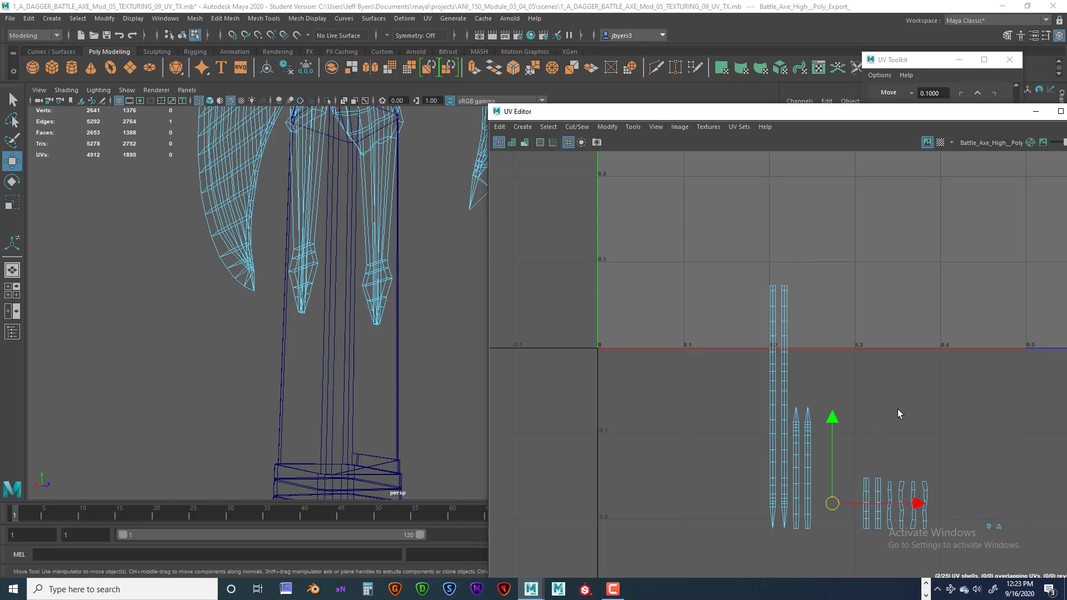
scroll(862, 408, up, 4)
alt+middle_drag(747, 369, 790, 333)
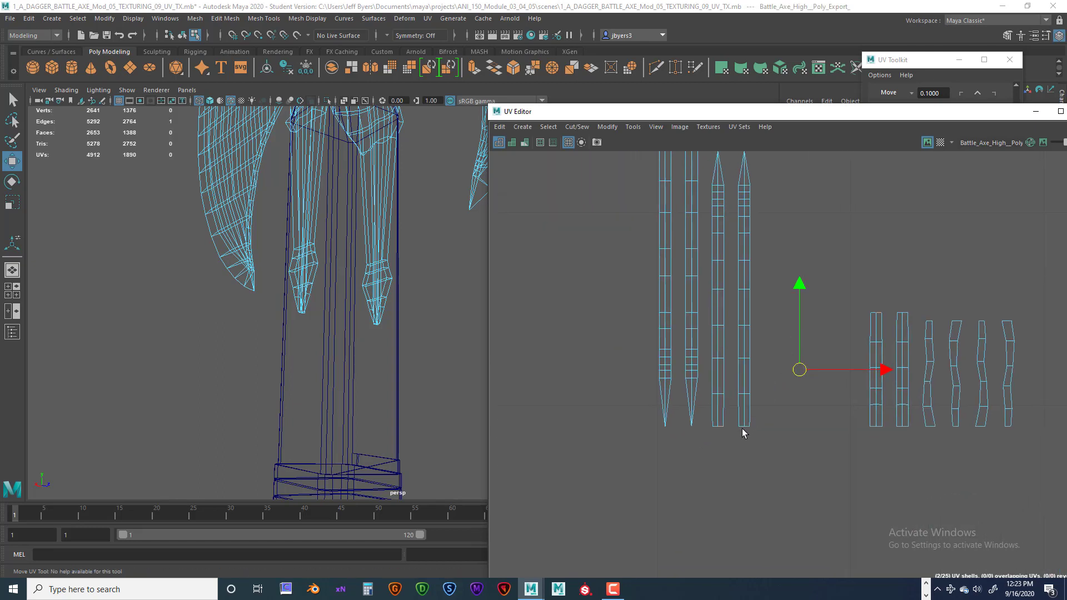
shift+click(715, 427)
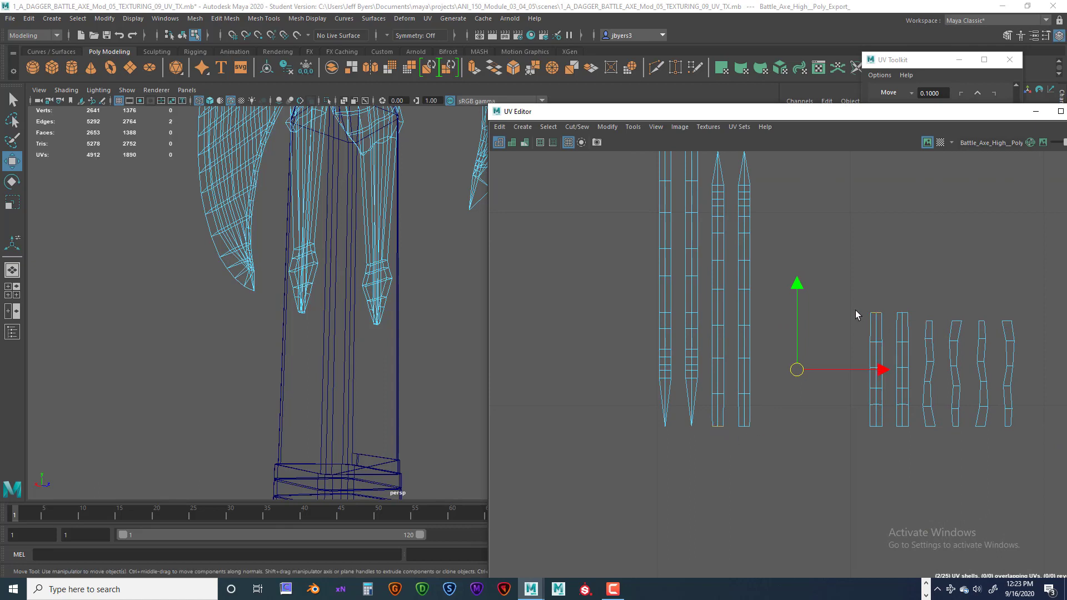
shift+right_drag(855, 310, 867, 350)
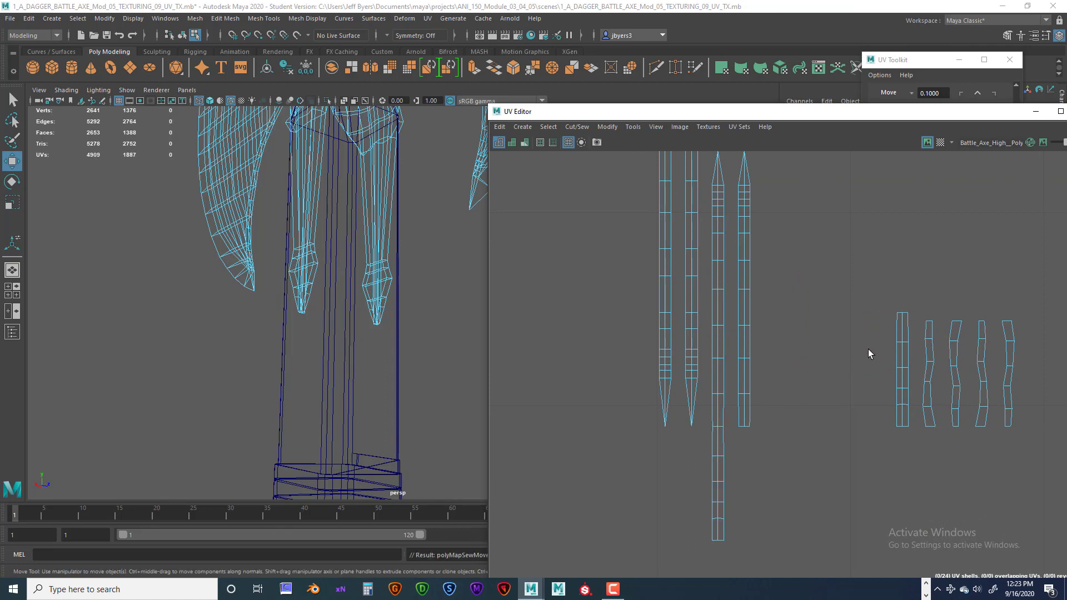
click(745, 429)
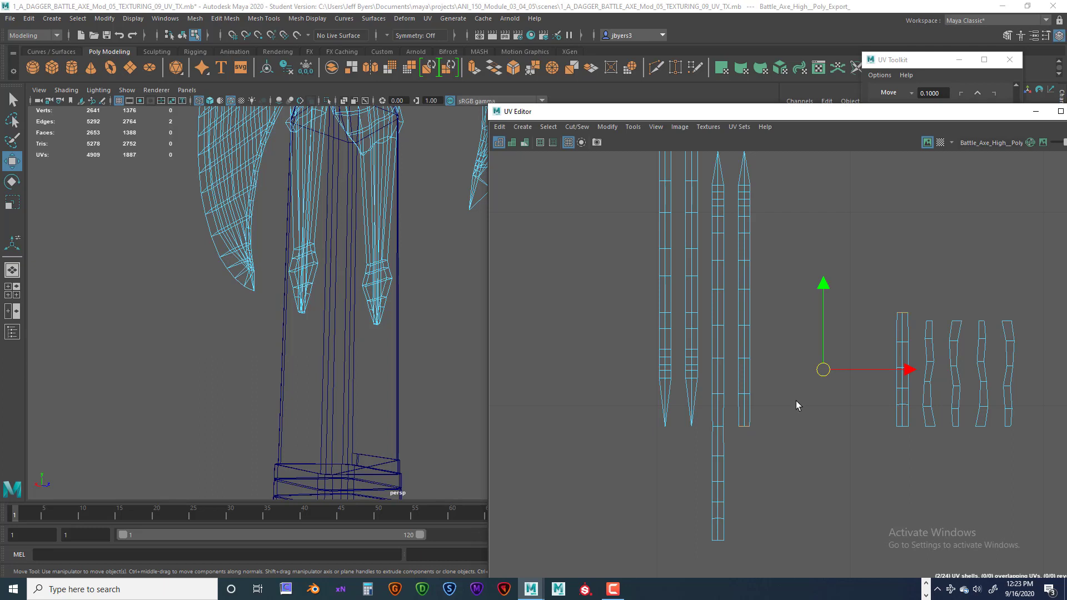
shift+right_drag(838, 404, 793, 439)
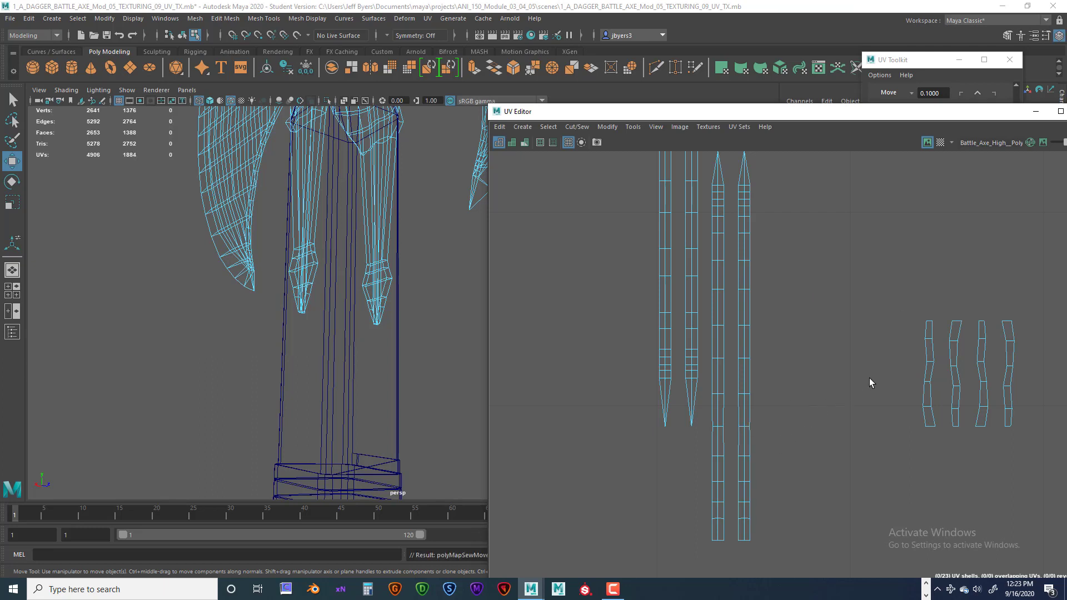
Select the matching end edges of the four wavy strips and Move and Sew them into two longer wavy strips
scroll(870, 382, down, 2)
click(911, 413)
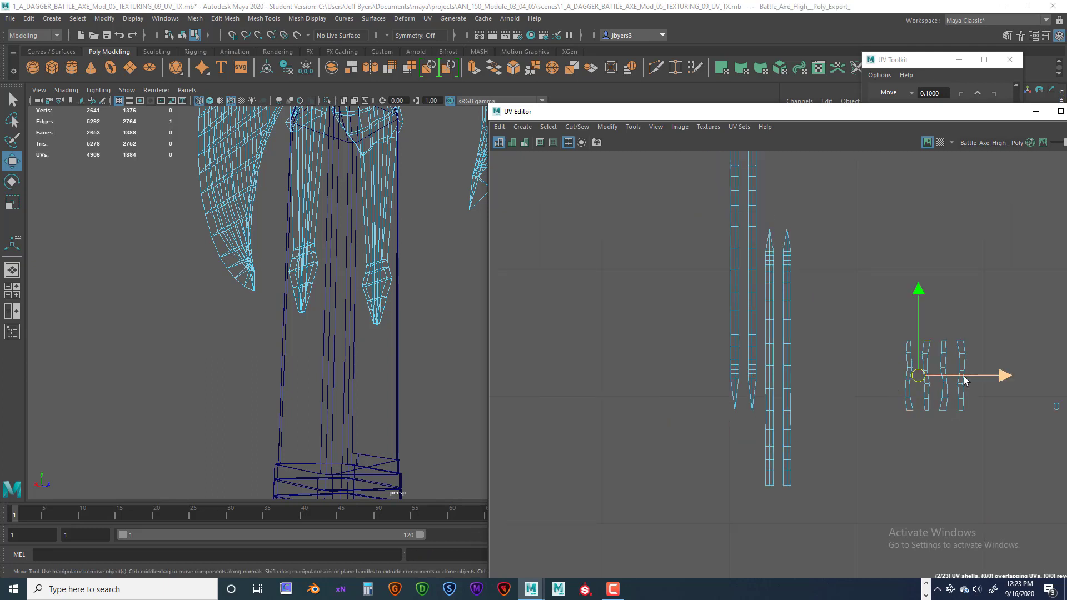
shift+right_drag(916, 396, 955, 442)
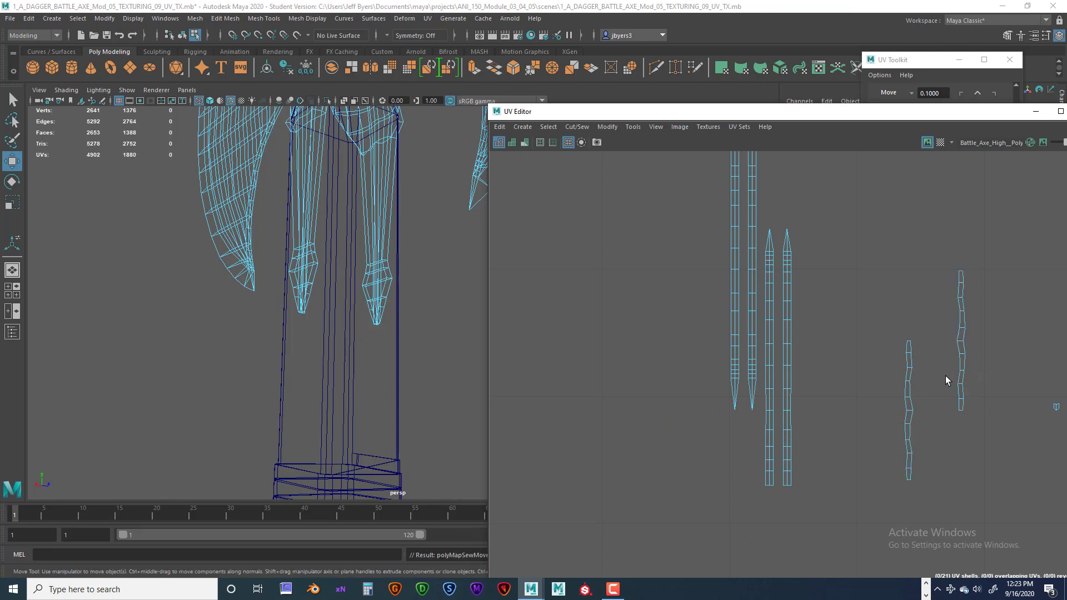
Select edges of the tiny shell beside the wavy strips and check the whole UV layout for the shell they border
scroll(946, 380, down, 5)
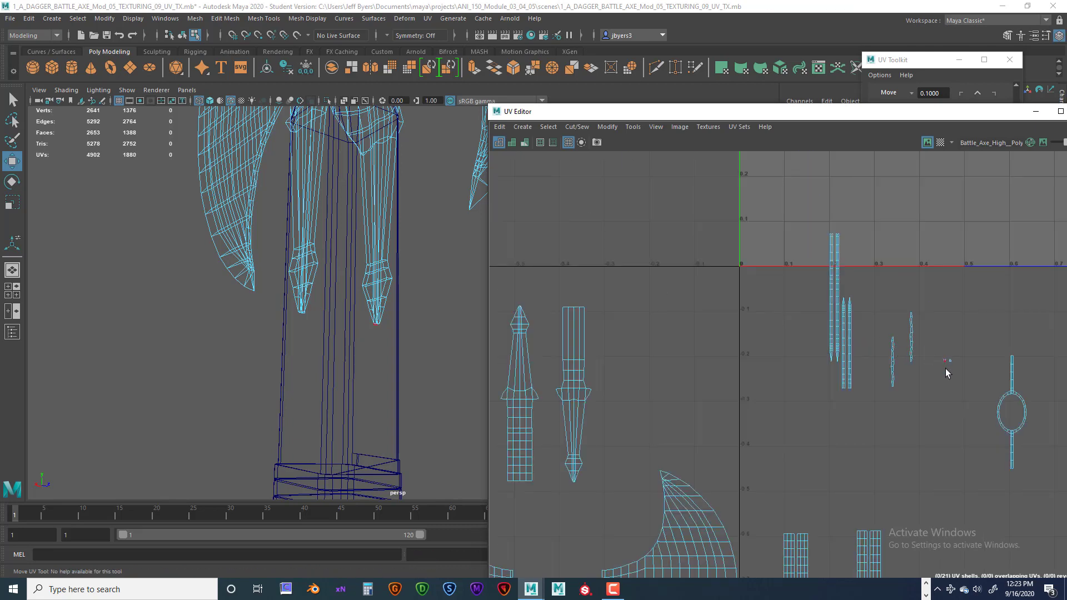
scroll(947, 371, up, 5)
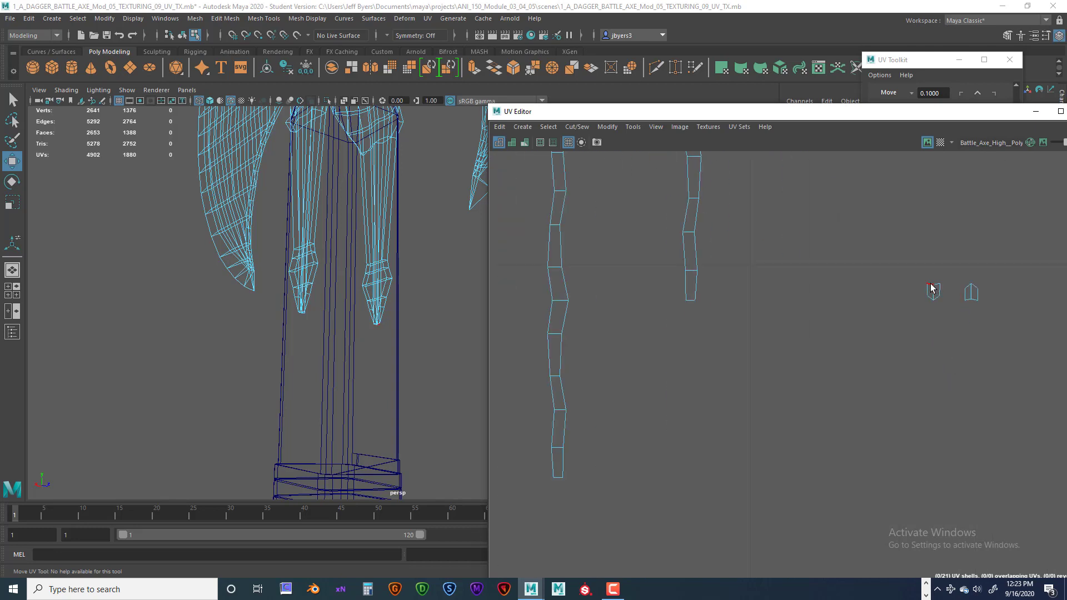
click(933, 287)
click(937, 289)
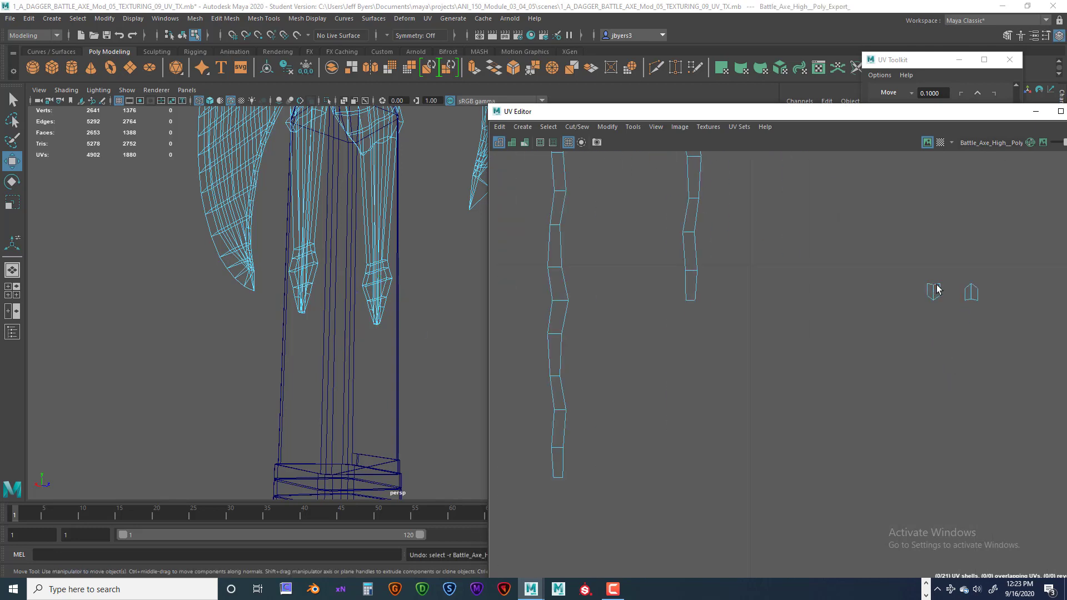
scroll(795, 355, down, 4)
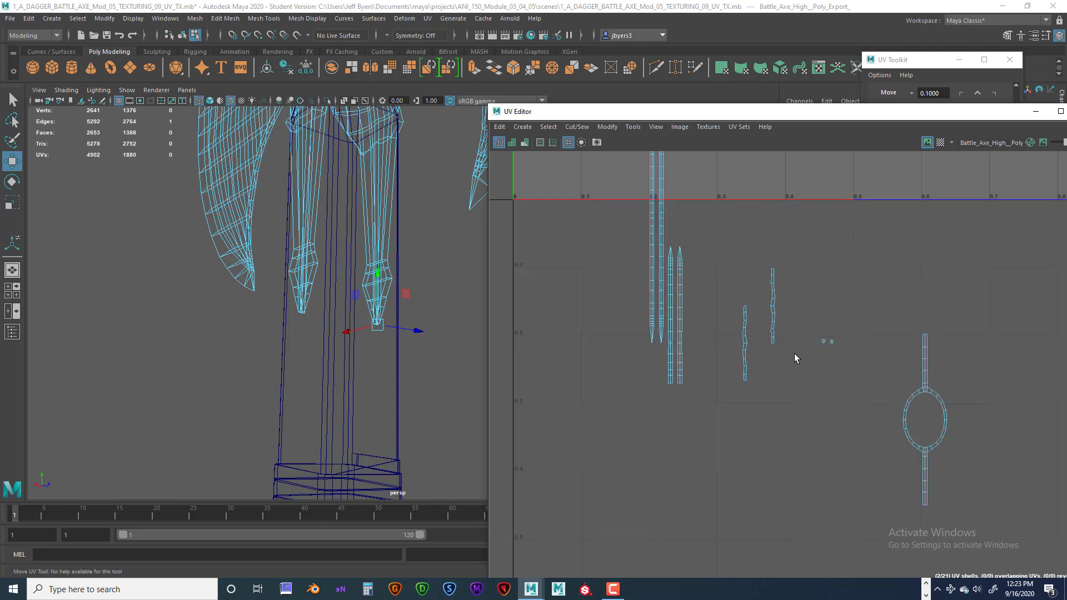
scroll(796, 354, up, 4)
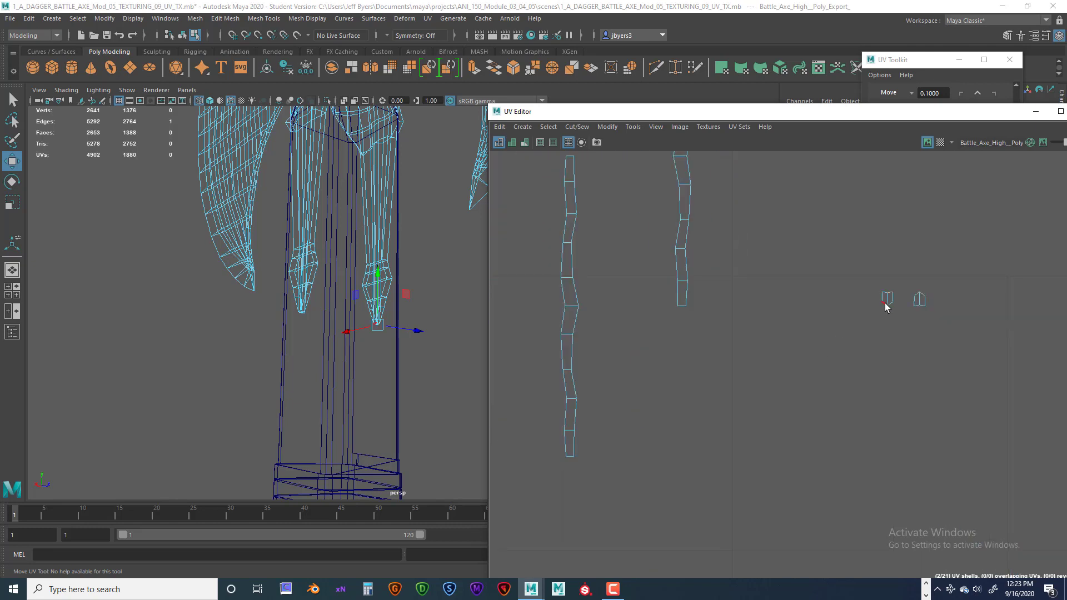
shift+click(887, 297)
scroll(802, 342, down, 4)
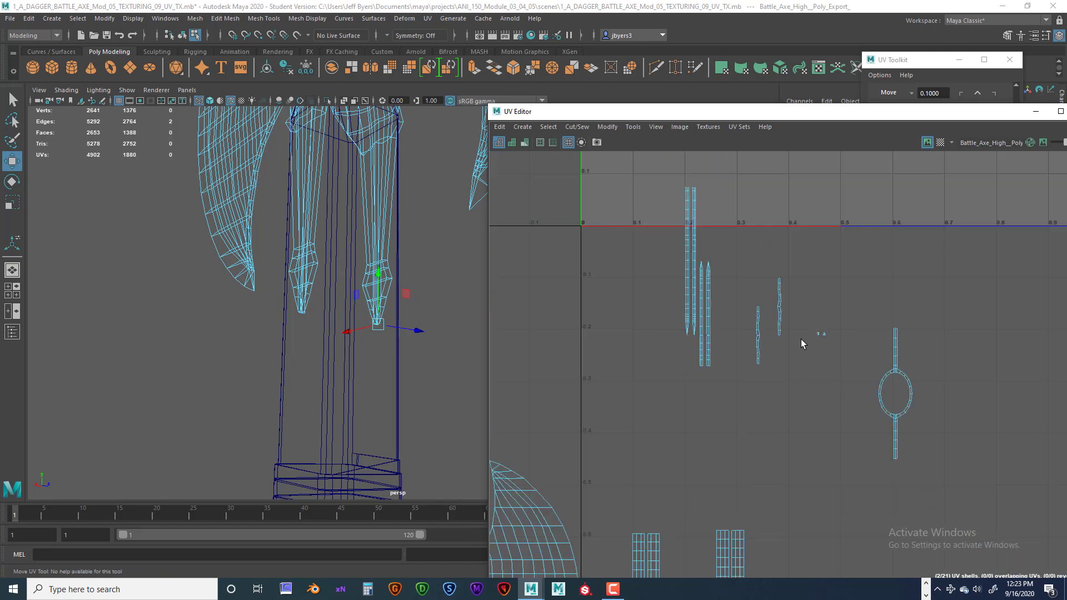
alt+middle_drag(781, 402, 631, 275)
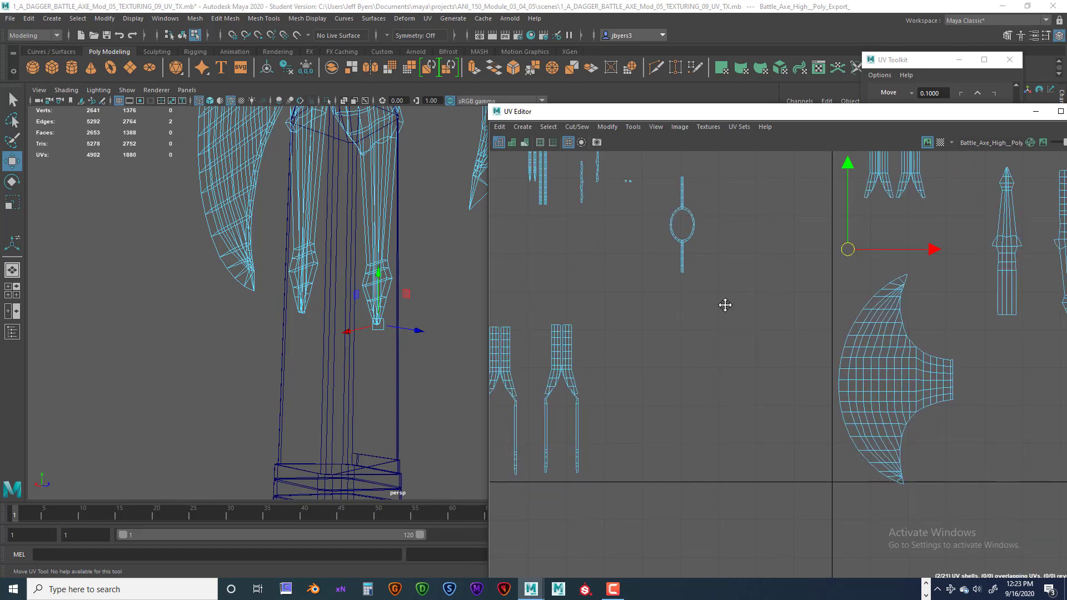
alt+middle_drag(725, 305, 772, 424)
scroll(775, 386, up, 10)
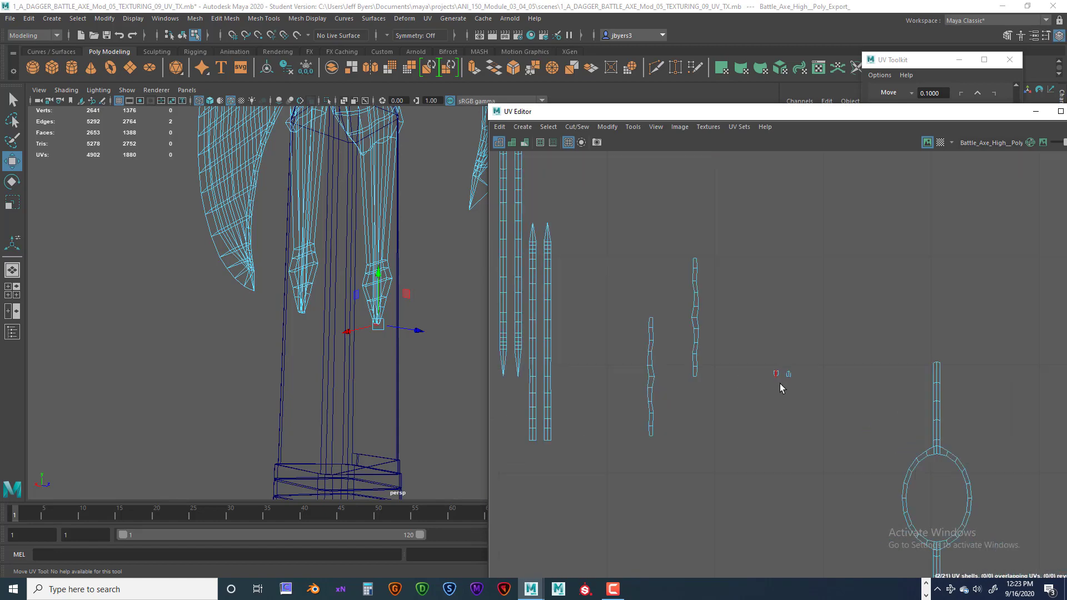
scroll(779, 384, up, 2)
Switch to UV shell selection and select every shell of the battle axe layout
right_drag(777, 375, 748, 361)
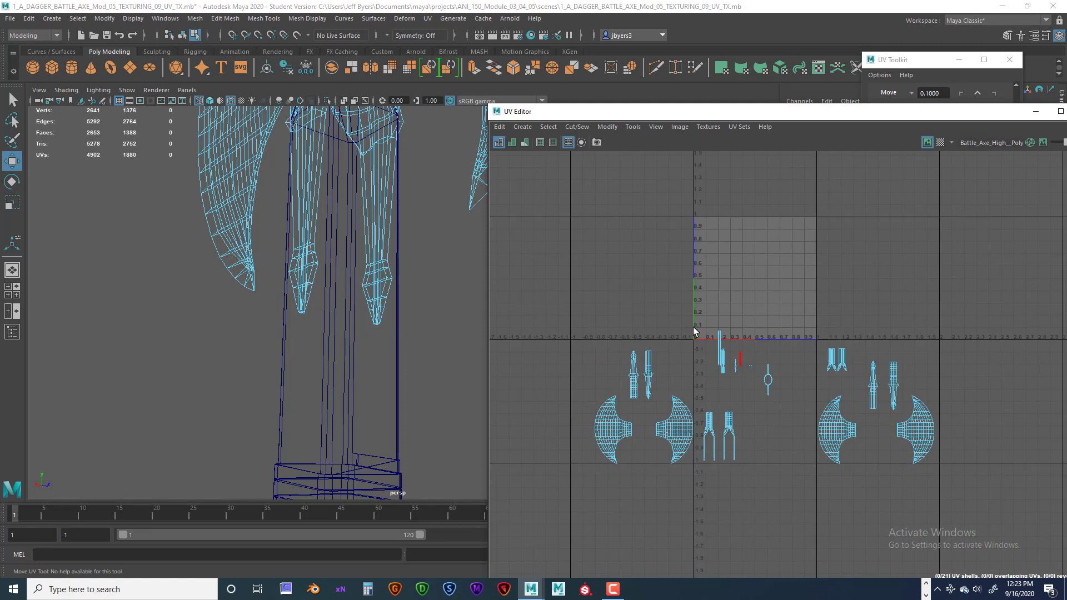
drag(567, 284, 972, 481)
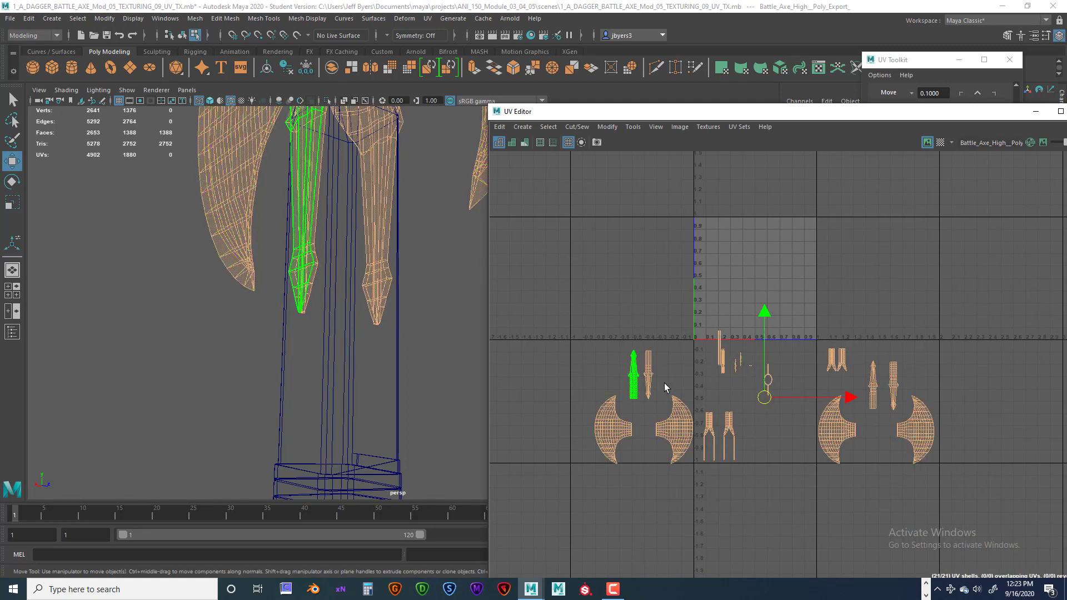
scroll(813, 352, down, 2)
scroll(813, 352, up, 4)
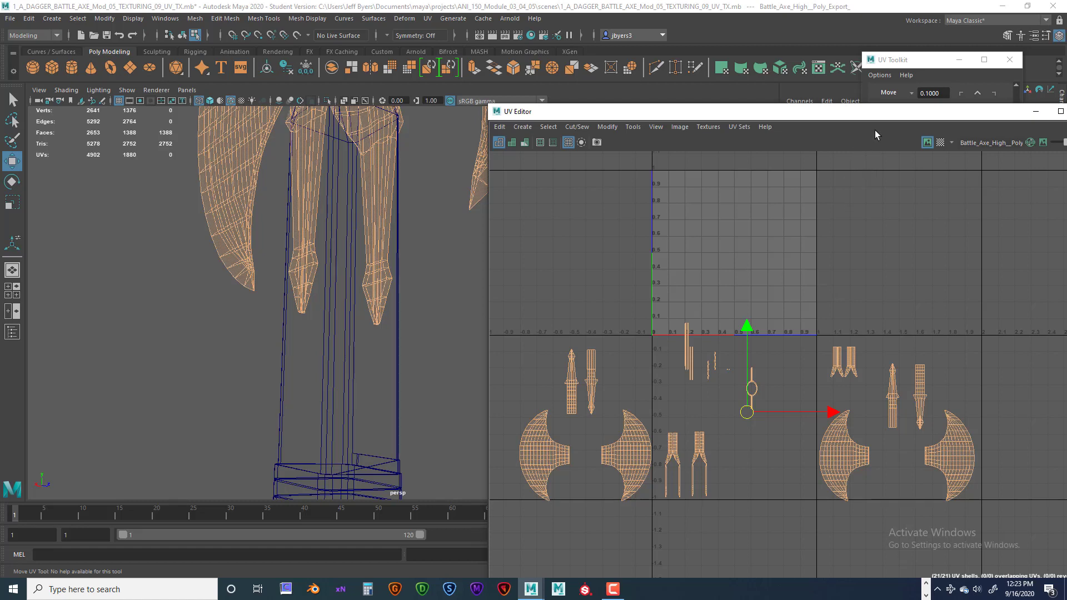
Select the two short forked UV shells and move them into the empty space above the pointed shells and axe blades
drag(885, 115, 588, 97)
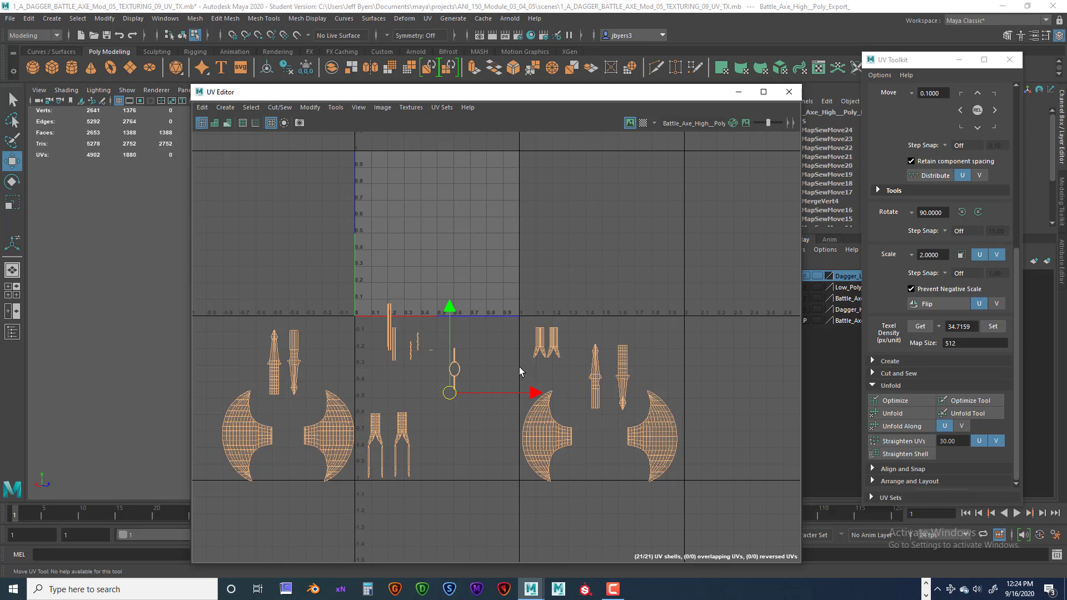
click(553, 342)
click(645, 428)
click(578, 327)
drag(526, 316, 597, 271)
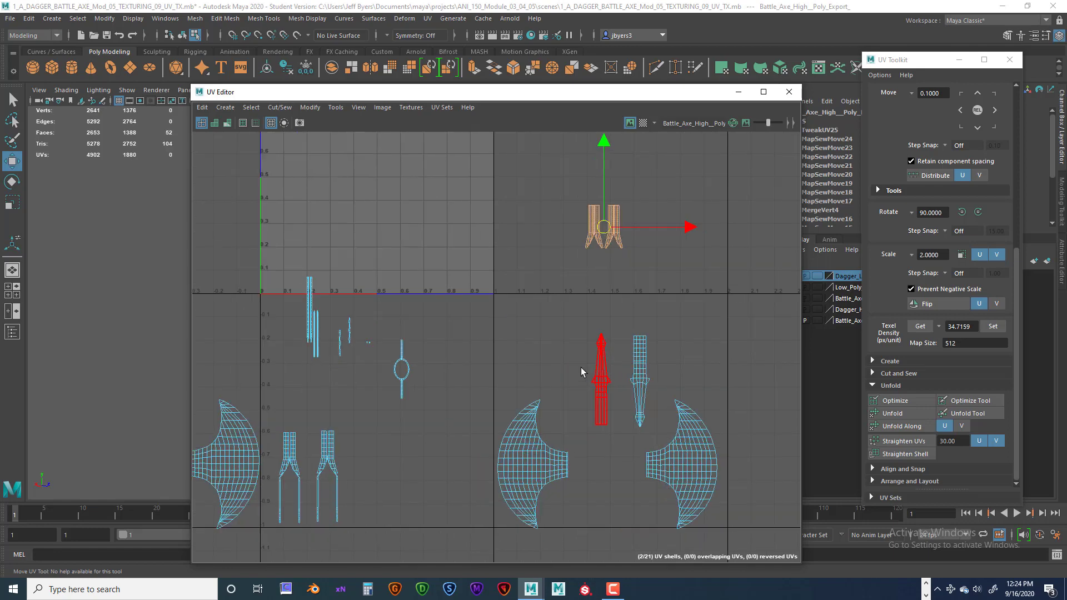
Locate the two short forked shells on the axe model and place them just outside the neighbouring pair of blade shells
scroll(581, 382, up, 4)
scroll(532, 345, down, 8)
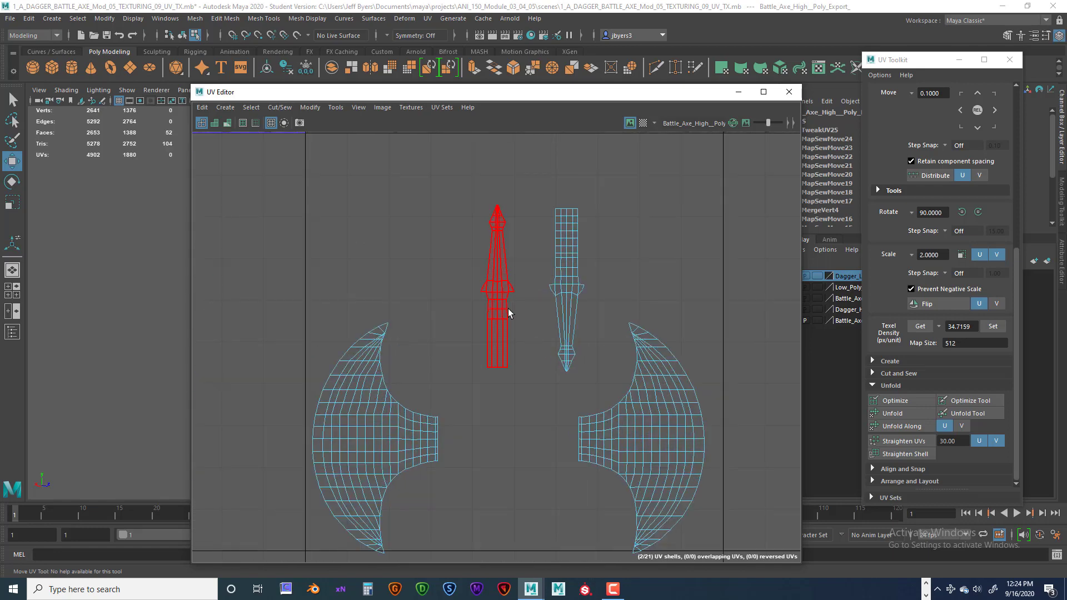
alt+middle_drag(471, 341, 585, 340)
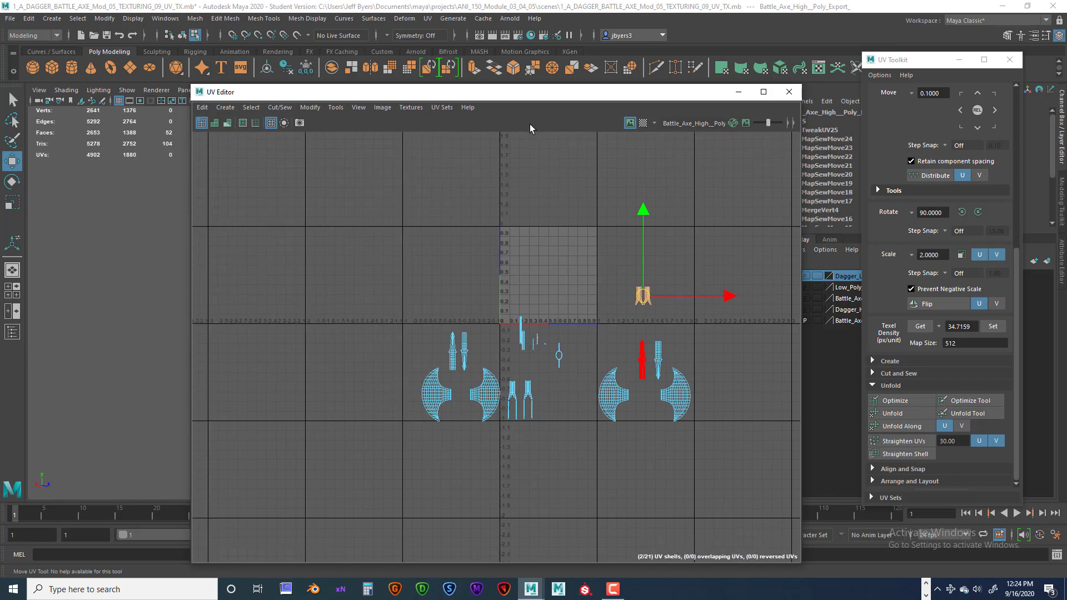
drag(482, 92, 714, 112)
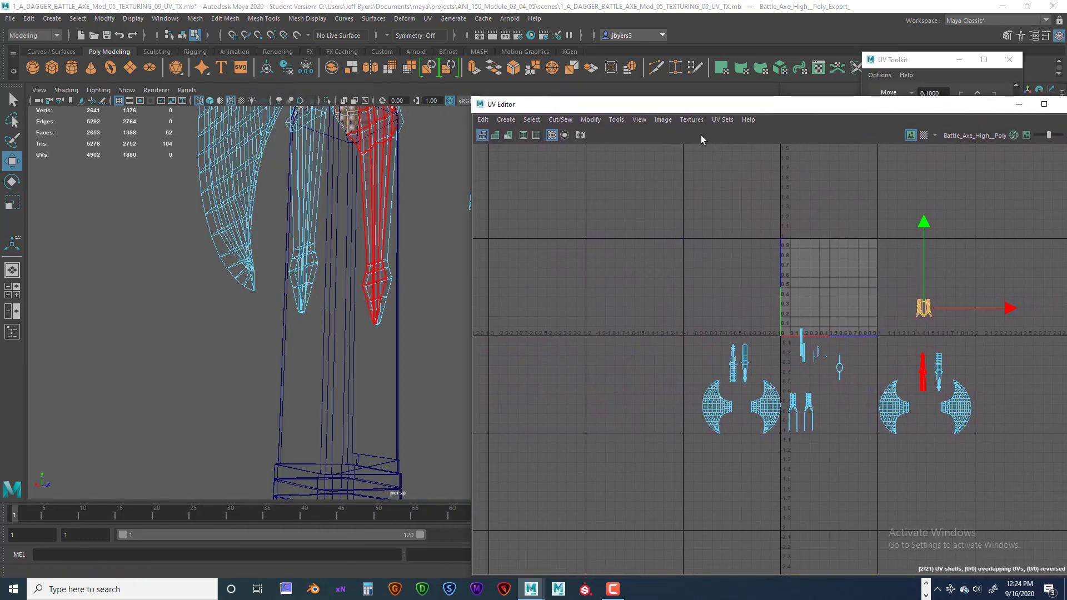
alt+drag(372, 284, 373, 398)
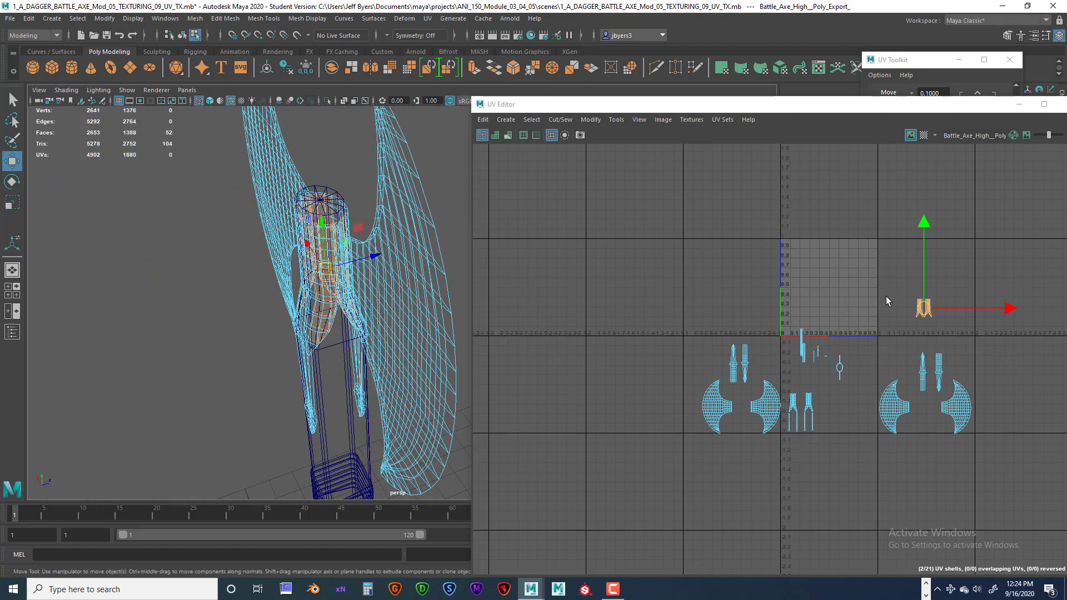
alt+middle_drag(939, 320, 894, 310)
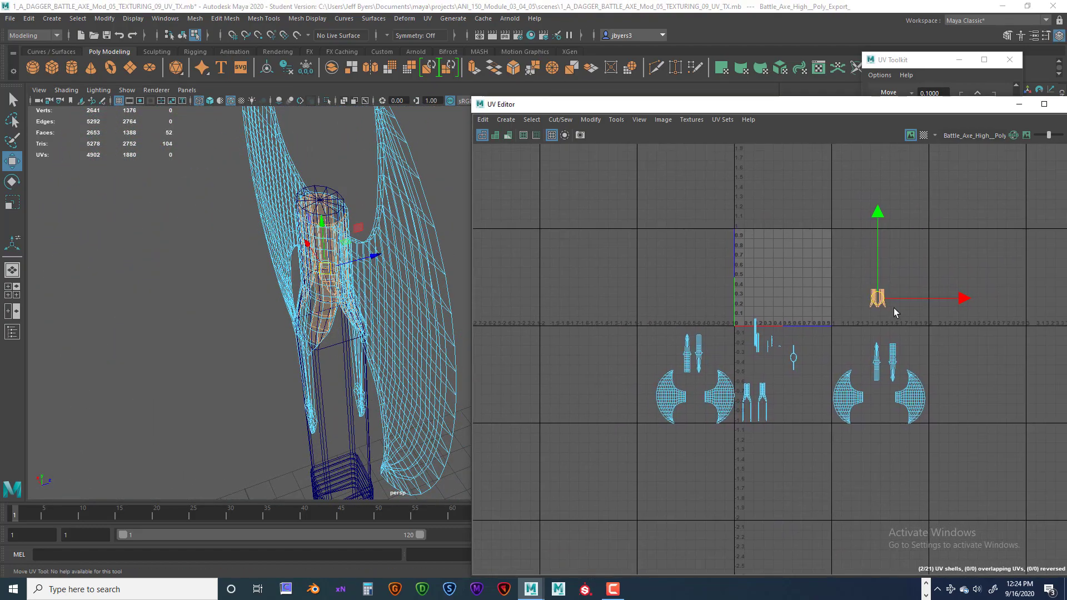
drag(883, 300, 926, 346)
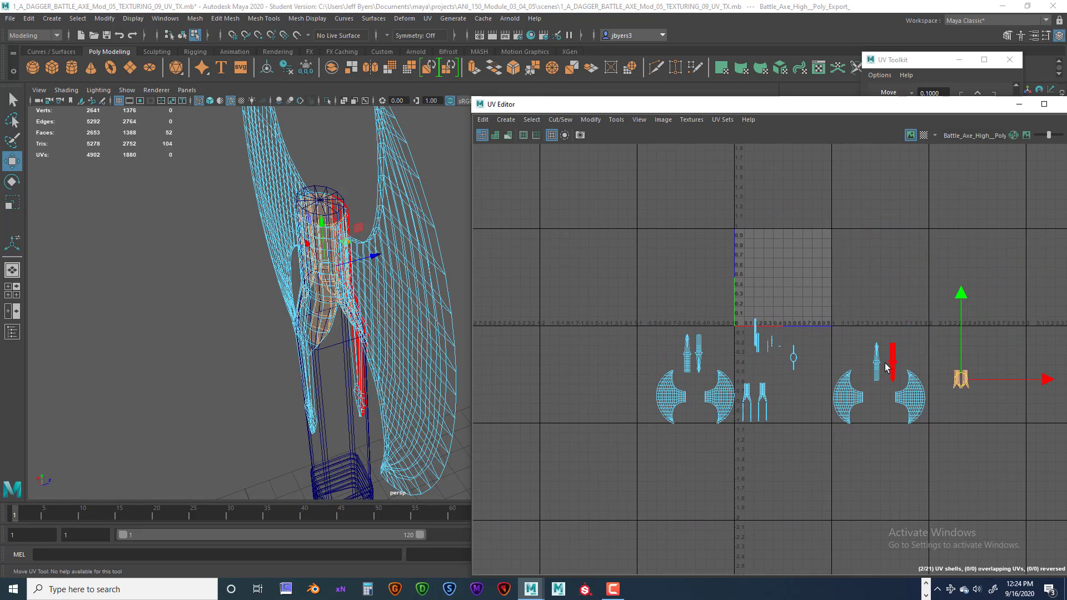
Move the ring-shaped UV shell down beside the blade shells, level with the tall forked shells
scroll(802, 363, up, 2)
scroll(802, 362, up, 1)
drag(774, 328, 812, 405)
drag(787, 355, 817, 439)
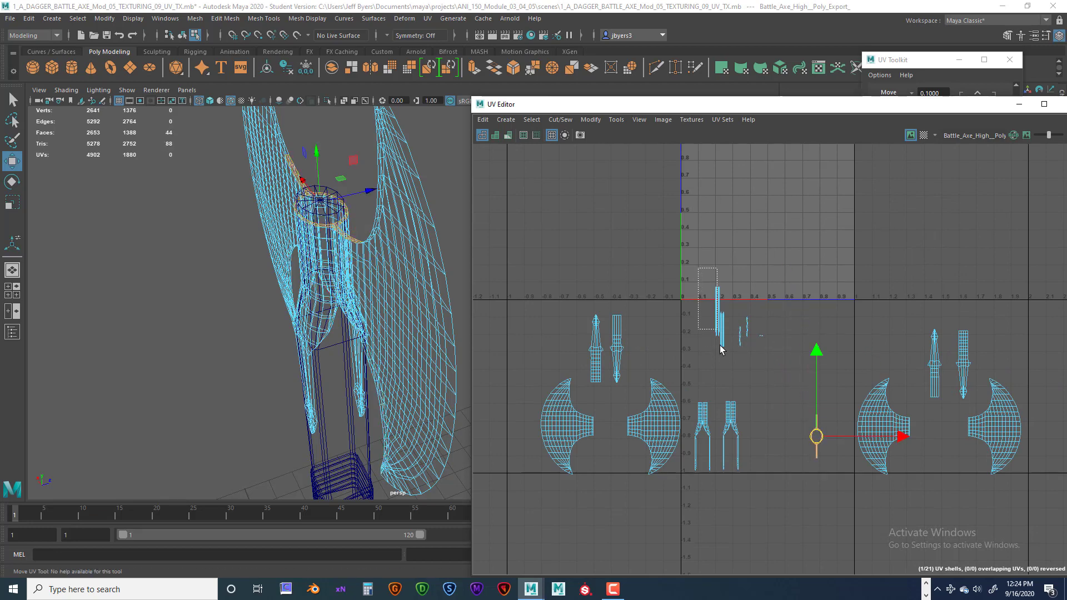
Move the four straight strips and the two wavy strips down into a group beside the ring-shaped shell
drag(699, 269, 724, 365)
drag(717, 316, 790, 427)
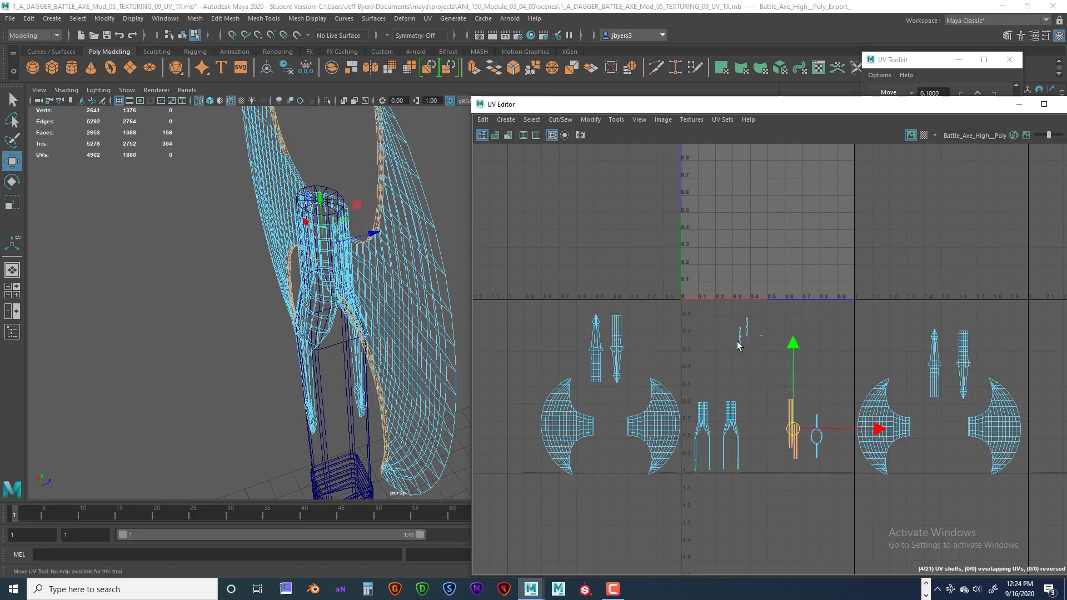
drag(725, 307, 778, 443)
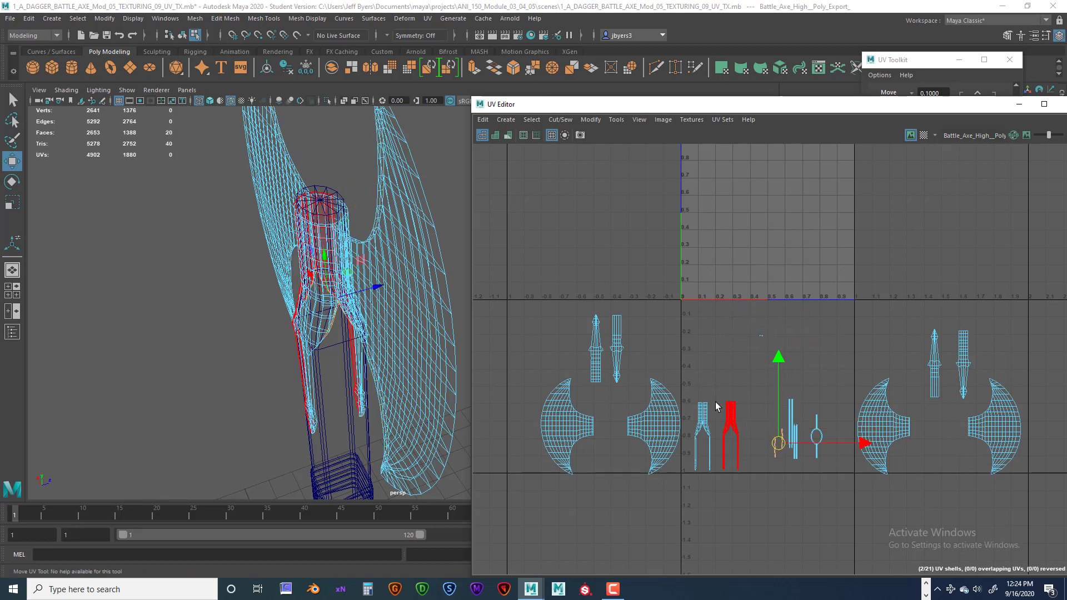
Select the tall forked shell nearest the strips, shade the model view and examine where its thin legs join
drag(714, 379, 749, 469)
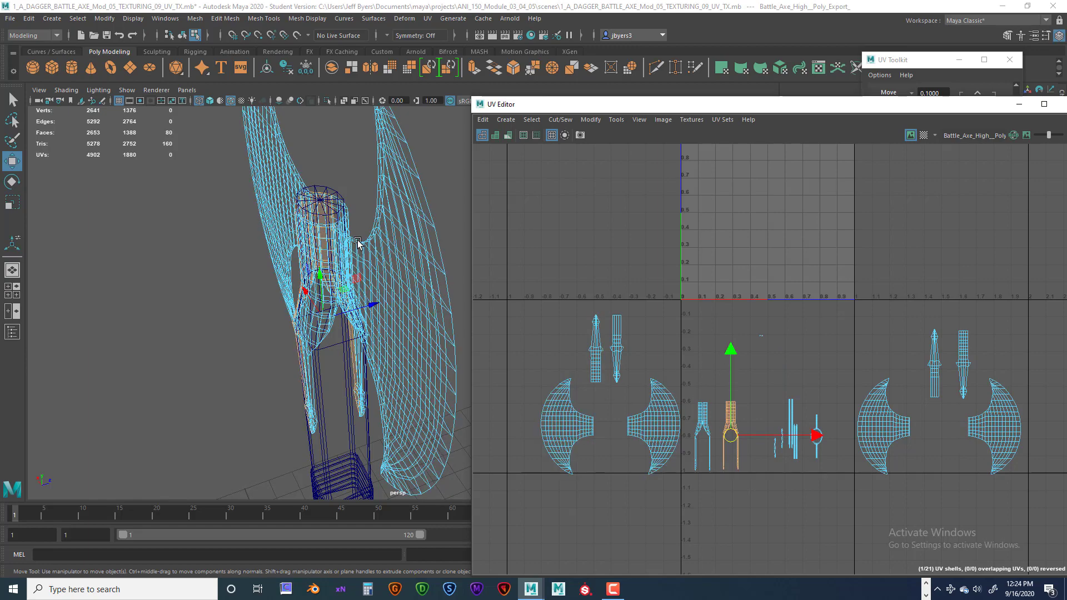
key(5)
mouse_move(333, 332)
alt+mouse_down()
mouse_move(402, 300)
mouse_move(309, 291)
mouse_move(376, 300)
mouse_move(302, 324)
mouse_move(424, 272)
mouse_move(401, 277)
alt+mouse_up()
alt+right_drag(657, 381, 772, 411)
alt+middle_drag(812, 461, 675, 332)
scroll(658, 285, up, 4)
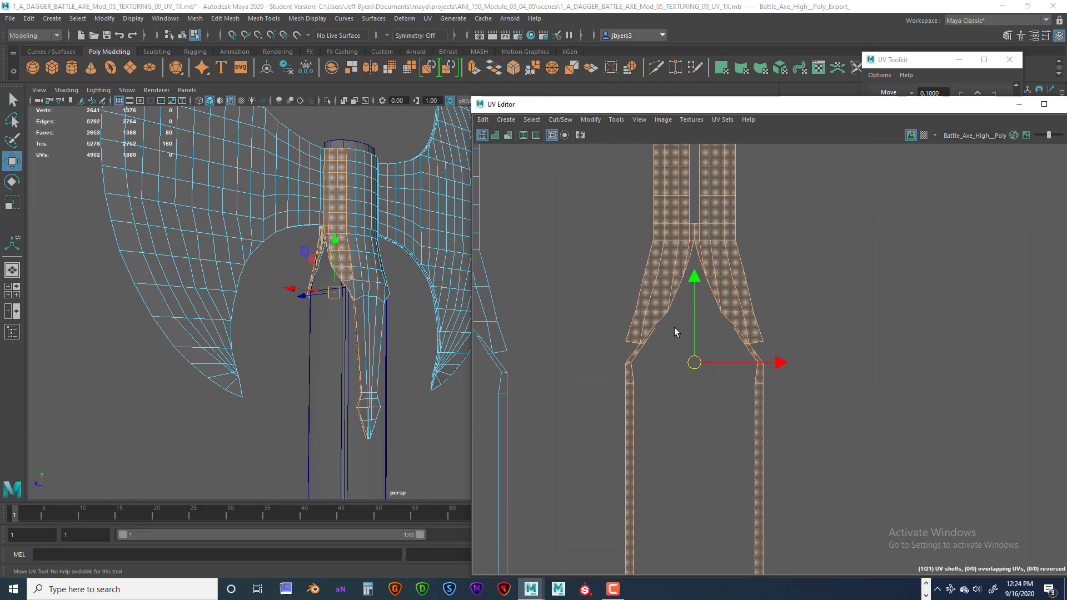
Cut the UV edge joining the forked shell's left leg strip to its head, then select the shell to check the separation
right_drag(649, 328, 647, 301)
click(646, 335)
scroll(667, 350, up, 3)
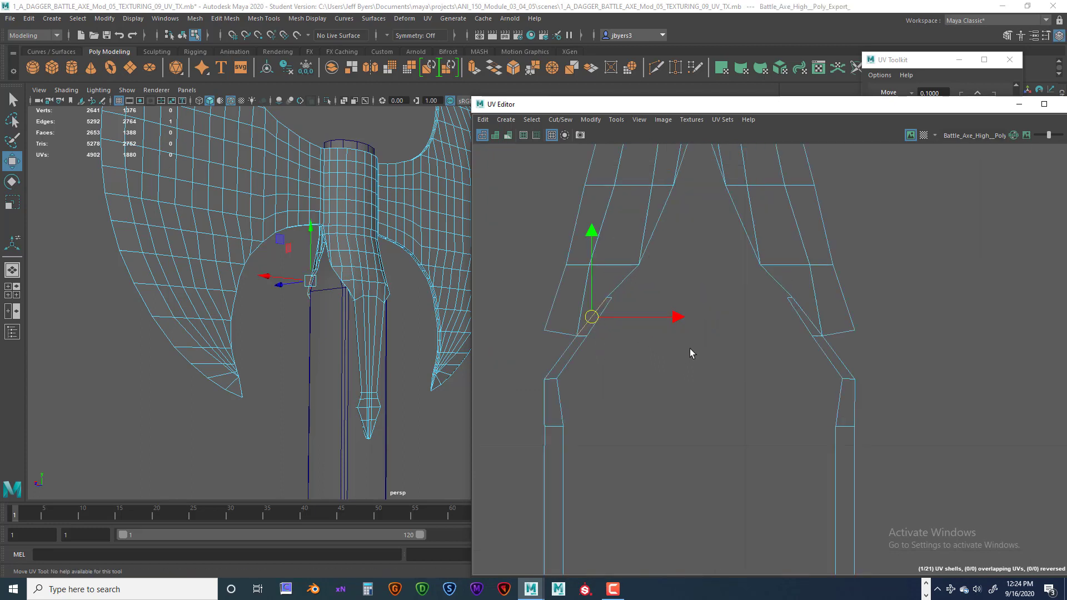
scroll(690, 349, up, 3)
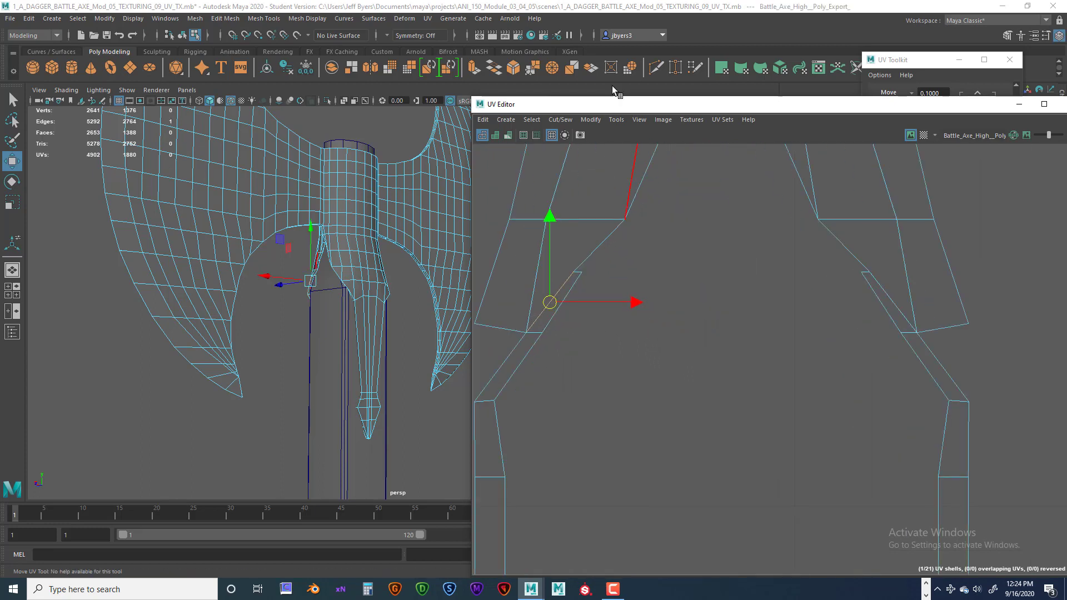
click(560, 120)
click(576, 179)
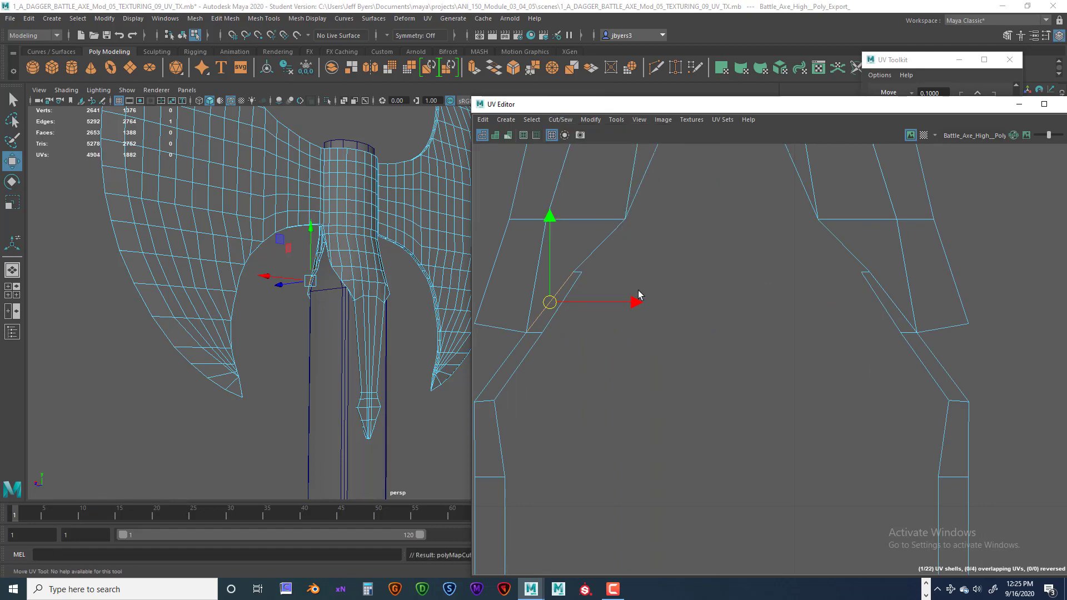
scroll(617, 333, down, 5)
right_click(622, 253)
right_drag(621, 253, 573, 234)
click(615, 261)
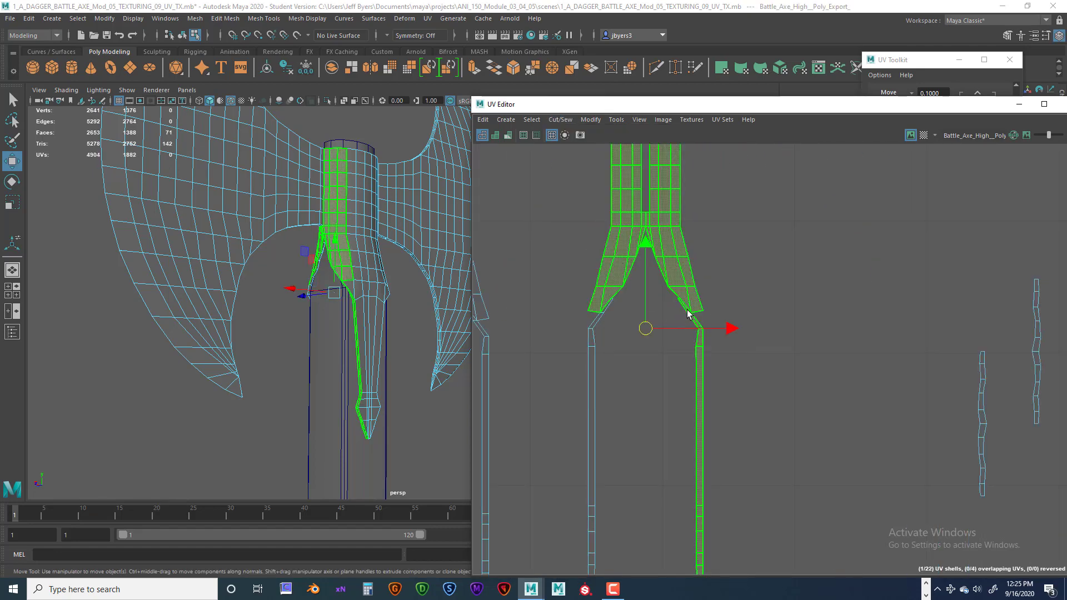
Cut the UV edge joining the same forked shell's right leg strip to its head
right_drag(688, 309, 684, 283)
scroll(678, 299, up, 2)
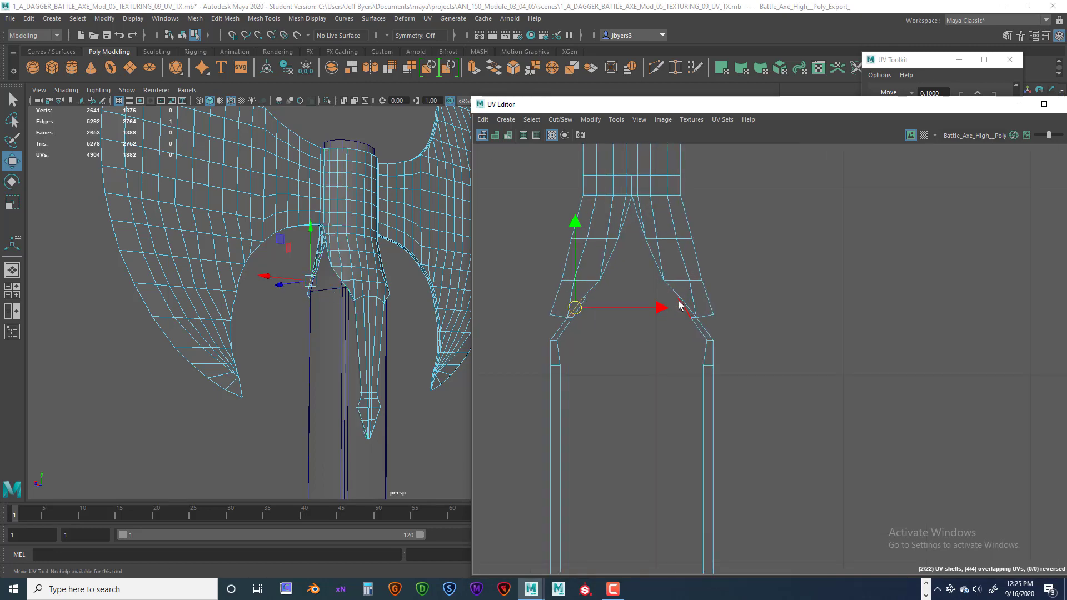
scroll(680, 306, up, 3)
click(700, 317)
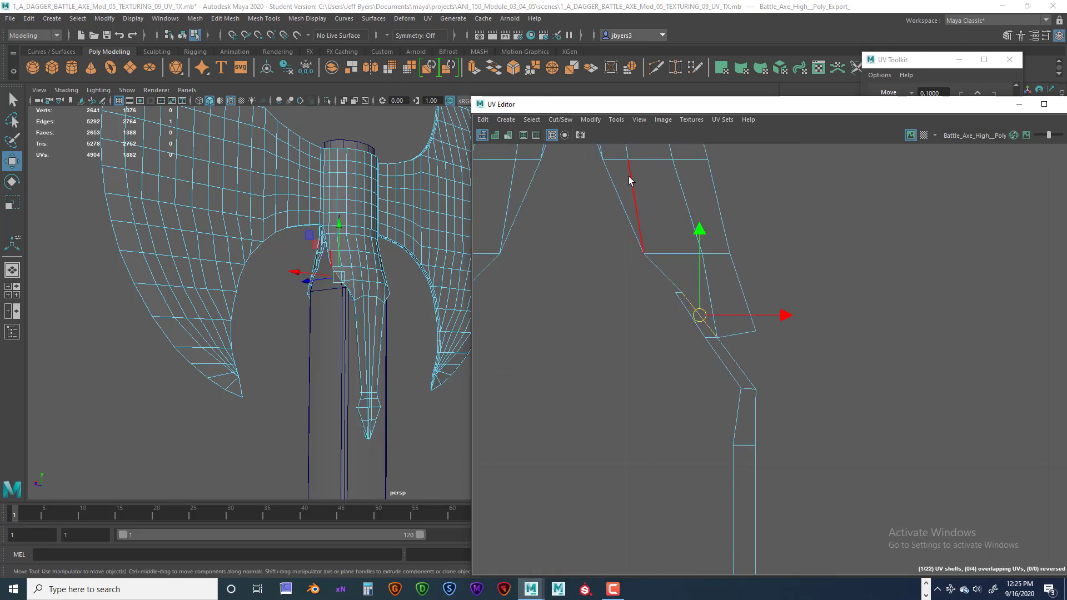
click(570, 119)
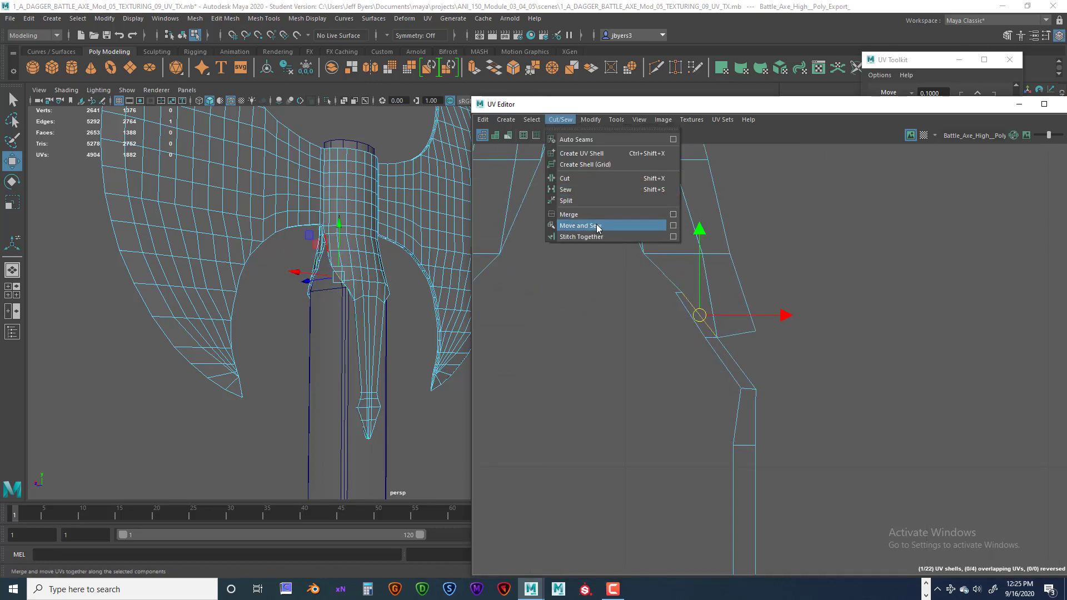
click(570, 183)
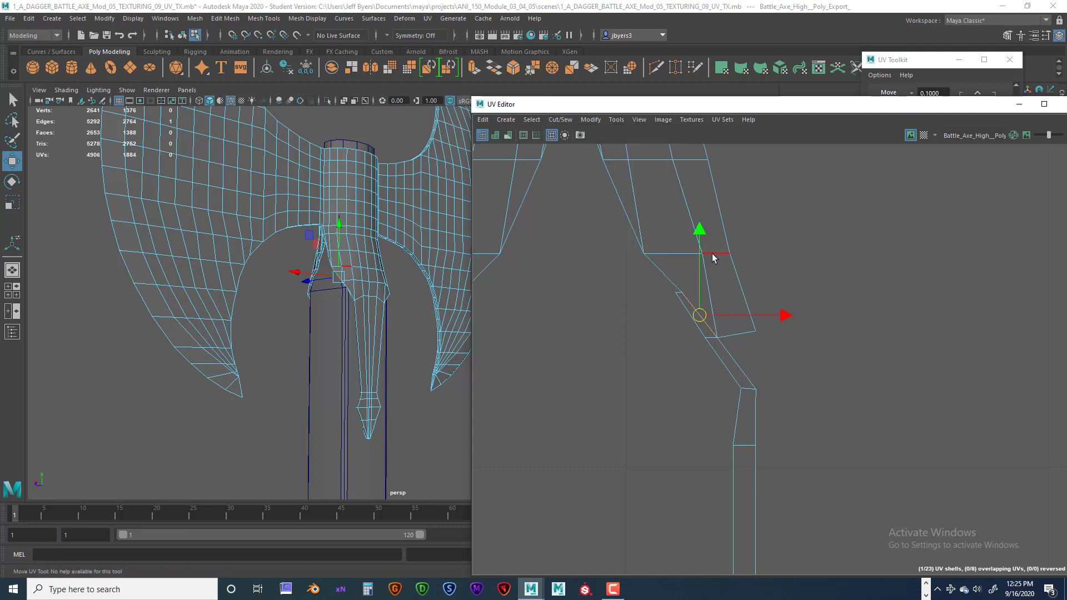
Switch to UV shell selection and move the detached forked head away from its two leg strips
click(710, 254)
right_click(681, 254)
click(632, 236)
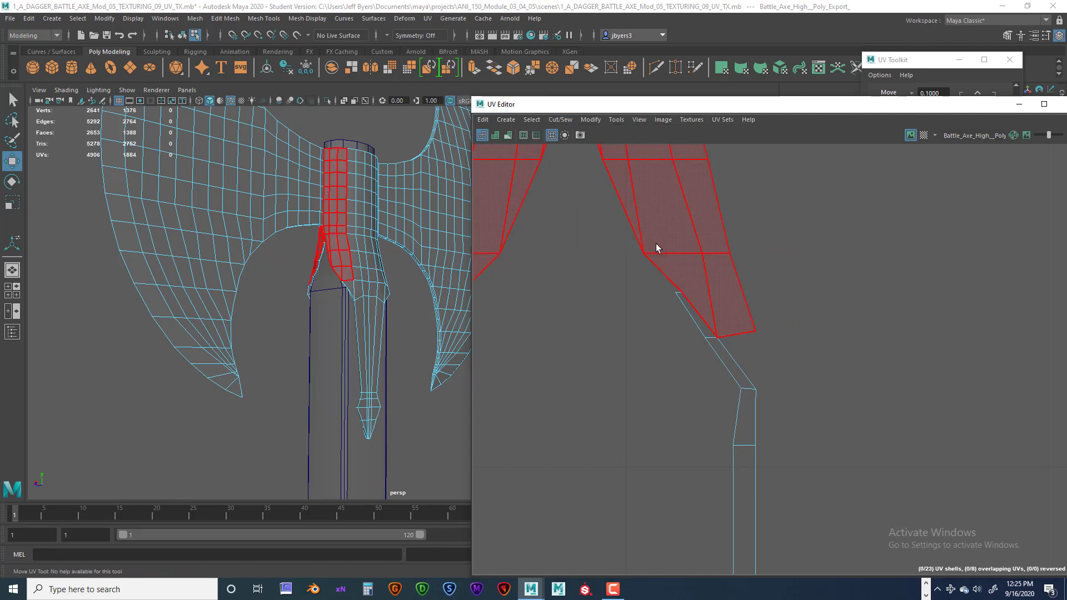
click(661, 237)
scroll(660, 243, down, 5)
drag(677, 204, 747, 196)
Move the two detached leg strips beside the wavy strips and bring the forked head back toward the uncut forked shell
drag(613, 239, 672, 332)
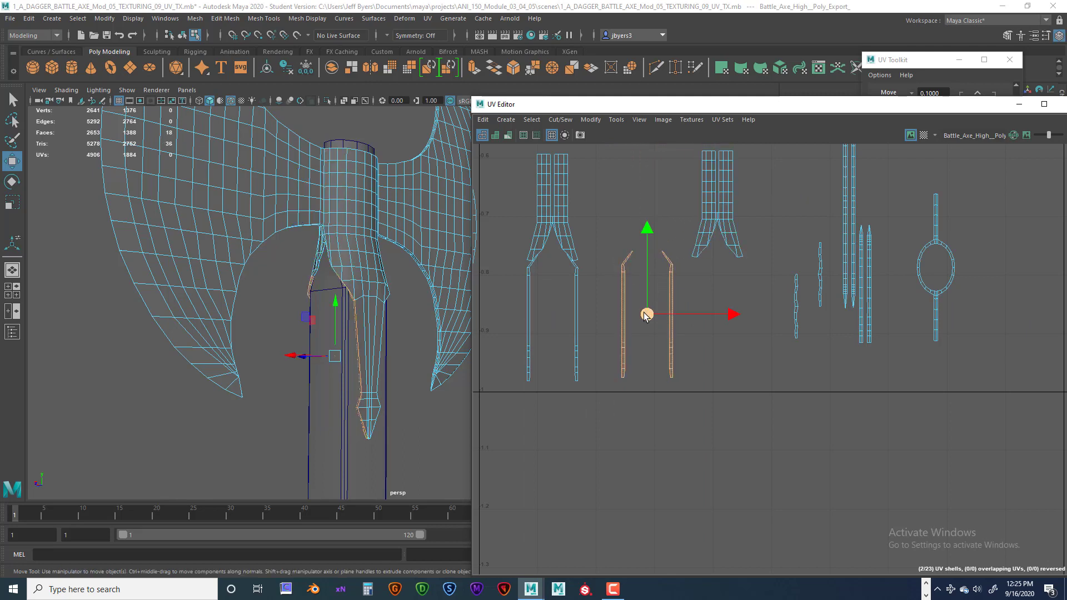
click(672, 284)
drag(665, 315, 780, 308)
click(623, 265)
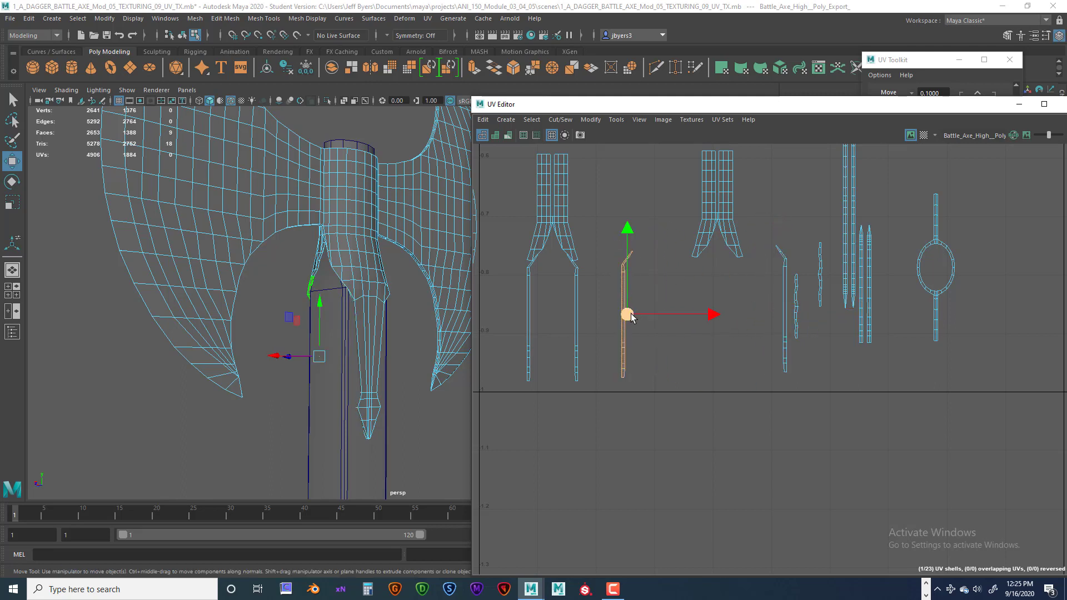
drag(624, 313, 768, 317)
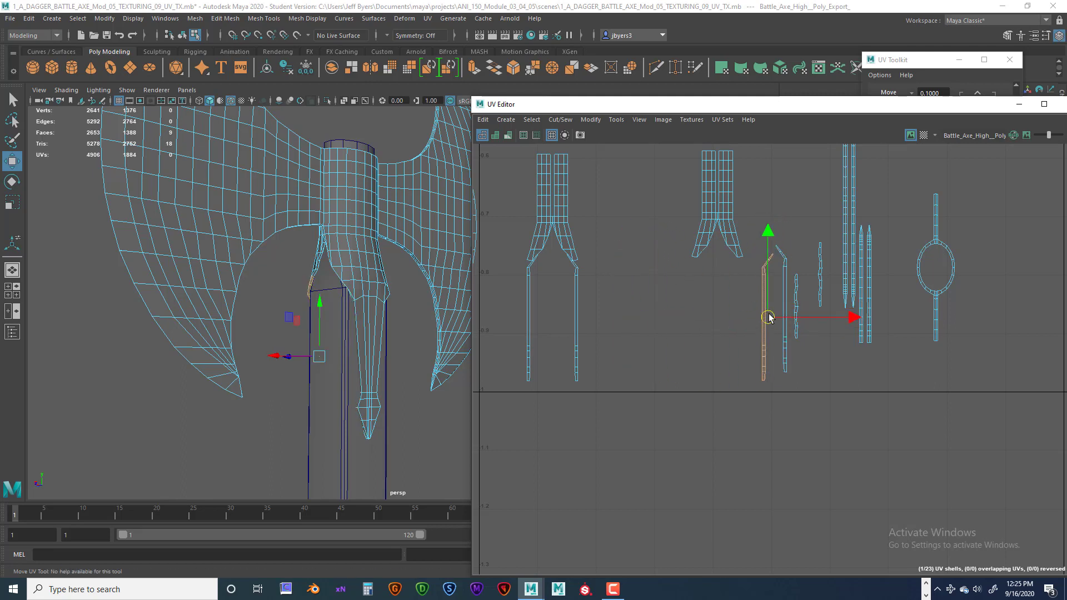
click(711, 218)
drag(701, 201, 648, 233)
Select both edges joining the leg strips to the remaining tall forked shell's head and cut them
scroll(552, 300, up, 3)
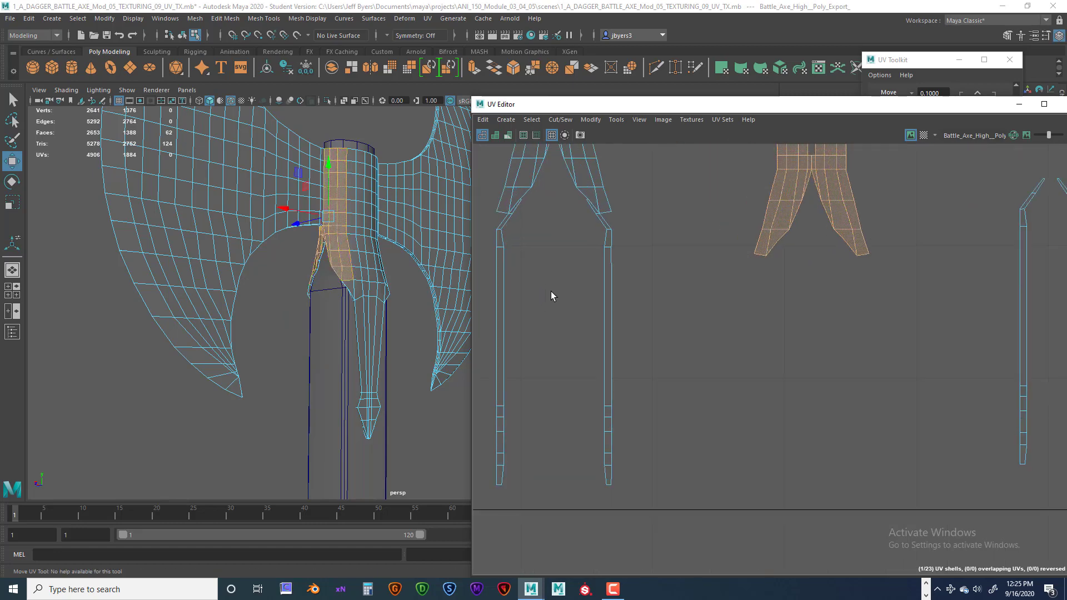
scroll(623, 398, up, 6)
scroll(631, 392, up, 1)
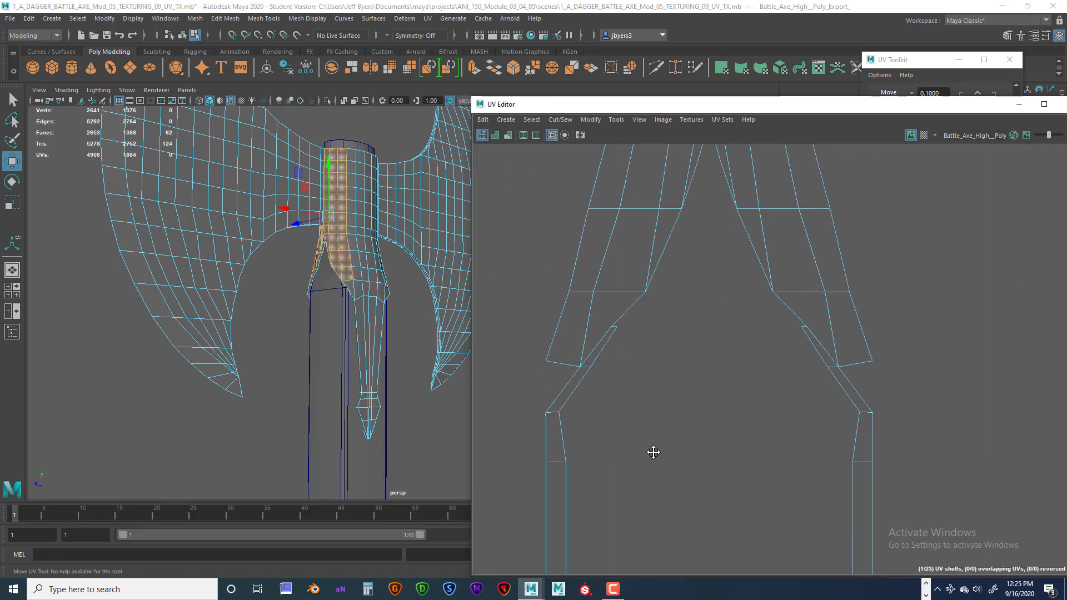
right_drag(604, 341, 606, 306)
click(604, 348)
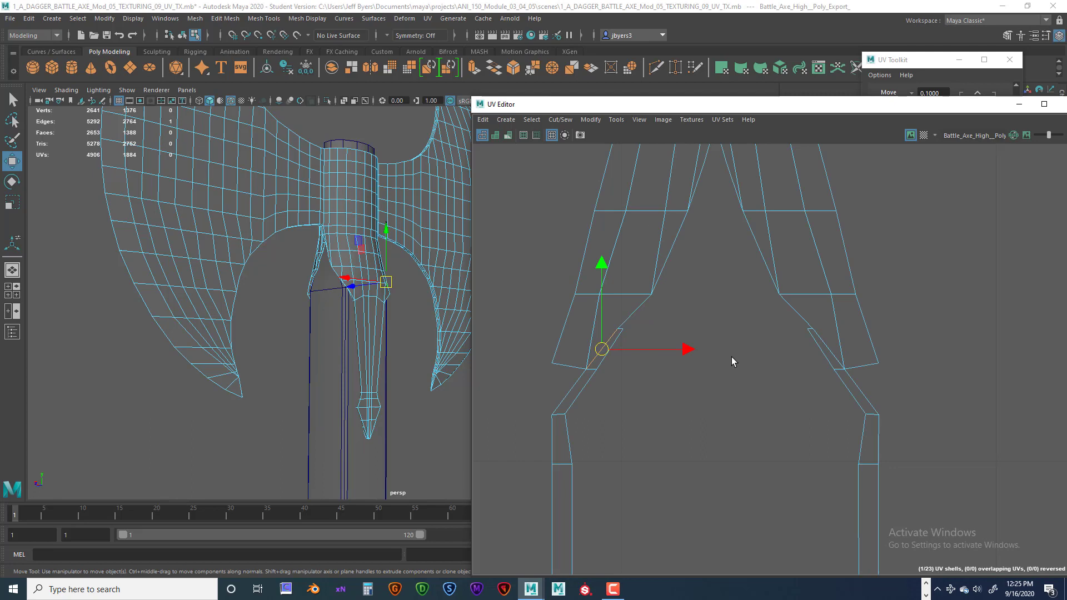
shift+click(817, 349)
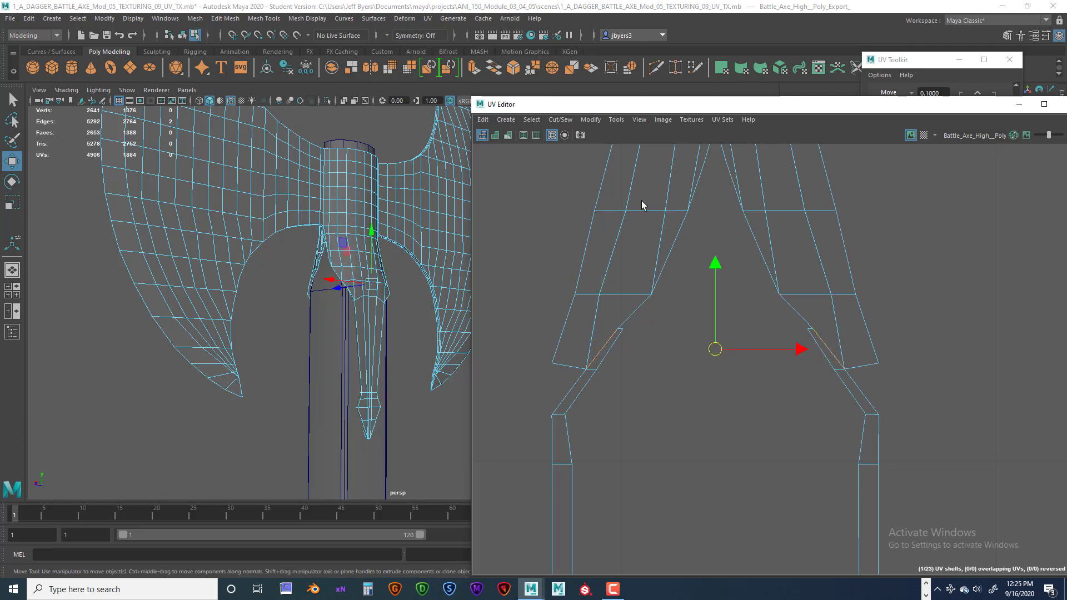
click(565, 122)
click(557, 178)
Lift the second forked head above its leg strips and align the first forked head beside it
scroll(731, 319, down, 2)
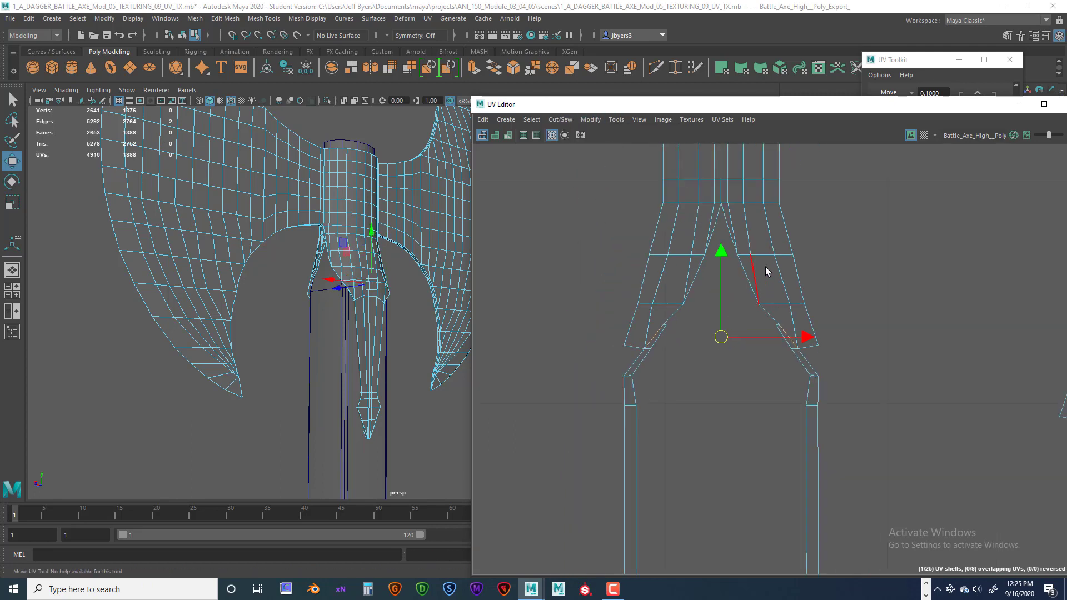
right_drag(763, 270, 710, 249)
scroll(780, 298, down, 8)
drag(834, 262, 887, 261)
drag(822, 263, 770, 229)
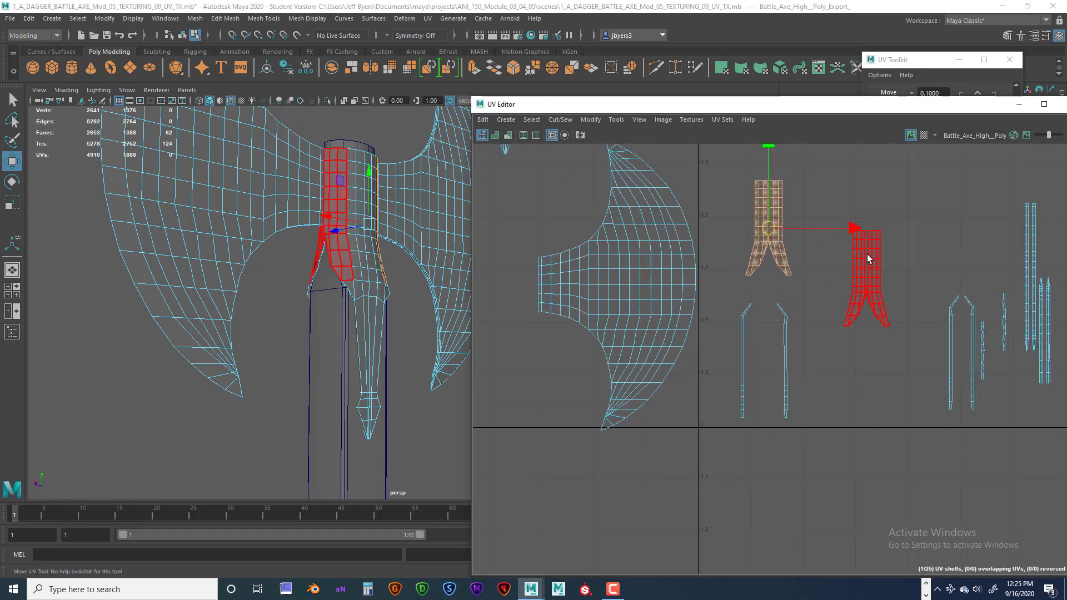
click(868, 258)
drag(870, 276, 828, 227)
Move the second pair of leg strips next to the first pair and bring them closer together
click(785, 345)
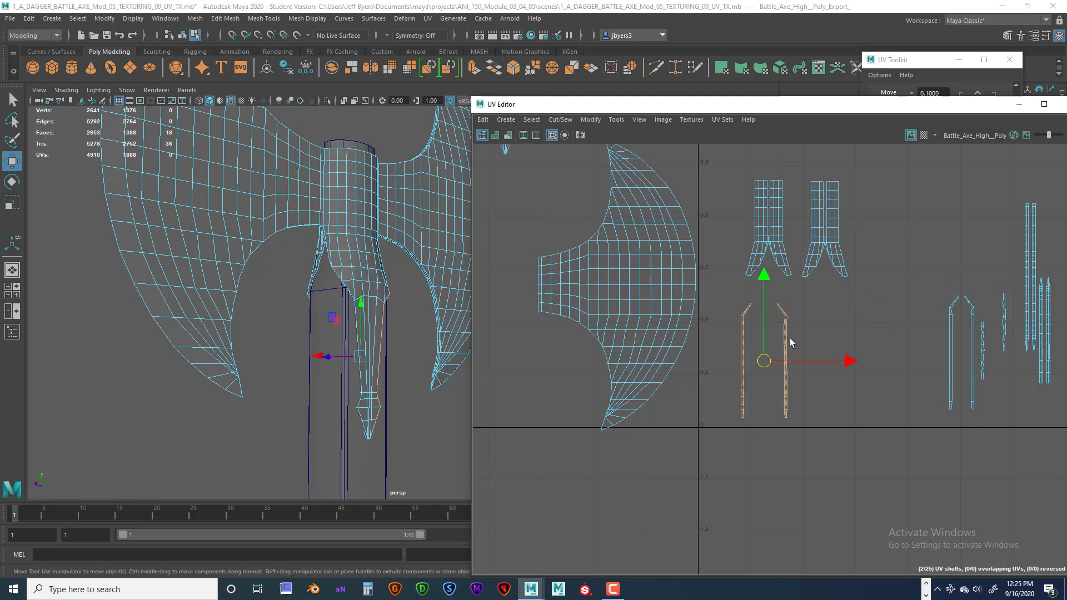
drag(764, 358, 918, 349)
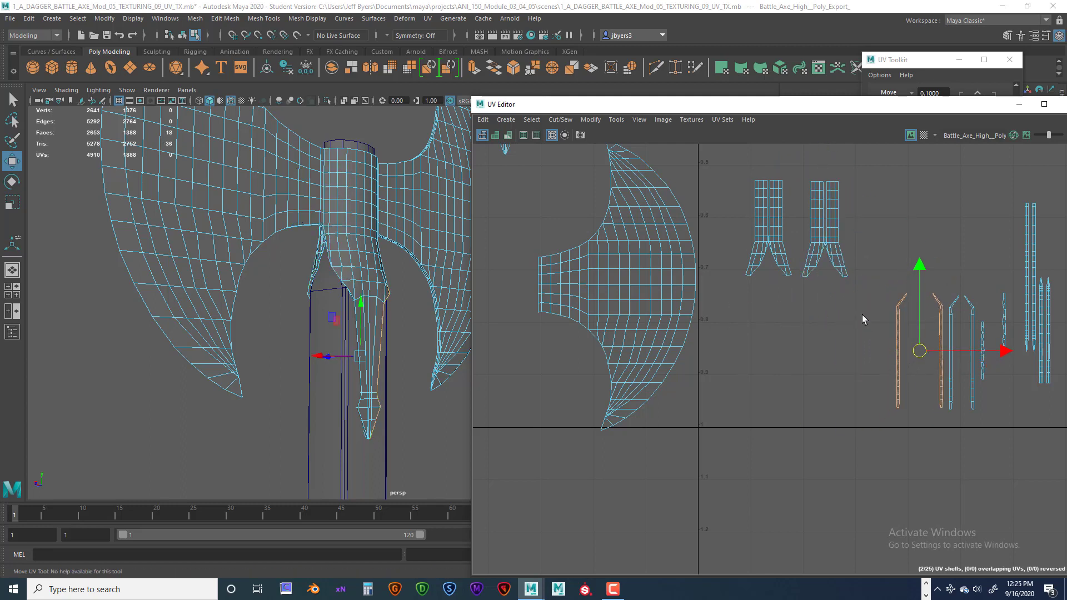
drag(862, 315, 929, 348)
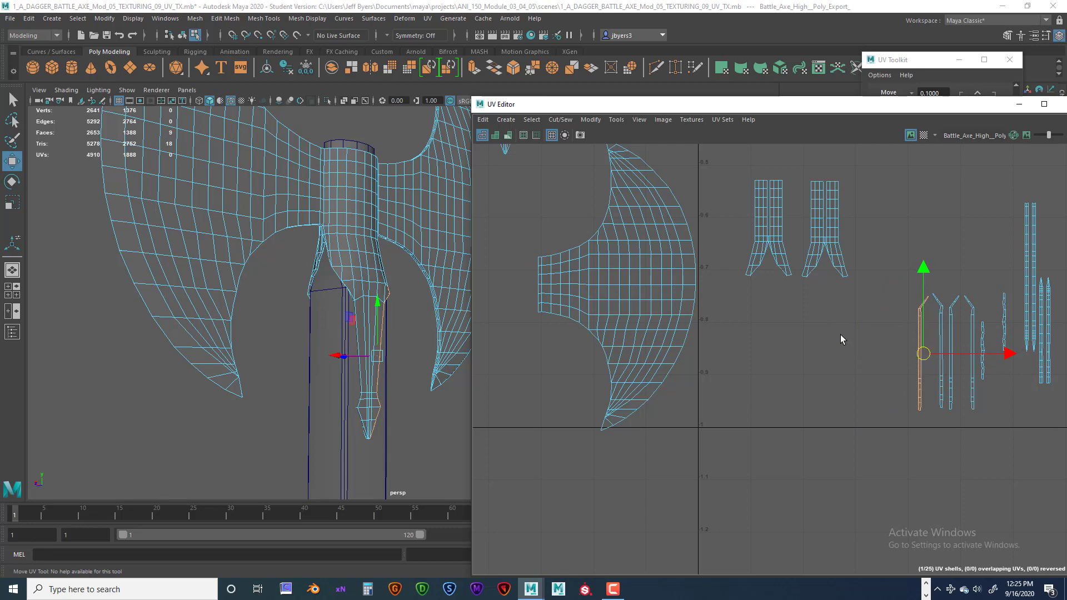
scroll(840, 334, down, 4)
scroll(739, 393, up, 2)
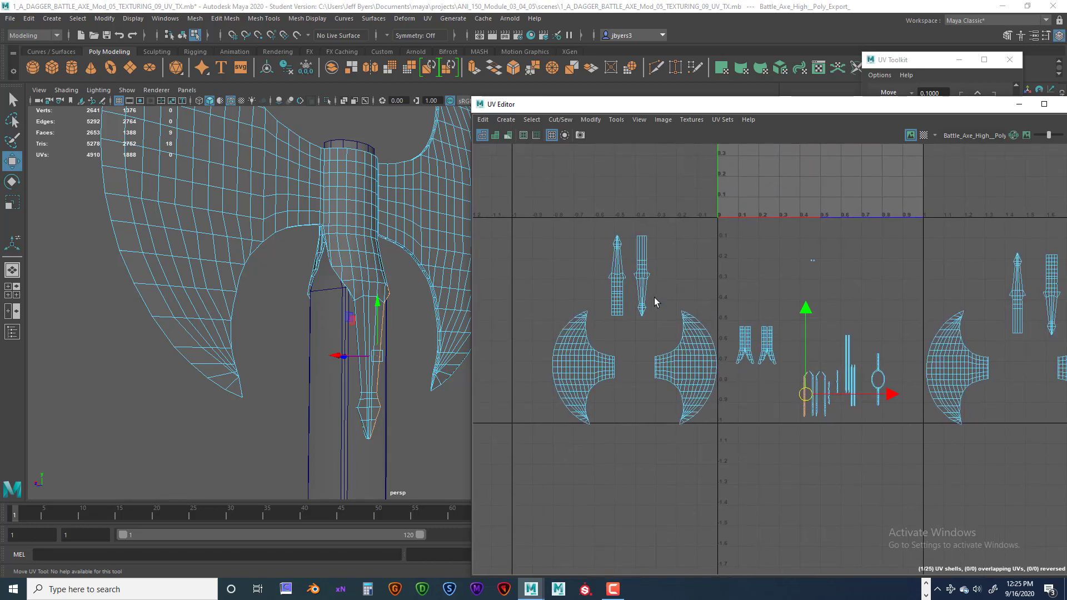
Compare the first forked shell and the sparser spike shell with their places on the axe model, checking their upper UVs
scroll(655, 298, up, 3)
scroll(705, 341, up, 1)
click(877, 414)
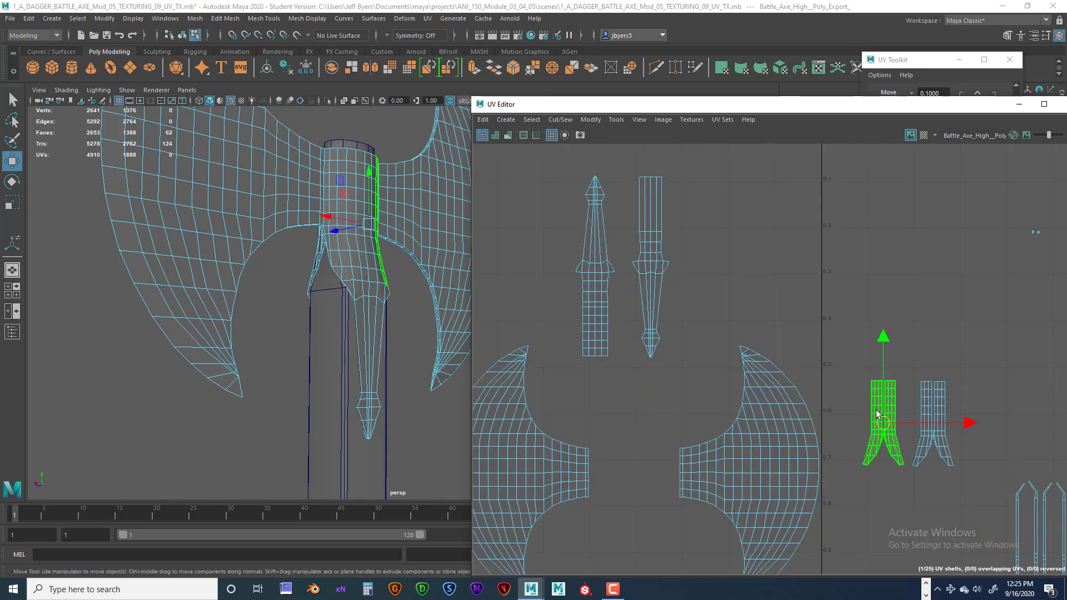
alt+drag(364, 305, 310, 296)
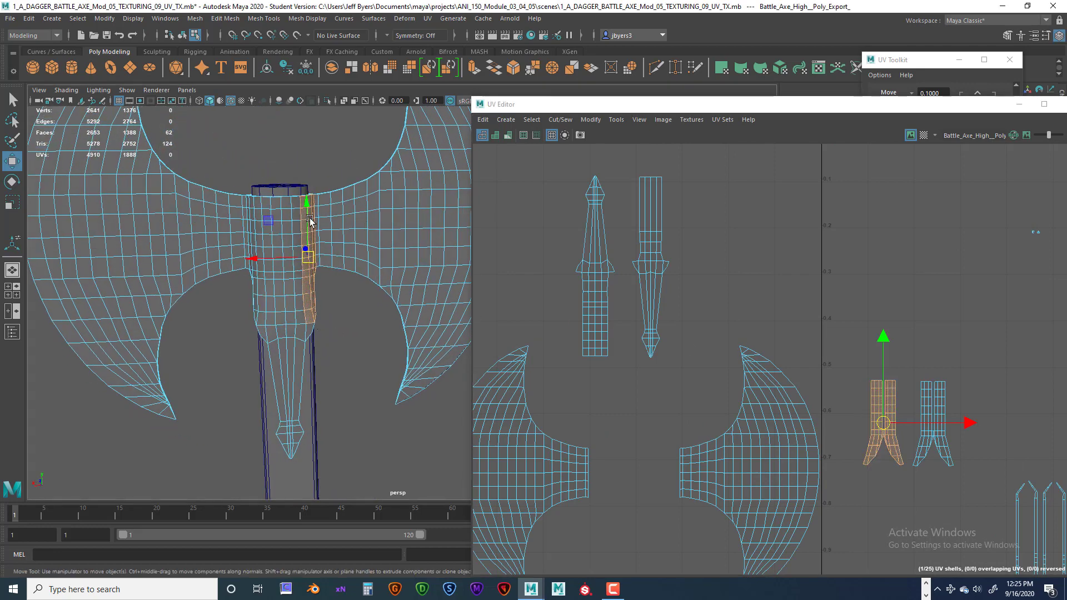
click(660, 199)
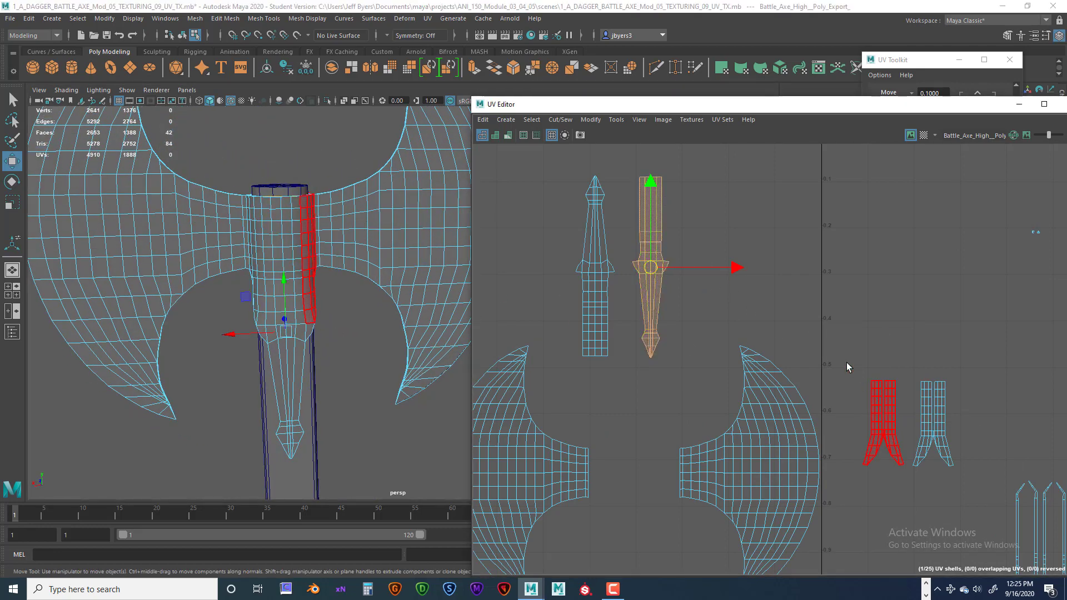
right_drag(630, 194, 703, 199)
drag(624, 171, 699, 202)
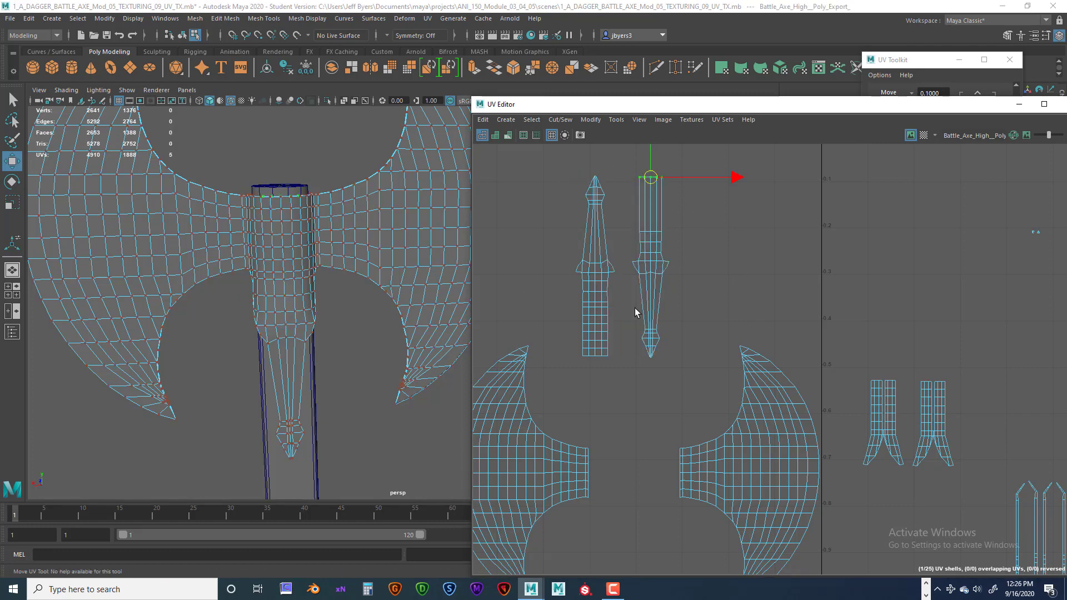
drag(901, 403, 899, 402)
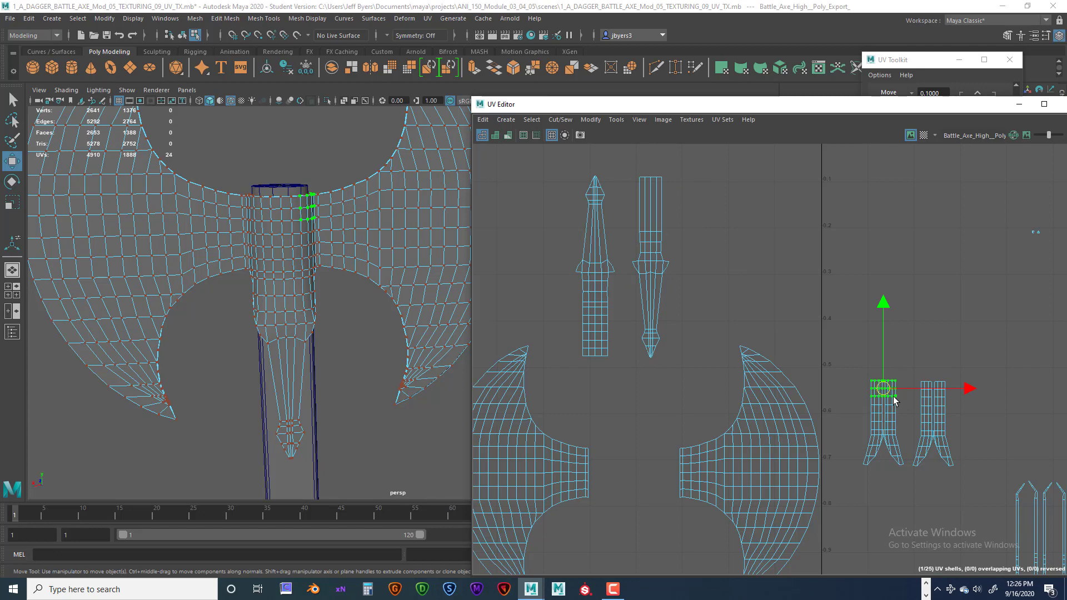
Move both neighbouring forked shells up beside the two spike shells above the first pair of blades
right_drag(890, 412, 862, 398)
drag(886, 422, 714, 220)
click(937, 417)
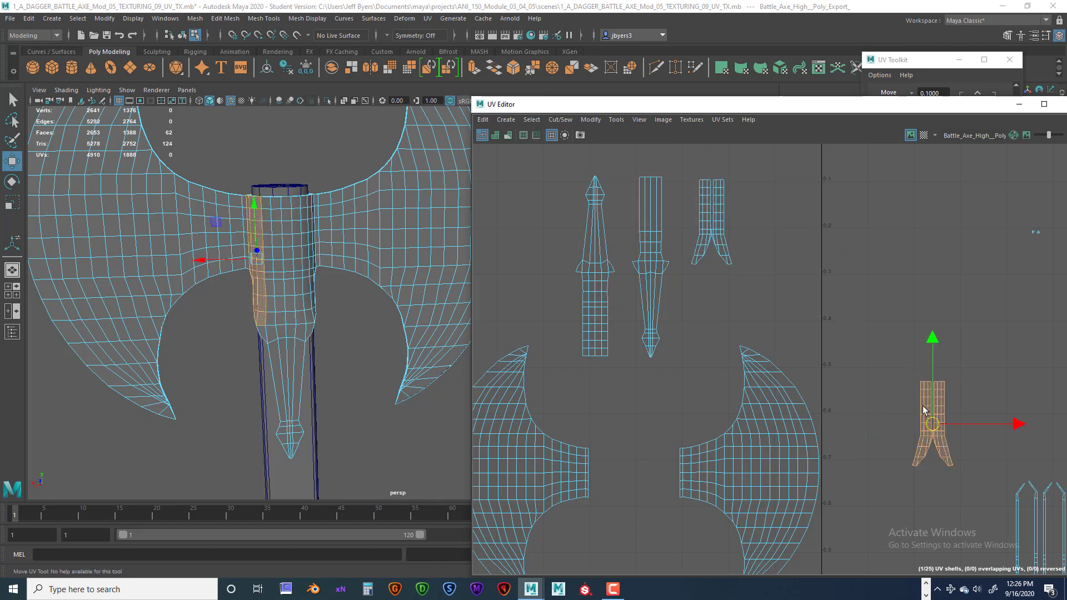
drag(936, 417, 783, 225)
scroll(700, 300, up, 1)
scroll(700, 299, up, 4)
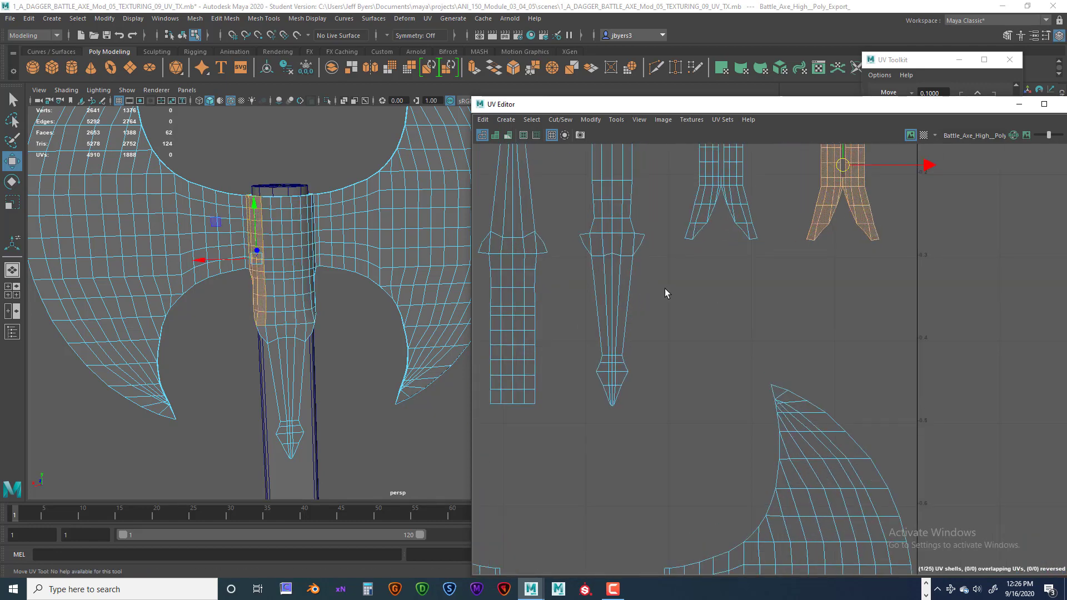
alt+middle_drag(643, 282, 721, 344)
scroll(716, 341, down, 3)
alt+middle_drag(675, 248, 682, 290)
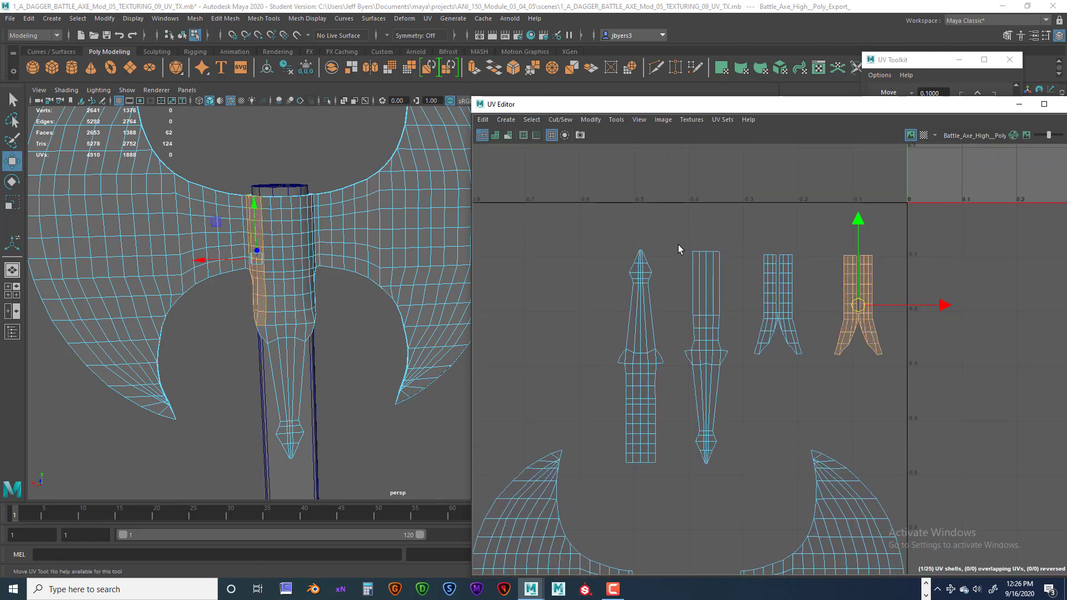
Rotate the denser, upward-pointing spike shell above the first blades by 180 degrees in two 90-degree turns
click(656, 355)
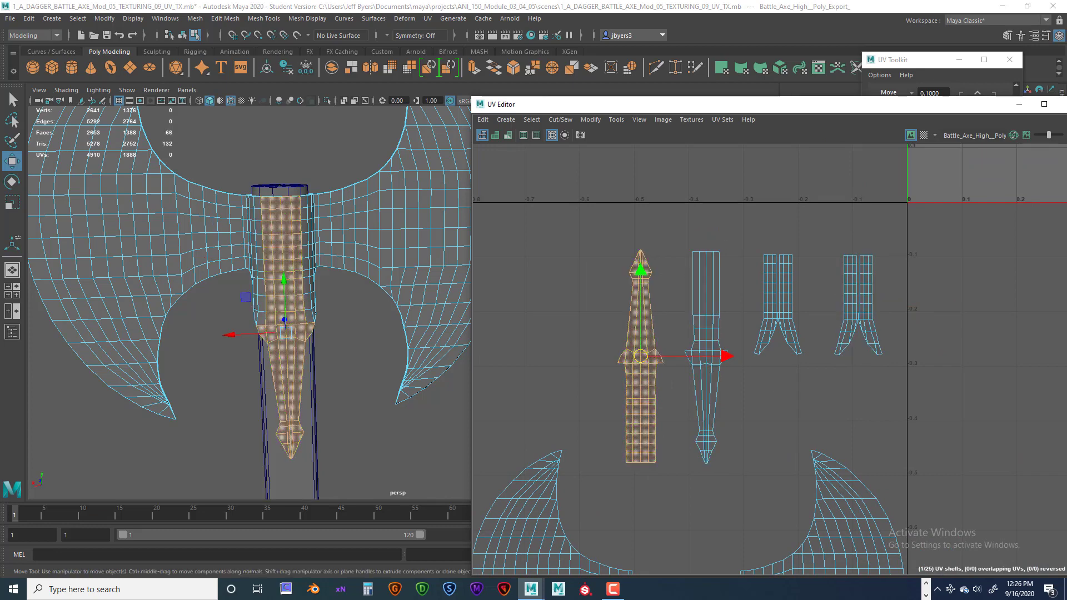
drag(889, 114, 621, 66)
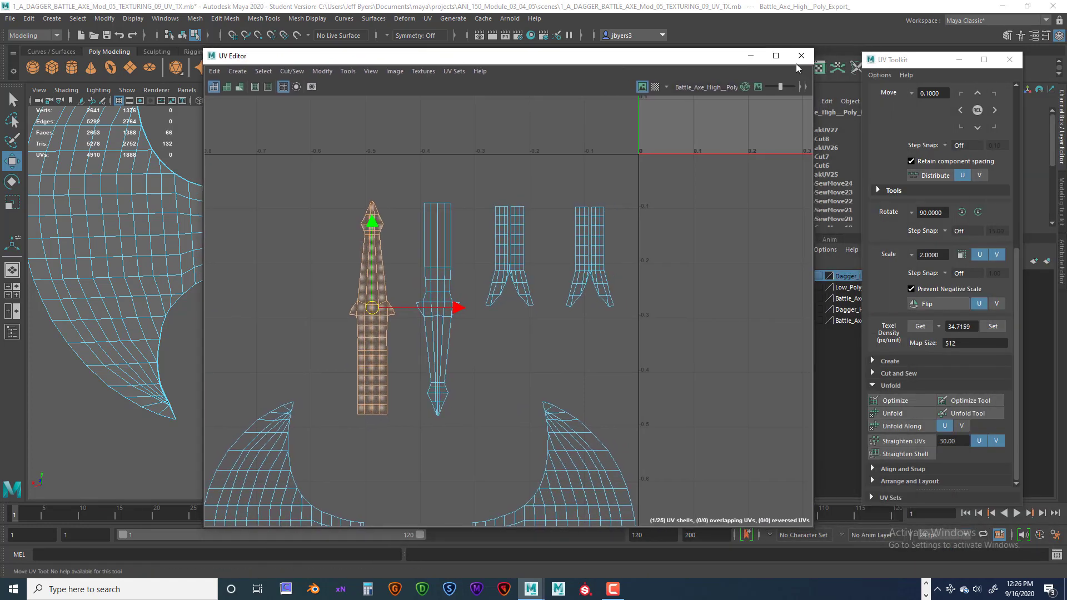
drag(912, 60, 889, 61)
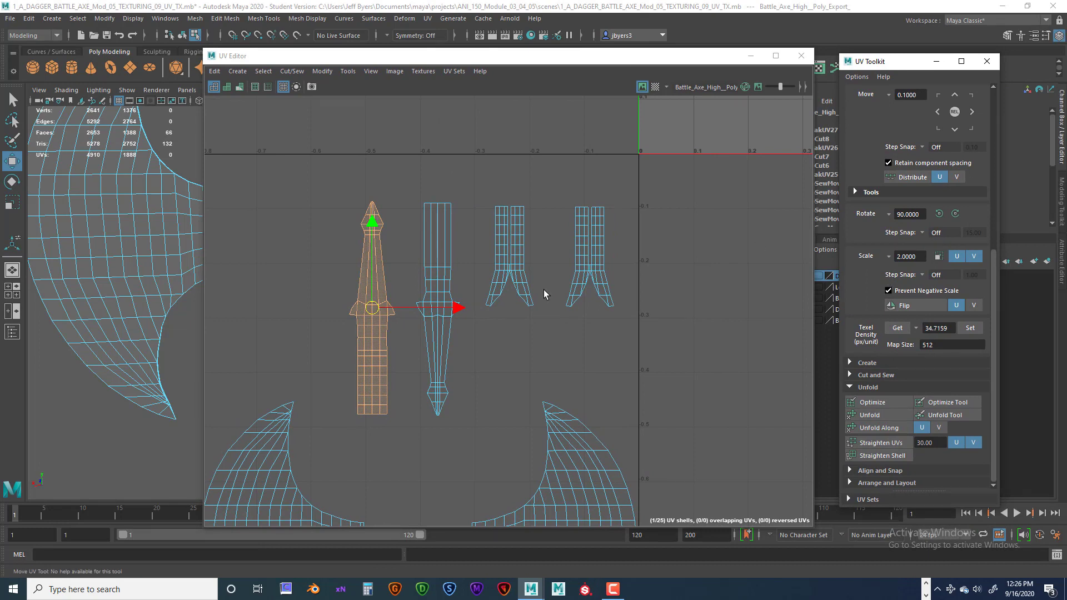
click(939, 214)
click(938, 214)
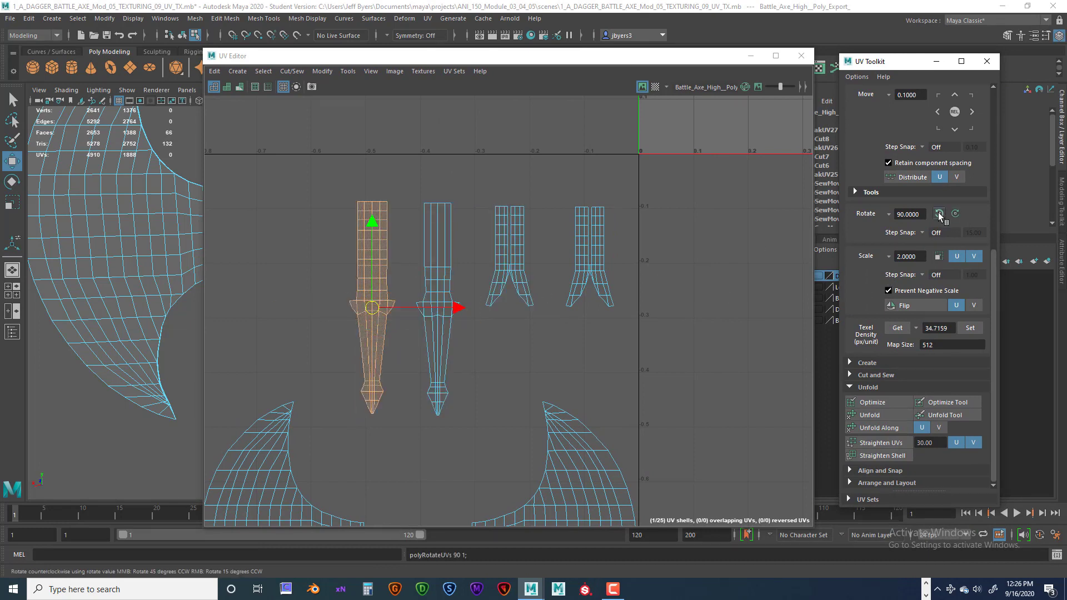
click(510, 337)
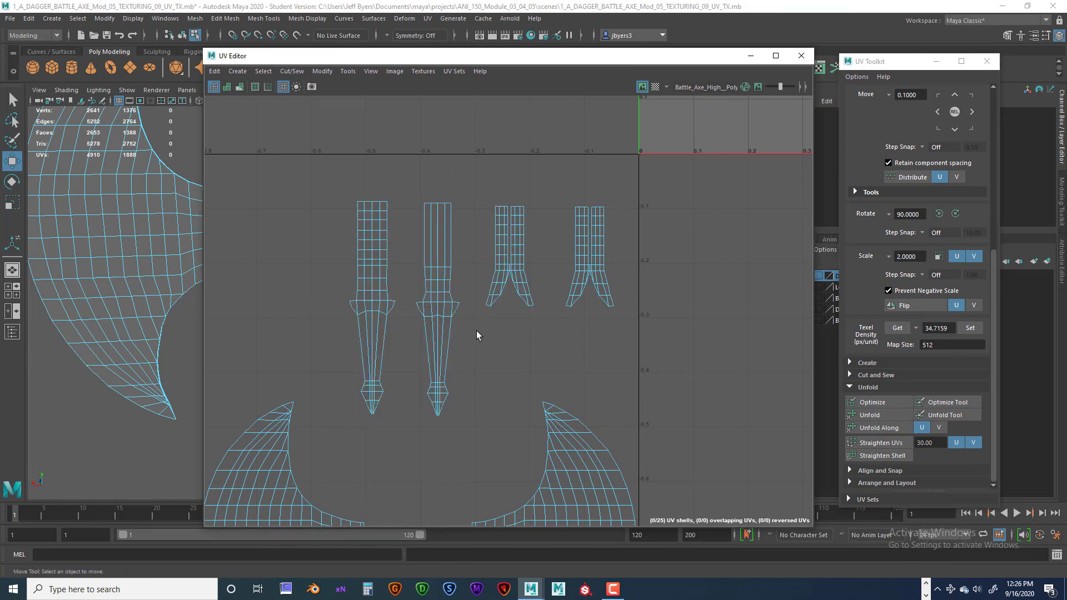
Reposition the UV Editor beside the model and examine where the first blade set's two spike shells belong on the axe
drag(499, 60, 549, 261)
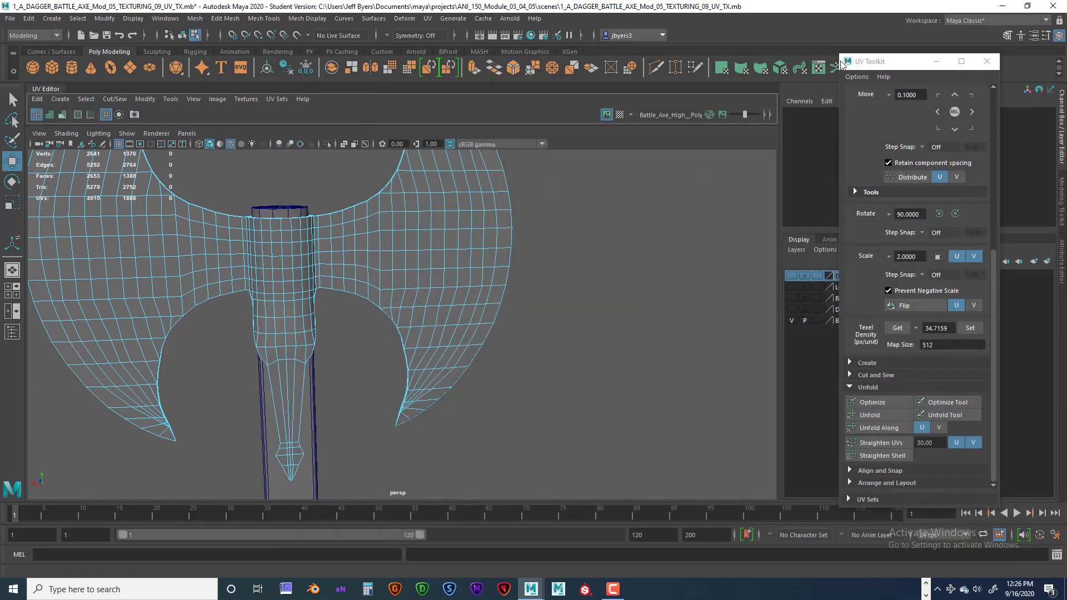
drag(54, 90, 228, 124)
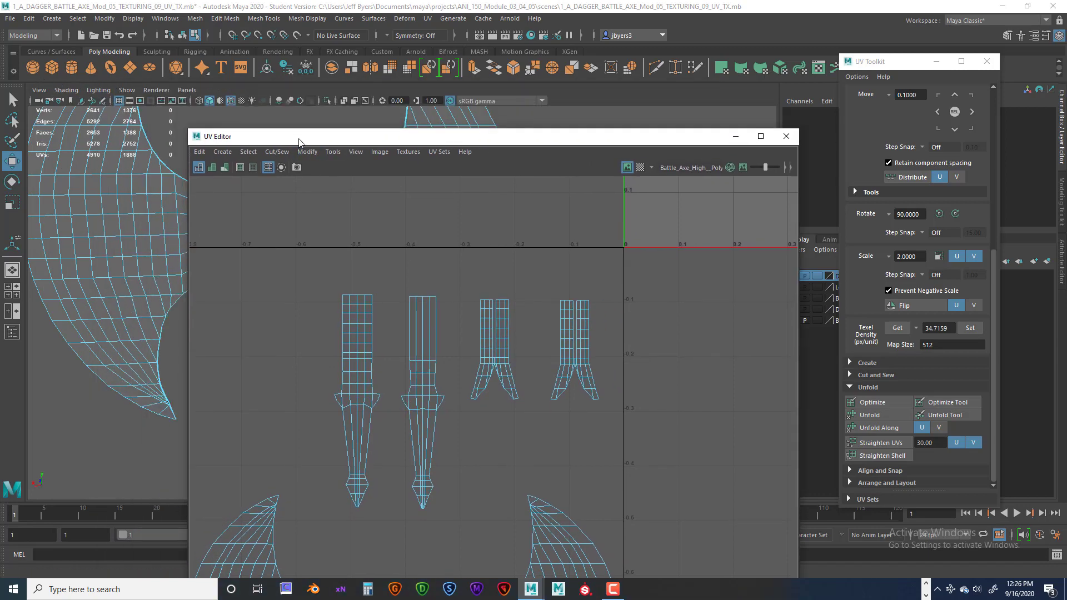
drag(331, 137, 669, 123)
click(686, 315)
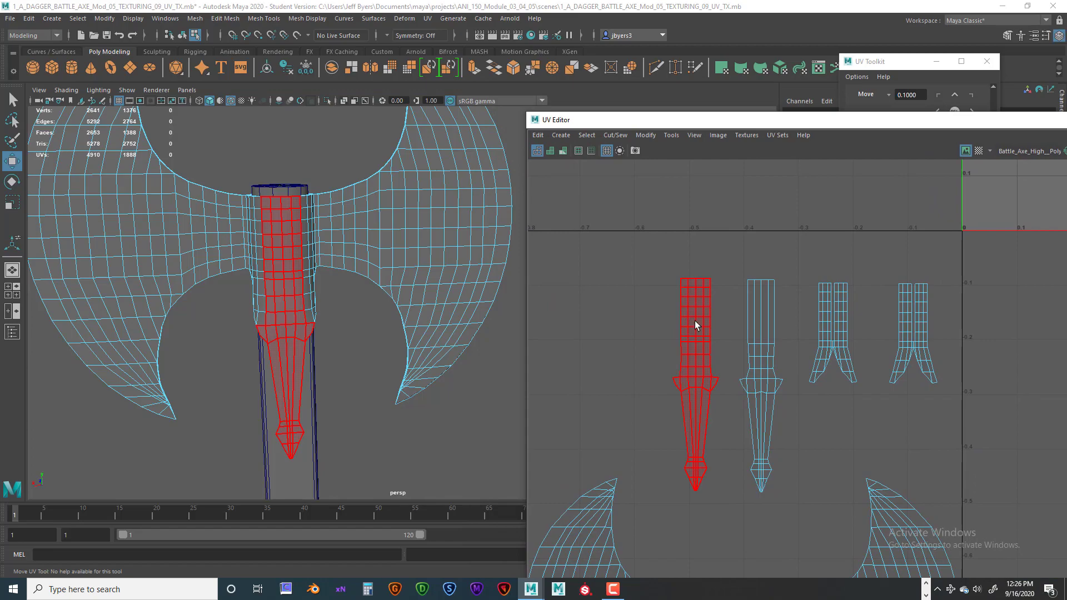
click(695, 321)
alt+drag(364, 326, 238, 348)
scroll(238, 349, up, 3)
click(764, 334)
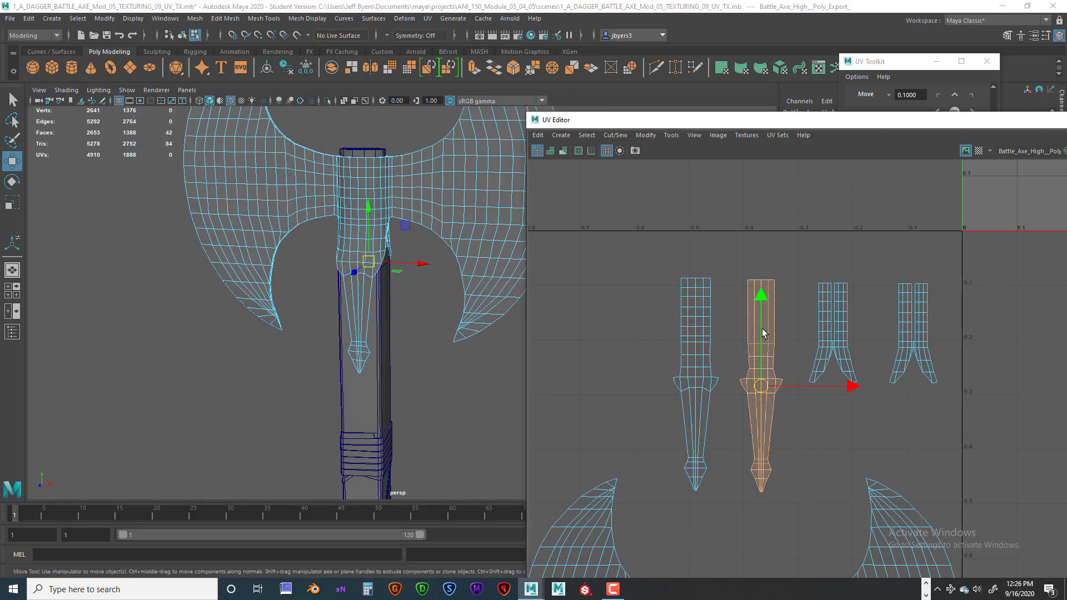
mouse_move(419, 324)
alt+mouse_down()
mouse_move(541, 352)
mouse_move(400, 352)
mouse_move(381, 286)
mouse_move(392, 257)
mouse_move(383, 295)
mouse_move(340, 298)
mouse_move(400, 267)
mouse_move(395, 281)
mouse_move(424, 321)
alt+mouse_up()
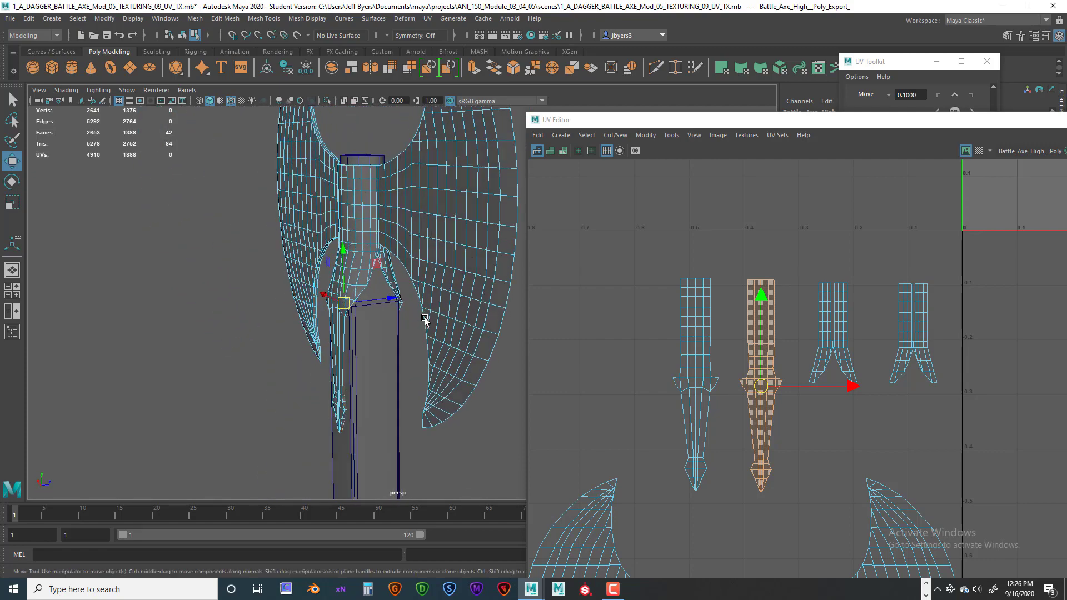
Move the sparser spike shell away from the first blade set to the outer side of the distant forked pair
scroll(653, 361, down, 5)
drag(705, 369, 567, 362)
alt+middle_drag(809, 362, 852, 296)
scroll(845, 316, down, 6)
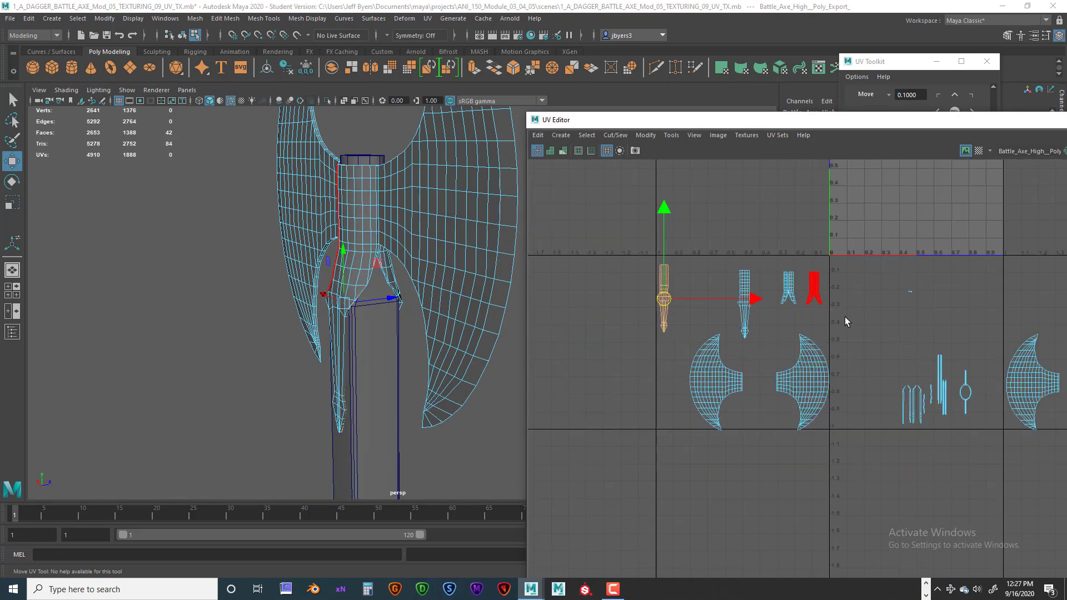
alt+middle_drag(722, 335, 767, 340)
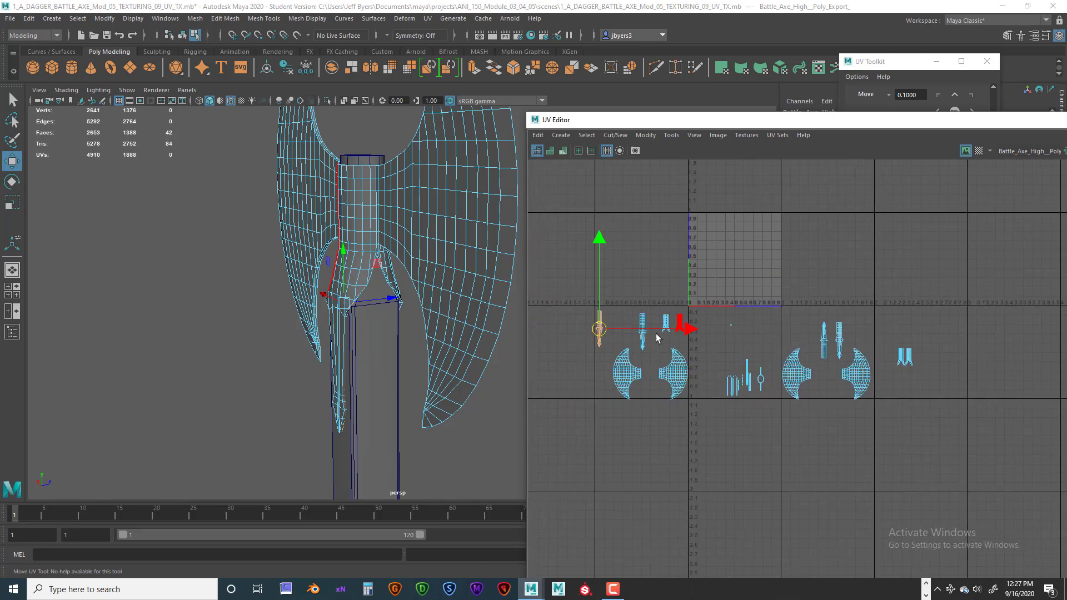
drag(599, 328, 925, 360)
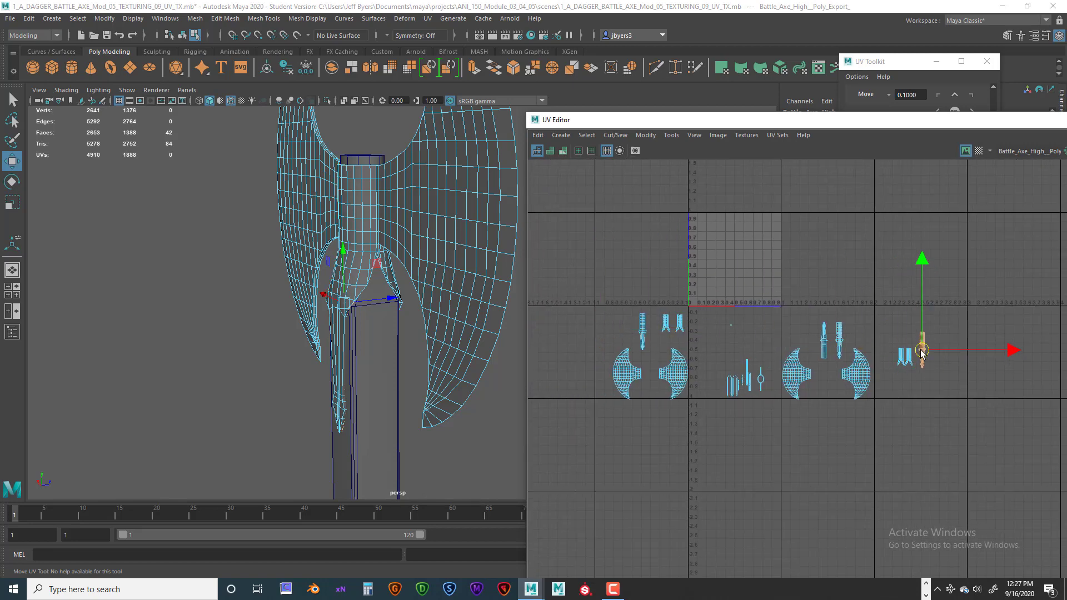
scroll(764, 369, up, 5)
scroll(764, 369, up, 2)
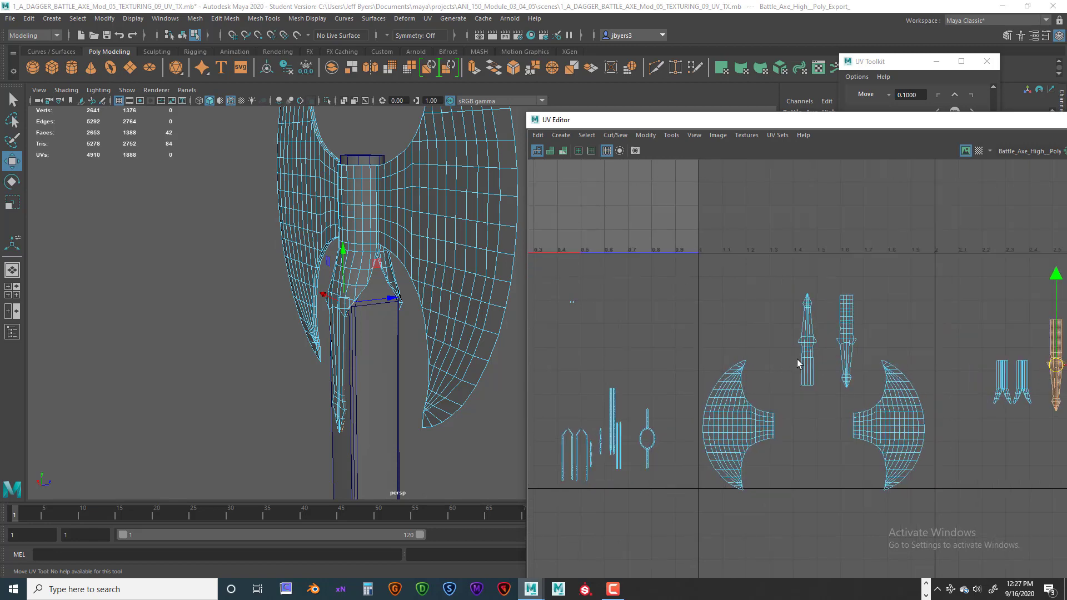
Check the second blade set's denser spike on the model and move its upward-pointing sparser spike beside the distant forked pair
click(838, 338)
alt+drag(462, 353, 366, 356)
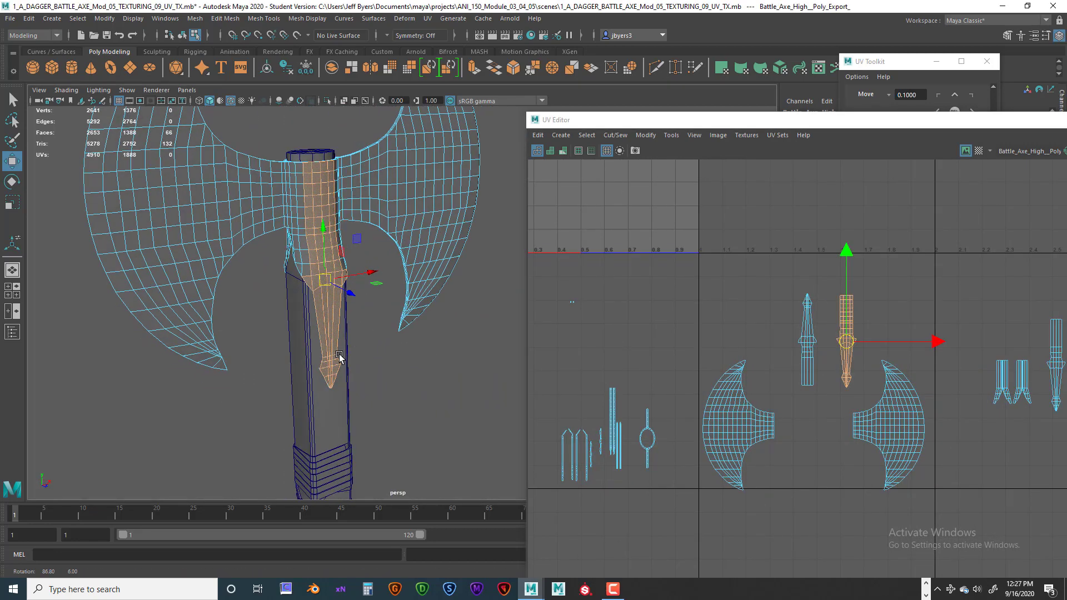
click(807, 359)
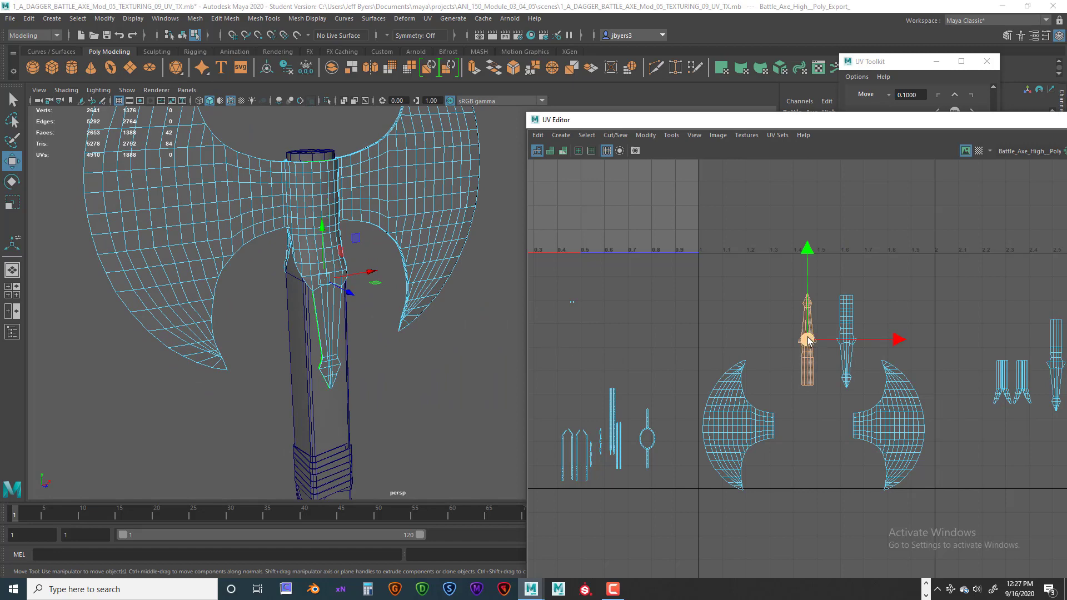
drag(807, 339, 963, 347)
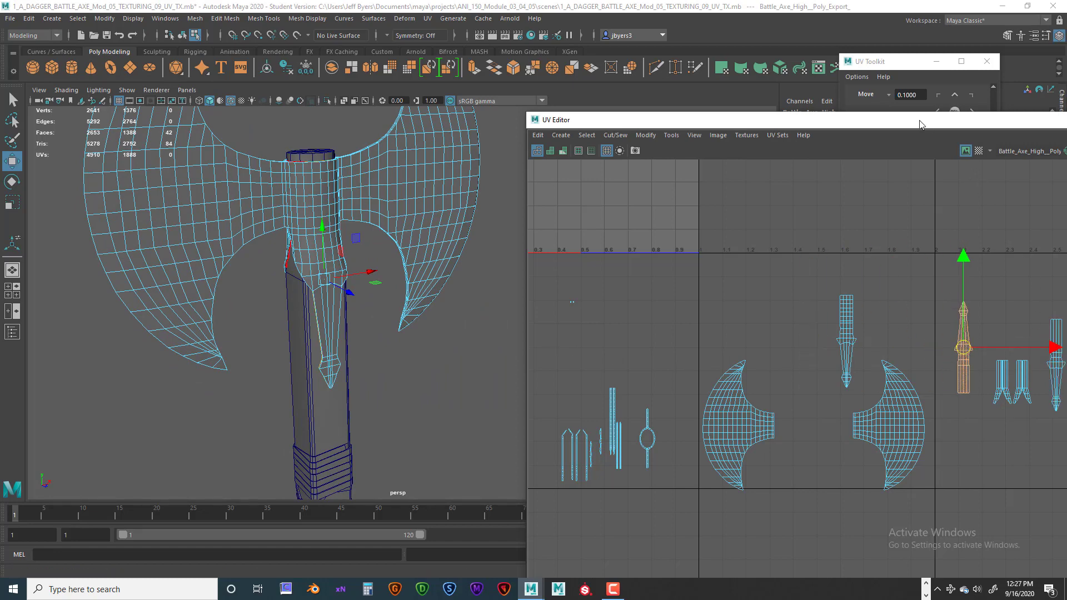
Rotate the upward-pointing spike shell by 180 degrees in two 90-degree turns and align both sparser spikes closely around the forked pair
drag(919, 124, 609, 77)
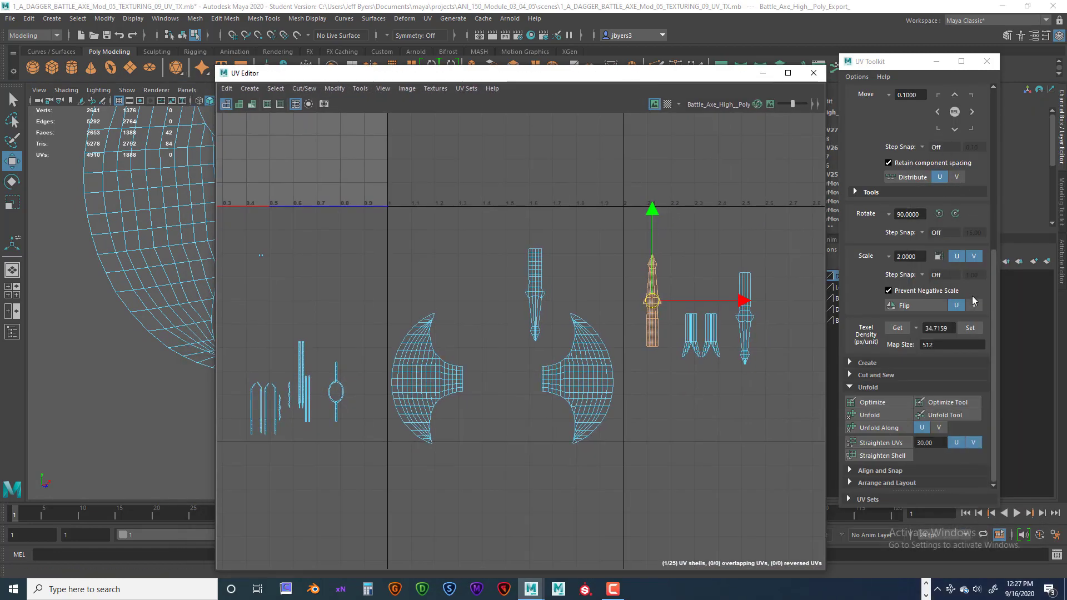
click(938, 213)
click(939, 214)
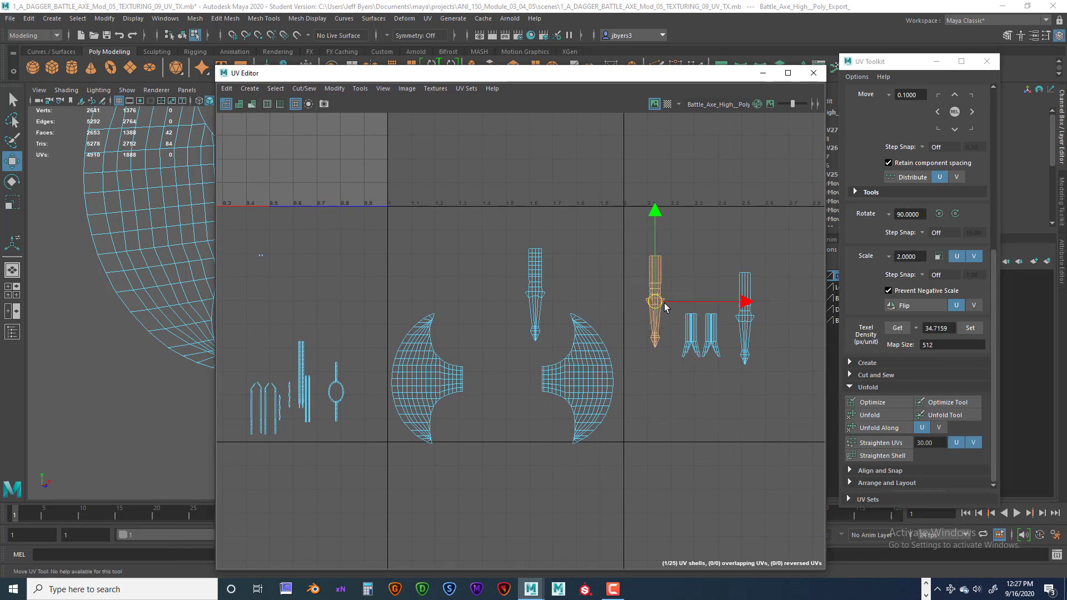
drag(656, 300, 671, 315)
drag(636, 251, 794, 375)
drag(740, 255, 733, 318)
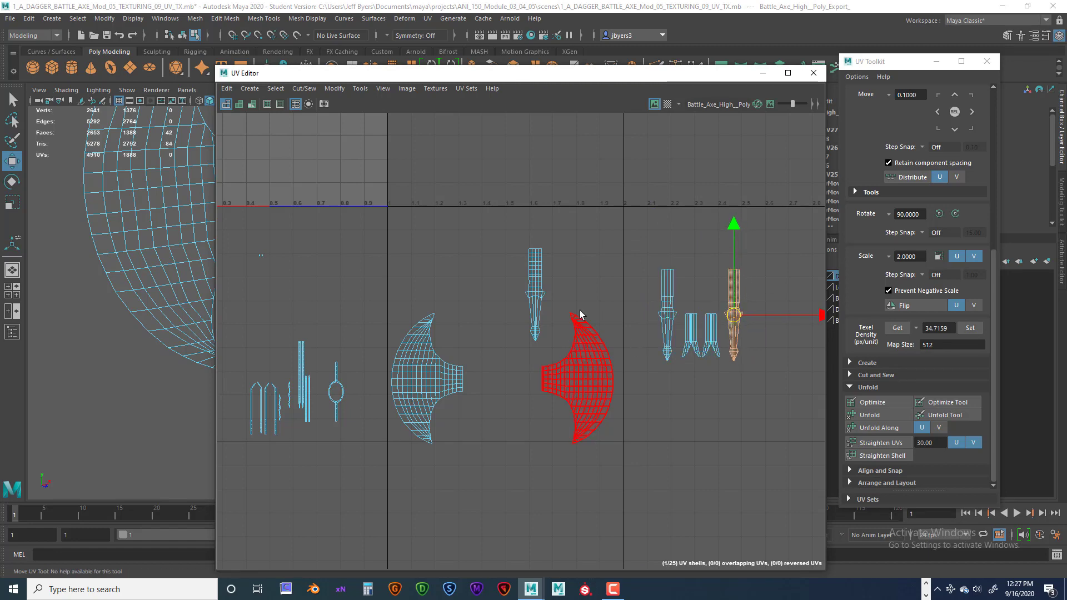
Move the remaining denser spike shell down between the upper tips of the second pair of blades
alt+middle_drag(580, 290, 610, 312)
scroll(623, 284, down, 3)
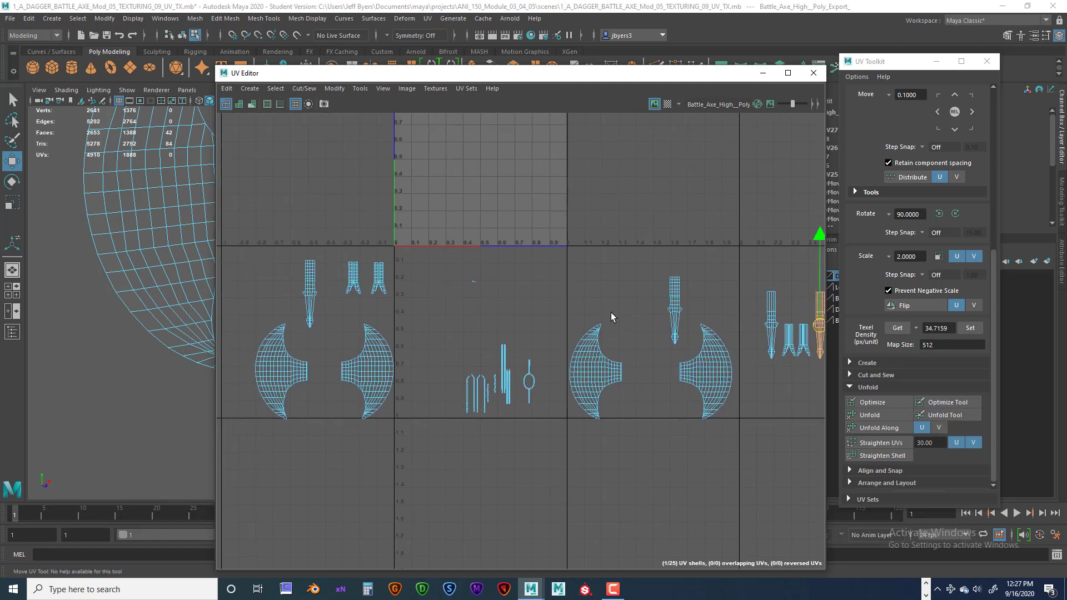
click(671, 295)
drag(681, 314, 657, 334)
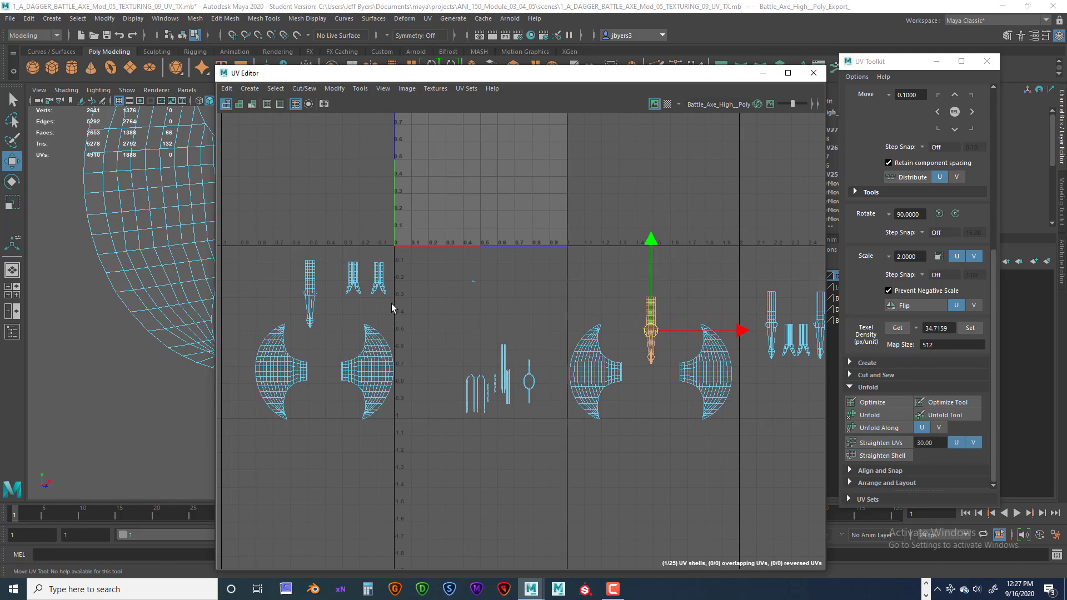
Shrink the UV Editor to uncover the model and examine which parts the first blade set's spike and forked shells cover
alt+middle_drag(400, 259, 617, 271)
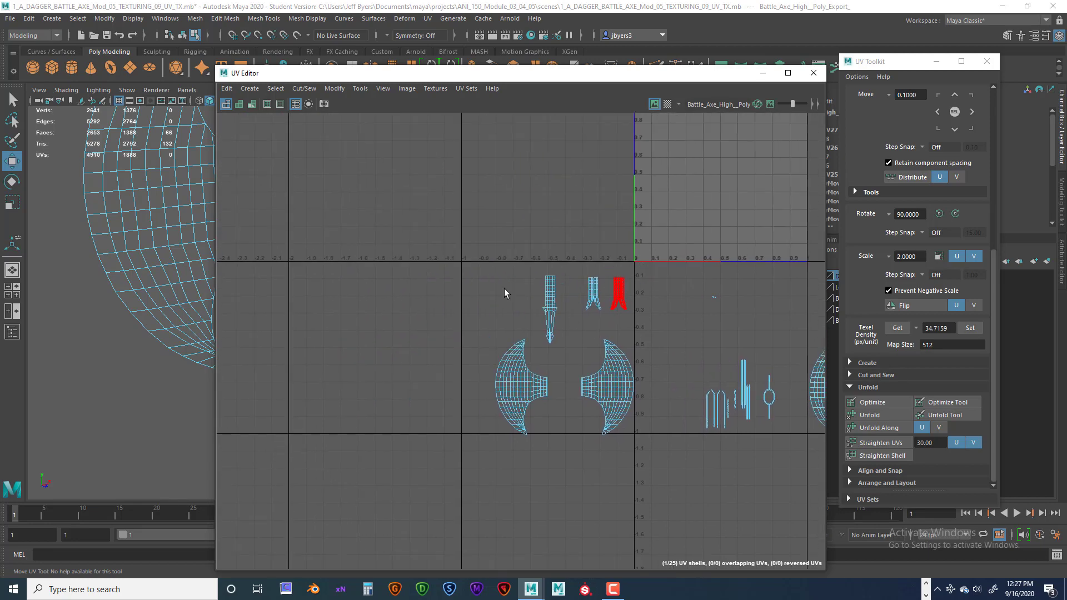
scroll(478, 288, down, 4)
scroll(462, 276, up, 6)
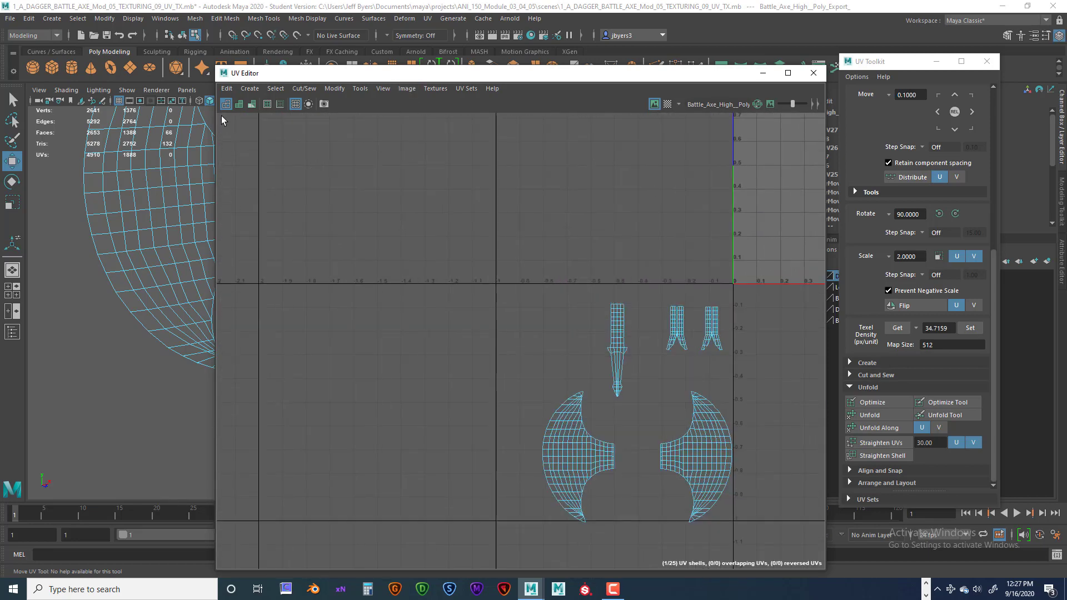
drag(217, 571, 590, 396)
alt+middle_drag(428, 429, 420, 441)
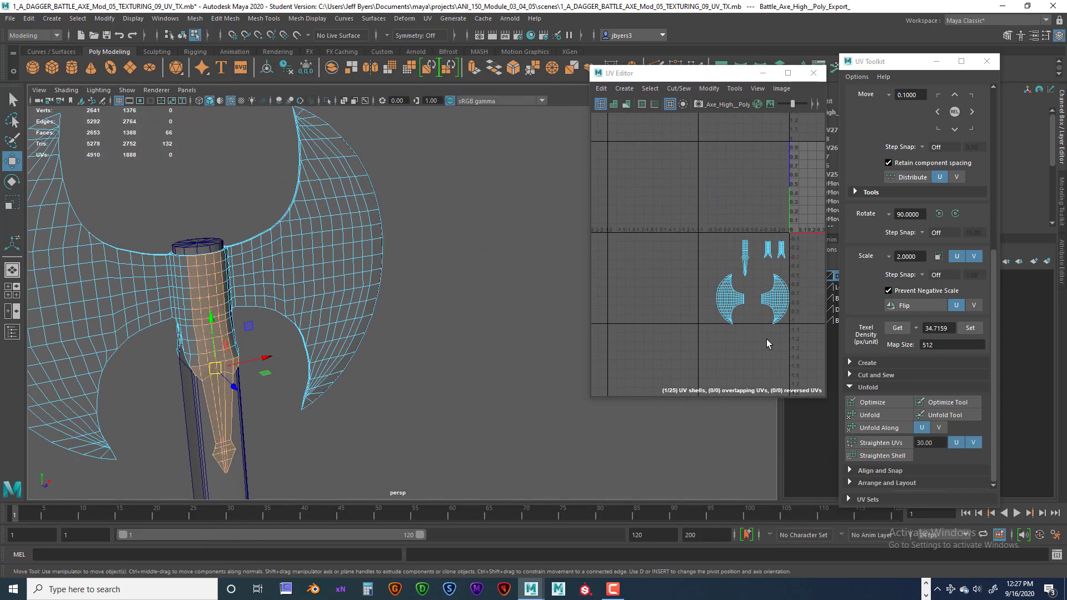
scroll(766, 337, up, 5)
alt+middle_drag(766, 337, 703, 370)
click(666, 251)
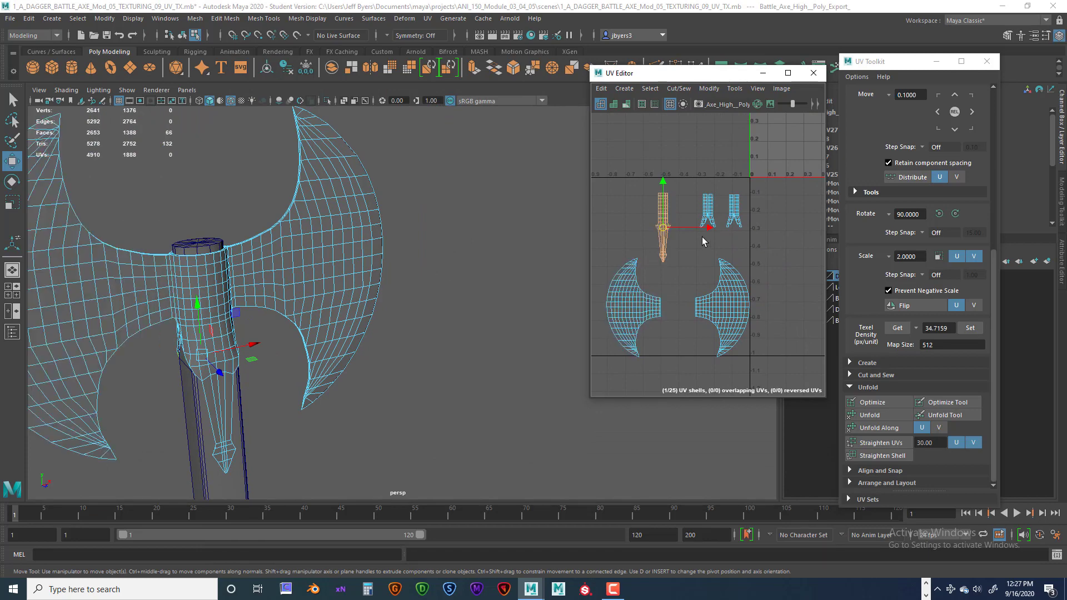
click(709, 208)
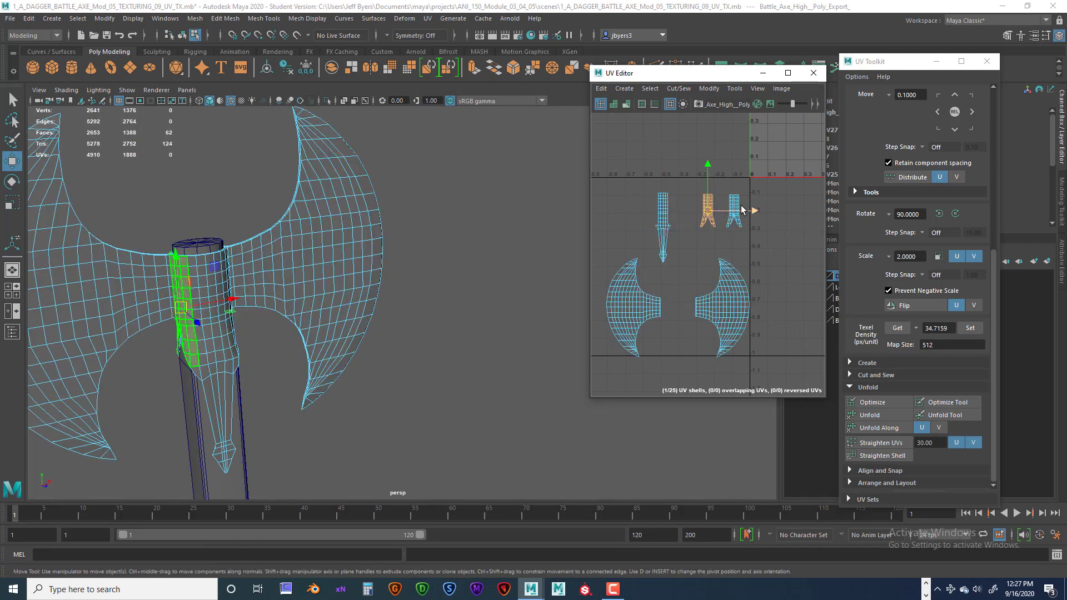
Examine which faces of the axe's collar the first blade set's spike shell and nearer forked shell cover, checking where they meet
click(735, 211)
click(705, 212)
click(660, 223)
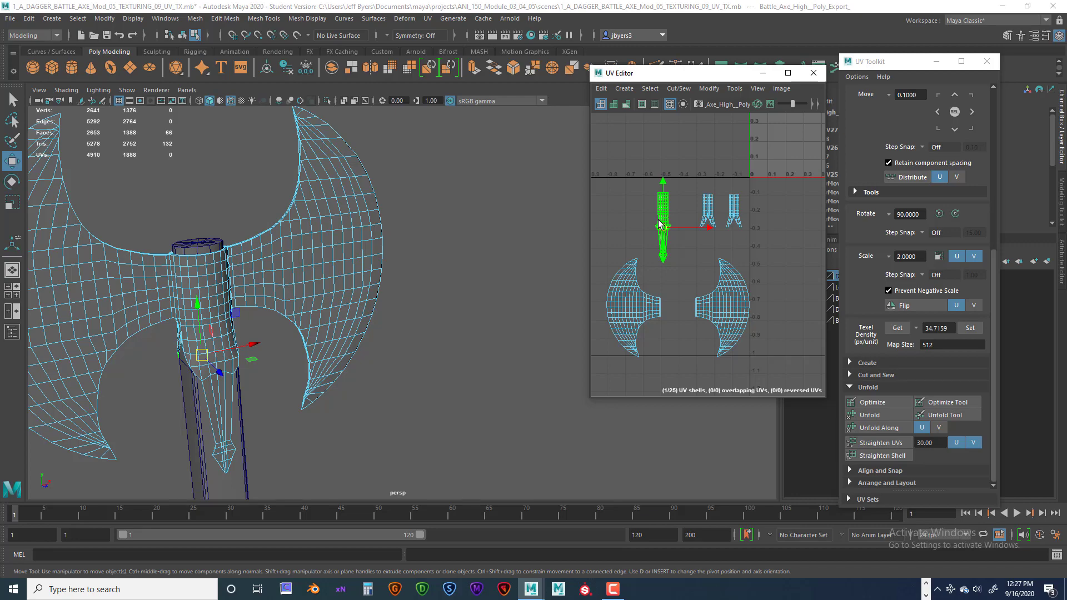
alt+middle_drag(706, 233, 703, 246)
alt+drag(300, 323, 445, 317)
alt+middle_drag(445, 317, 261, 276)
alt+drag(261, 276, 353, 283)
click(703, 222)
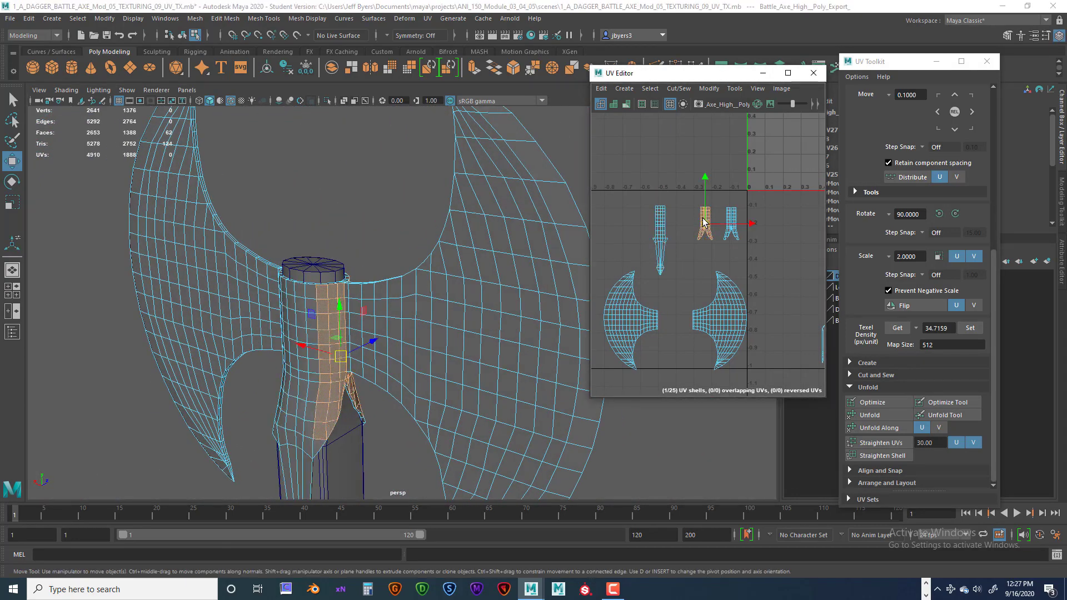
click(703, 223)
click(662, 235)
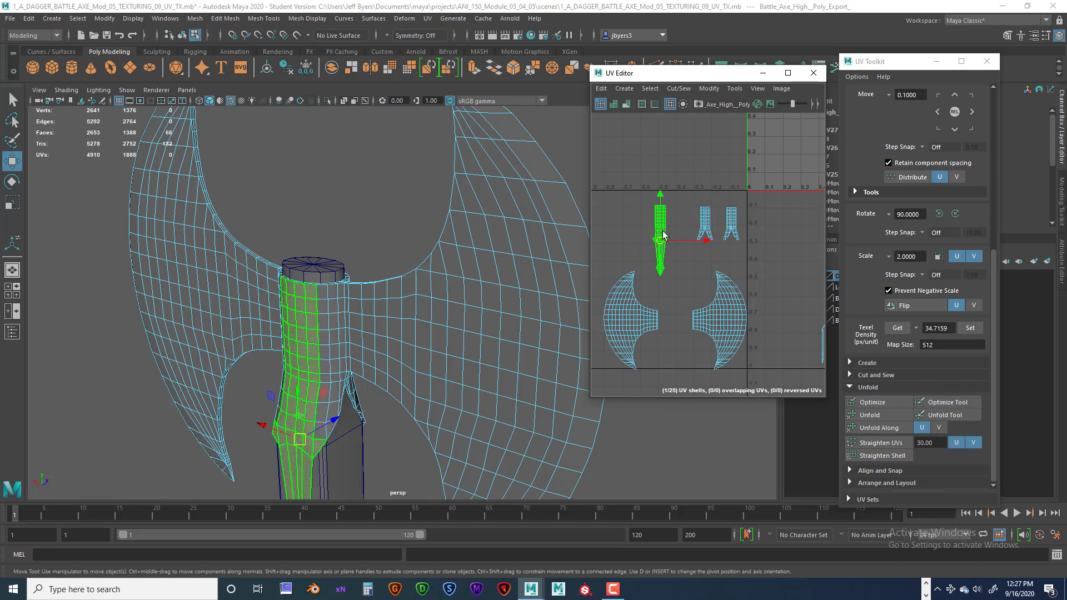
click(706, 225)
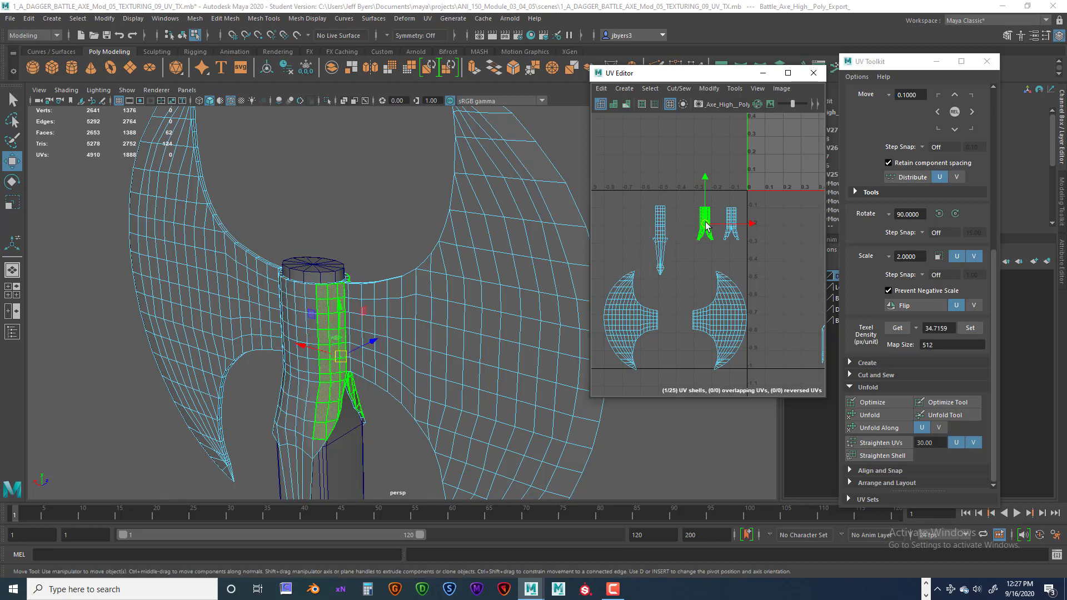
shift+click(660, 232)
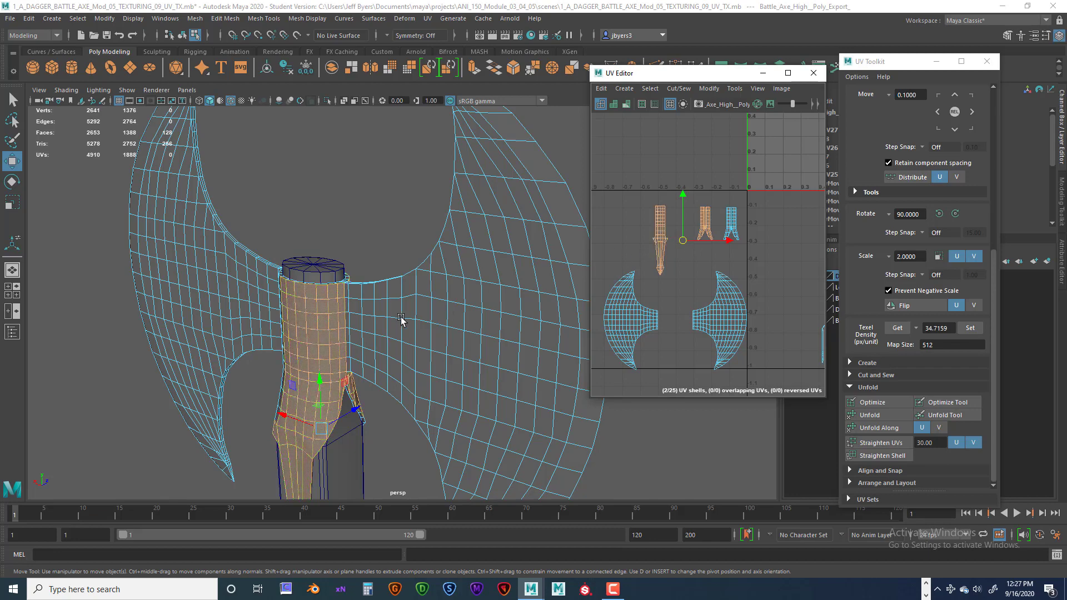
Enlarge the UV Editor and highlight the spike shell's right border edges to check their matching edges on the nearer forked shell
scroll(699, 253, up, 5)
alt+middle_drag(700, 242, 702, 319)
scroll(706, 278, down, 3)
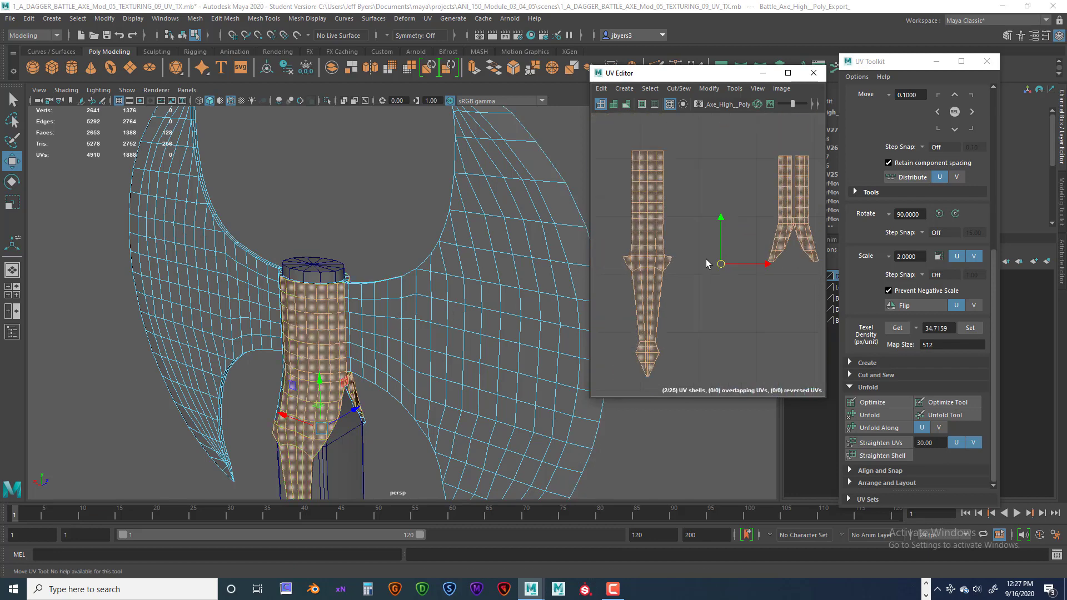
alt+middle_drag(708, 265, 707, 311)
scroll(707, 292, up, 4)
scroll(727, 276, down, 4)
scroll(733, 278, up, 3)
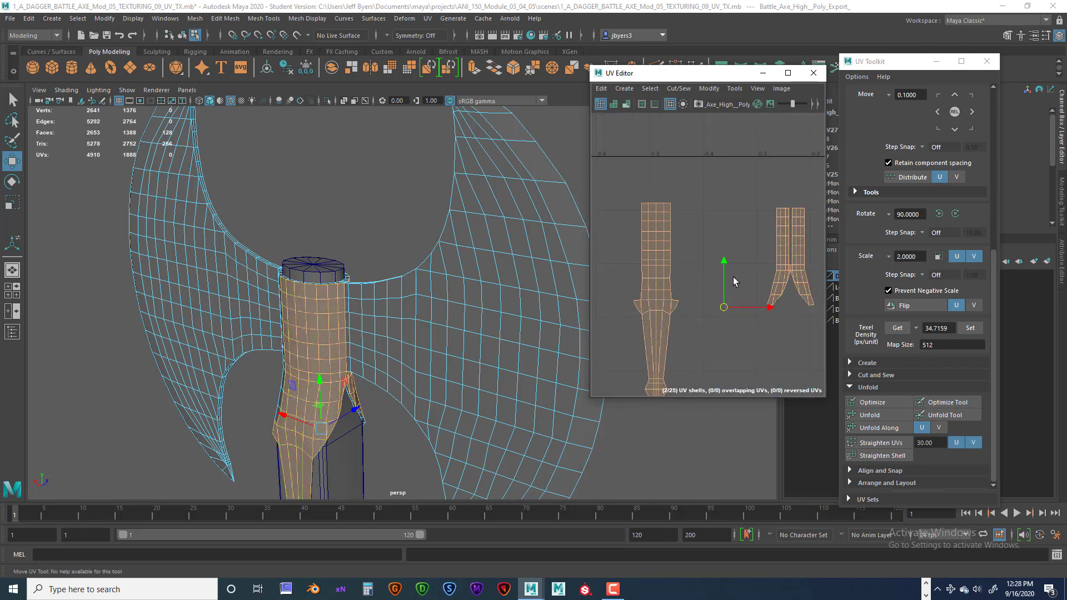
scroll(749, 272, down, 2)
alt+middle_drag(744, 264, 741, 268)
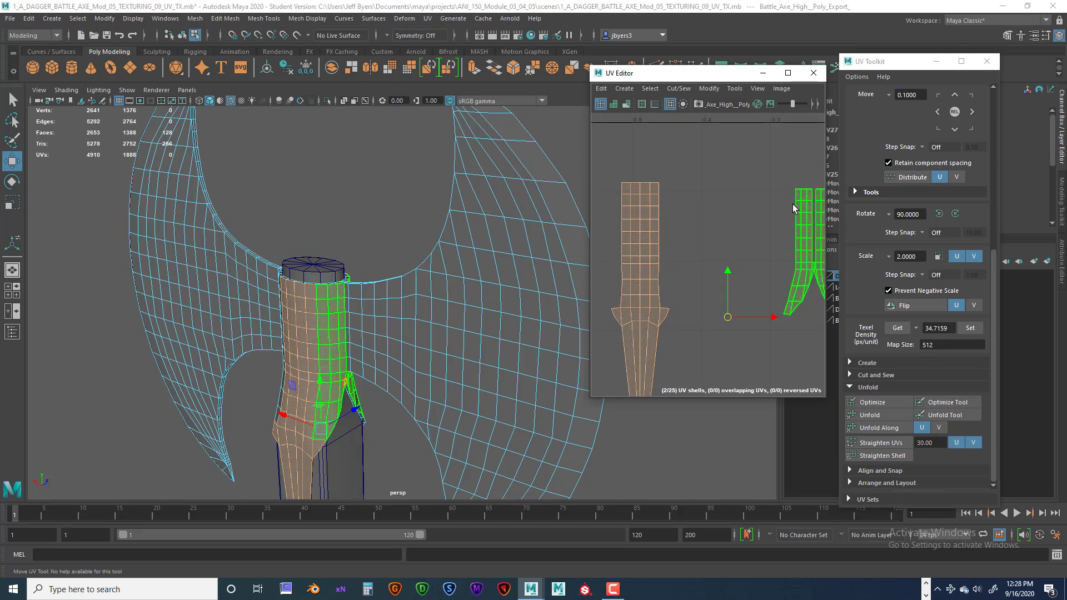
right_click(792, 205)
click(745, 190)
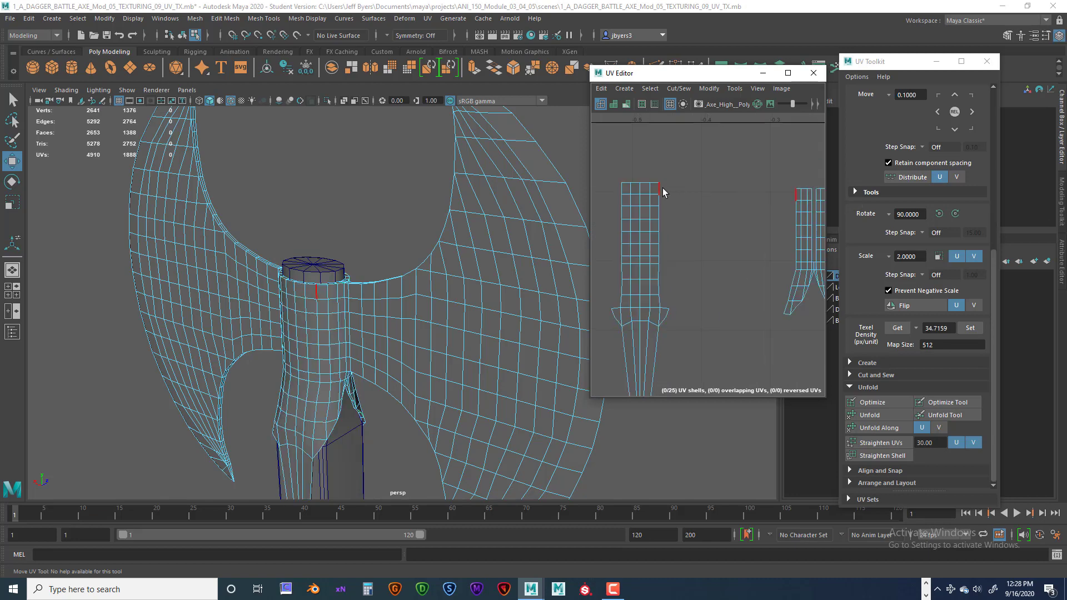
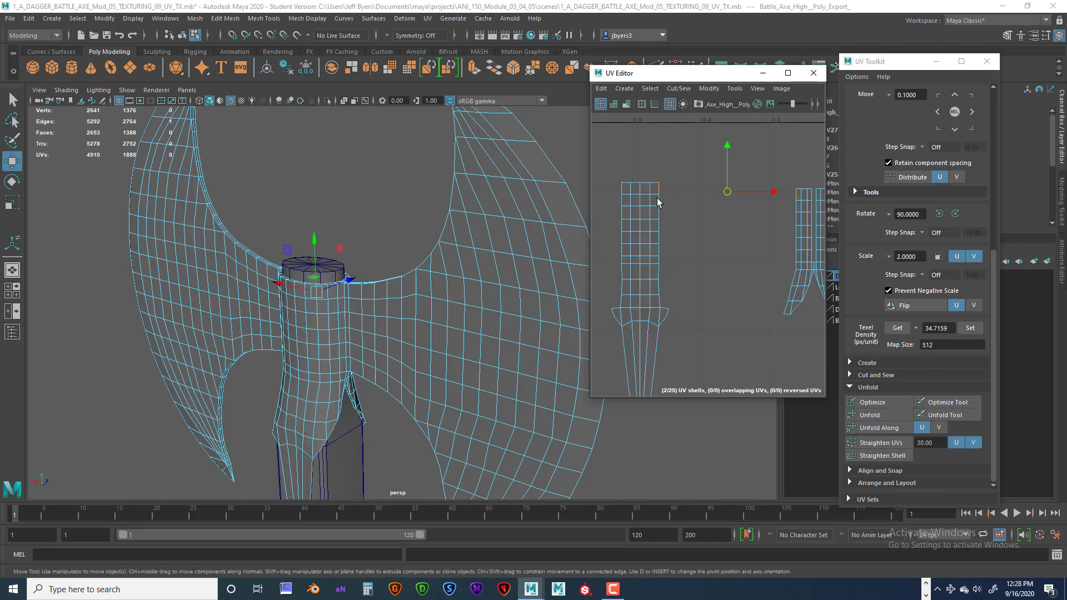
double_click(703, 65)
scroll(491, 131, down, 2)
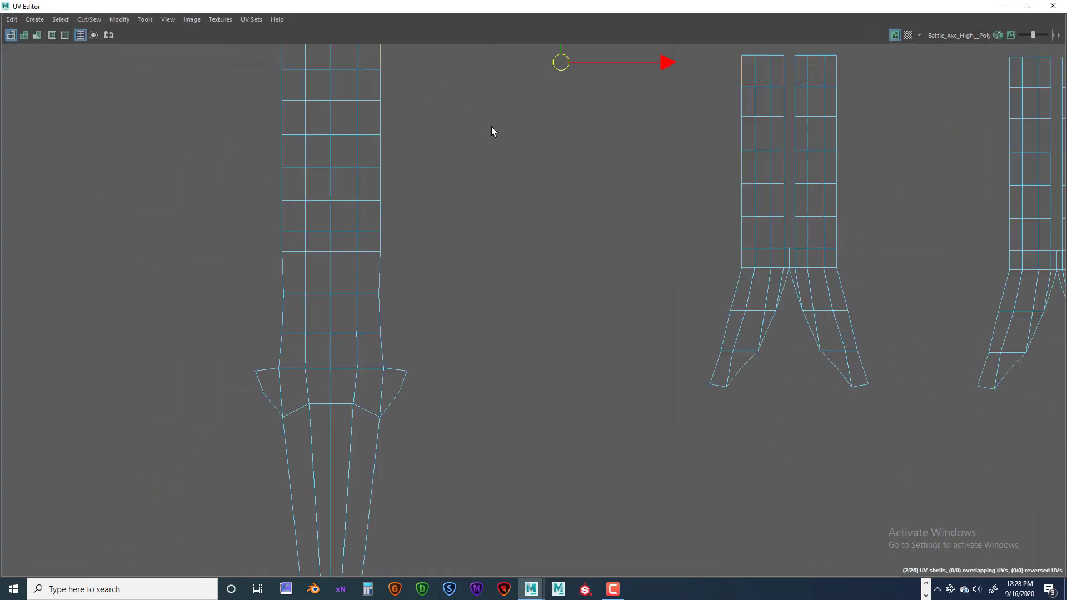
scroll(492, 131, down, 2)
alt+middle_drag(518, 135, 521, 215)
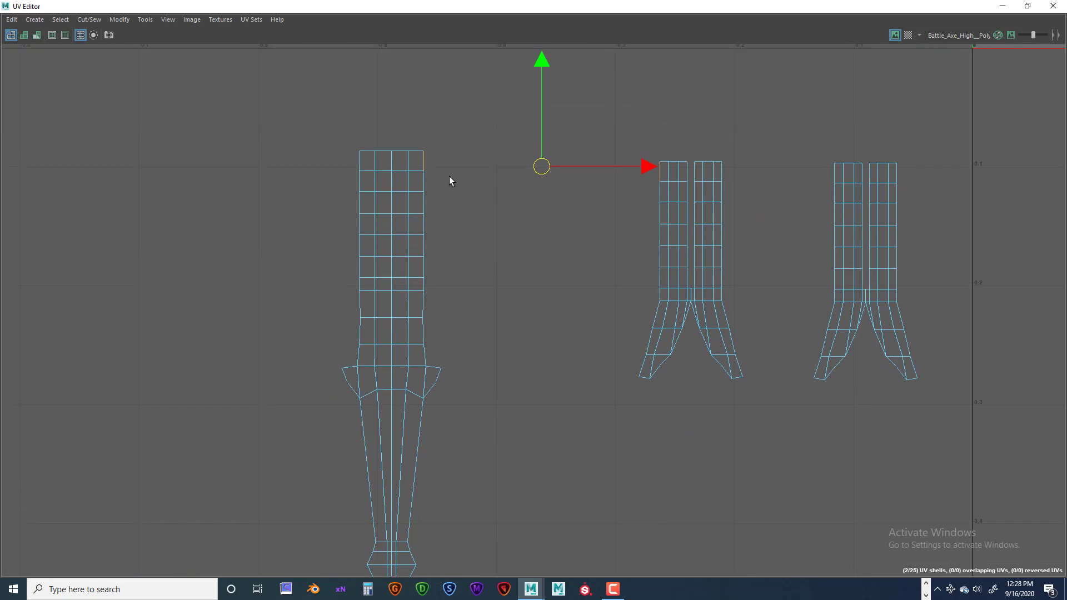
drag(428, 178, 468, 324)
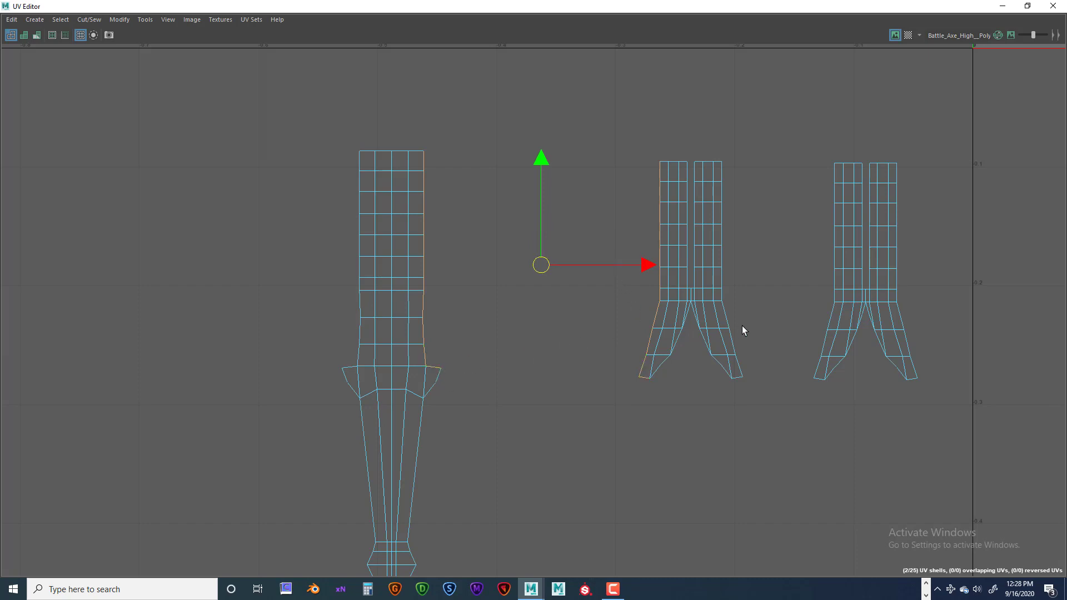
Cut the short central edge that joins the two prongs of the forked shell nearest the spike
click(692, 297)
scroll(687, 310, up, 5)
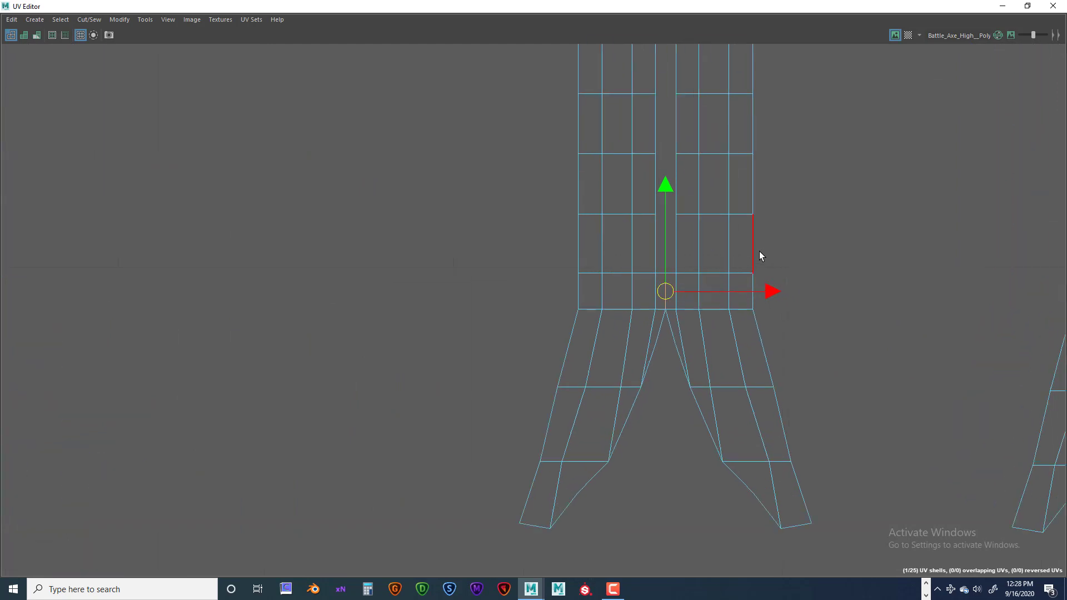
click(831, 226)
click(669, 286)
click(89, 22)
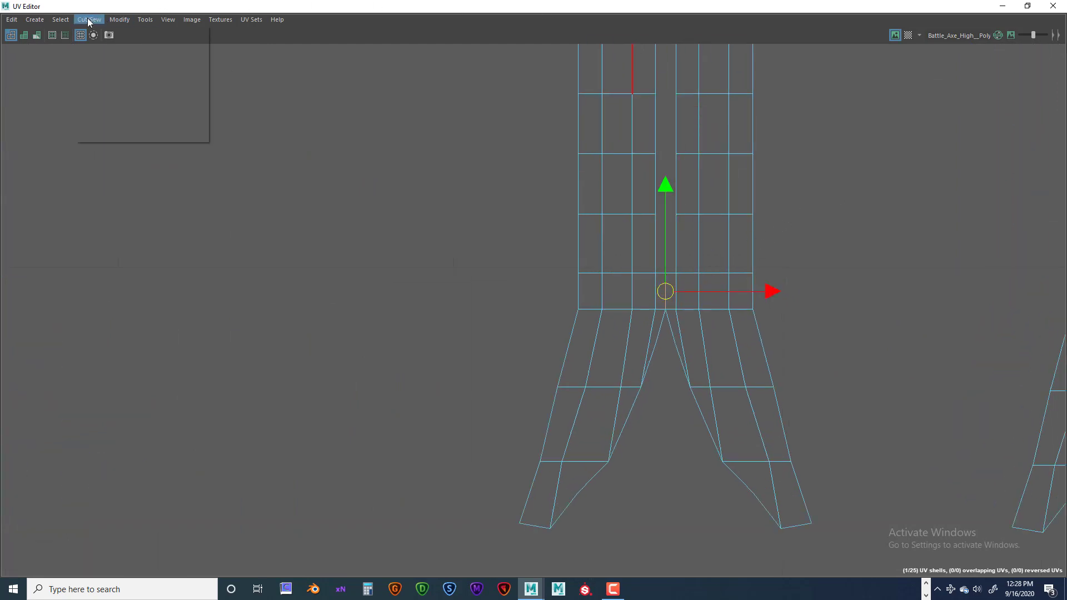
click(94, 80)
Move the cut forked shell's left half over beside the first blade set's spike shell
right_click(611, 308)
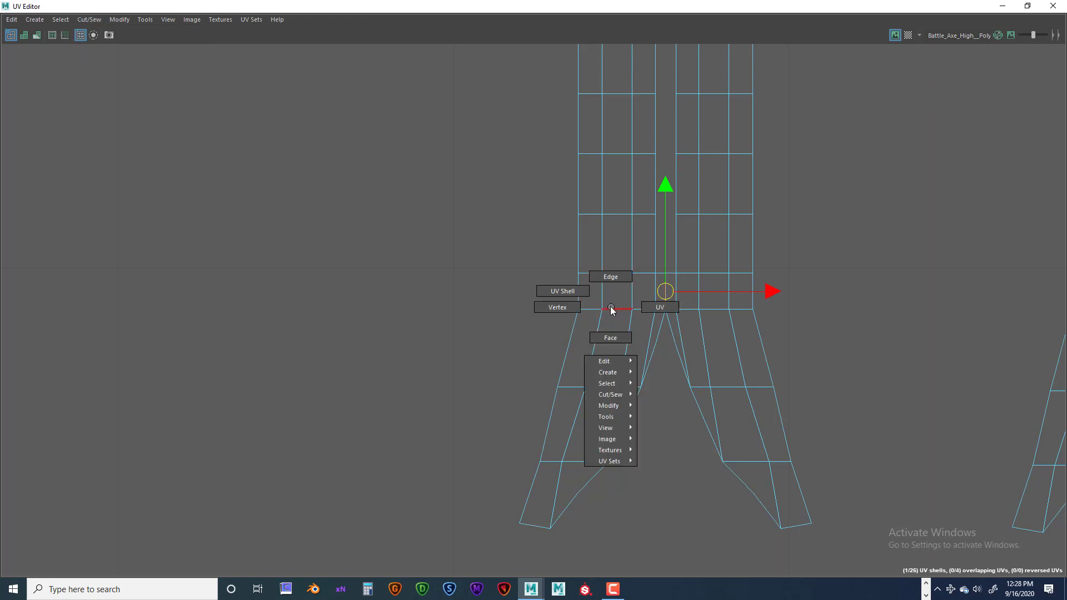
scroll(588, 300, down, 3)
click(598, 278)
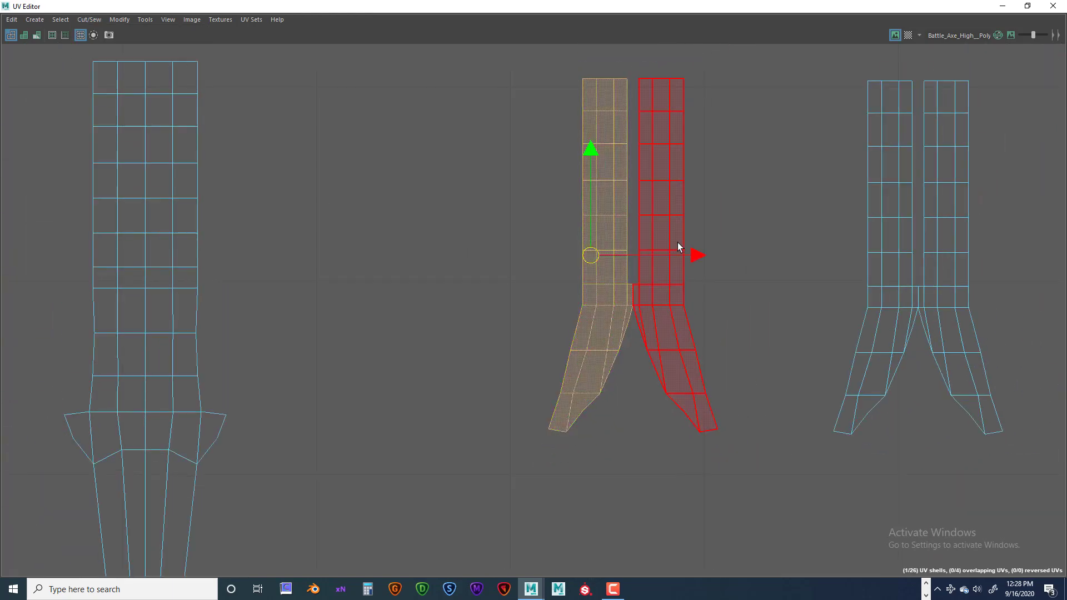
drag(692, 253, 438, 255)
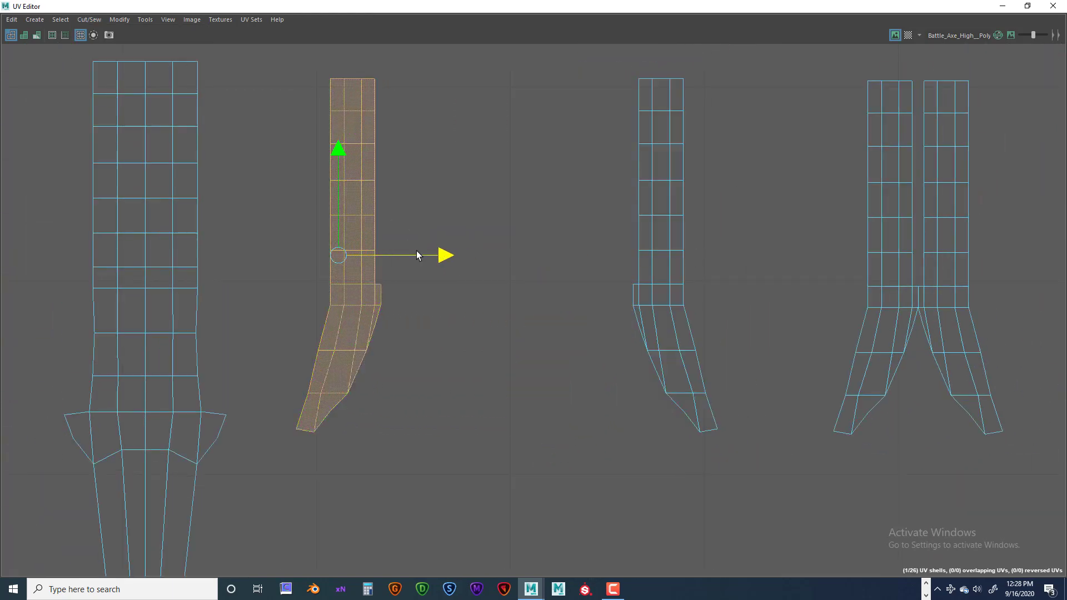
alt+middle_drag(419, 255, 524, 281)
alt+middle_drag(528, 322, 641, 332)
Select the matching outer border edges of the left forked half and attach it to the spike shell with Move and Sew
right_click(553, 126)
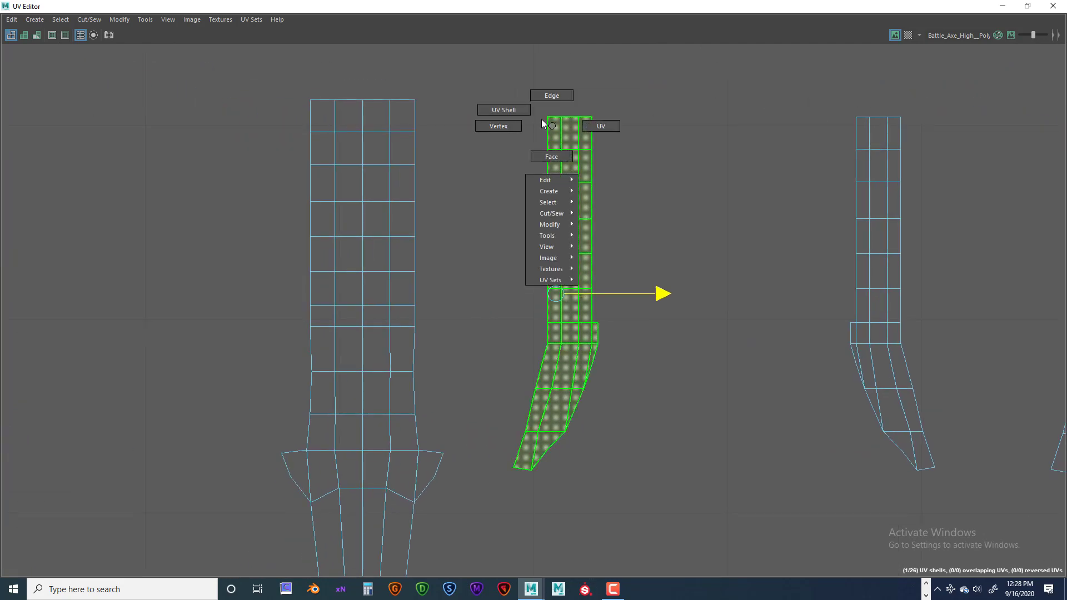
click(547, 133)
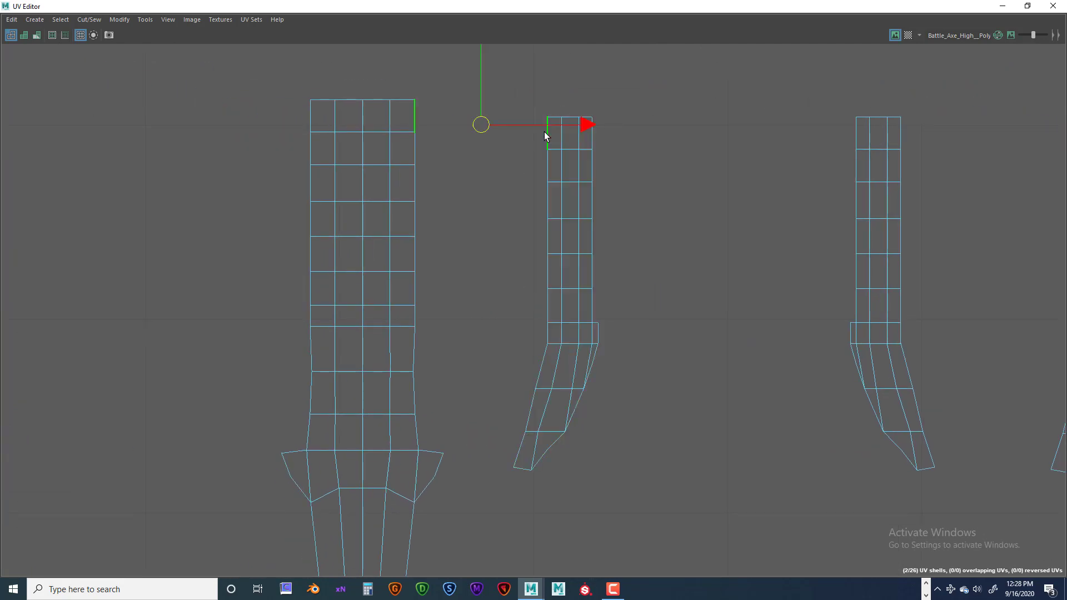
shift+click(547, 177)
shift+click(546, 202)
shift+click(547, 233)
shift+click(547, 271)
shift+click(548, 304)
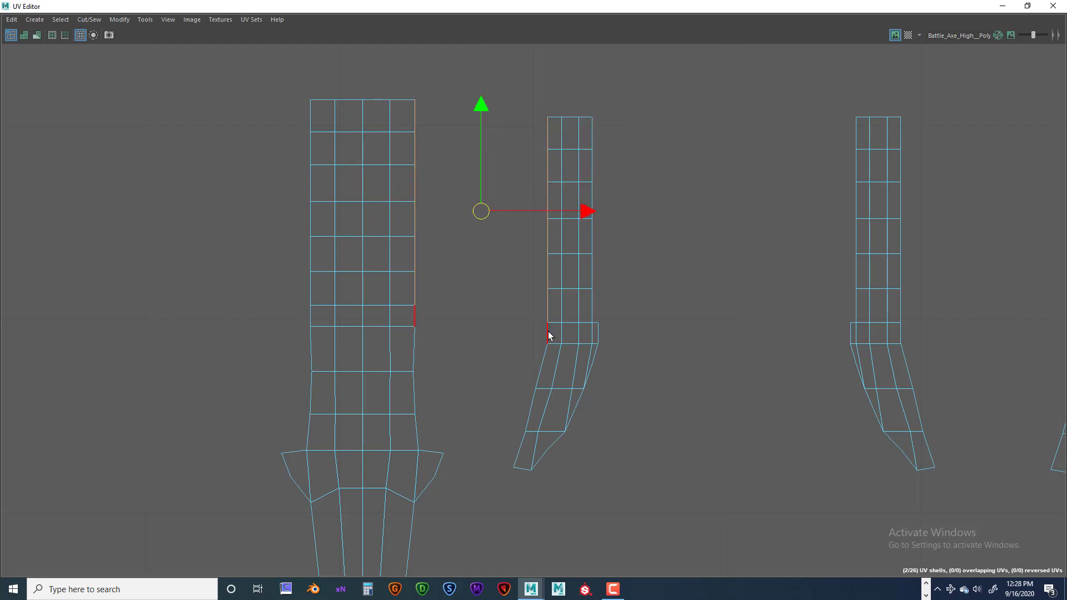
shift+click(549, 333)
shift+click(532, 405)
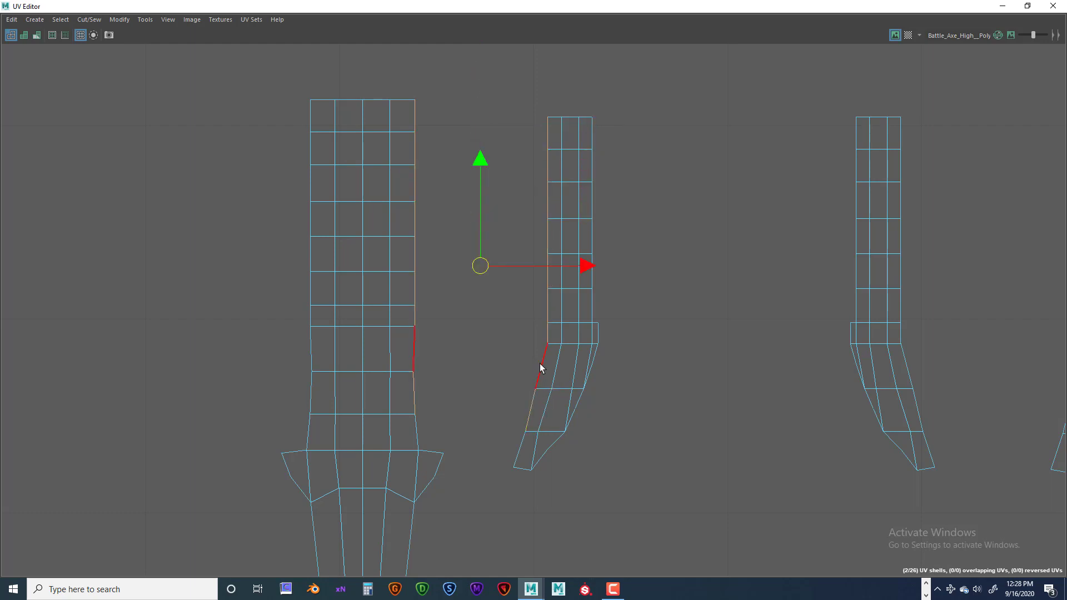
shift+click(522, 446)
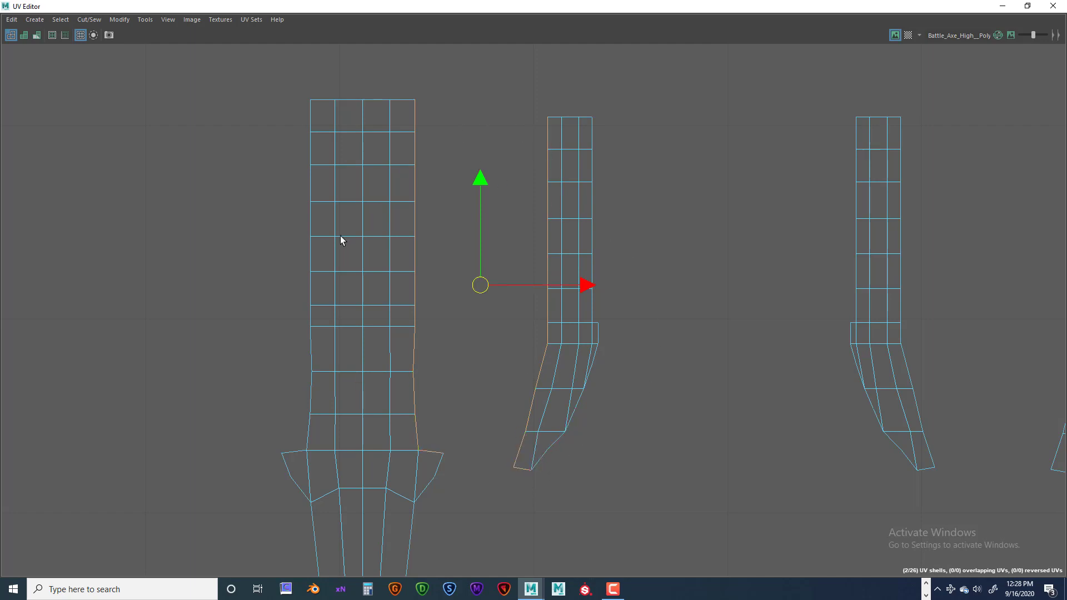
click(96, 22)
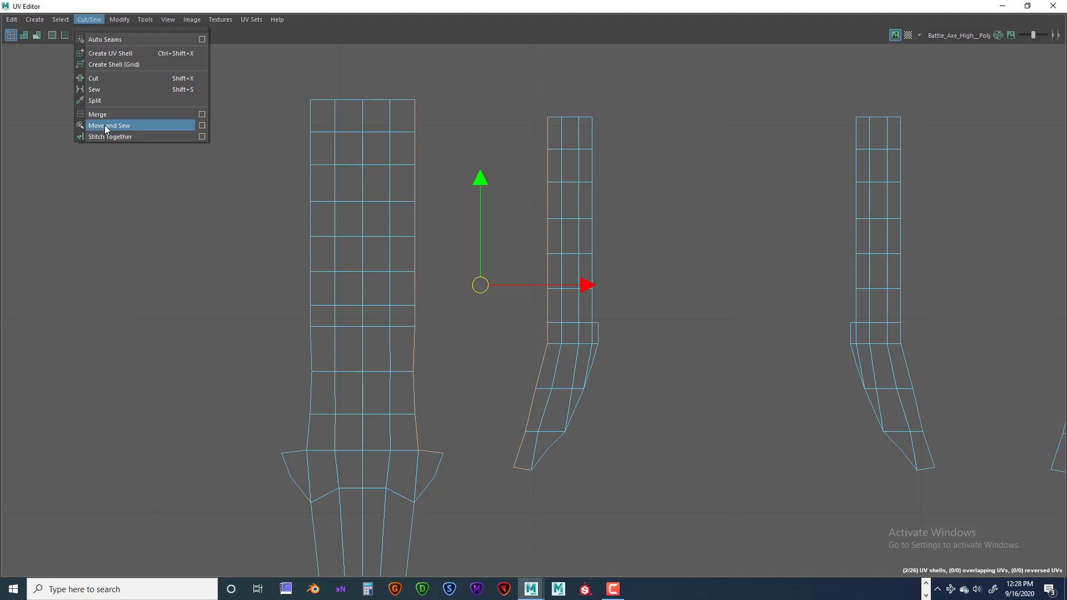
click(106, 127)
scroll(503, 142, down, 5)
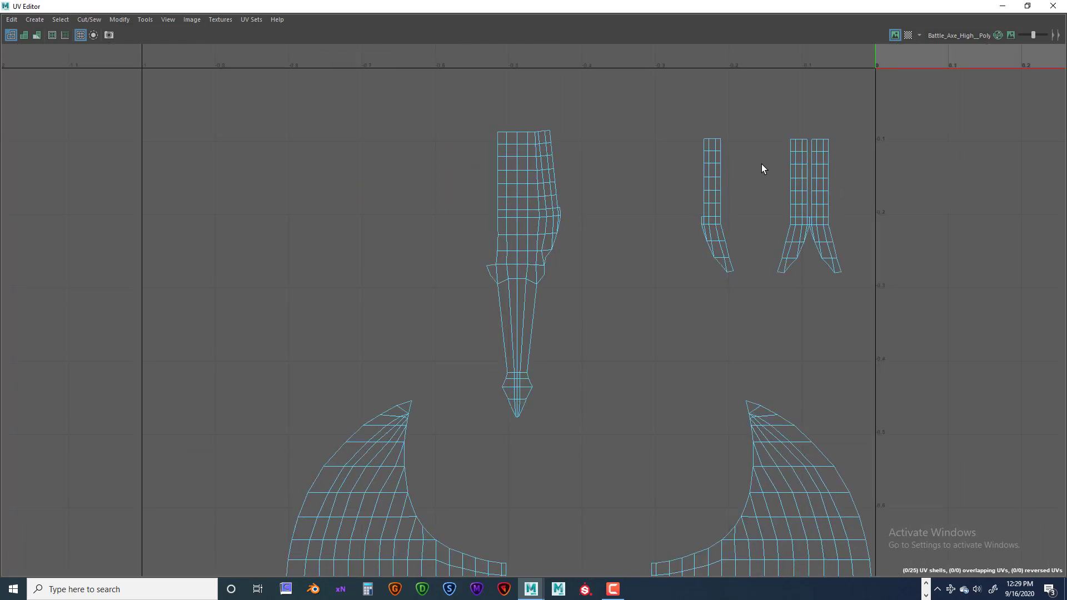
scroll(722, 158, up, 4)
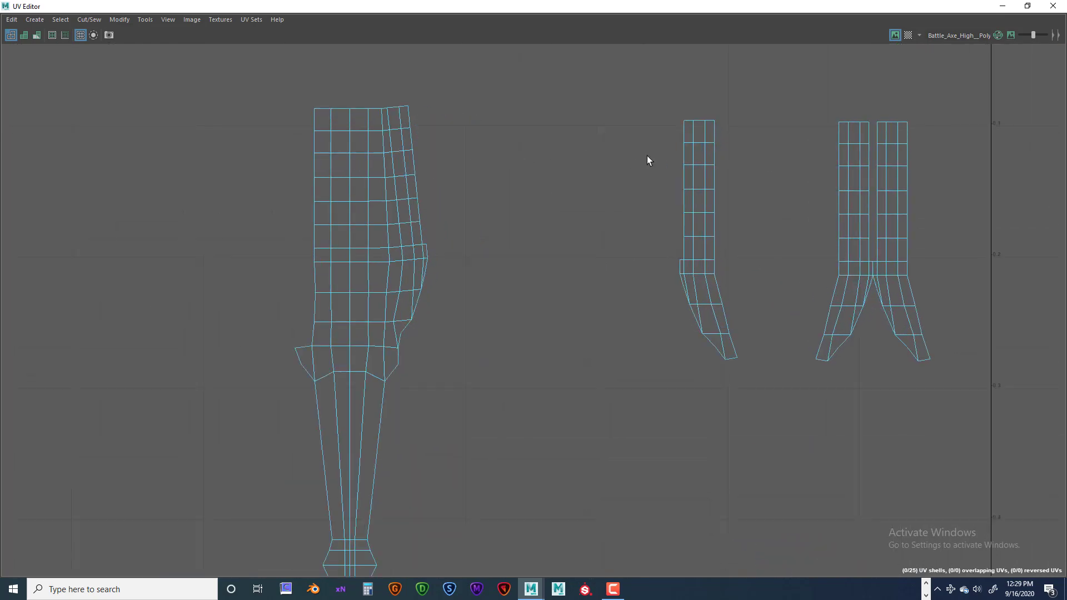
Check the remaining forked half's matching edge and move that half beside the second blade set's spike shell
click(714, 129)
scroll(767, 155, down, 5)
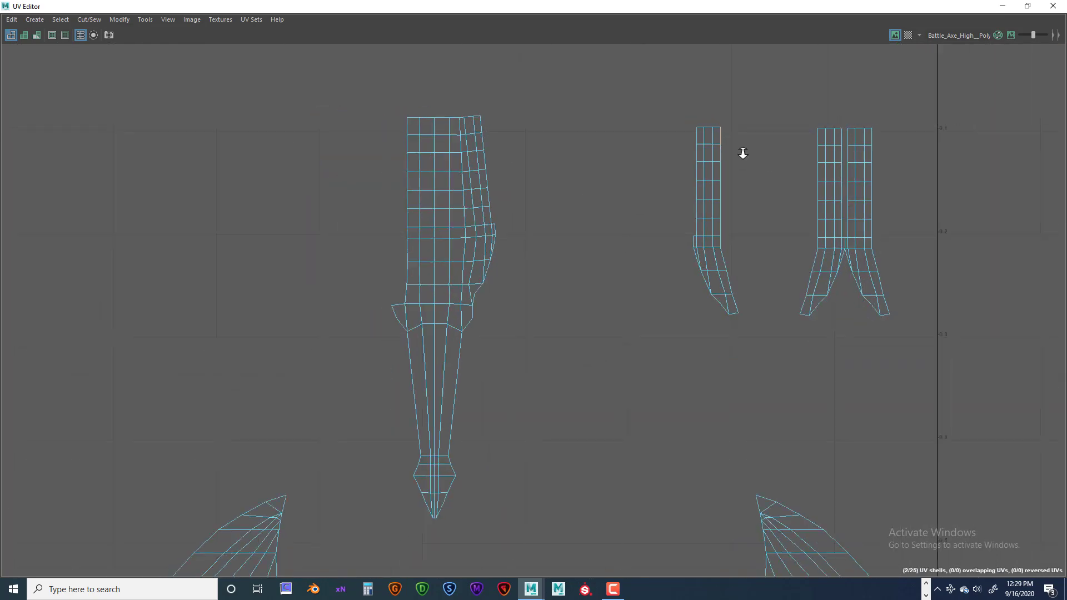
alt+middle_drag(894, 182, 474, 178)
right_drag(347, 160, 305, 142)
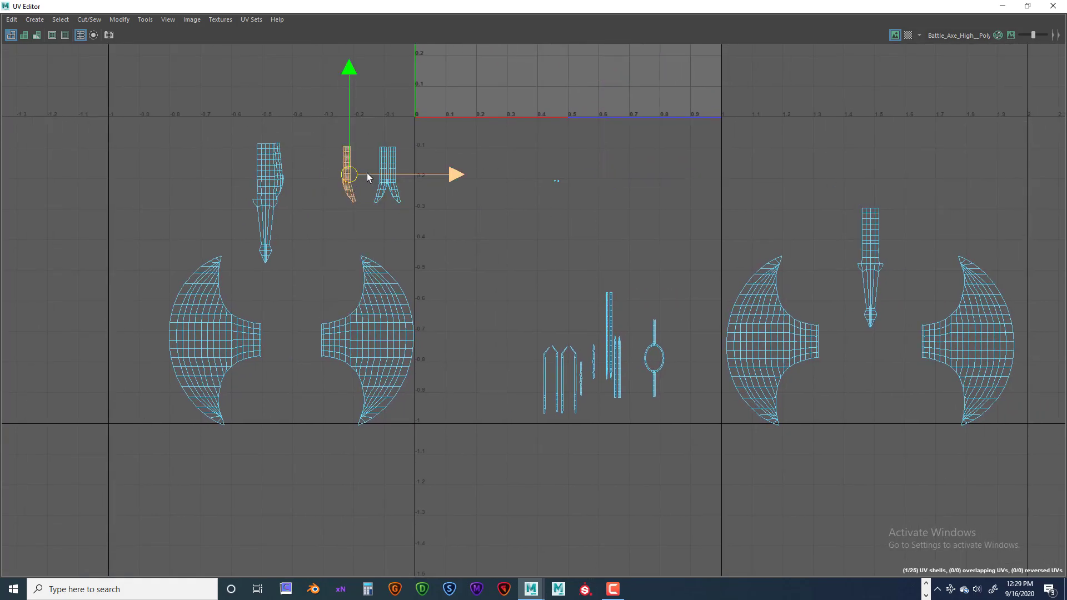
drag(367, 173, 835, 256)
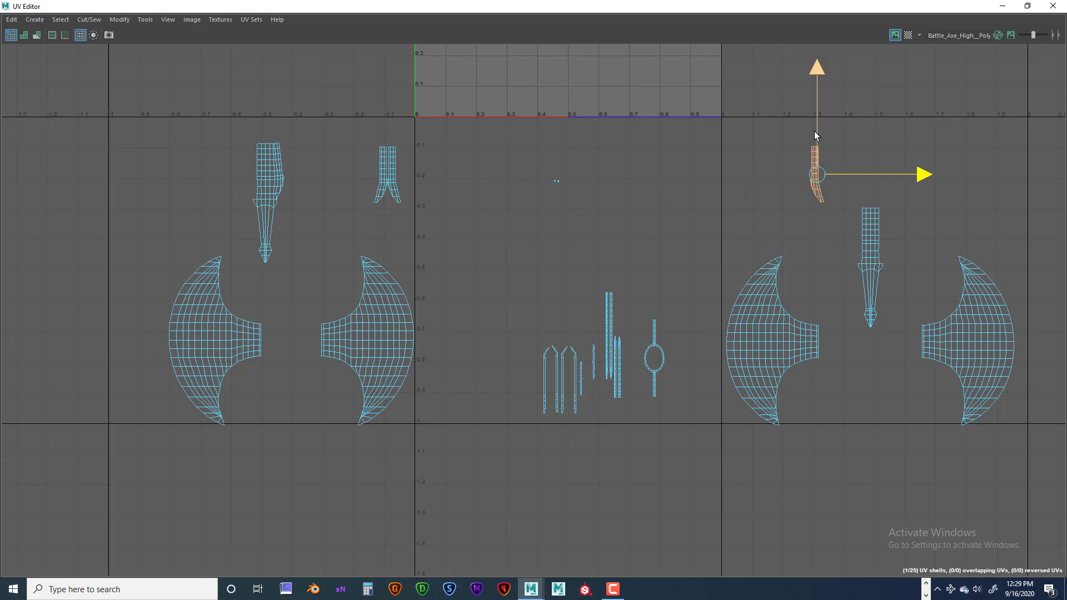
drag(815, 132, 842, 201)
drag(855, 243, 879, 242)
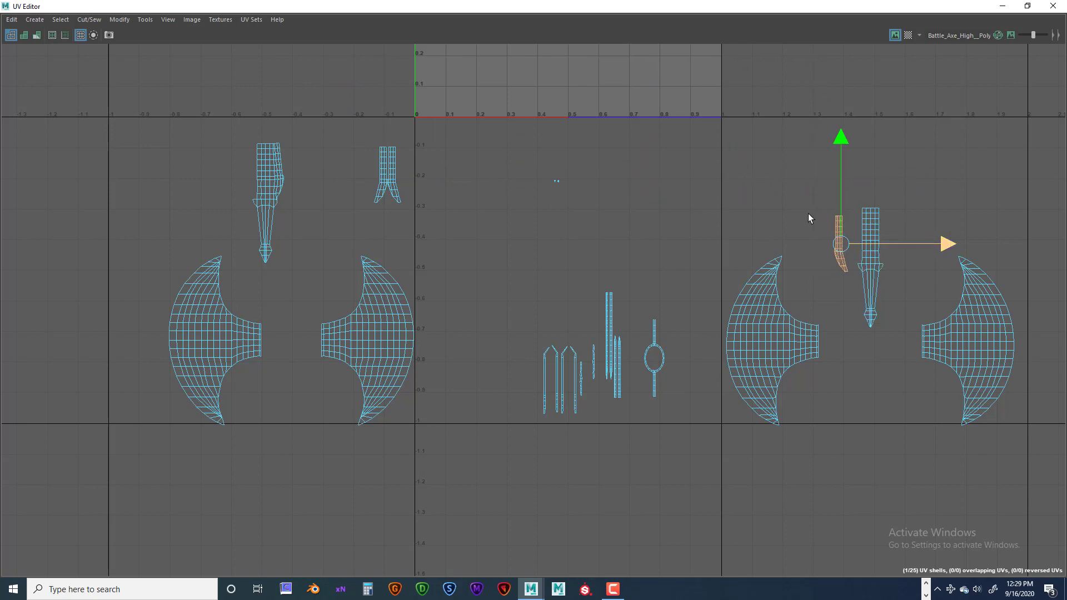
Cut the short central edge joining the two prongs of the remaining forked shell
scroll(412, 190, up, 5)
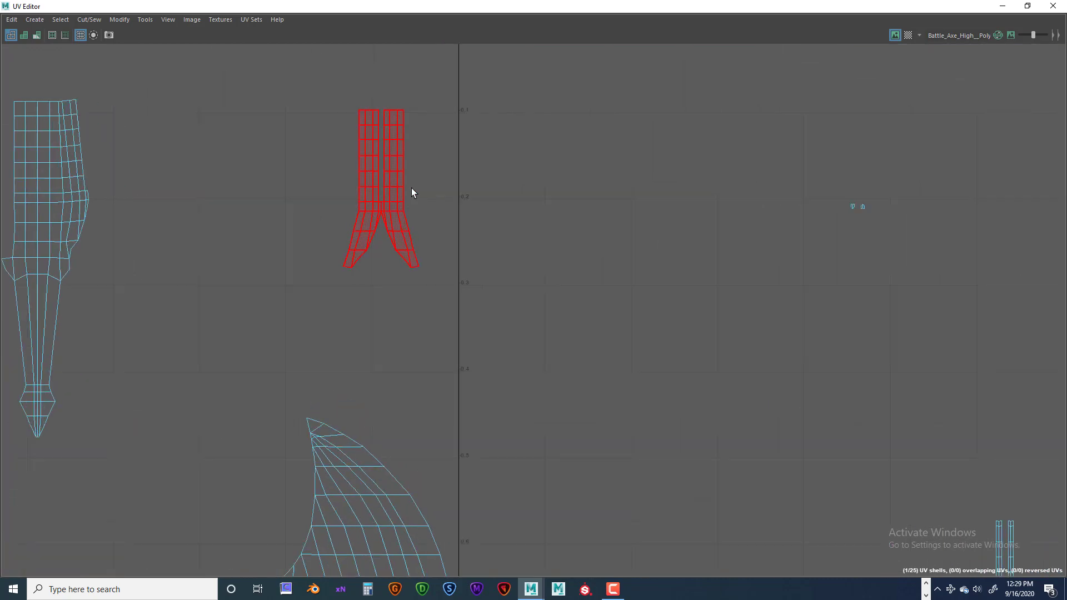
right_click(332, 219)
right_drag(331, 213, 339, 210)
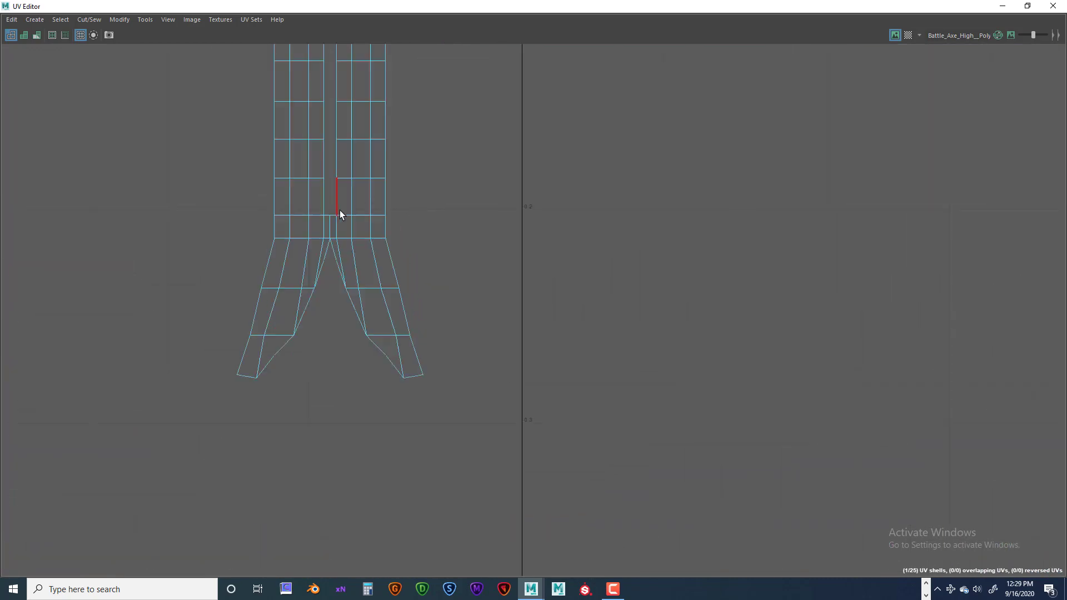
click(329, 224)
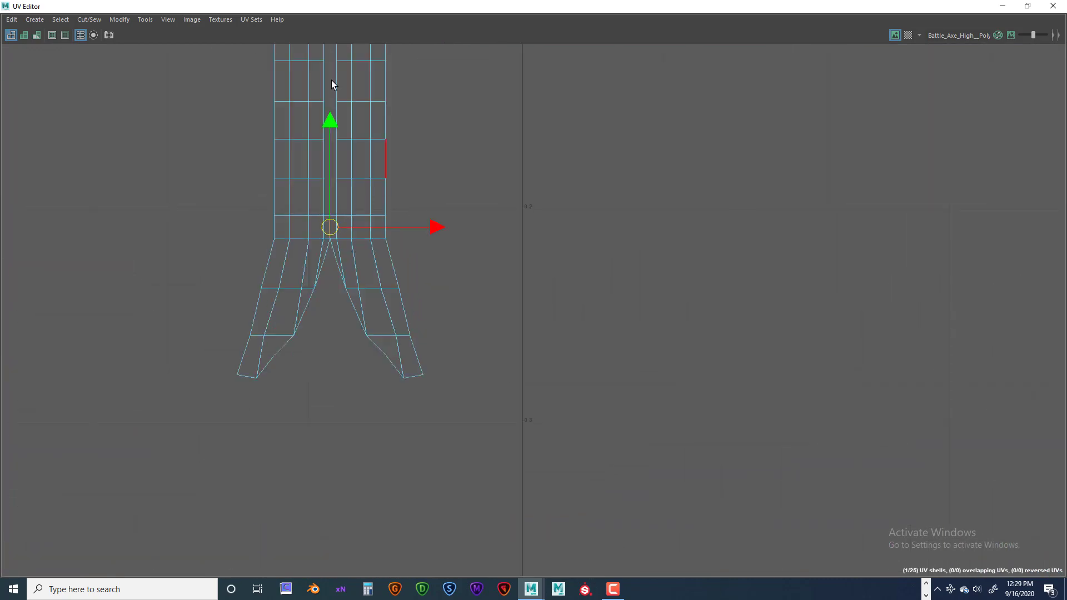
click(82, 20)
click(101, 80)
Separate the remaining forked shell's left half from its right half by moving it horizontally toward the first spike shell
right_drag(294, 176, 259, 158)
scroll(361, 209, down, 2)
scroll(360, 209, down, 2)
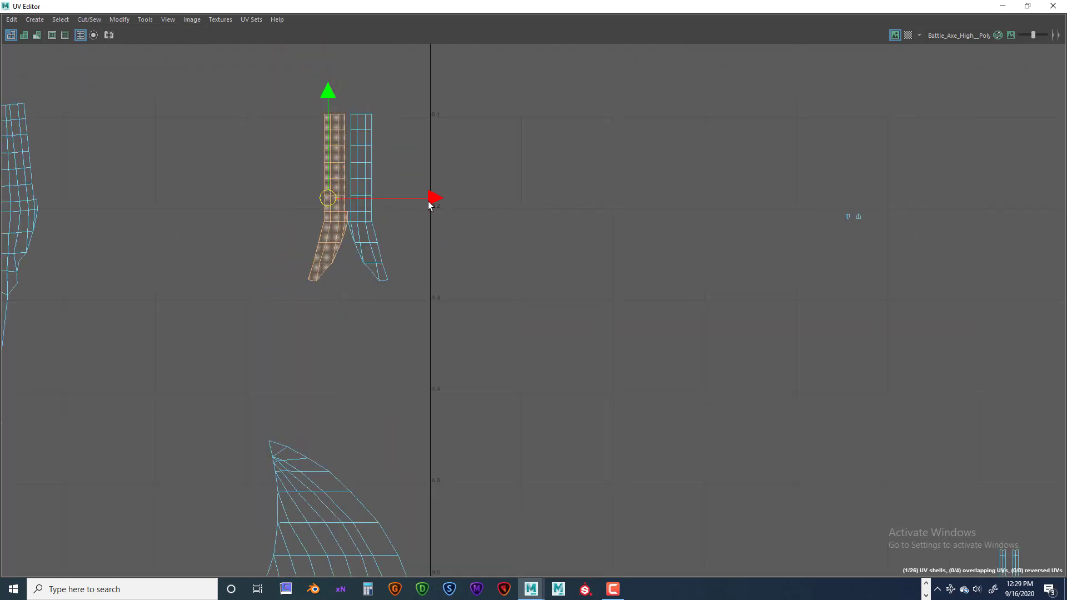
drag(411, 199, 274, 197)
scroll(275, 196, down, 3)
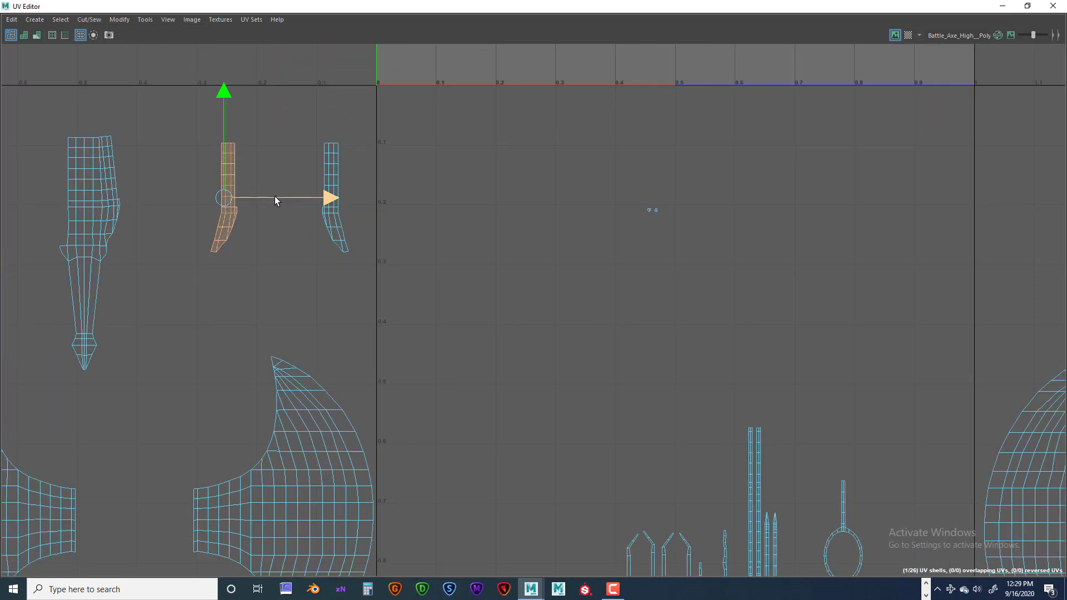
Try the separated left forked half beside the first spike shell and check whether its inner border edge matches
drag(331, 200, 155, 210)
alt+middle_drag(156, 210, 333, 258)
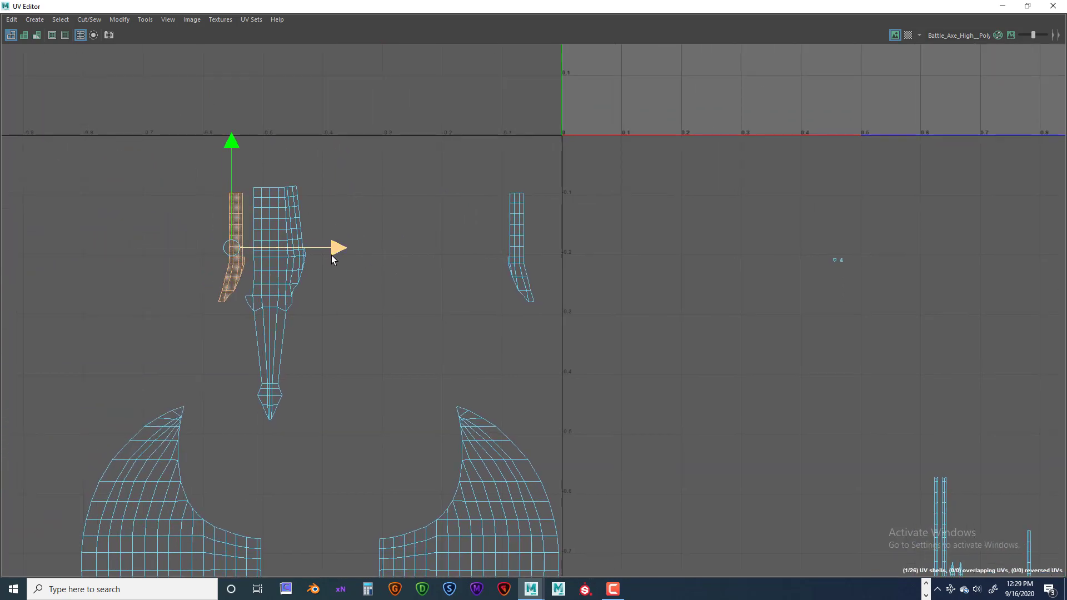
scroll(332, 256, up, 3)
alt+middle_drag(286, 220, 313, 271)
right_drag(209, 229, 210, 189)
click(211, 214)
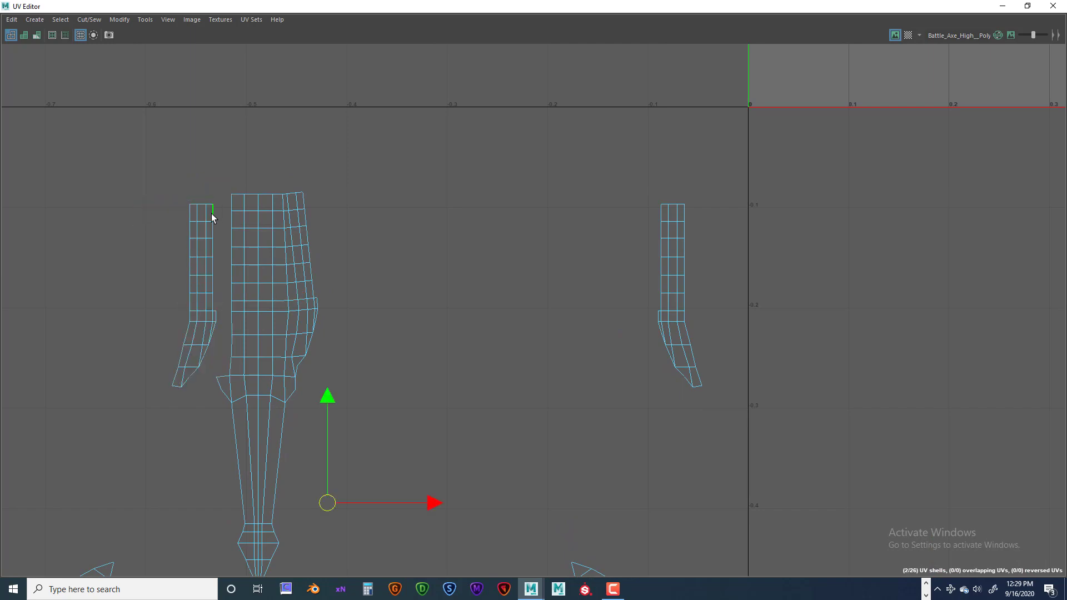
Move the separated left forked half to the free outer side of the second blade set's spike shell
scroll(228, 272, down, 5)
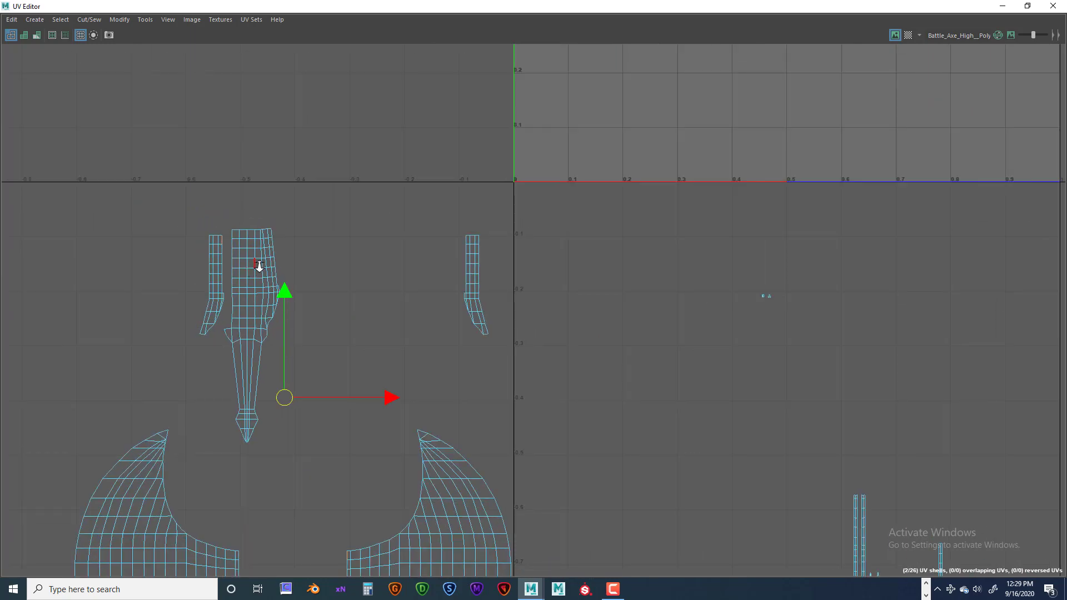
right_drag(231, 269, 178, 245)
click(224, 280)
drag(239, 285, 919, 334)
scroll(918, 337, down, 2)
drag(992, 286, 1048, 247)
drag(1048, 201, 1052, 260)
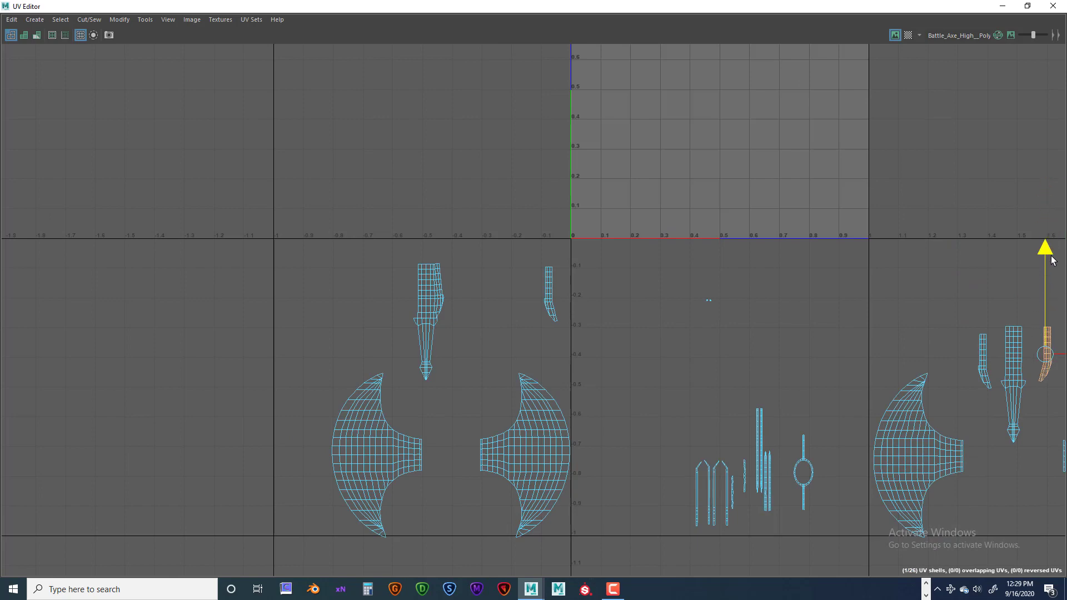
Move the other forked half horizontally to the open left side of the first blade set's spike shell
scroll(481, 312, up, 4)
click(626, 281)
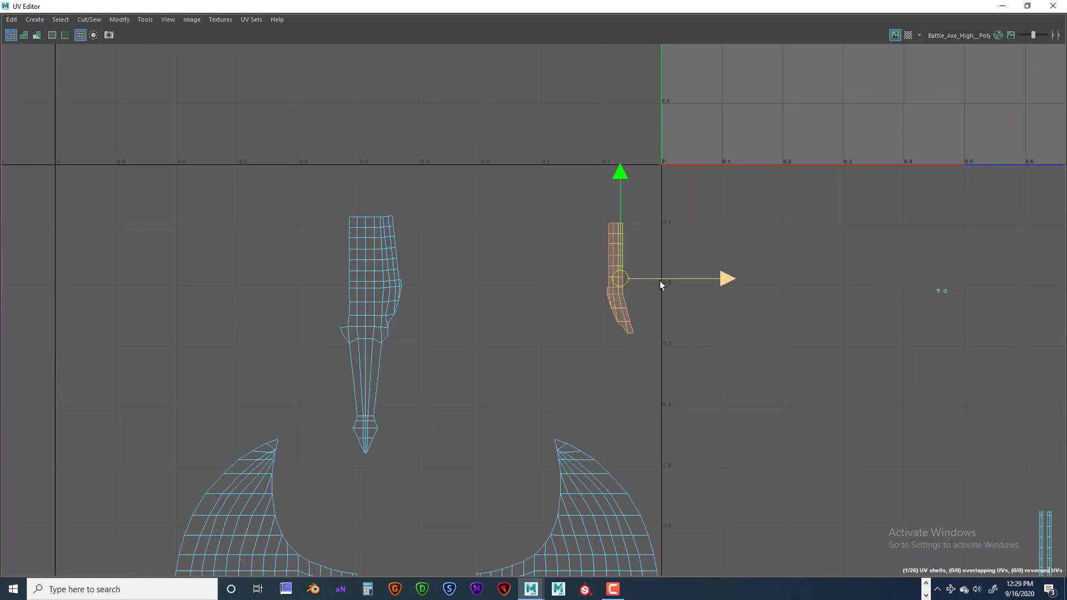
drag(659, 286, 352, 273)
scroll(345, 272, up, 5)
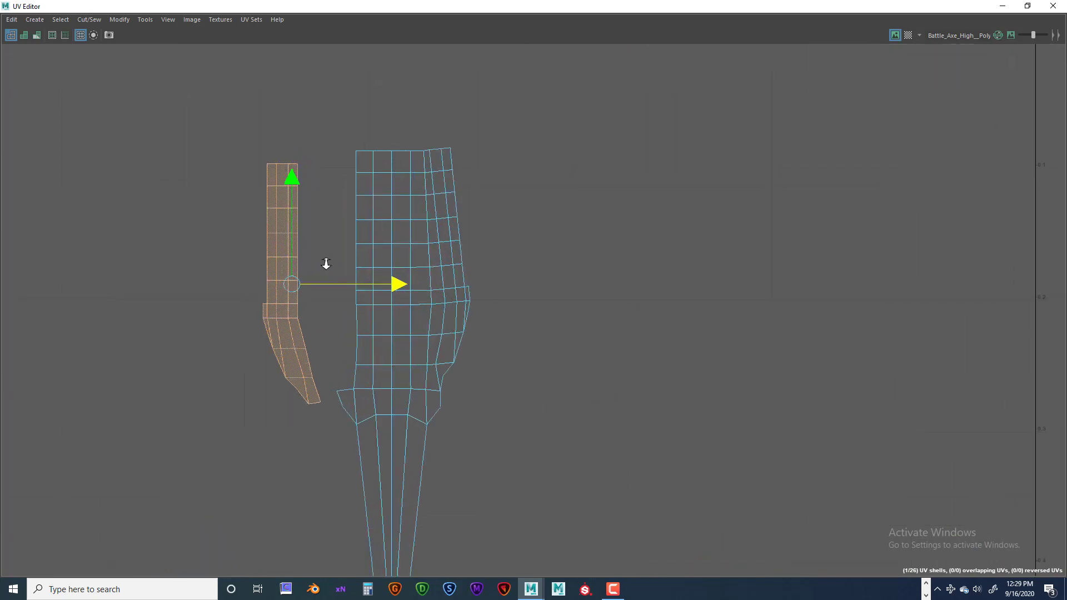
Select the matching border edges along the first spike shell's left side and attach the forked half with Move and Sew
right_drag(361, 131, 371, 104)
click(364, 135)
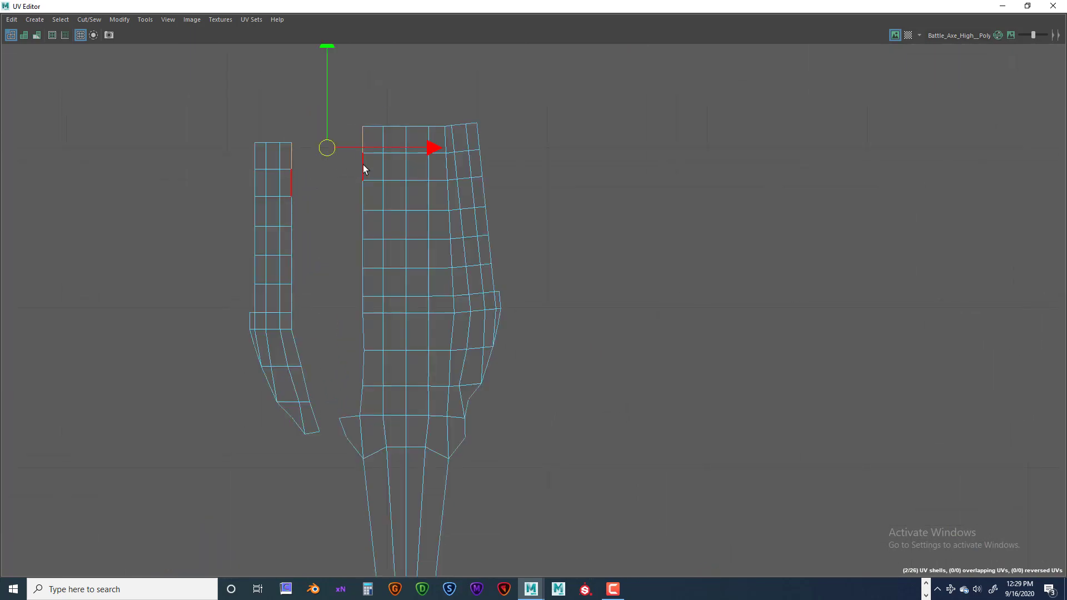
shift+click(363, 165)
shift+click(361, 195)
shift+click(362, 228)
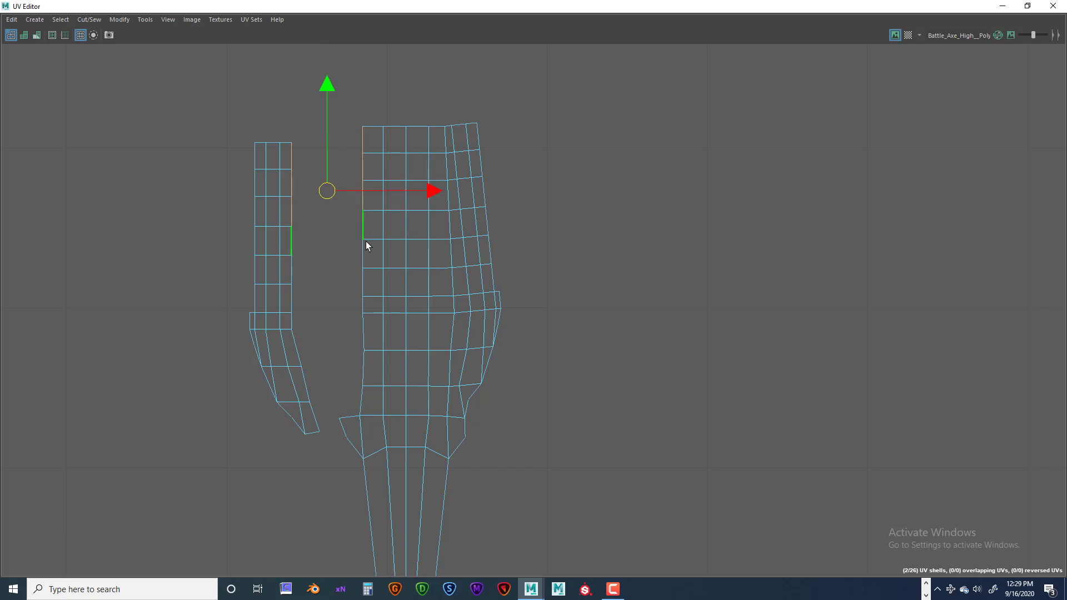
shift+click(363, 255)
shift+click(363, 283)
shift+click(362, 304)
shift+click(366, 322)
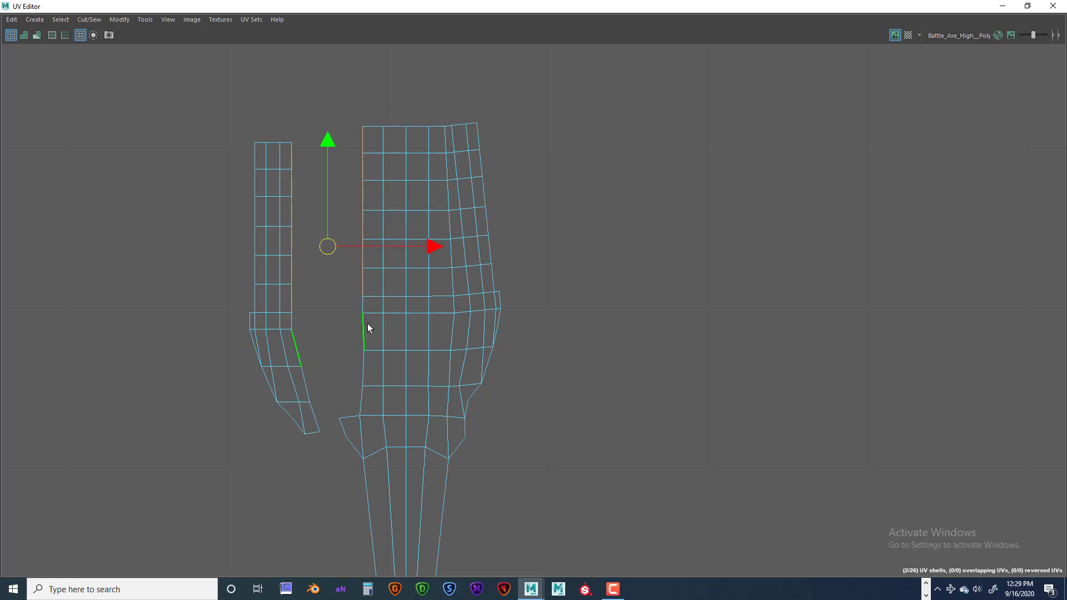
shift+click(366, 362)
shift+click(360, 399)
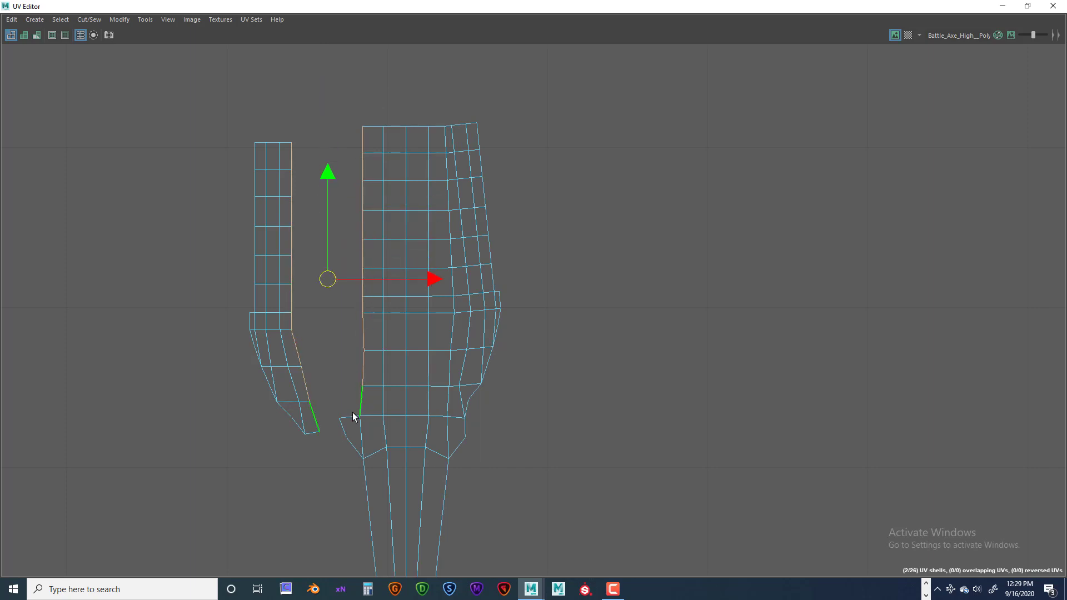
shift+click(351, 416)
scroll(748, 199, down, 3)
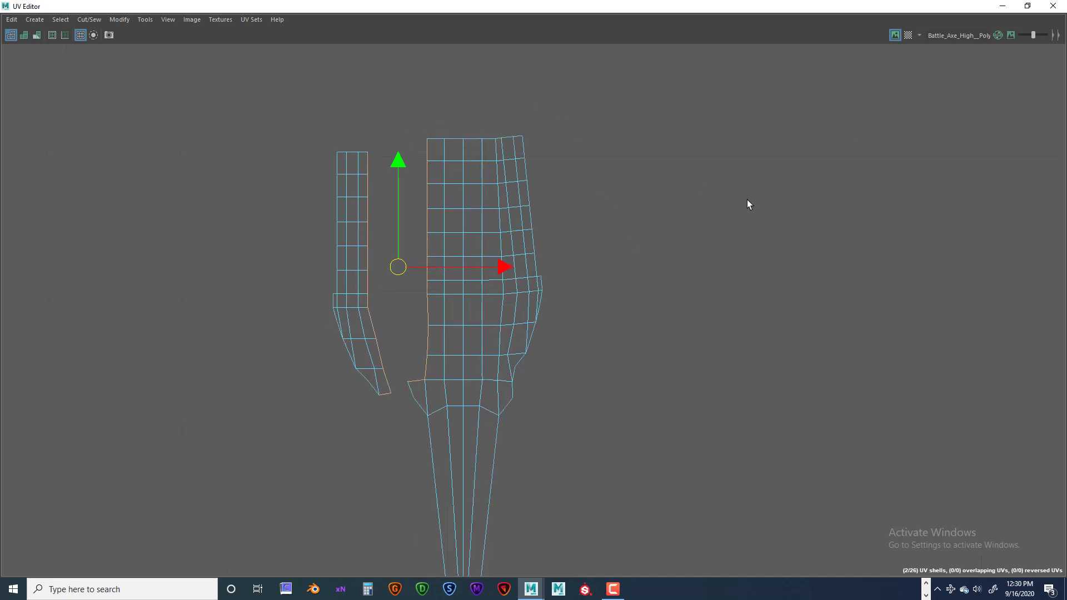
scroll(746, 199, up, 2)
click(93, 21)
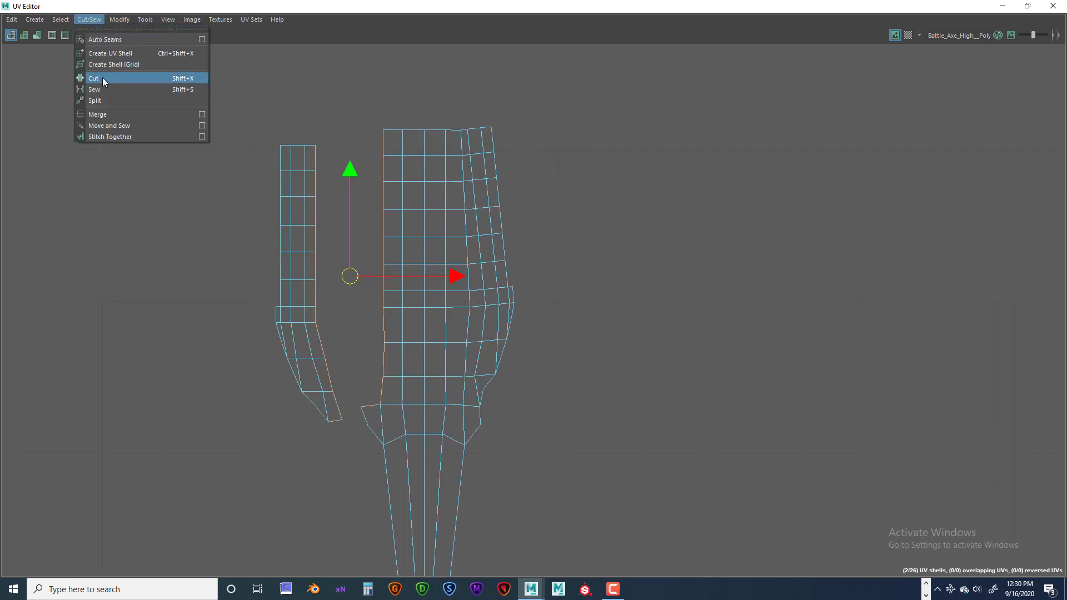
click(106, 127)
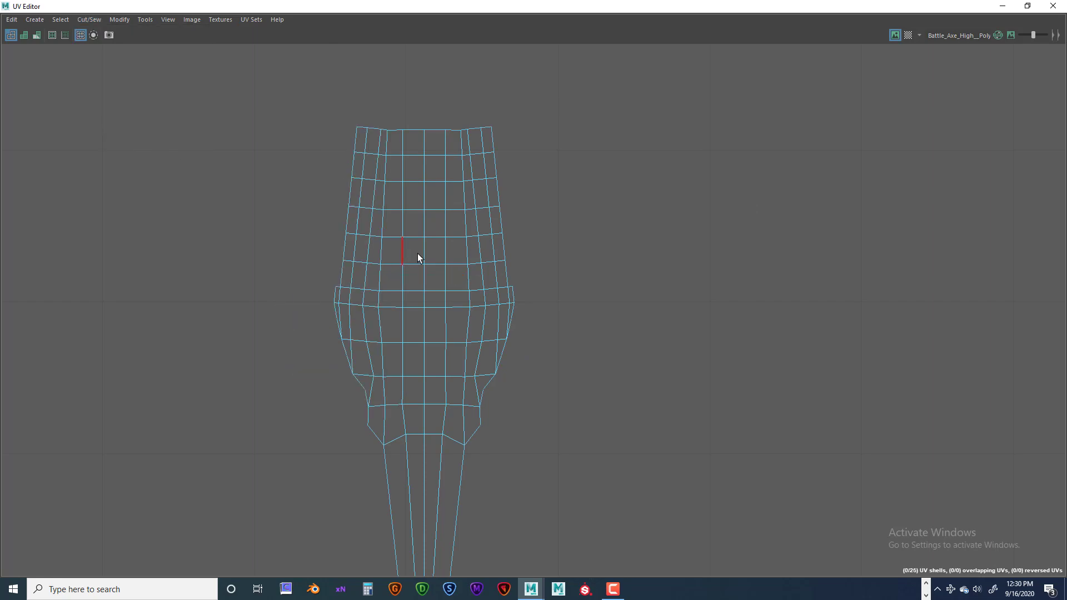
Select the left forked half's inner border edges beside the second blade set's spike shell and attach it with Move and Sew
scroll(417, 253, down, 5)
alt+middle_drag(494, 279, 306, 225)
scroll(545, 284, down, 3)
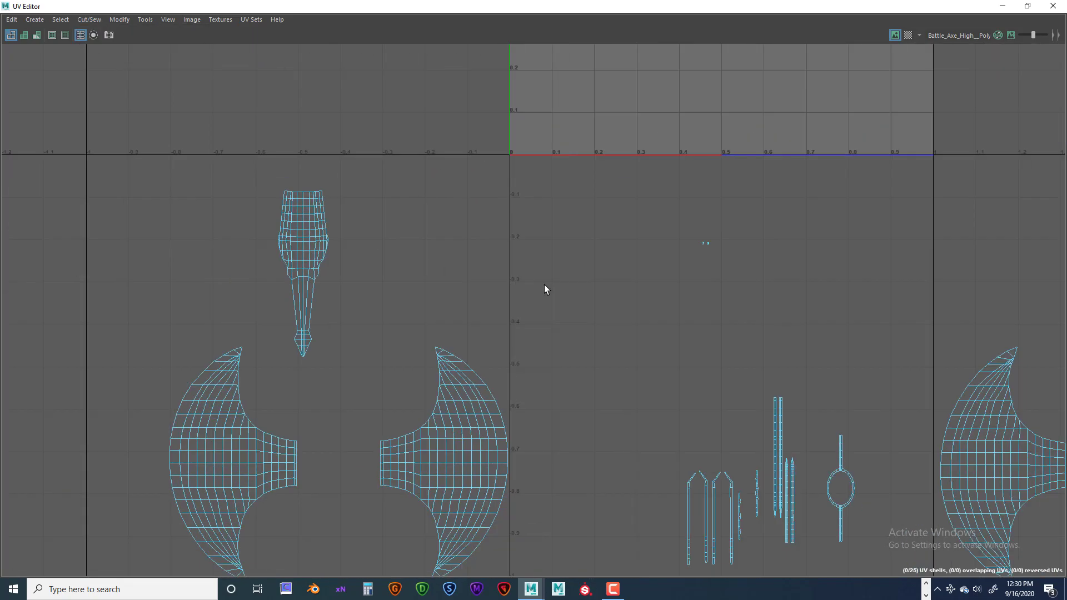
alt+middle_drag(549, 293, 205, 193)
alt+middle_drag(426, 268, 84, 269)
scroll(327, 309, up, 4)
scroll(327, 309, up, 4)
scroll(236, 301, up, 2)
scroll(235, 301, up, 2)
alt+middle_drag(261, 262, 125, 340)
scroll(201, 318, up, 2)
alt+middle_drag(374, 203, 242, 208)
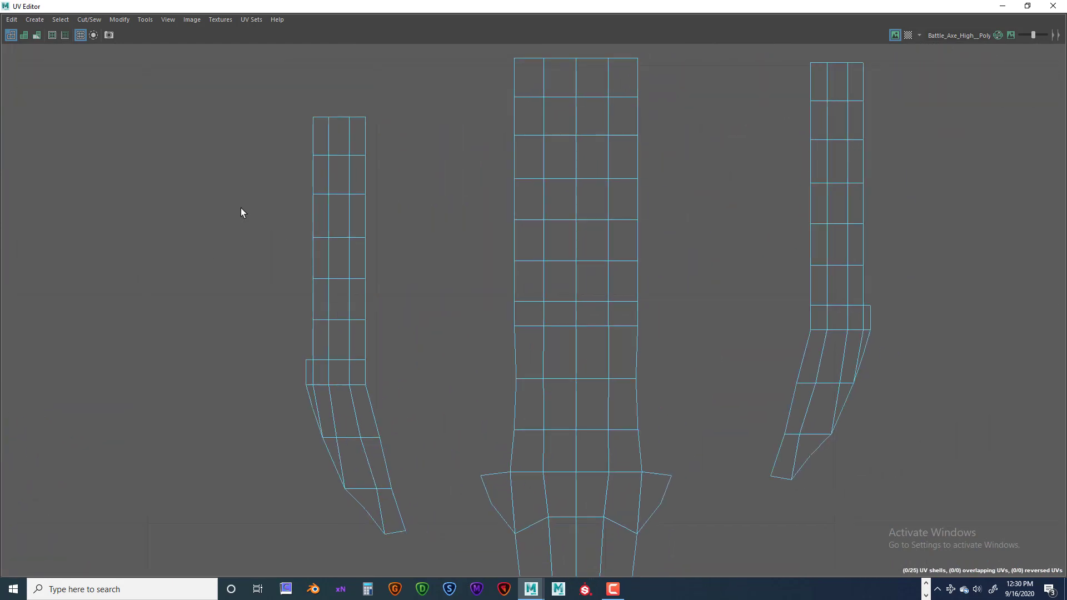
click(364, 149)
click(365, 177)
click(365, 225)
click(365, 258)
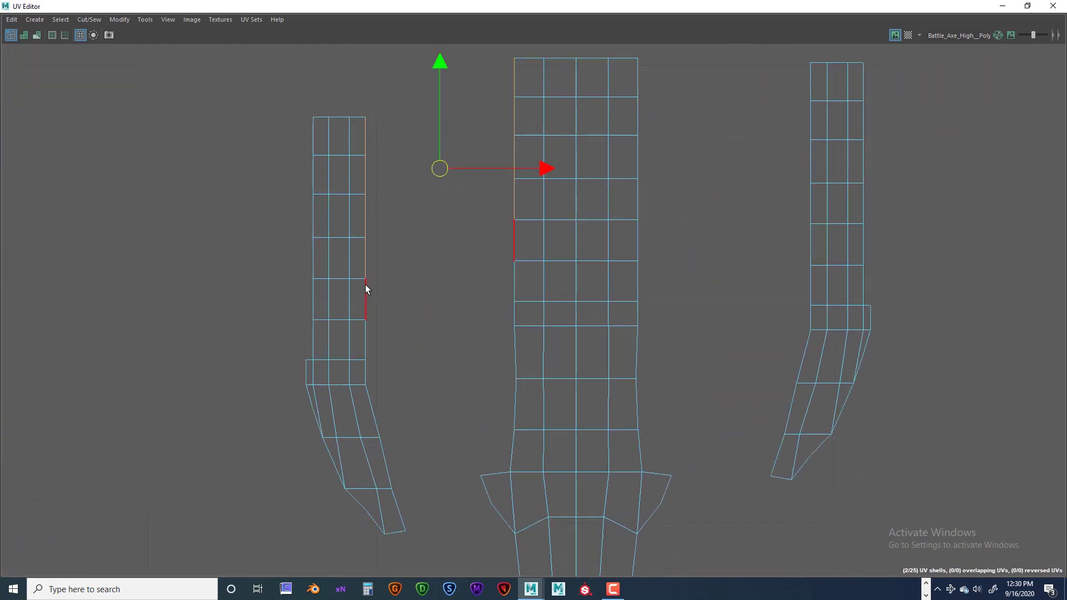
click(366, 300)
click(365, 369)
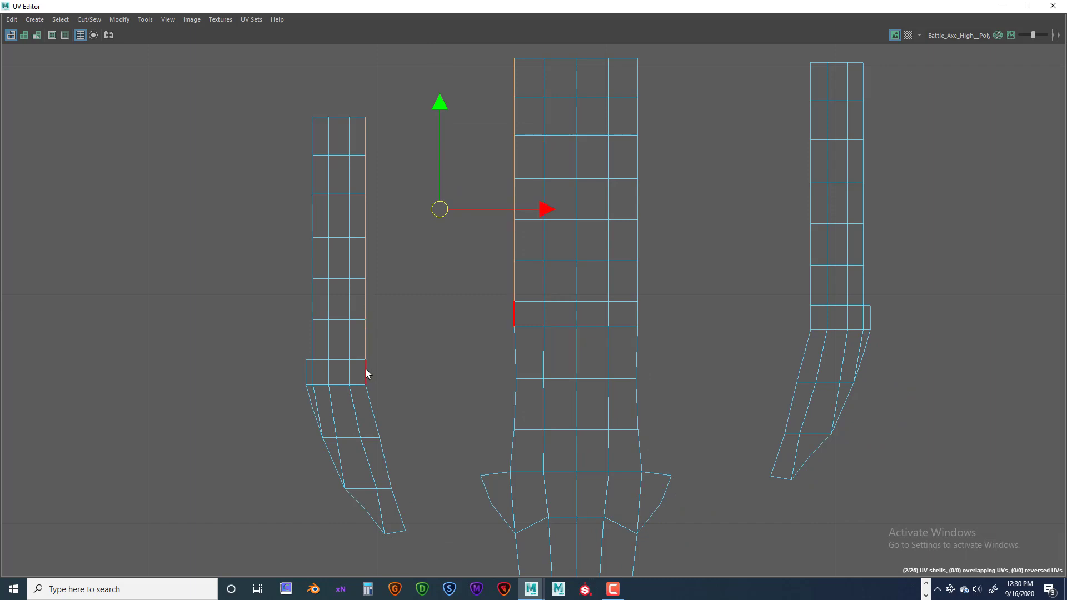
shift+click(373, 411)
shift+click(396, 507)
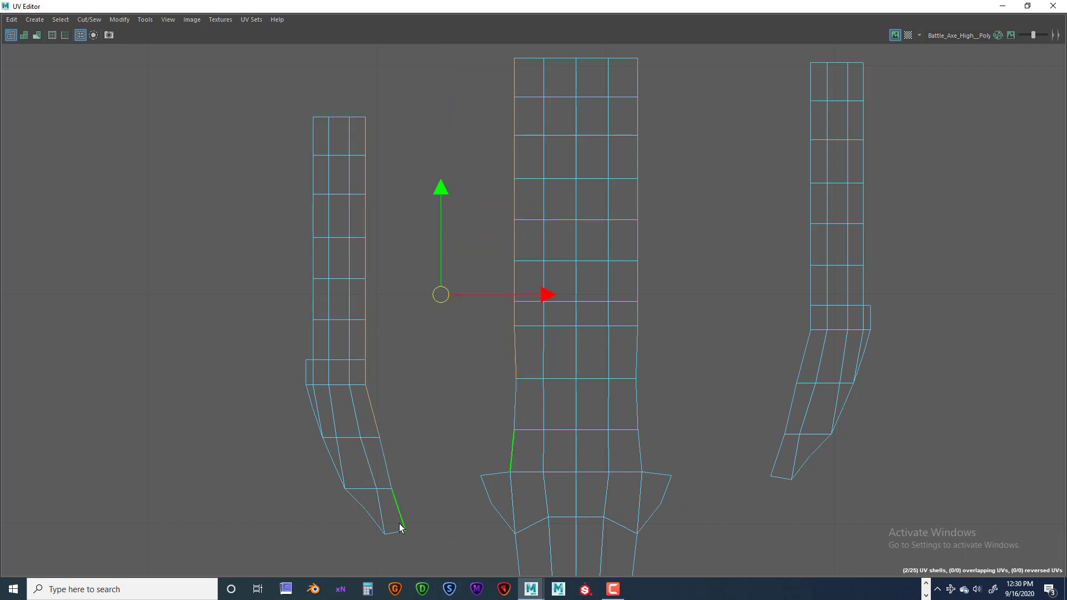
shift+click(395, 532)
click(89, 20)
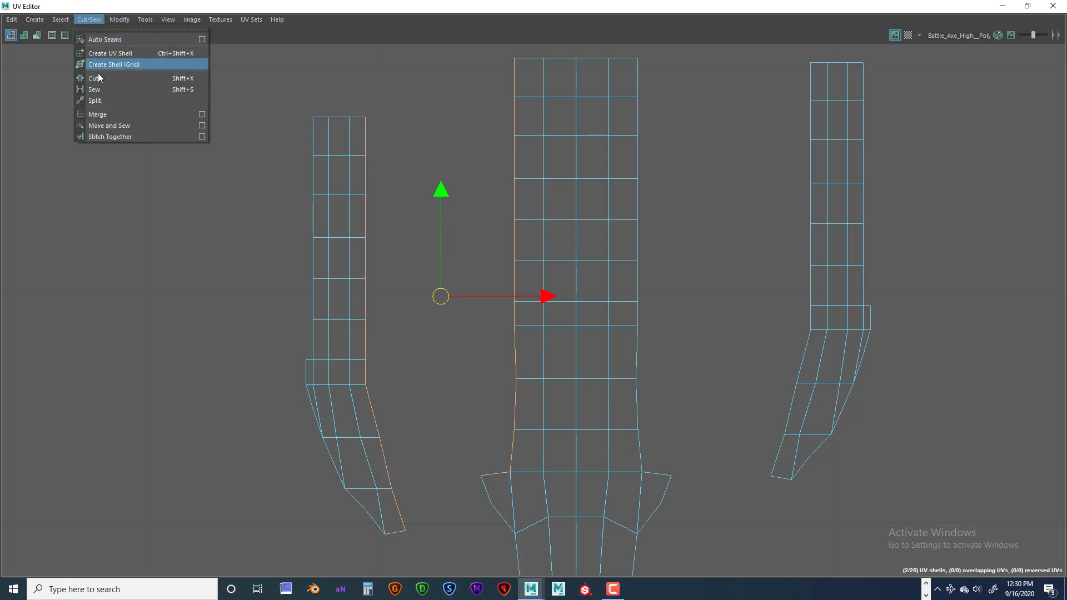
click(107, 126)
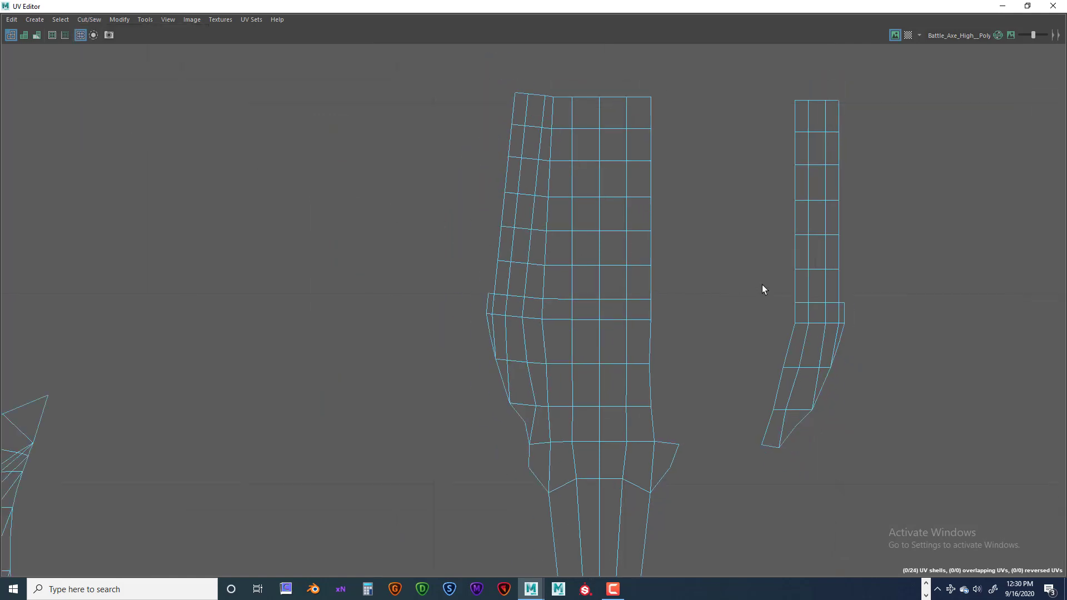
Select the second spike shell's right border edges down to the flared tip and attach the right forked half with Move and Sew
alt+middle_drag(708, 218, 628, 280)
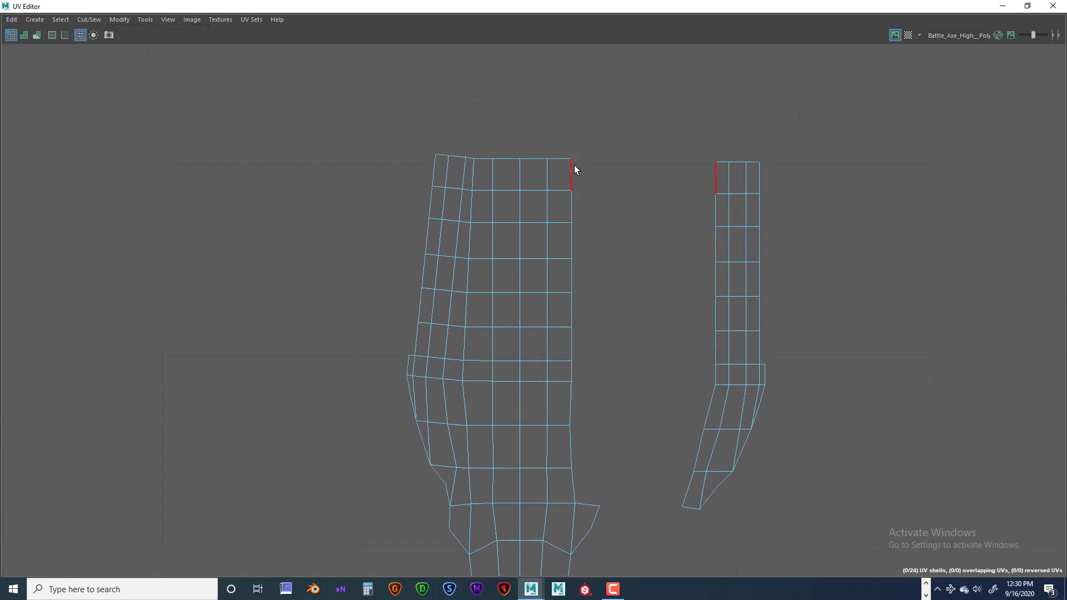
click(575, 165)
shift+click(571, 204)
shift+click(571, 245)
shift+click(572, 287)
shift+click(573, 311)
shift+click(572, 341)
shift+click(573, 371)
shift+click(573, 397)
shift+click(572, 436)
shift+click(575, 485)
shift+click(583, 503)
scroll(631, 351, down, 1)
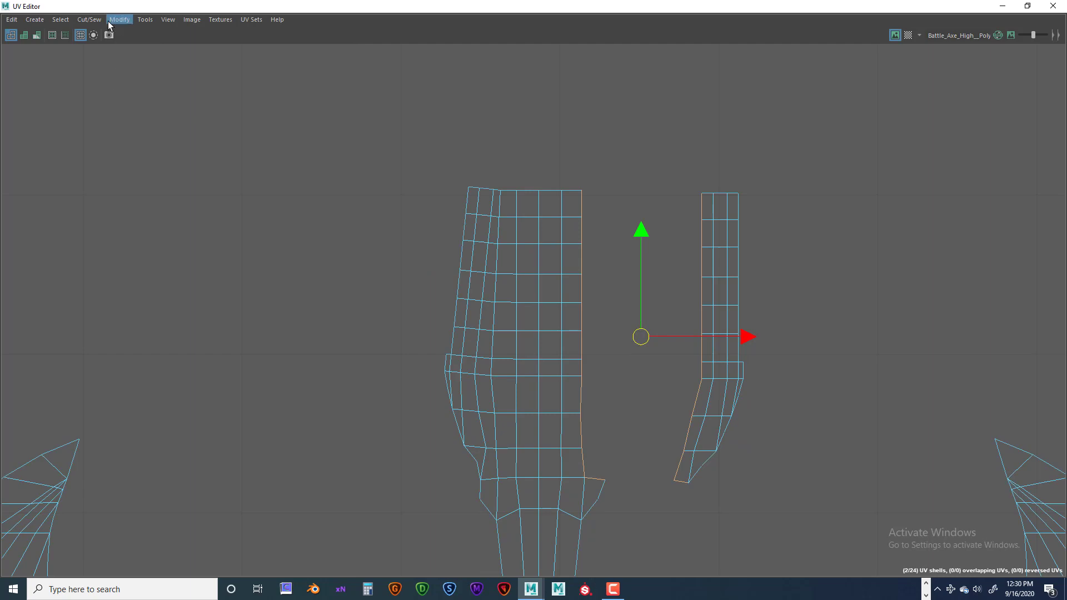
click(88, 19)
click(102, 124)
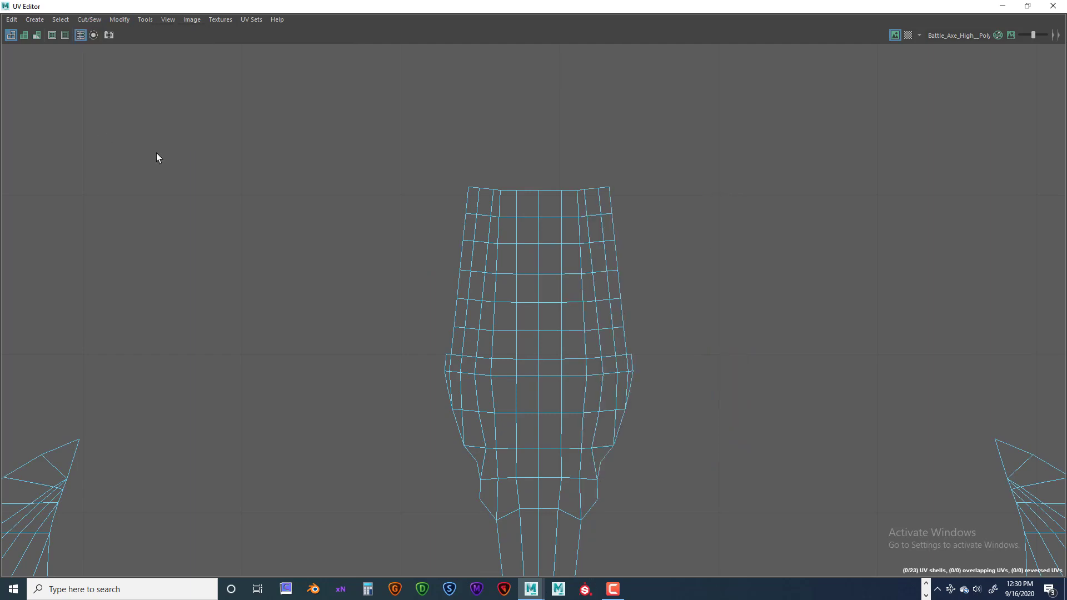
scroll(507, 232, down, 6)
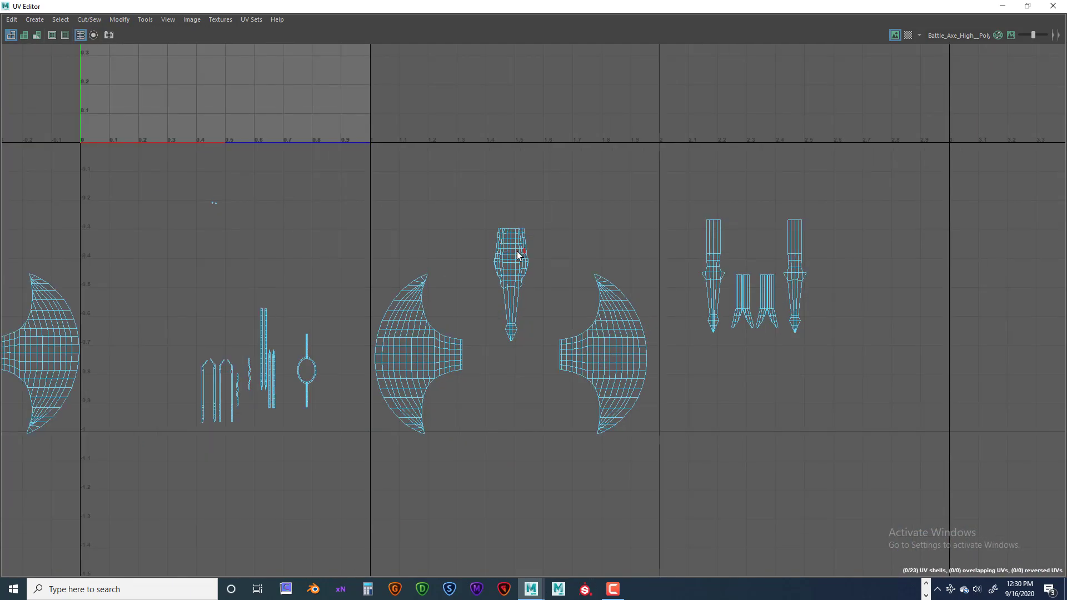
alt+middle_drag(507, 234, 622, 214)
drag(869, 262, 930, 297)
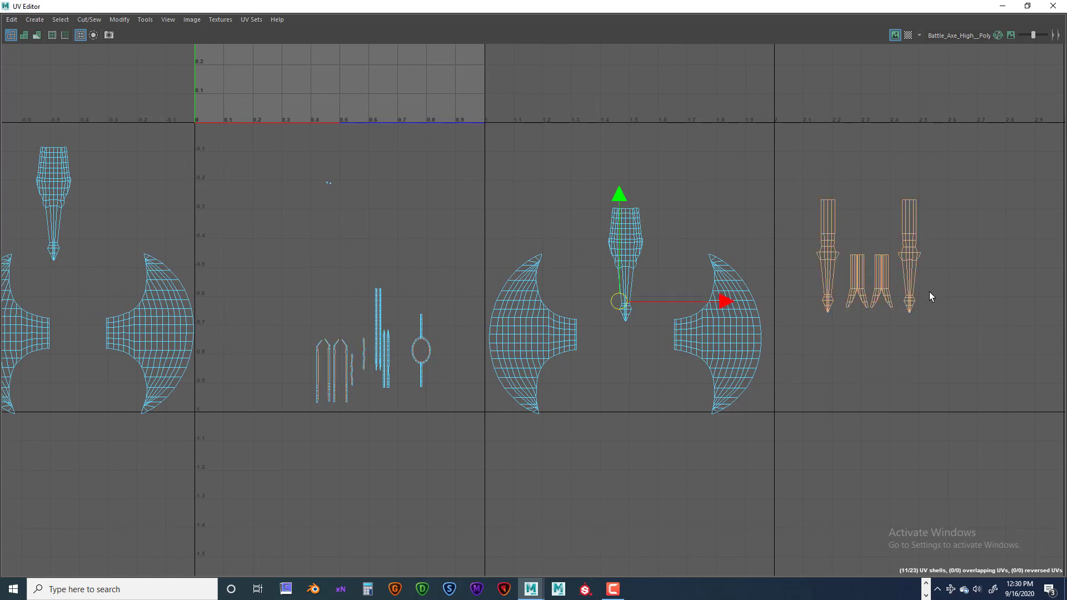
click(678, 256)
alt+middle_drag(583, 232, 625, 225)
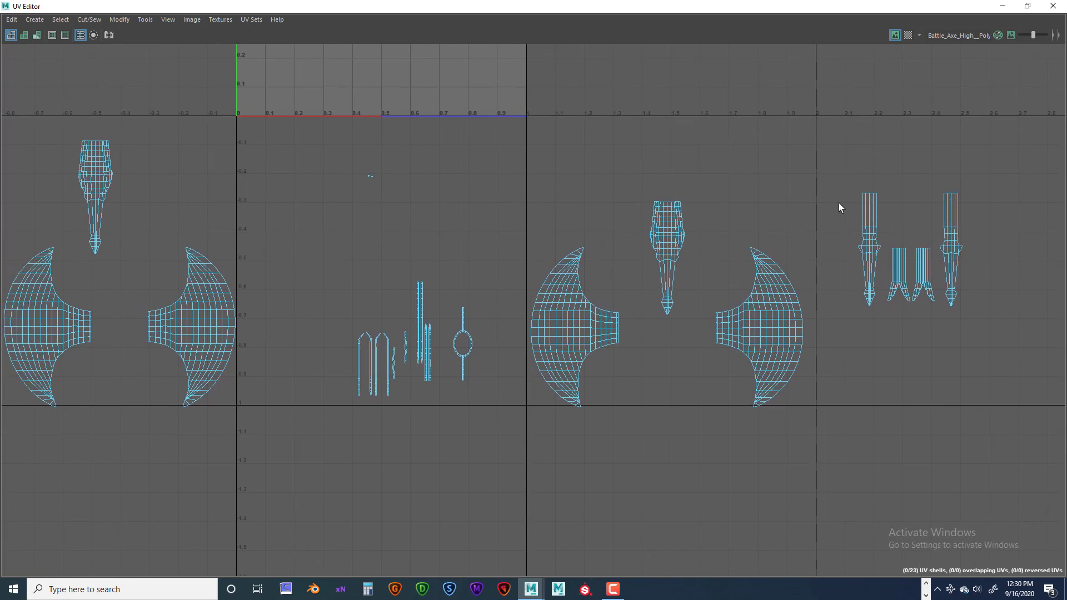
alt+middle_drag(518, 219, 608, 203)
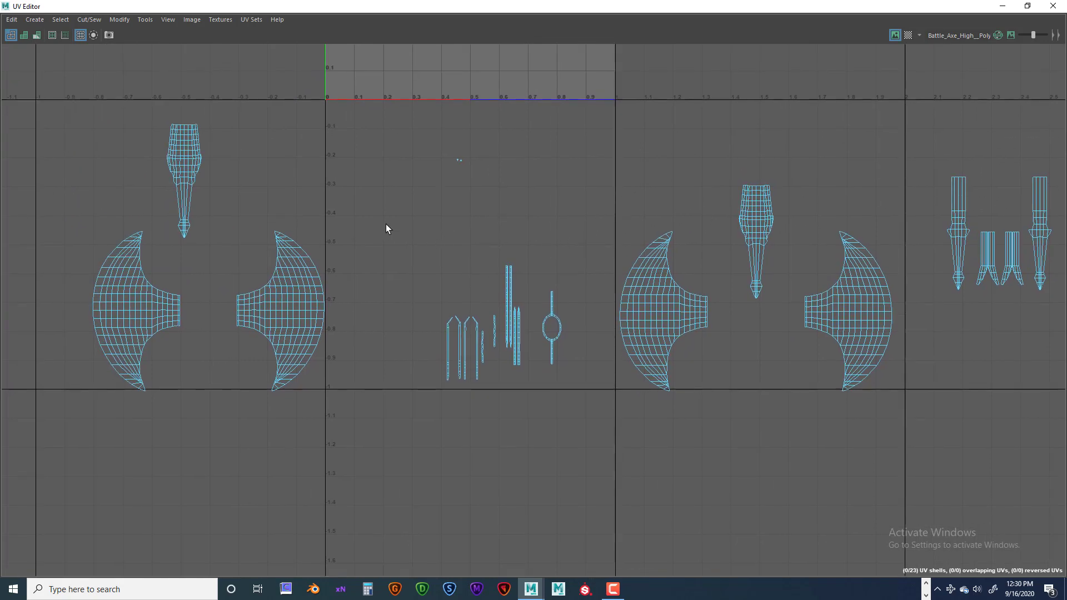
drag(386, 227, 557, 362)
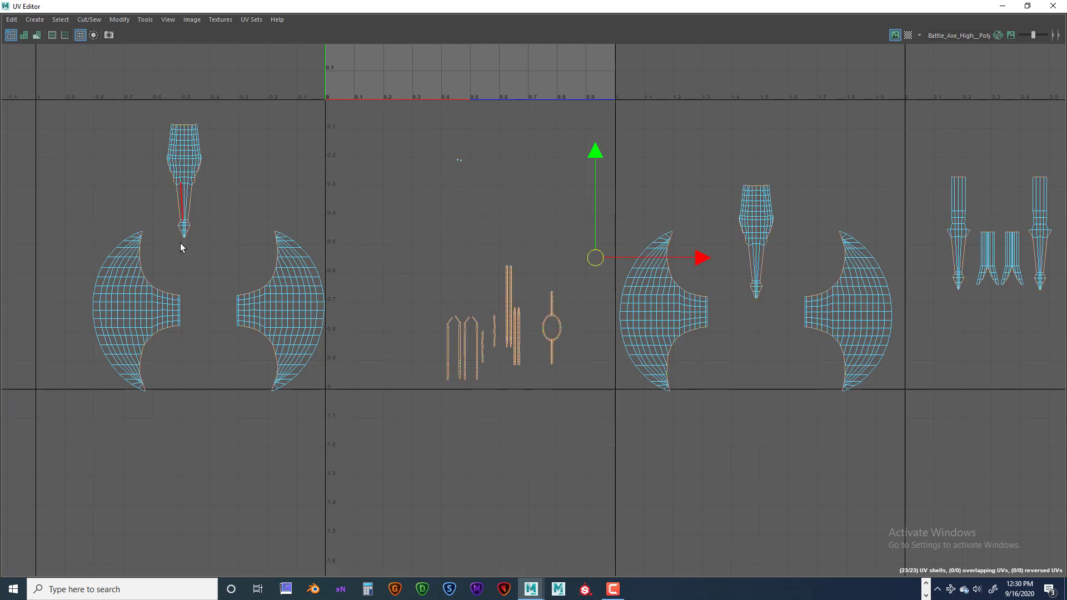
scroll(569, 265, down, 1)
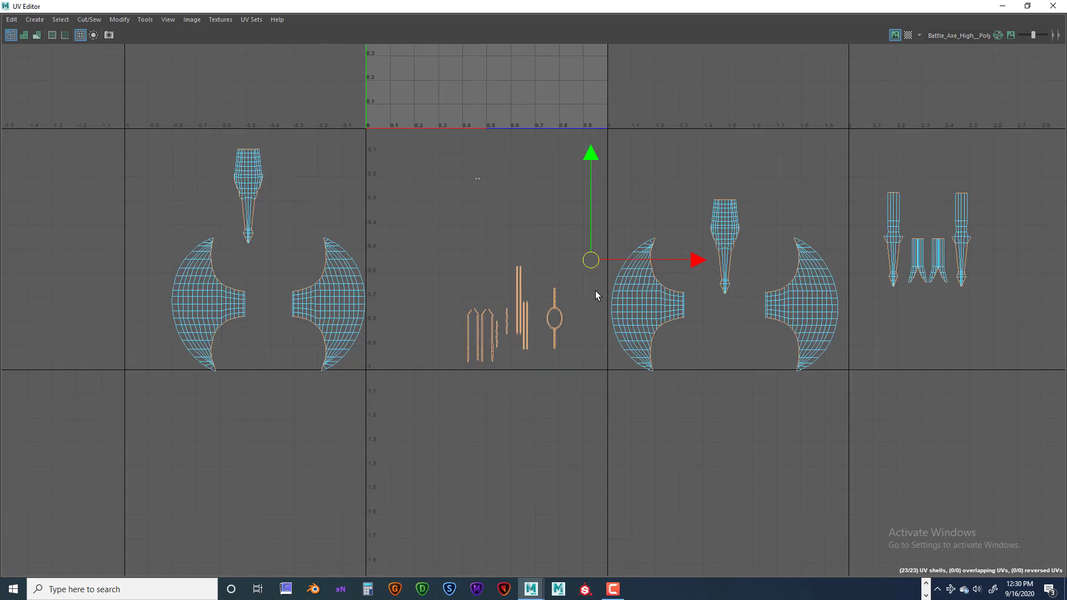
alt+middle_drag(658, 281, 581, 311)
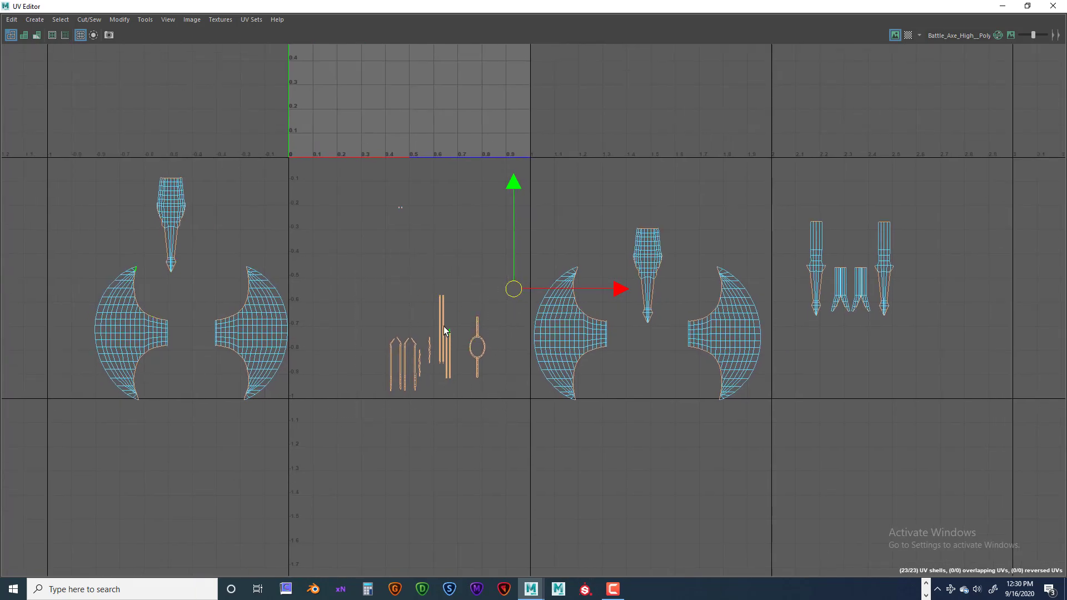
click(400, 201)
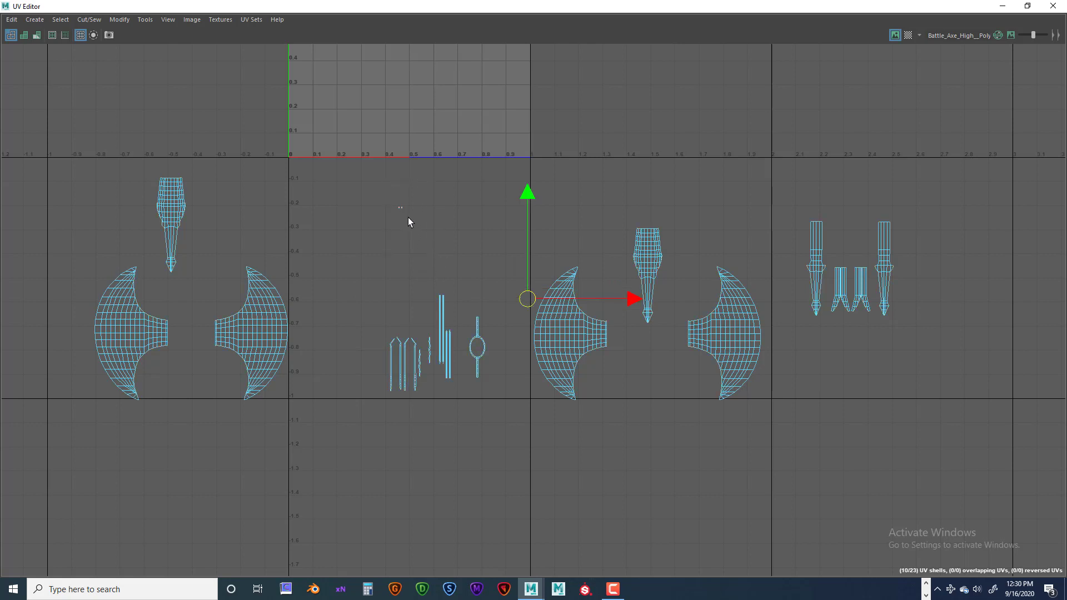
click(422, 213)
drag(387, 198, 470, 233)
click(415, 216)
drag(522, 299, 516, 370)
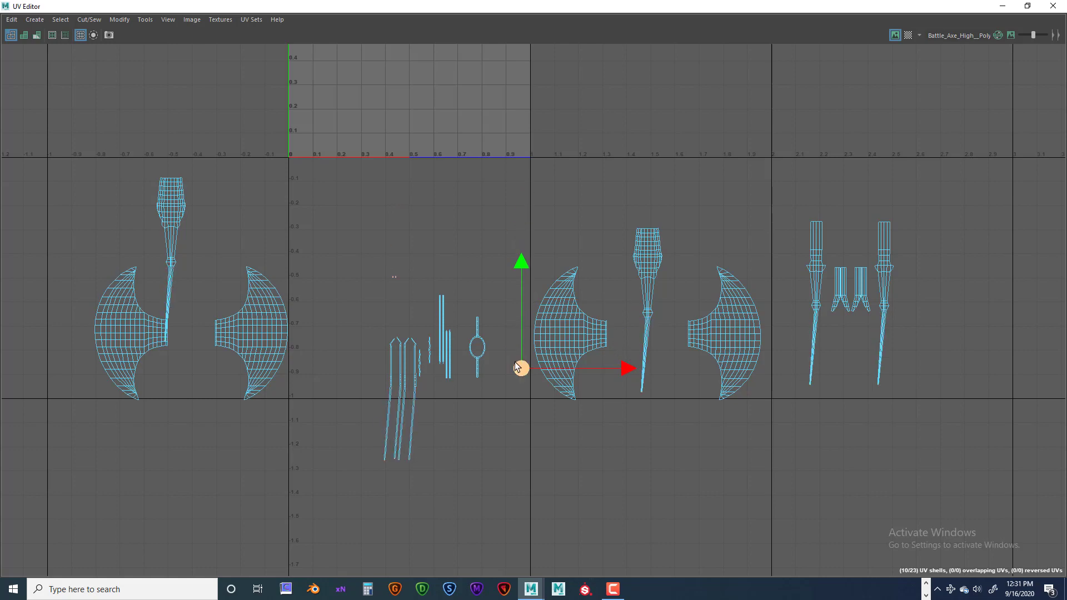
key(ctrl+z)
click(427, 208)
Move the two tiny shells down to the thin detail shells and place the whole group beside the remaining unsewn spike shells
scroll(425, 212, up, 10)
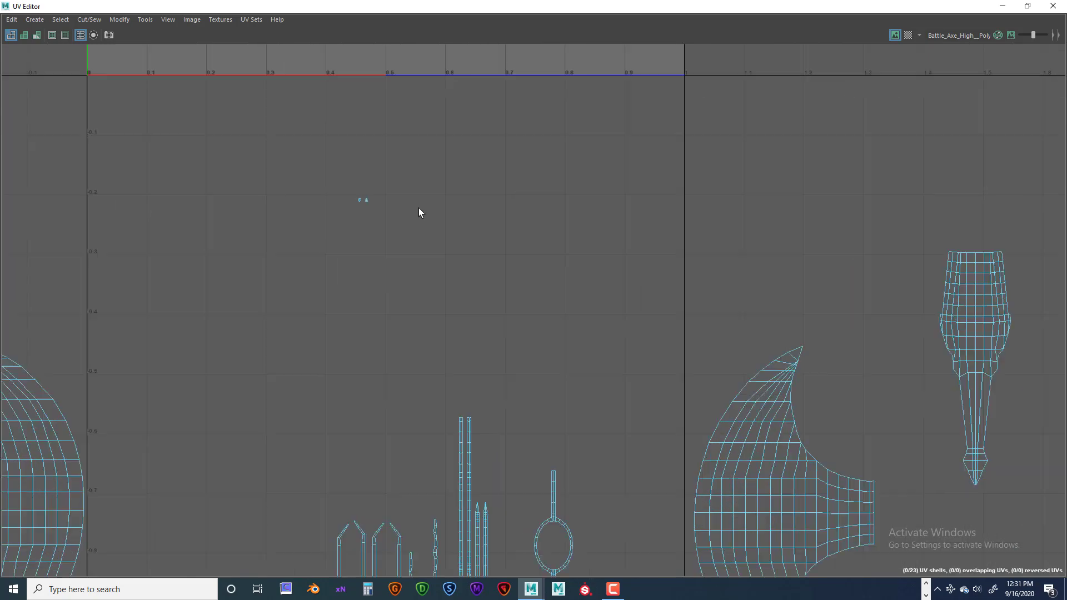
right_drag(321, 193, 283, 178)
drag(286, 178, 358, 221)
scroll(398, 264, down, 10)
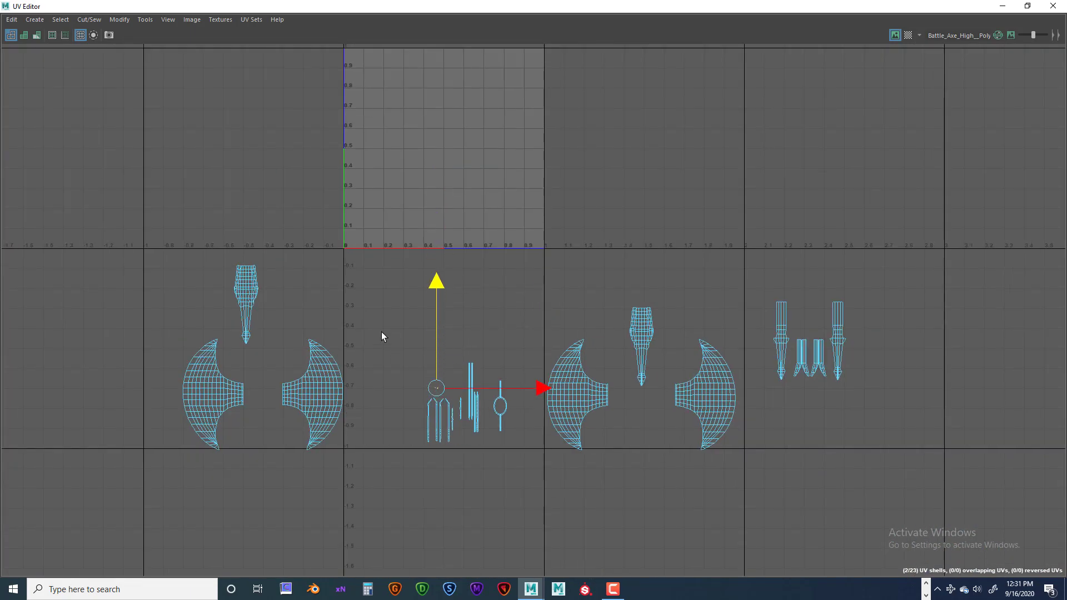
drag(381, 334, 507, 466)
drag(468, 404, 890, 330)
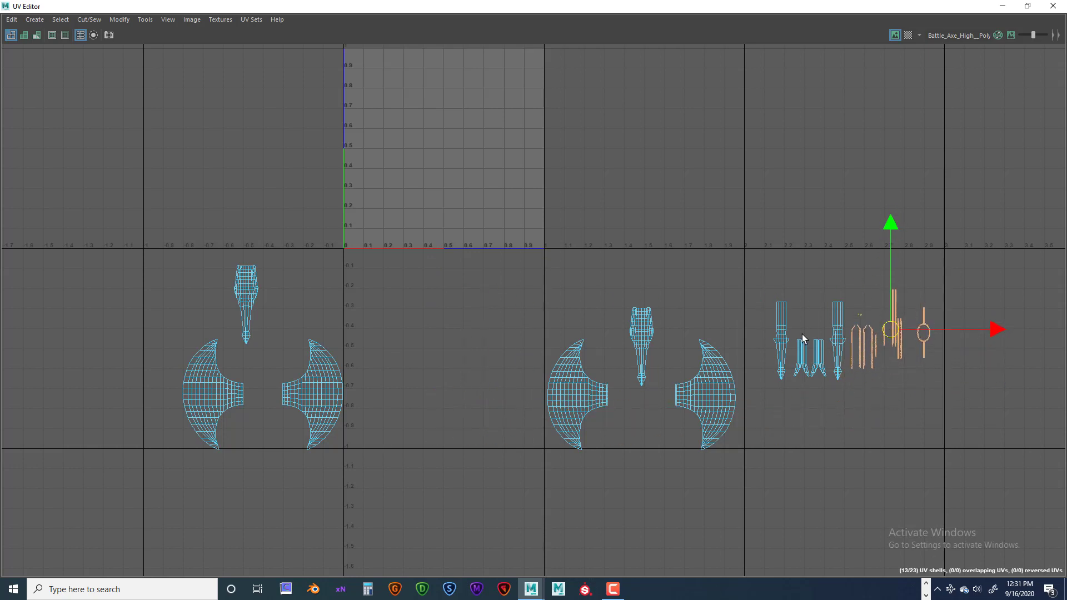
Select border edges on the second group's left blade and the first group's spike shell to look for shared edges
scroll(673, 315, up, 1)
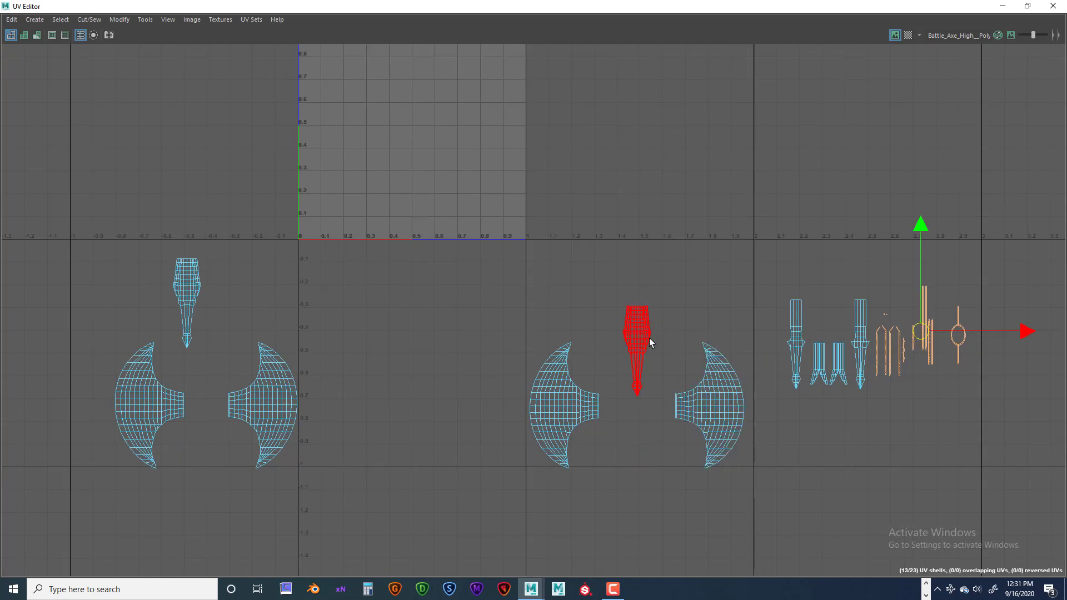
scroll(620, 394, up, 5)
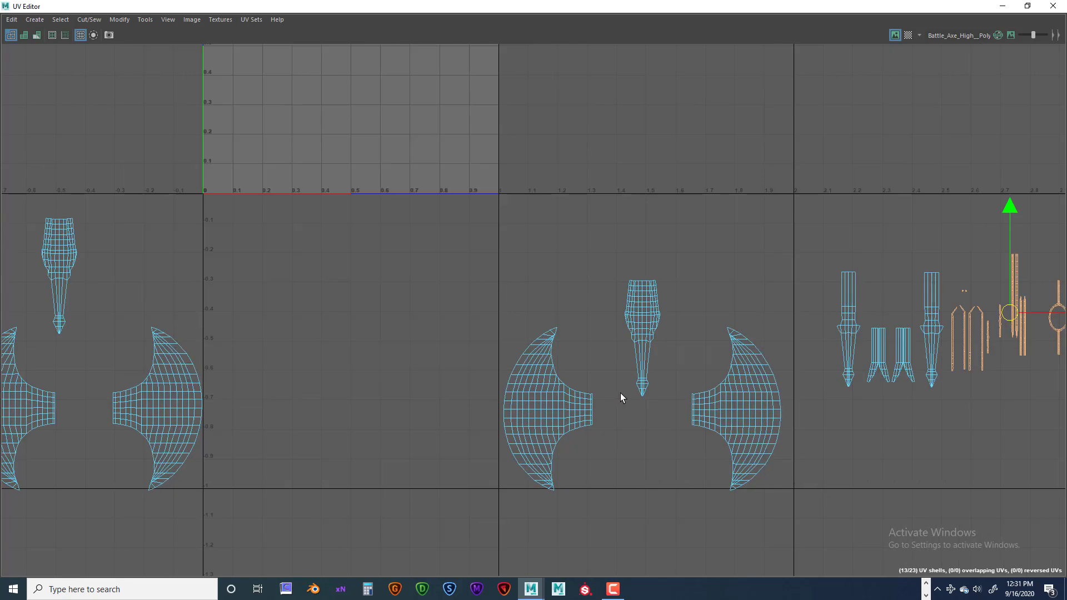
scroll(622, 395, up, 2)
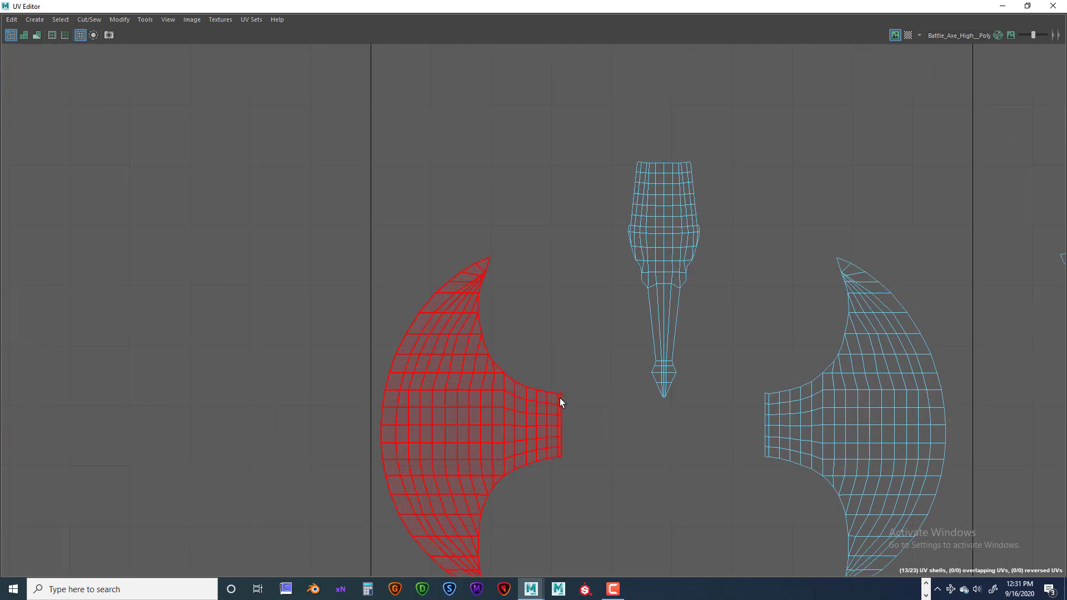
right_drag(559, 398, 560, 368)
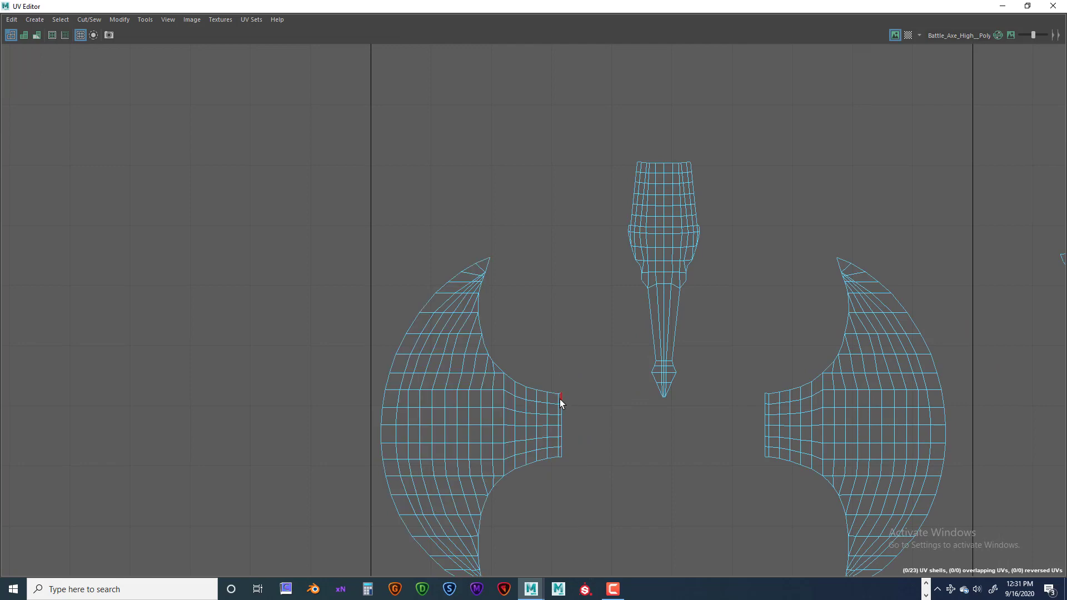
click(561, 397)
scroll(571, 395, down, 7)
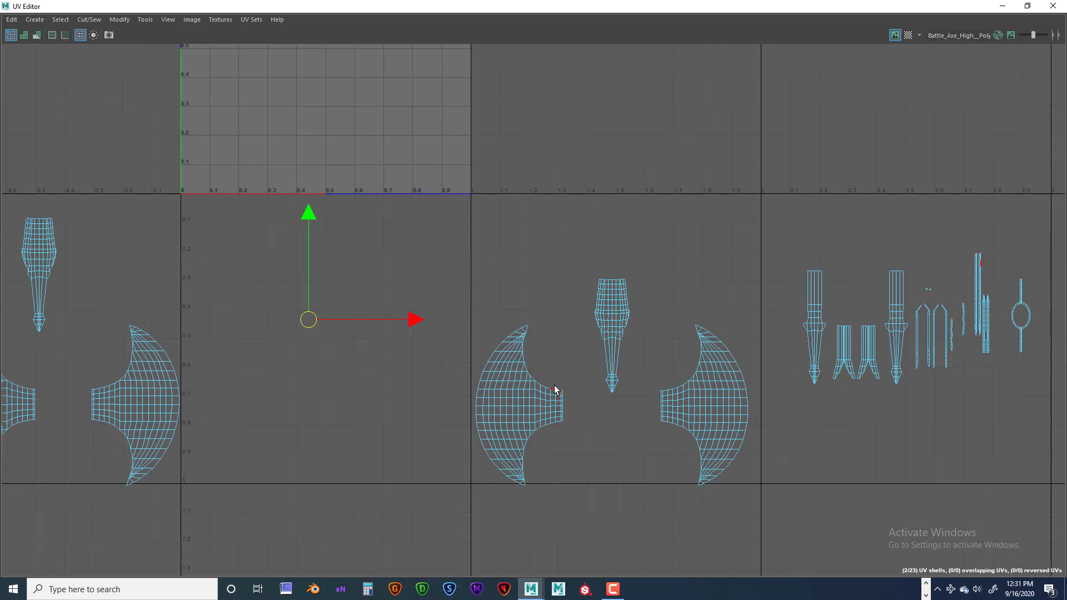
scroll(553, 387, up, 3)
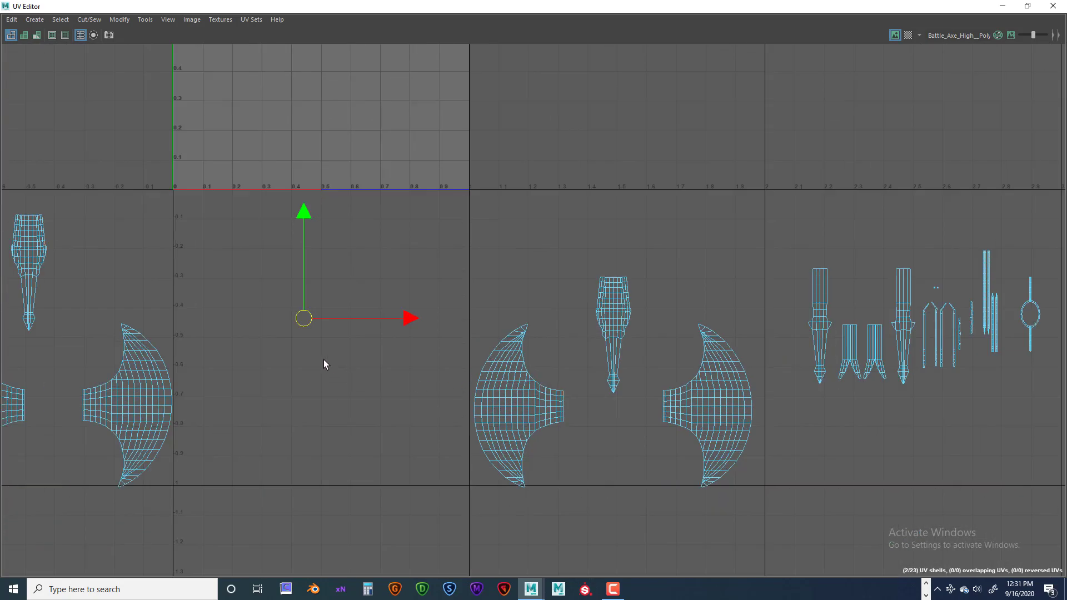
alt+middle_drag(344, 365, 591, 347)
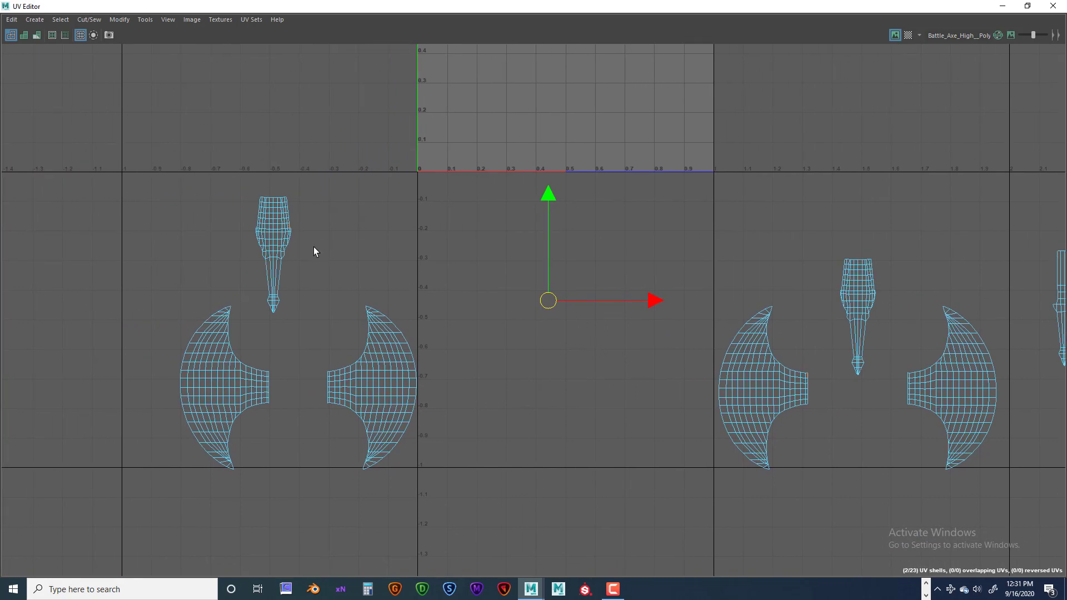
click(282, 247)
right_drag(268, 223, 268, 193)
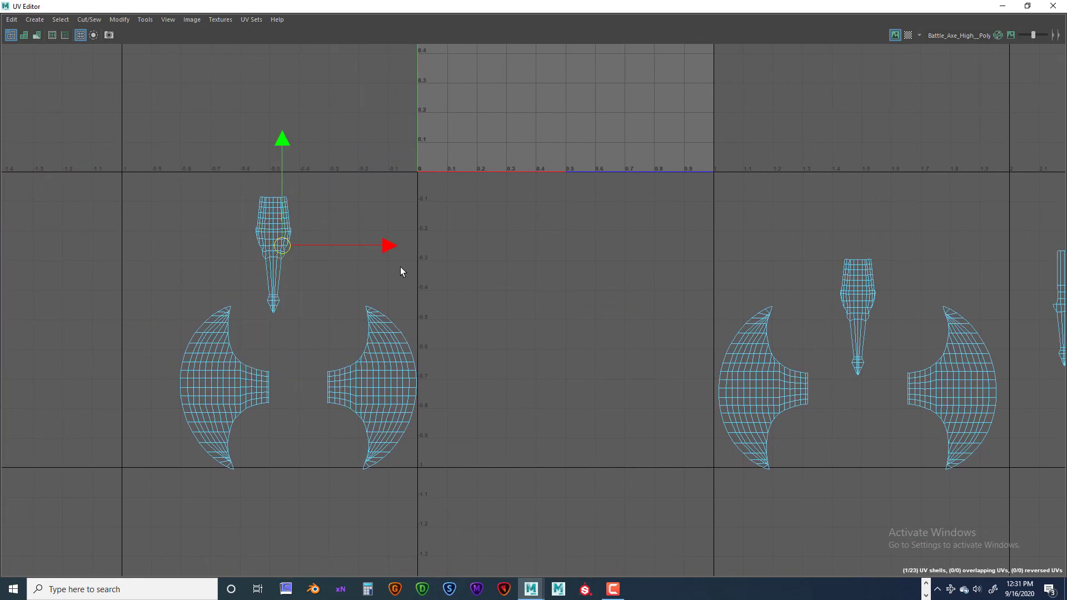
scroll(809, 375, up, 5)
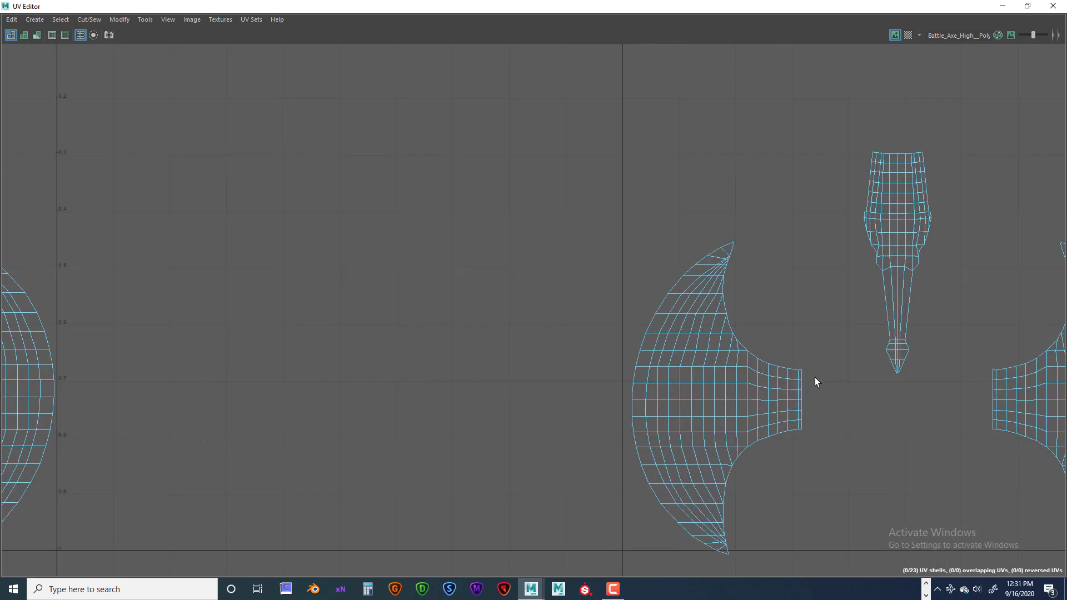
Select the inner border edges of the second group's left blade and trace their matching edges on the spike shells
click(802, 373)
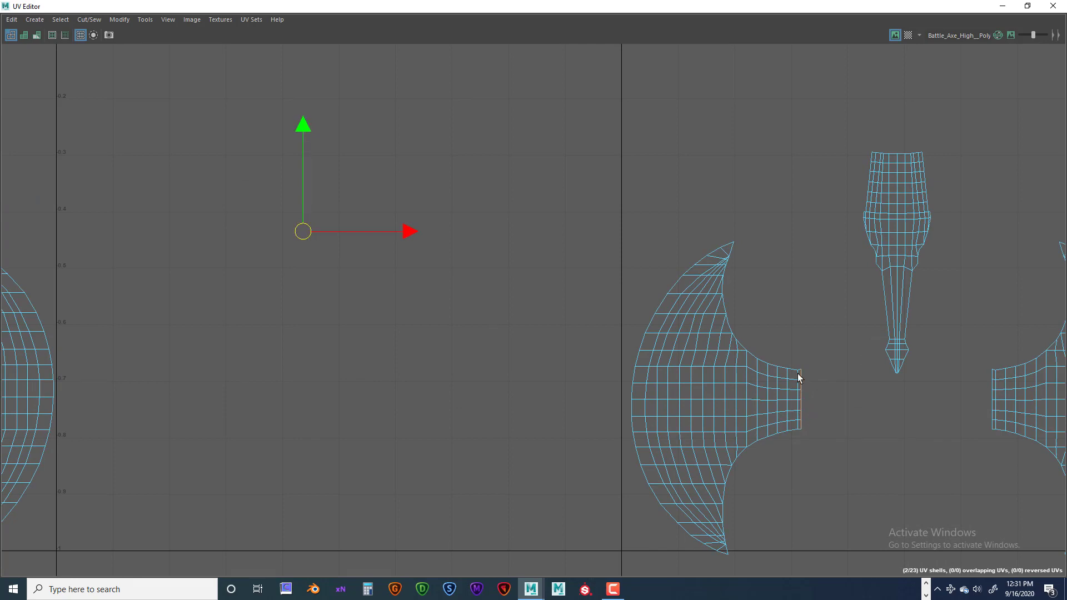
alt+middle_drag(200, 262, 601, 339)
alt+middle_drag(394, 307, 598, 417)
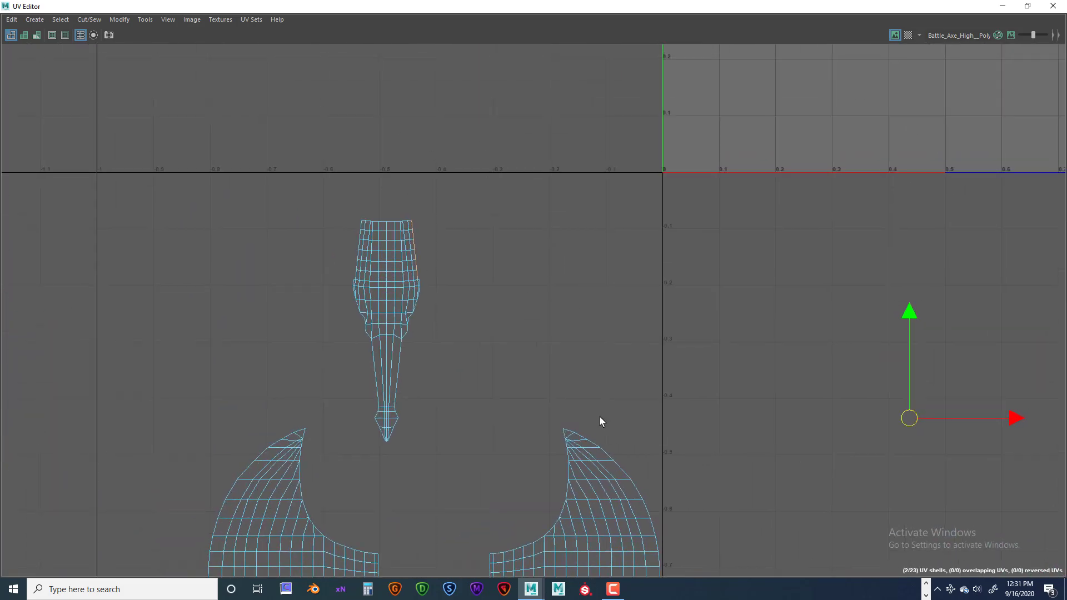
scroll(573, 383, up, 4)
scroll(565, 350, down, 5)
alt+middle_drag(569, 316, 243, 167)
alt+middle_drag(538, 293, 569, 350)
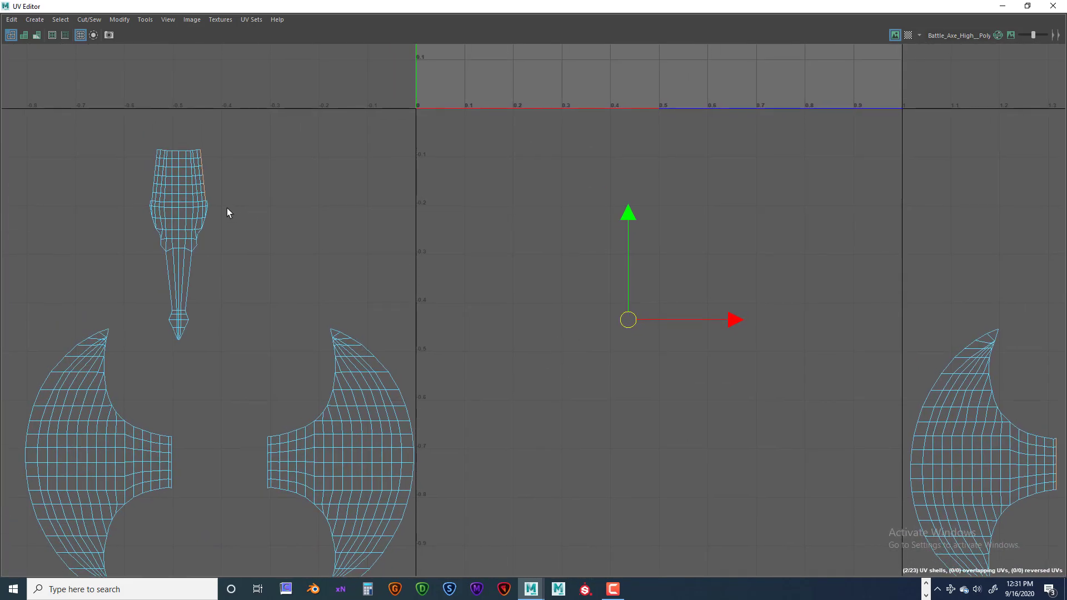
Move the first group's spike shell between the second pair of blades and set that group's old spike aside in the empty space between the groups
click(181, 212)
right_drag(181, 212, 147, 198)
scroll(275, 279, down, 5)
drag(332, 260, 828, 260)
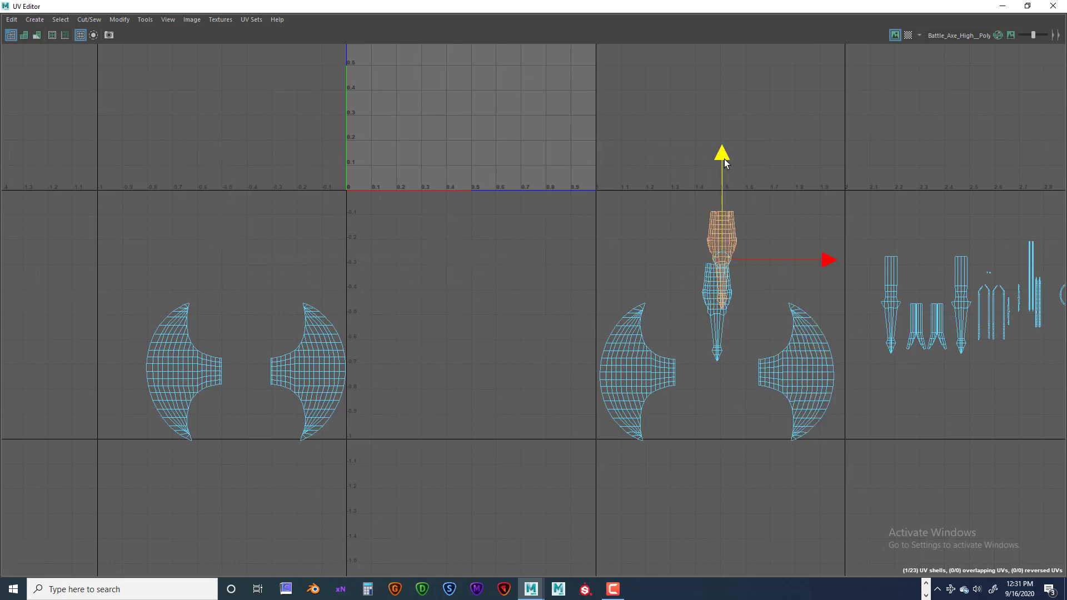
drag(722, 157, 731, 357)
scroll(771, 384, up, 3)
scroll(771, 387, up, 2)
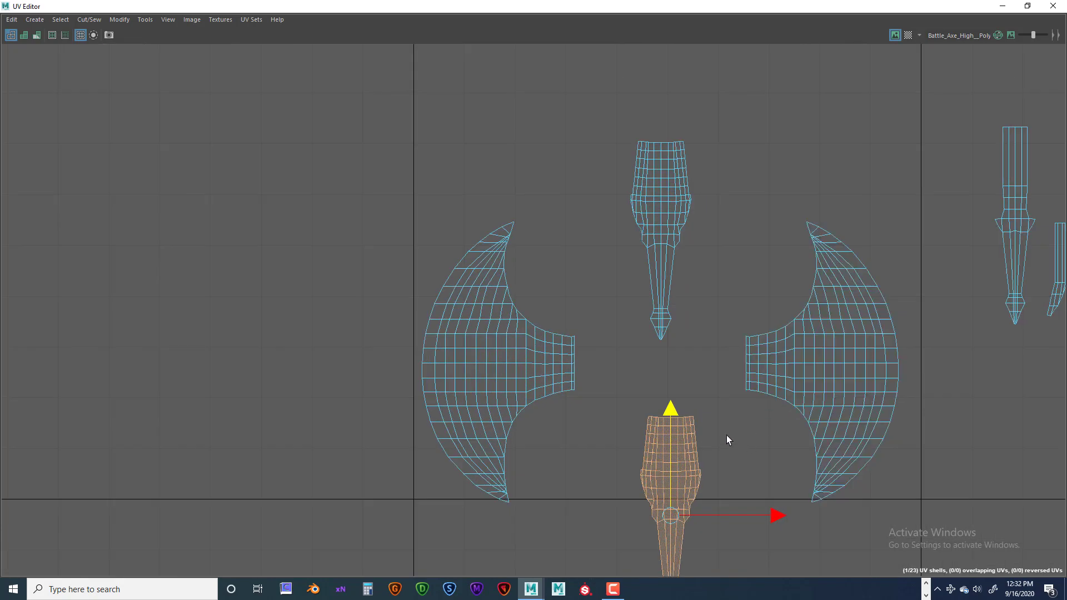
drag(677, 410, 634, 314)
click(667, 188)
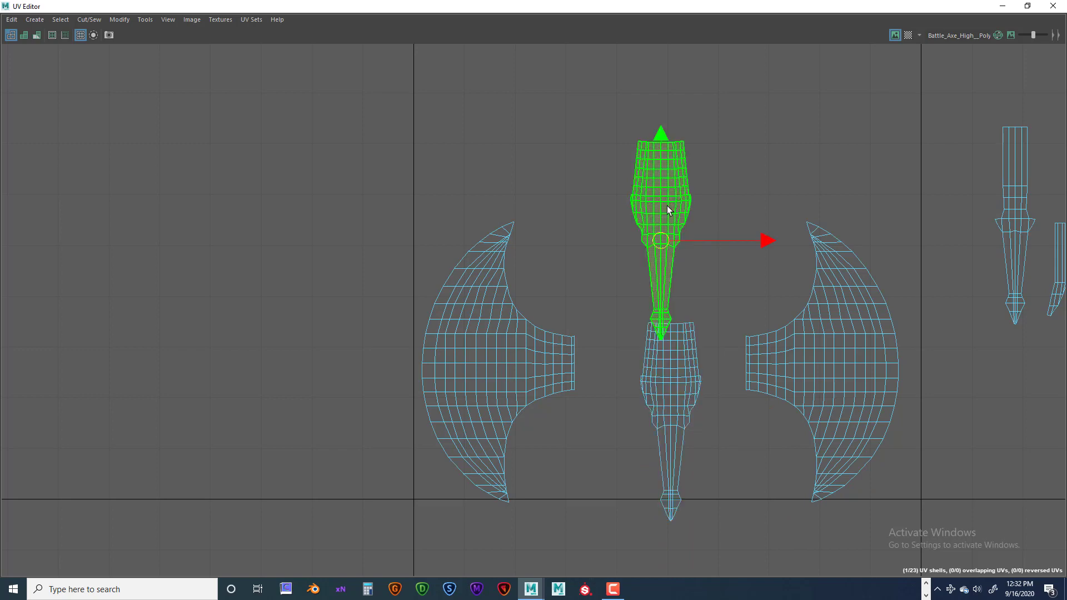
drag(661, 240, 140, 245)
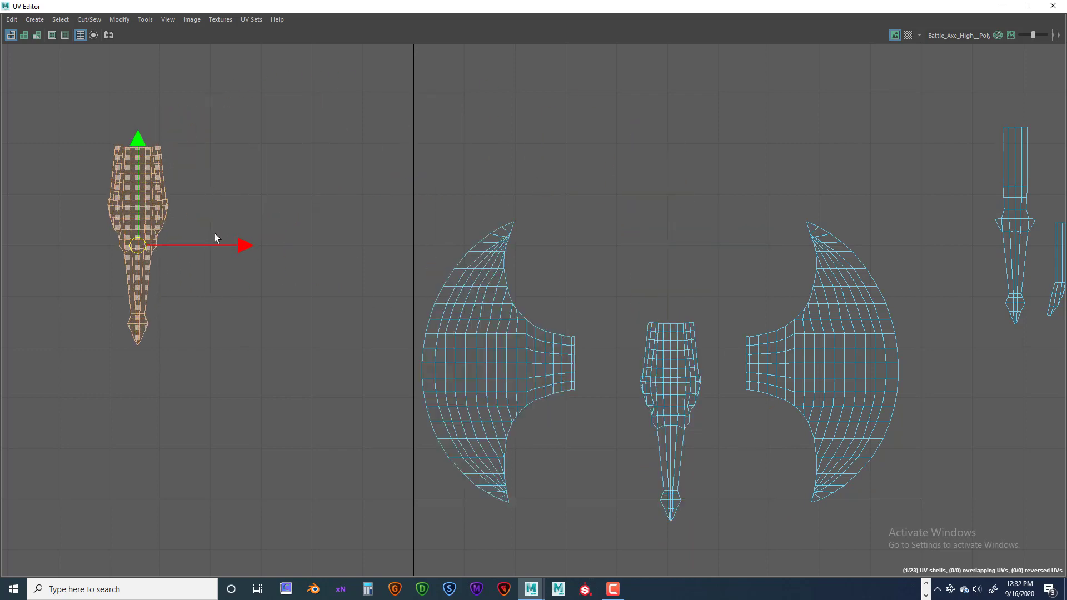
Select the second pair of blades with its new spike shell and examine the selected faces on the 3D axe
scroll(214, 236, down, 2)
scroll(253, 260, down, 1)
drag(388, 215, 633, 388)
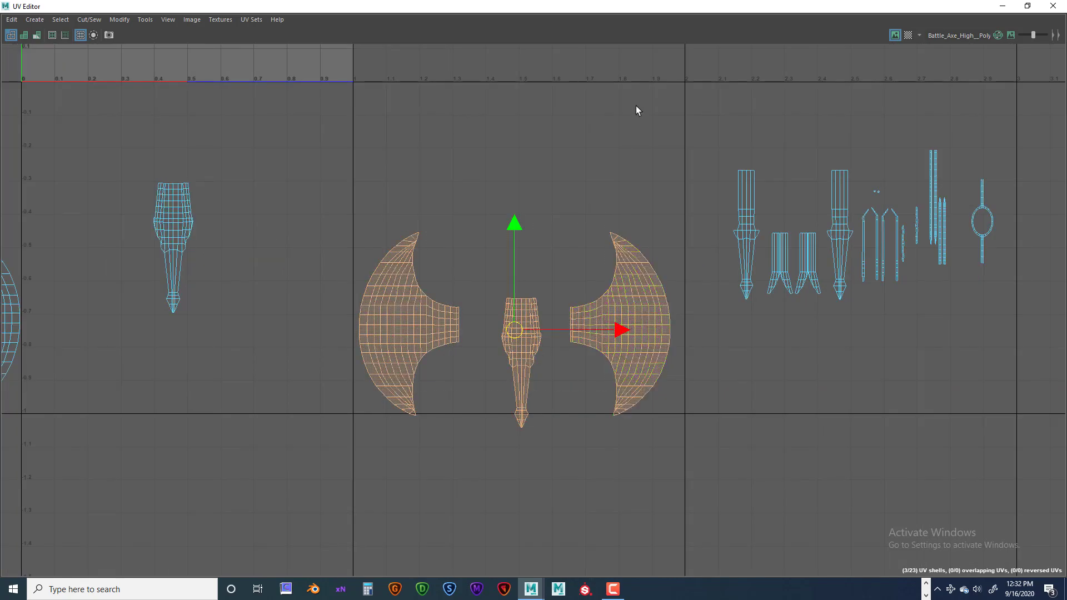
click(1002, 6)
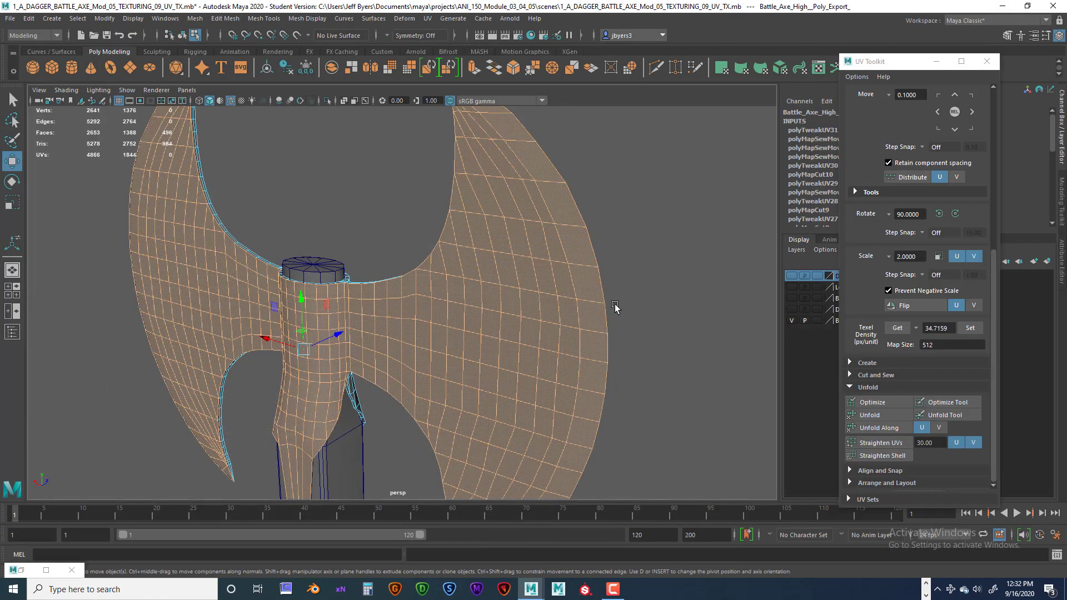
scroll(615, 307, down, 3)
alt+drag(528, 355, 569, 340)
scroll(561, 341, up, 3)
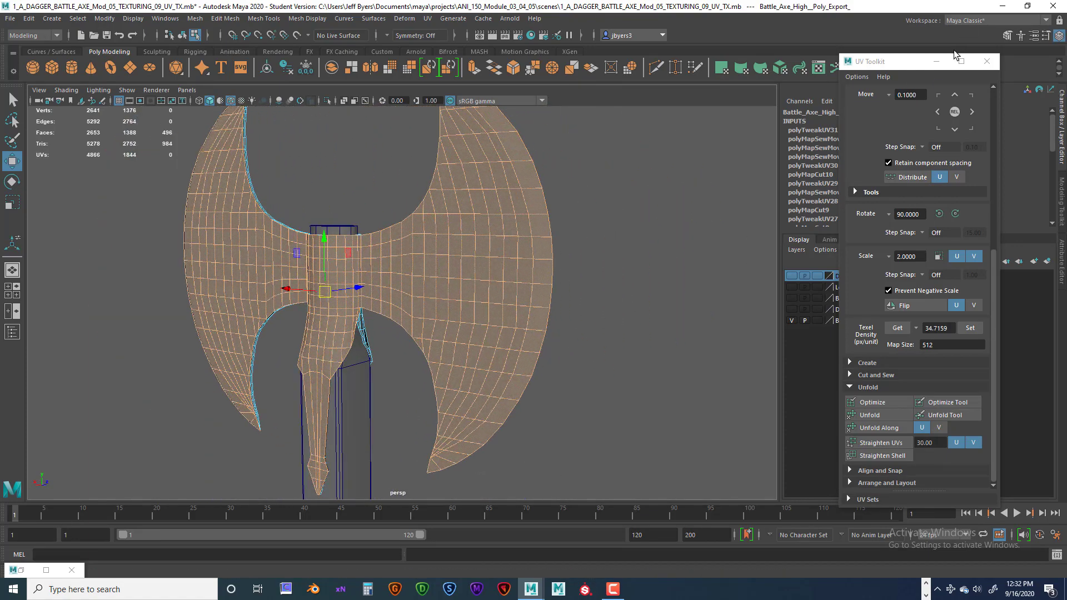
Reposition the UV Toolkit and restore the UV Editor as a resized floating window with all shell groups in view
drag(954, 54, 840, 57)
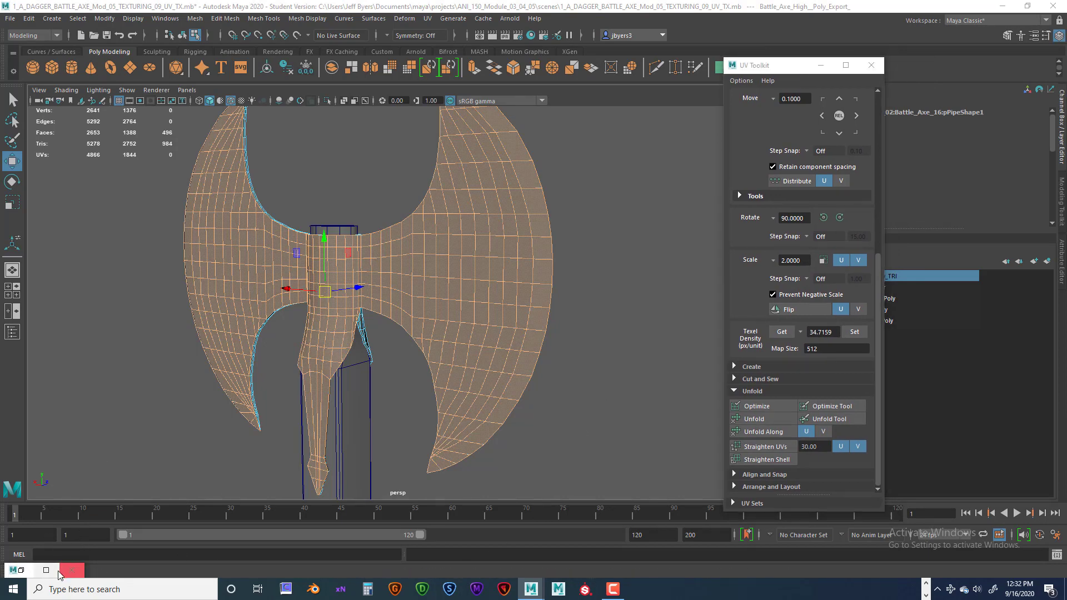
double_click(21, 570)
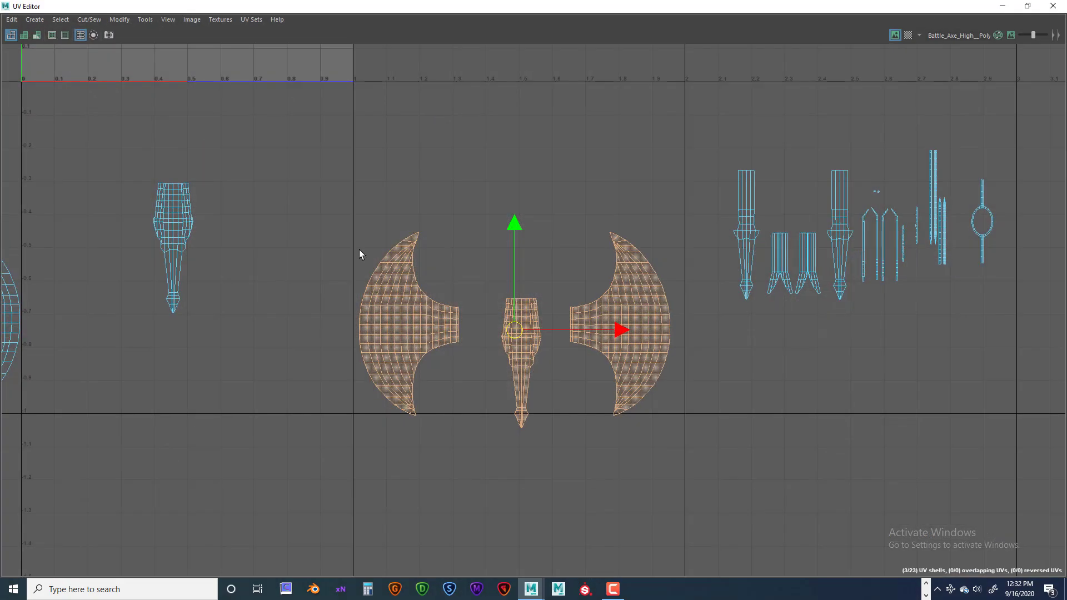
double_click(496, 15)
drag(542, 90, 516, 82)
scroll(572, 255, up, 5)
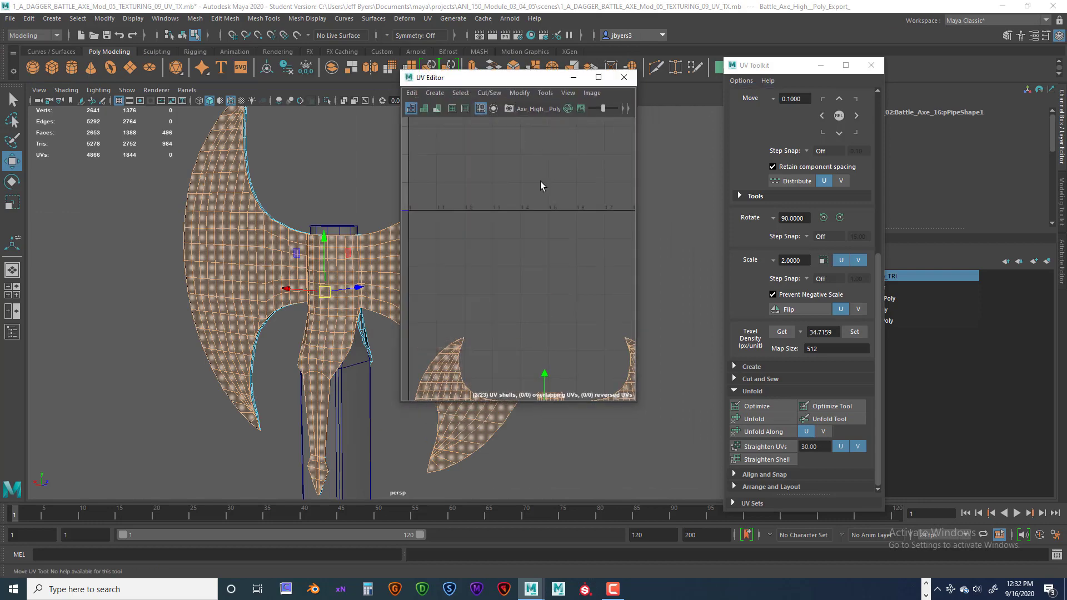
scroll(545, 238, down, 6)
scroll(532, 295, up, 3)
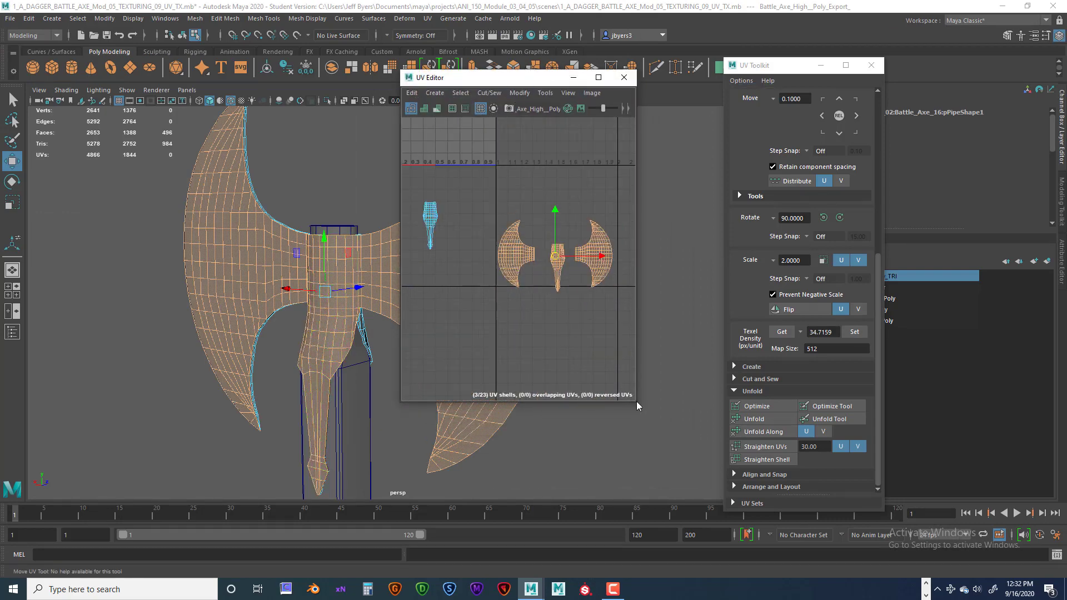
drag(632, 399, 903, 440)
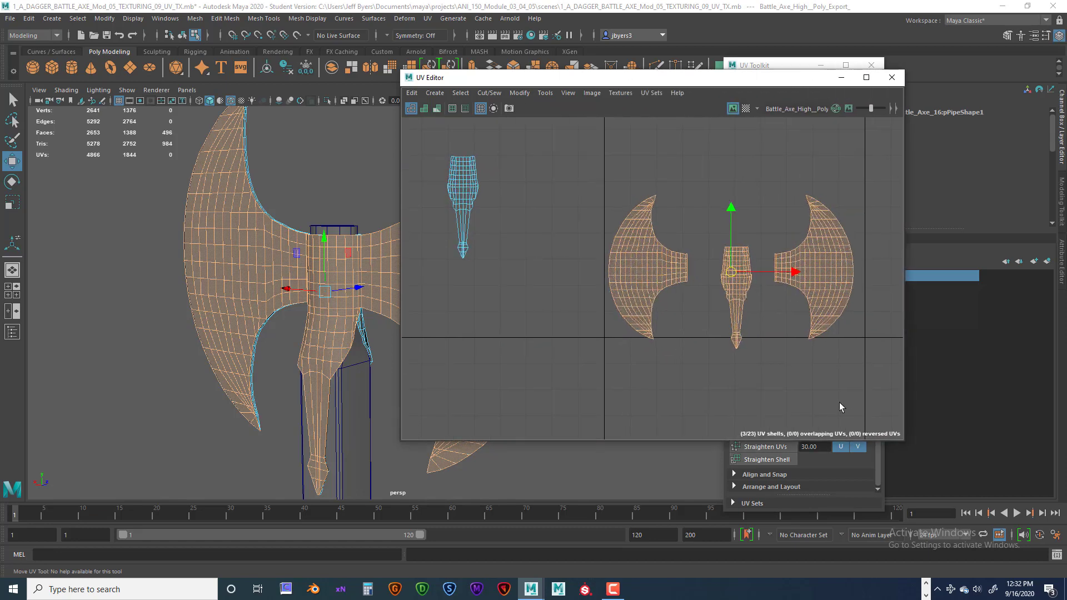
scroll(604, 340, down, 1)
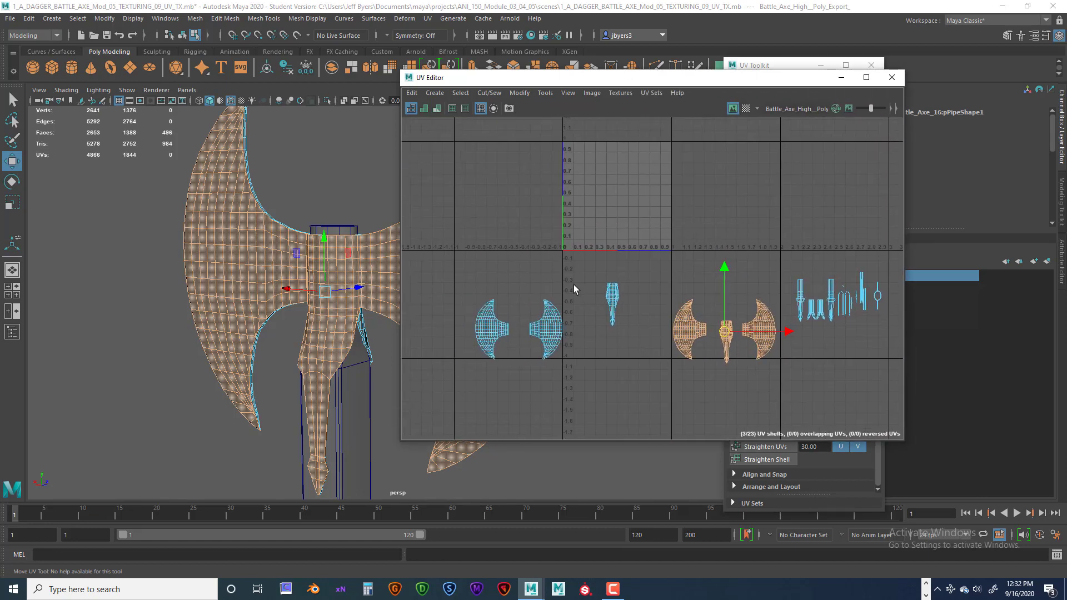
Move the set-aside spike shell between the first pair of blades
click(614, 305)
drag(615, 305, 521, 344)
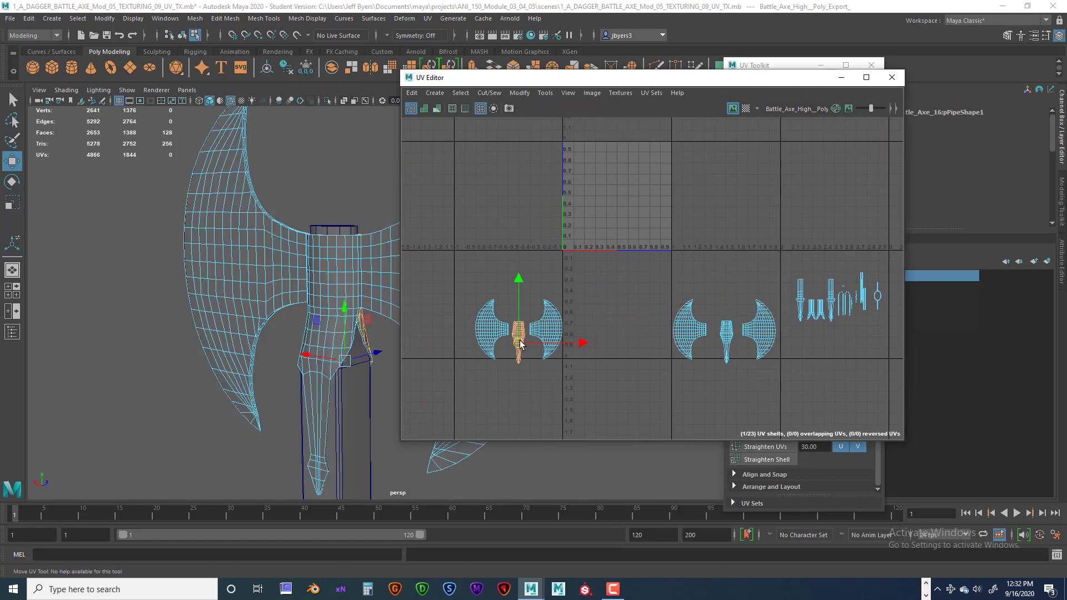
scroll(512, 248, down, 3)
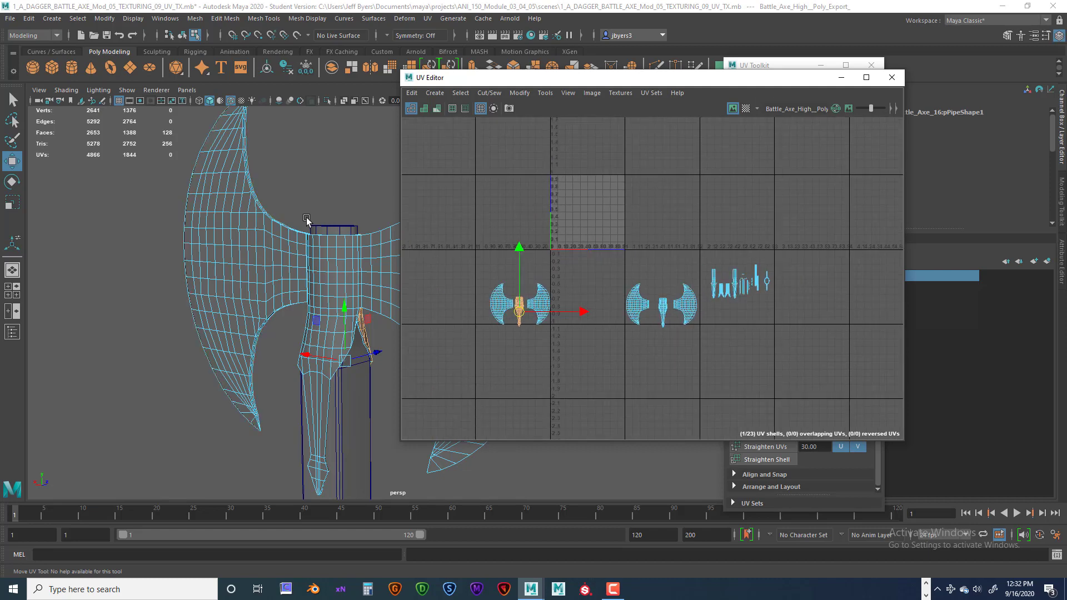
Return the axe to object selection and save the scene as 1_A_DAGGER_BATTLE_AXE_Mod_05_TEXTURING_10_UV_TX.mb
right_click(293, 252)
click(281, 319)
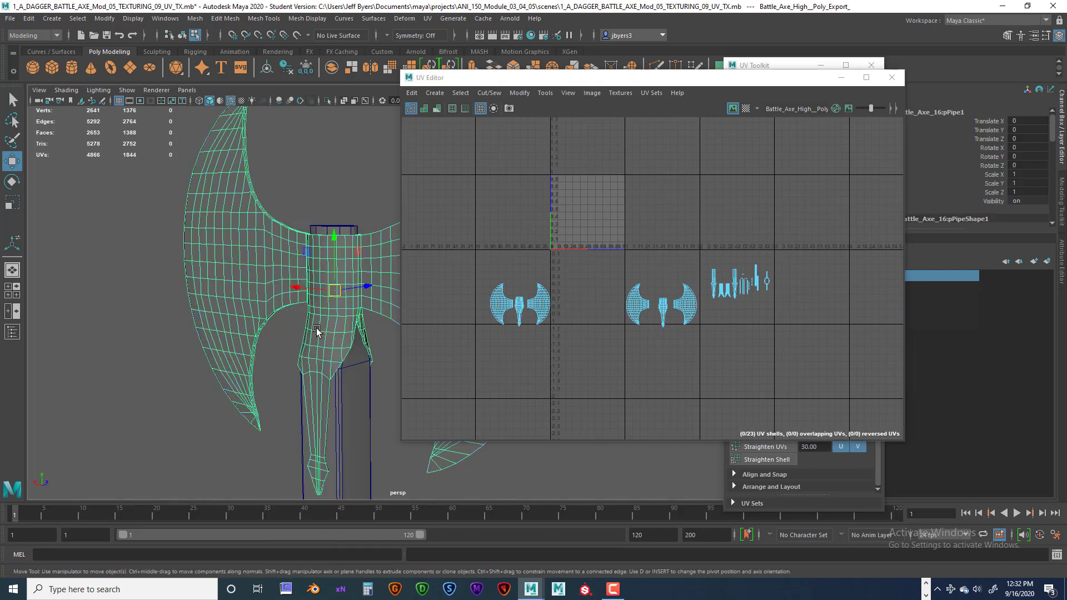
click(11, 19)
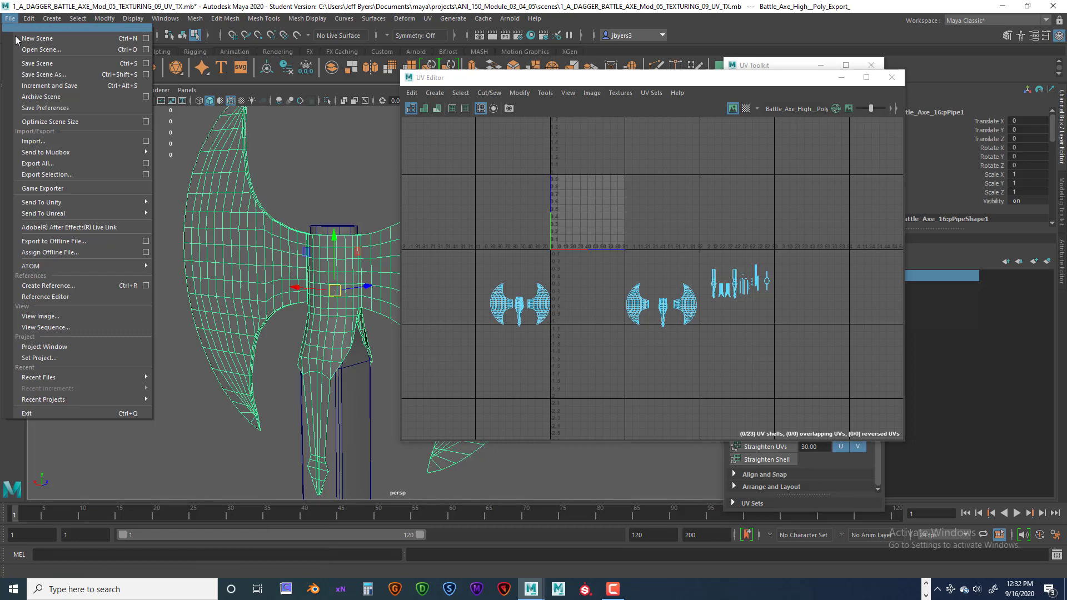
click(45, 74)
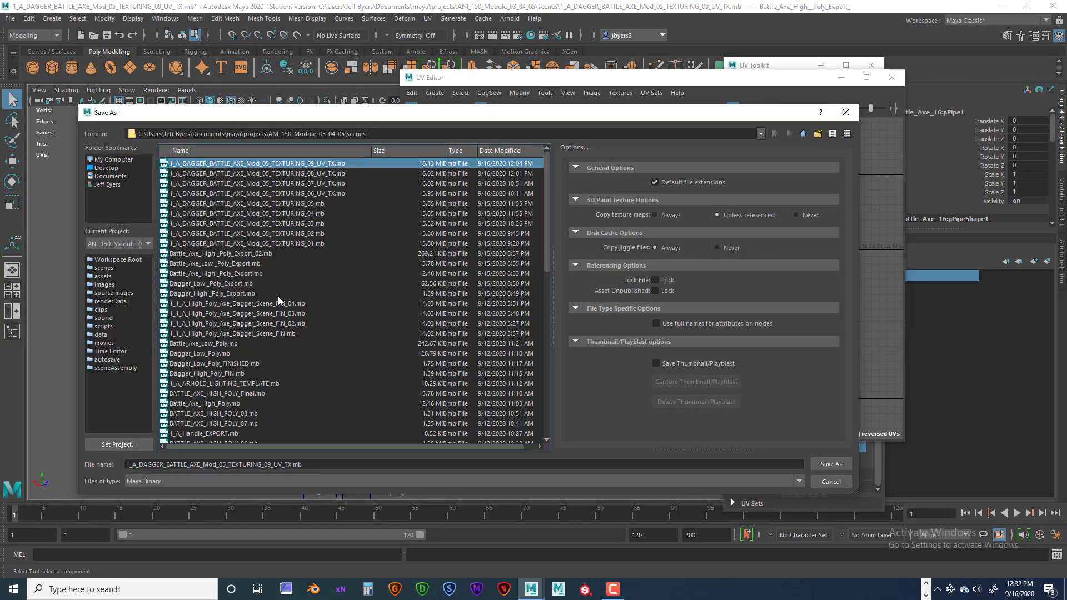
click(268, 466)
drag(264, 464, 269, 466)
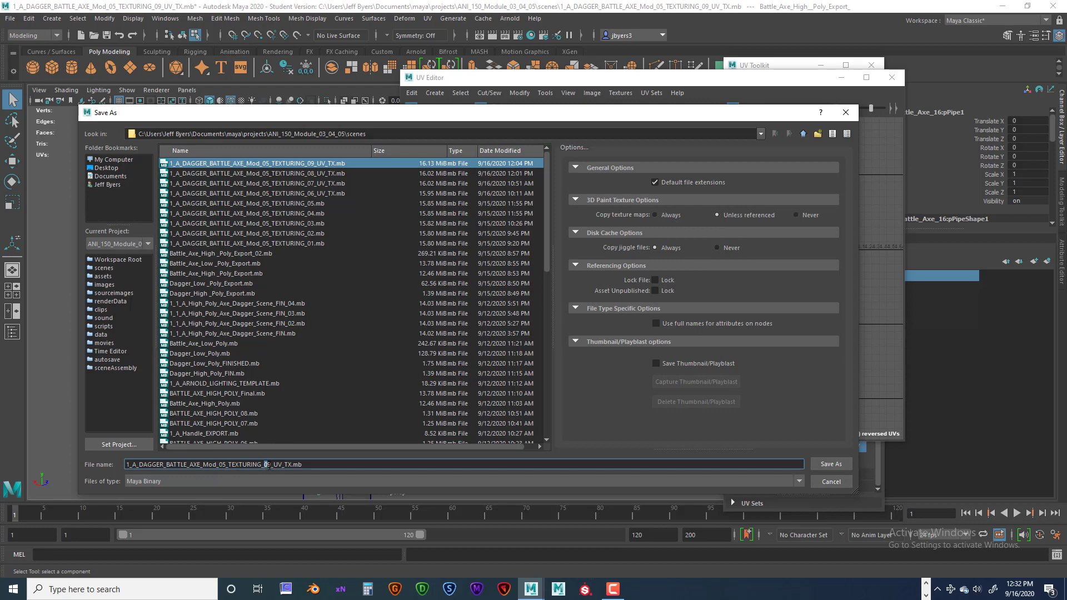
text(10)
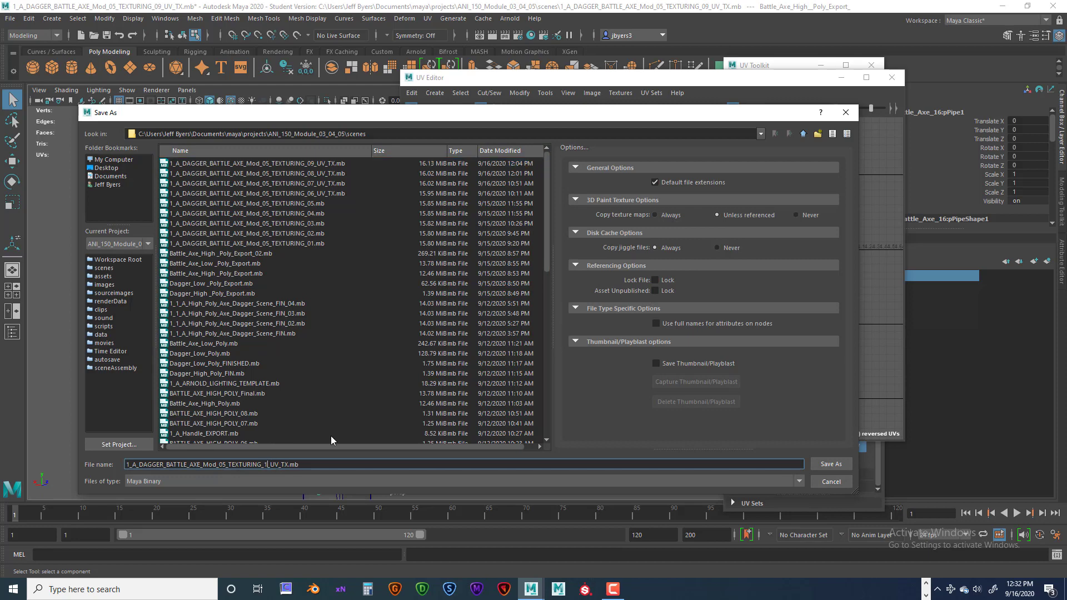
click(831, 463)
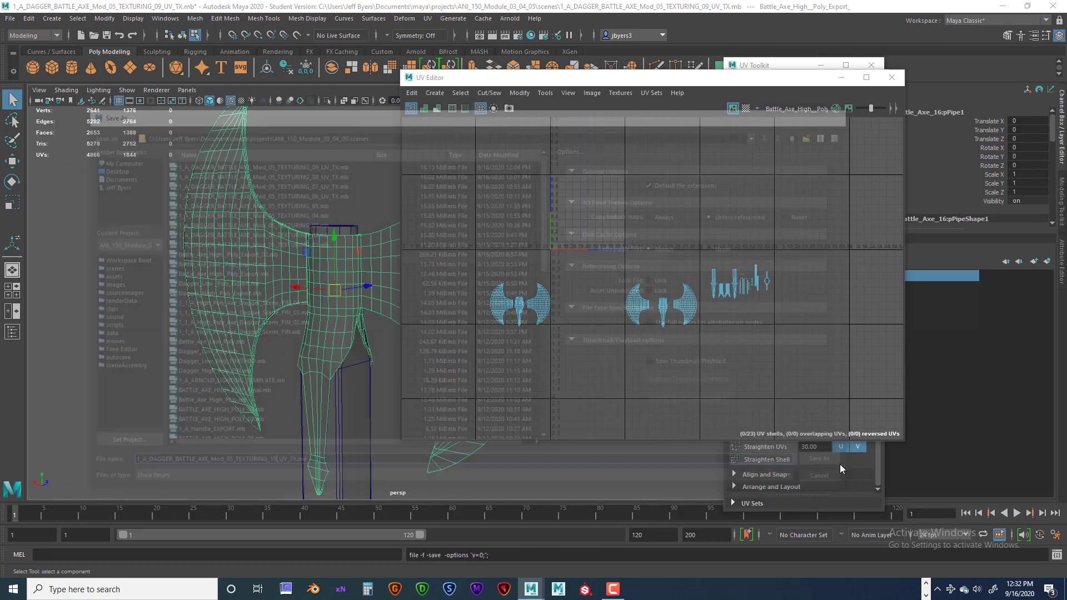
Move the UV Editor window over the viewport so the UV Toolkit is fully uncovered
click(506, 305)
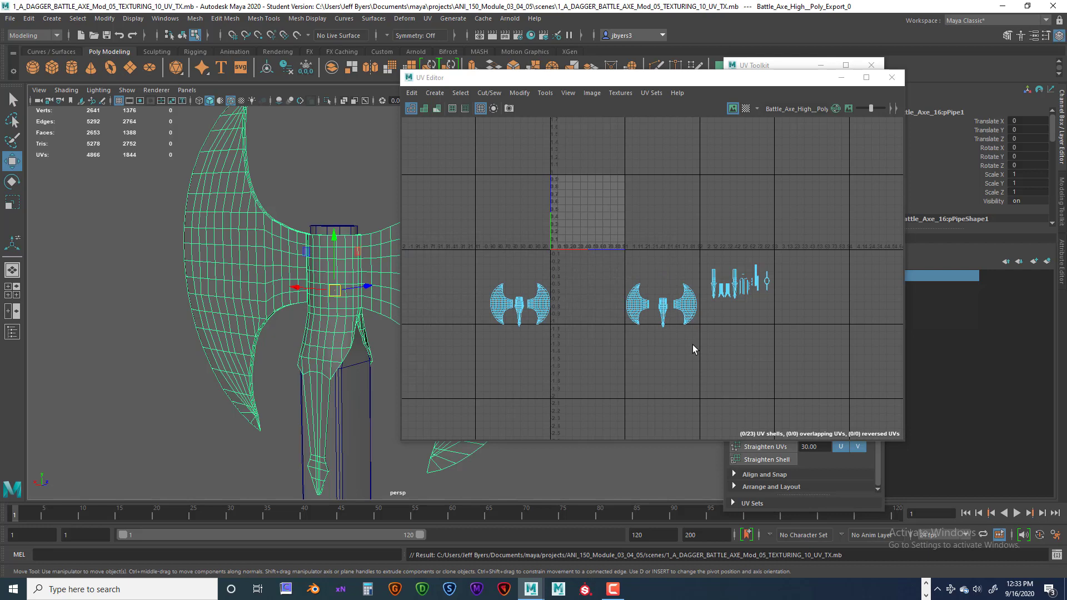
drag(681, 83, 609, 77)
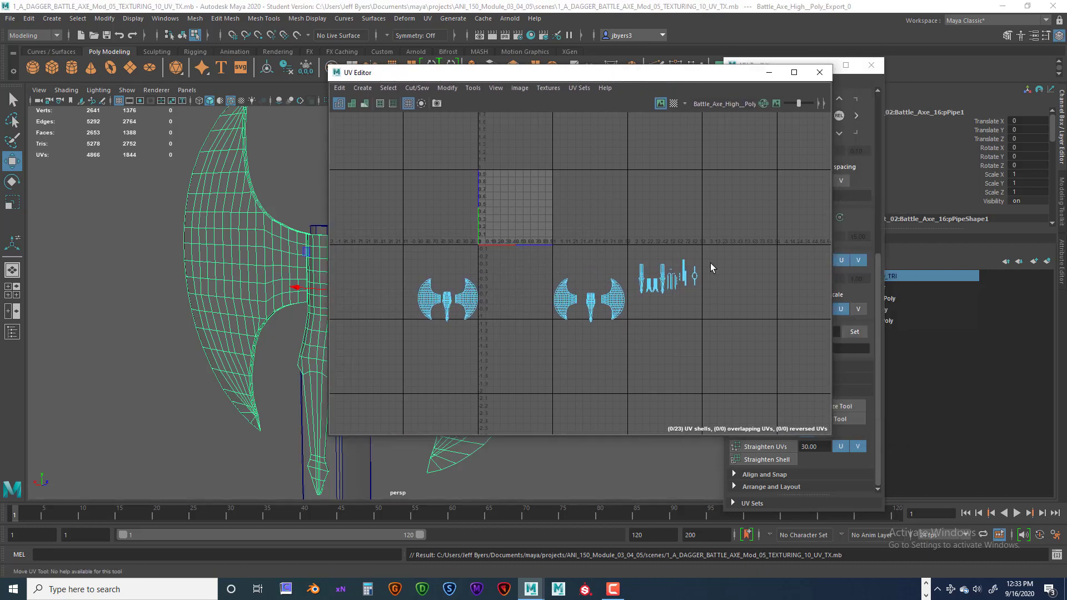
drag(727, 80, 608, 70)
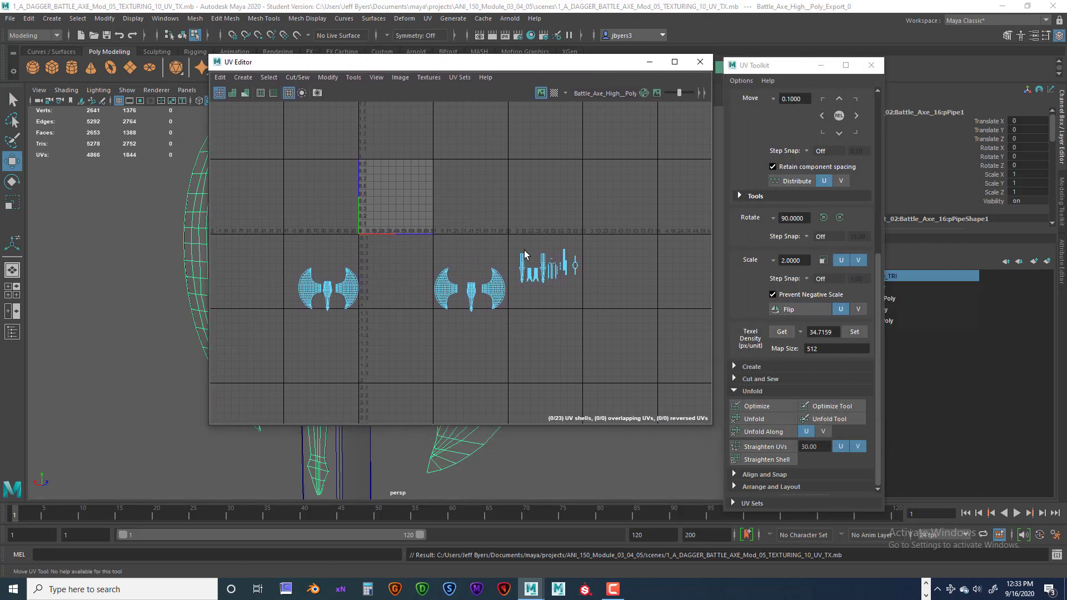